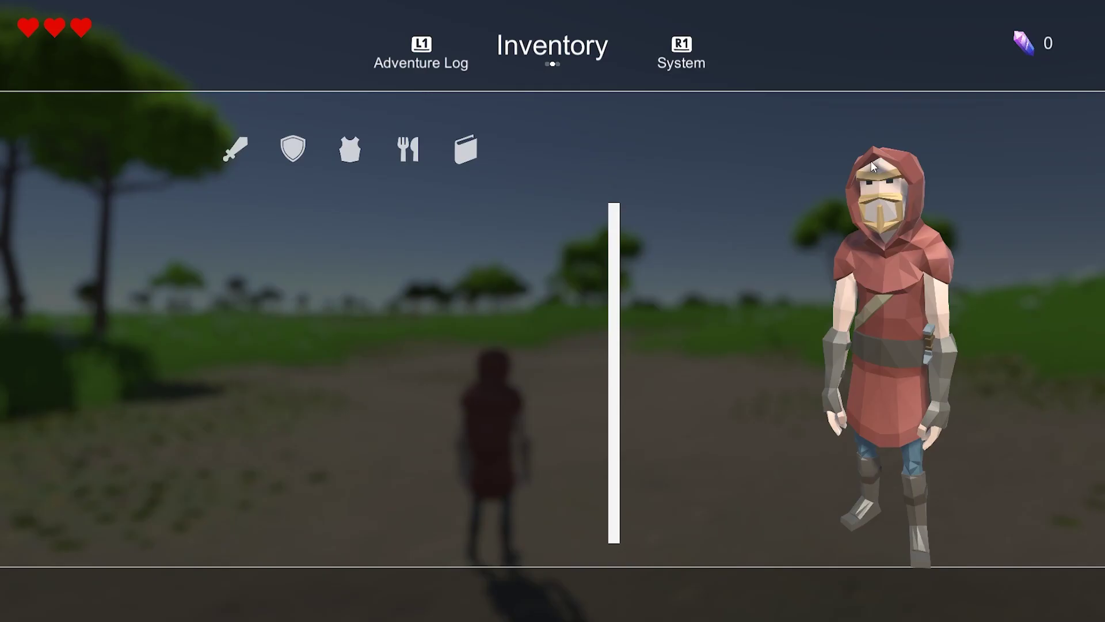
{"action": "key", "text": "Escape"}
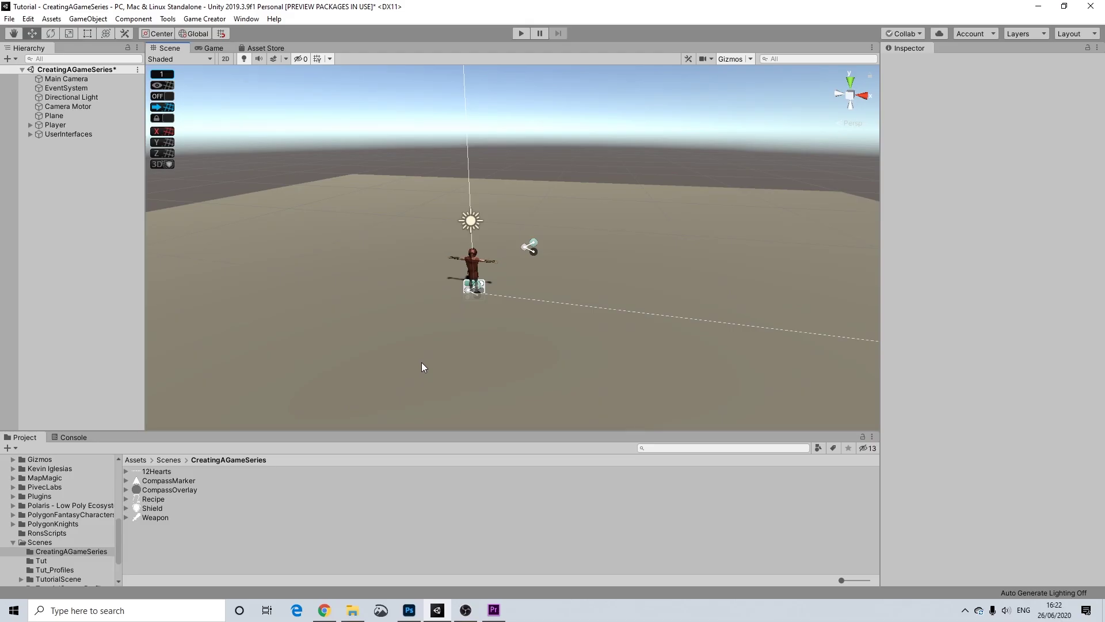
{"action": "right_click_drag", "start_coordinate": [422, 363], "coordinate": [424, 358]}
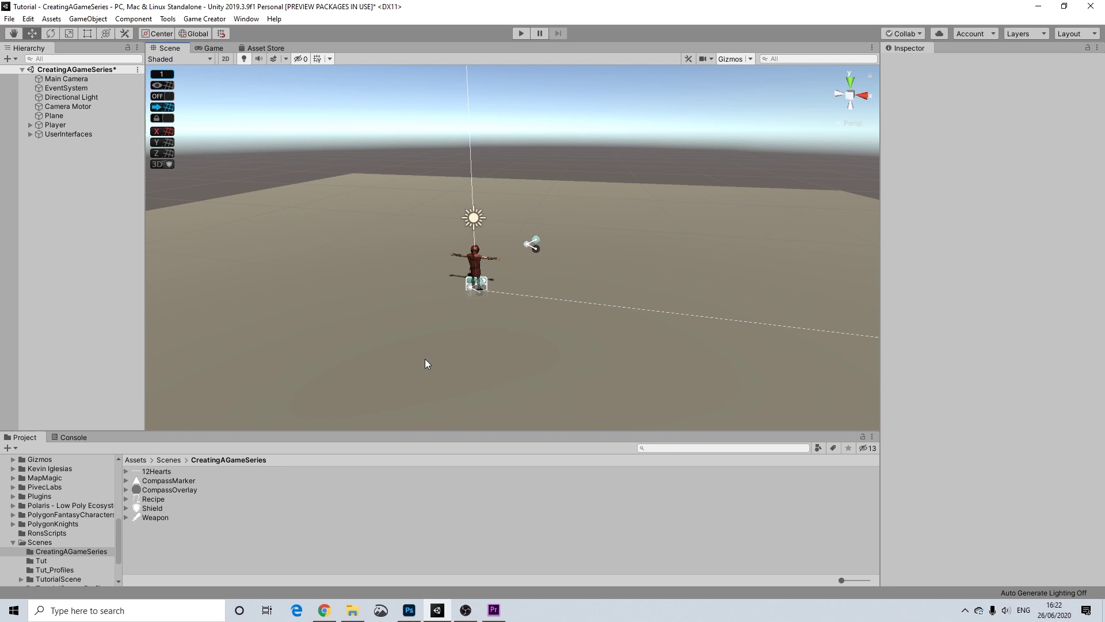
{"action": "scroll", "coordinate": [429, 356], "scroll_direction": "up", "scroll_amount": 2}
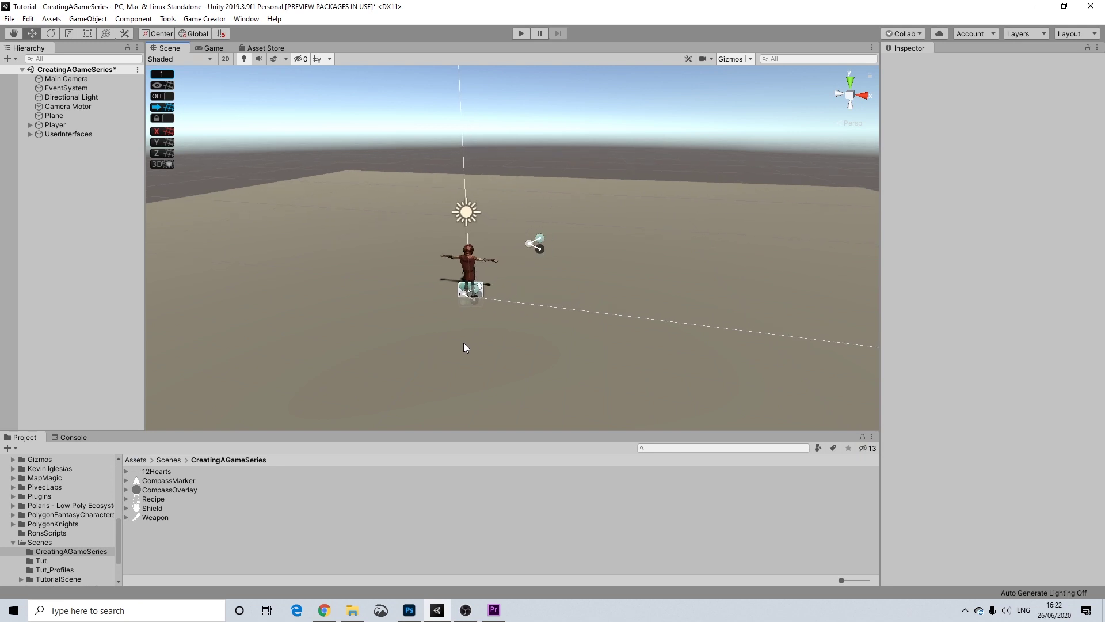
{"action": "left_click", "coordinate": [29, 125]}
{"action": "left_click", "coordinate": [29, 125]}
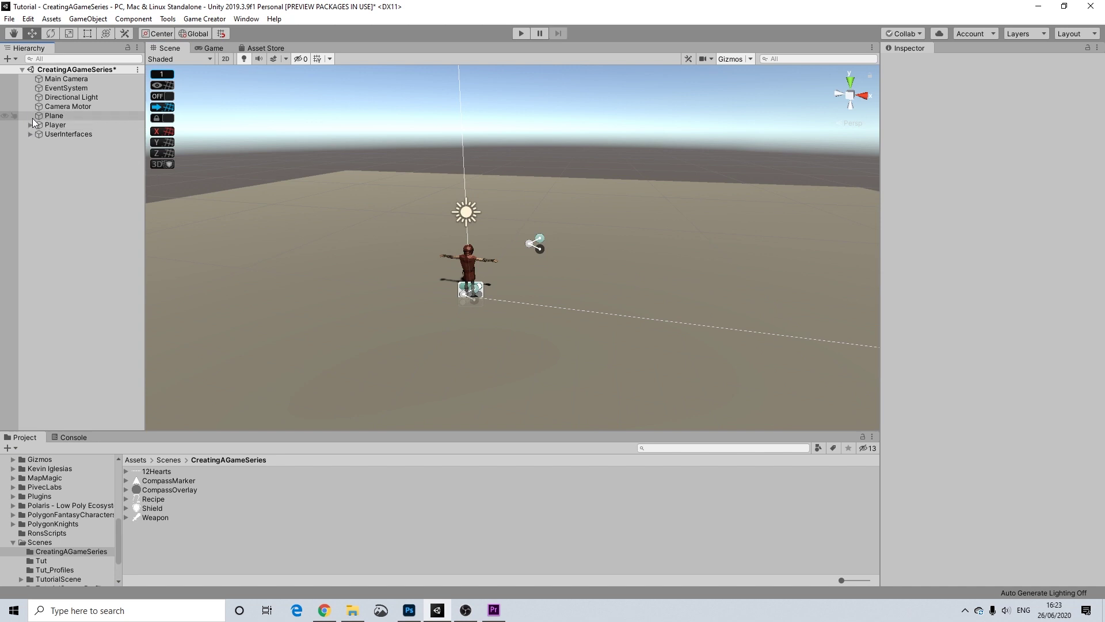
Step: Duplicate the HUD object under UserInterfaces and rename the copy Menu
{"action": "left_click", "coordinate": [30, 133]}
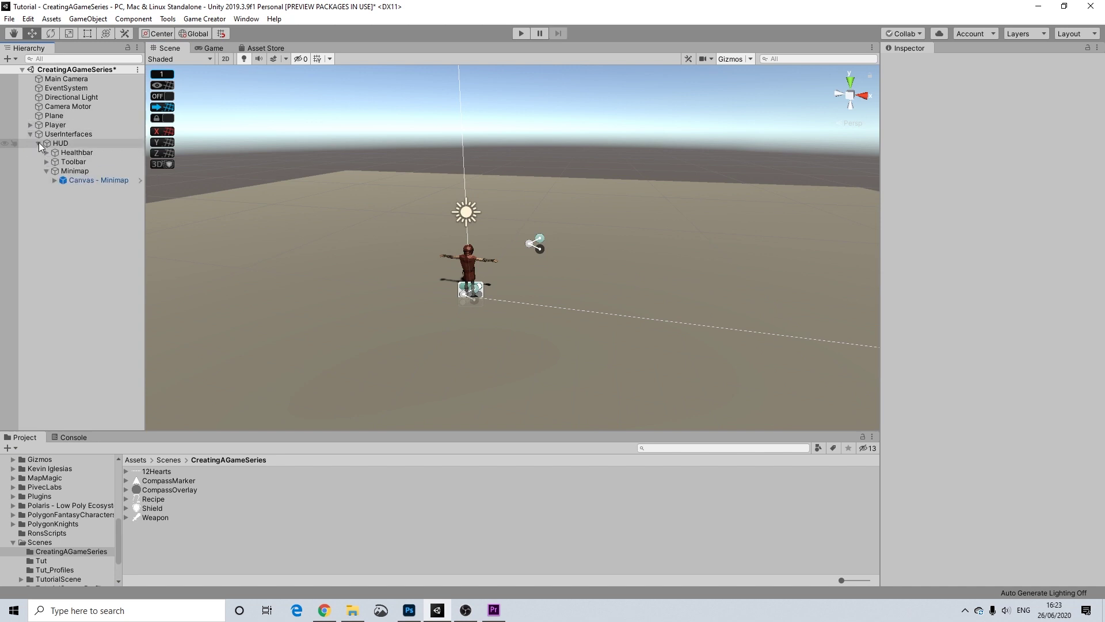
{"action": "left_click", "coordinate": [38, 143]}
{"action": "scroll", "coordinate": [381, 239], "scroll_direction": "down", "scroll_amount": 3}
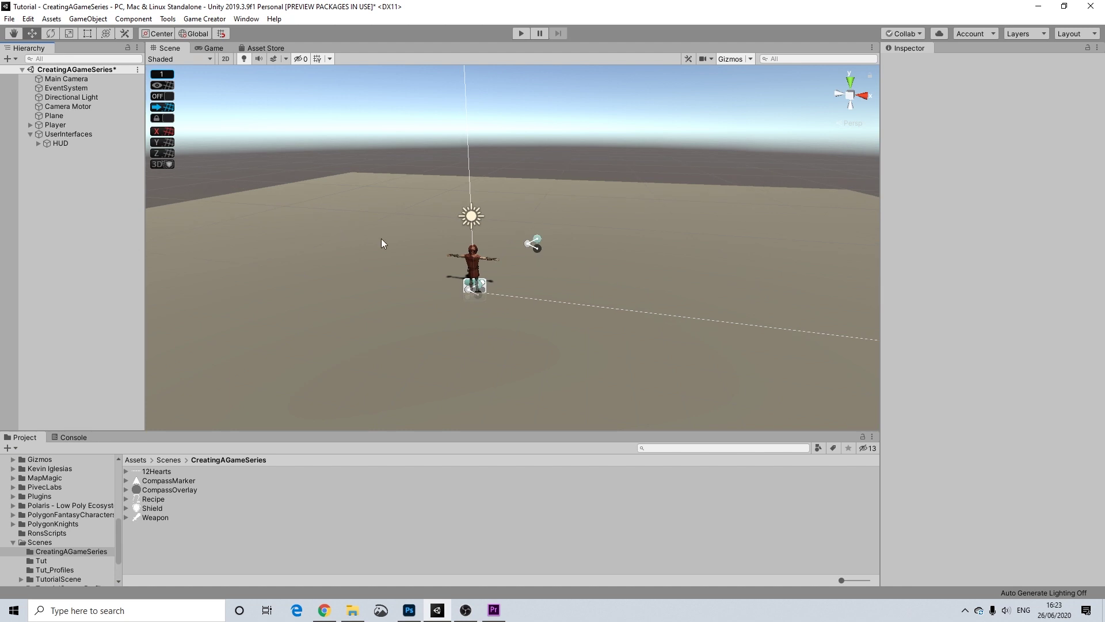
{"action": "left_click", "coordinate": [67, 146]}
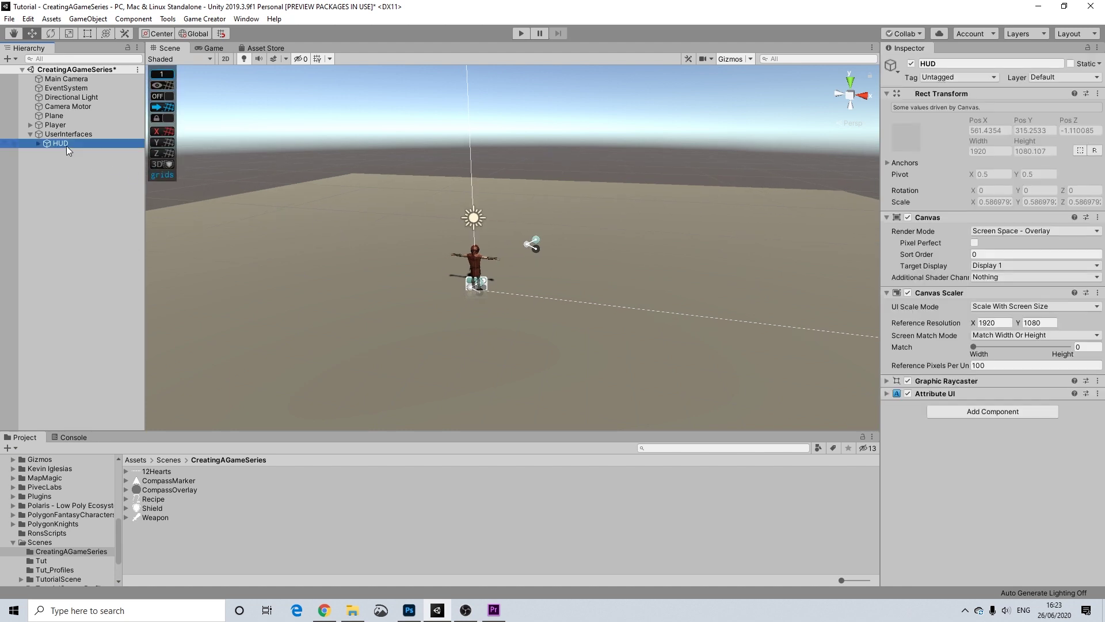
{"action": "key", "text": "ctrl+d"}
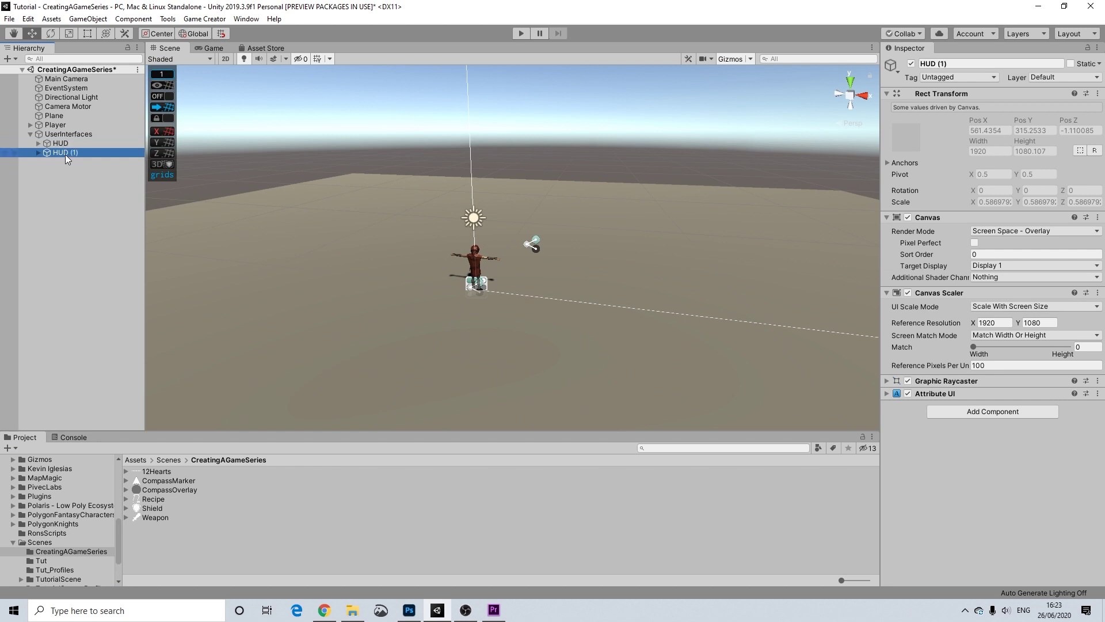
{"action": "right_click", "coordinate": [61, 153]}
{"action": "left_click", "coordinate": [83, 190]}
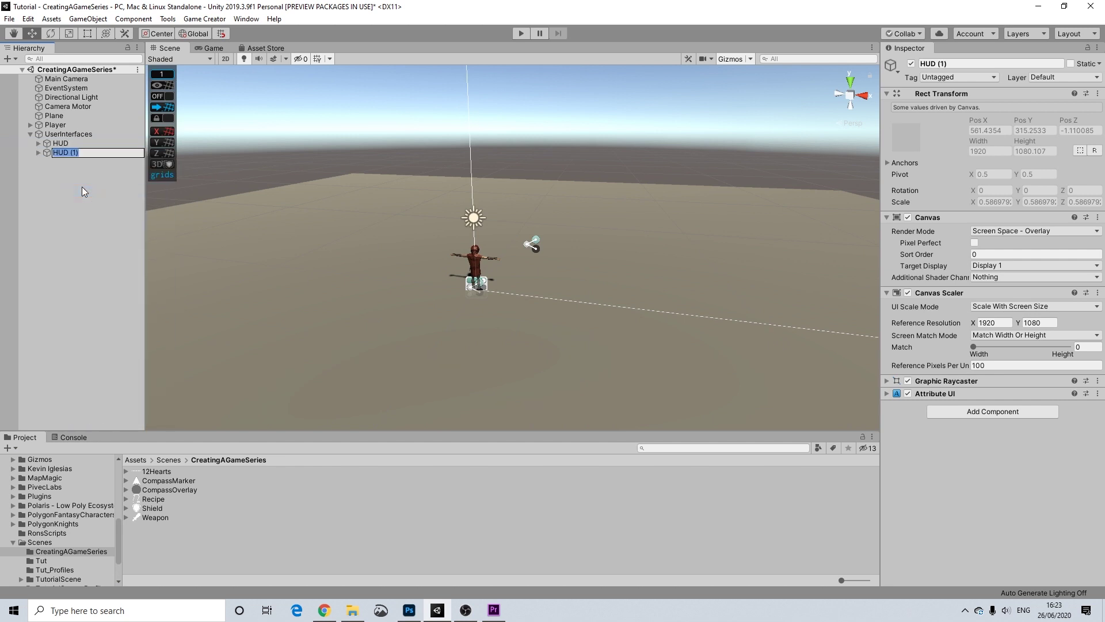
{"action": "type", "text": "Menu"}
{"action": "key", "text": "Return"}
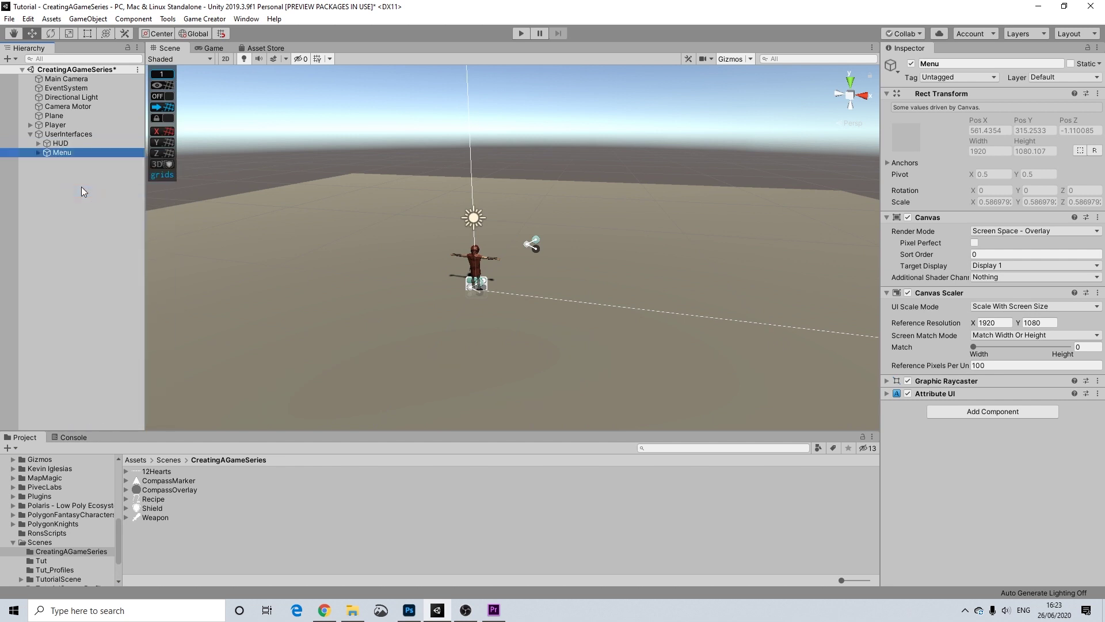
Step: Delete the Toolbar and Minimap children from the Menu object, keeping its Healthbar
{"action": "left_click", "coordinate": [38, 153]}
{"action": "left_click", "coordinate": [72, 171]}
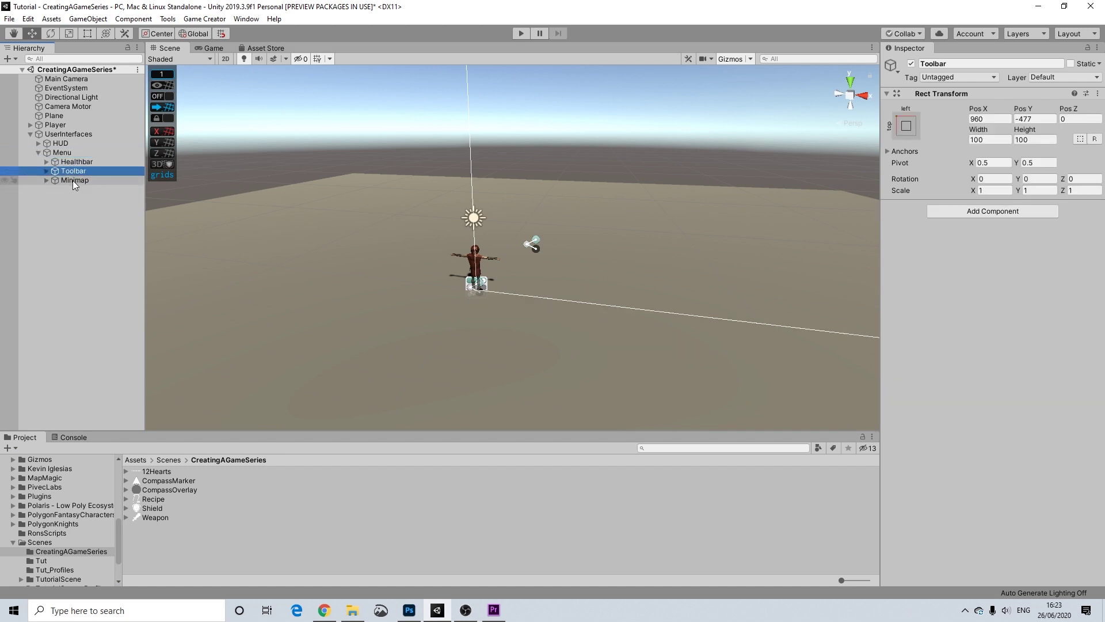
{"action": "left_click", "coordinate": [74, 180], "text": "ctrl"}
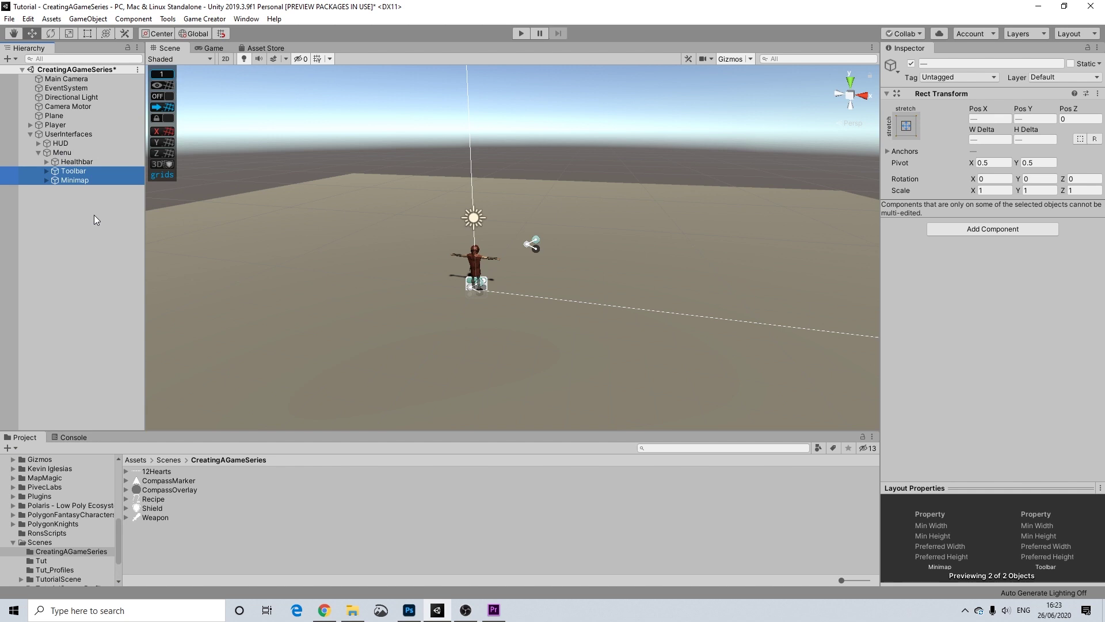
{"action": "key", "text": "Delete"}
{"action": "scroll", "coordinate": [581, 192], "scroll_direction": "down", "scroll_amount": 3}
{"action": "middle_click_drag", "start_coordinate": [582, 191], "coordinate": [509, 197]}
{"action": "scroll", "coordinate": [493, 197], "scroll_direction": "down", "scroll_amount": 3}
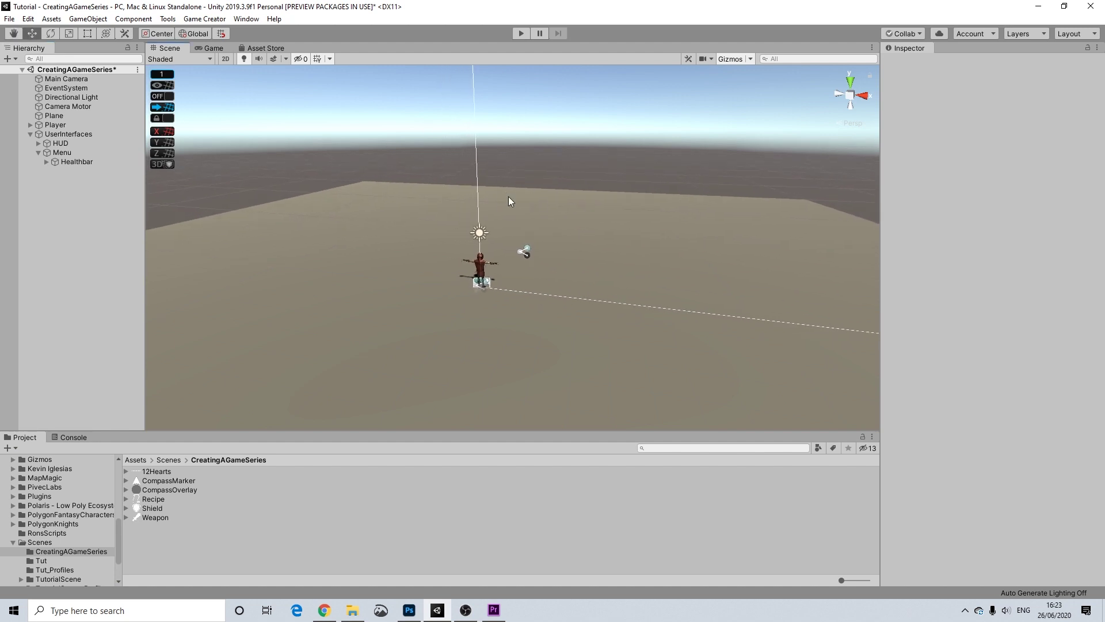
{"action": "scroll", "coordinate": [483, 202], "scroll_direction": "up", "scroll_amount": 3}
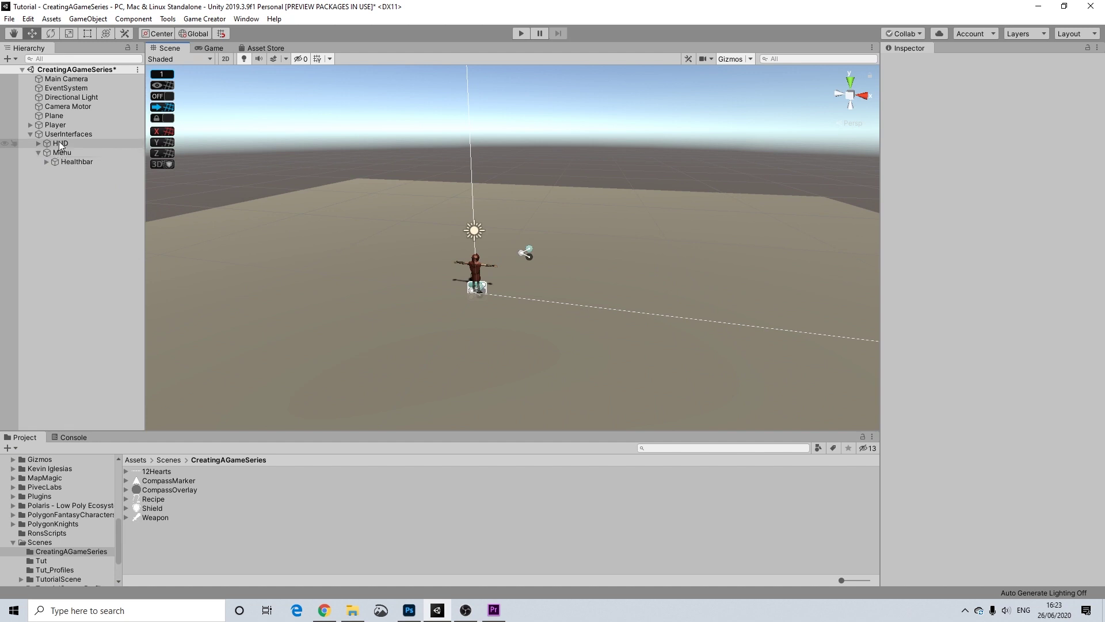
{"action": "left_click", "coordinate": [42, 153]}
{"action": "left_click", "coordinate": [39, 153]}
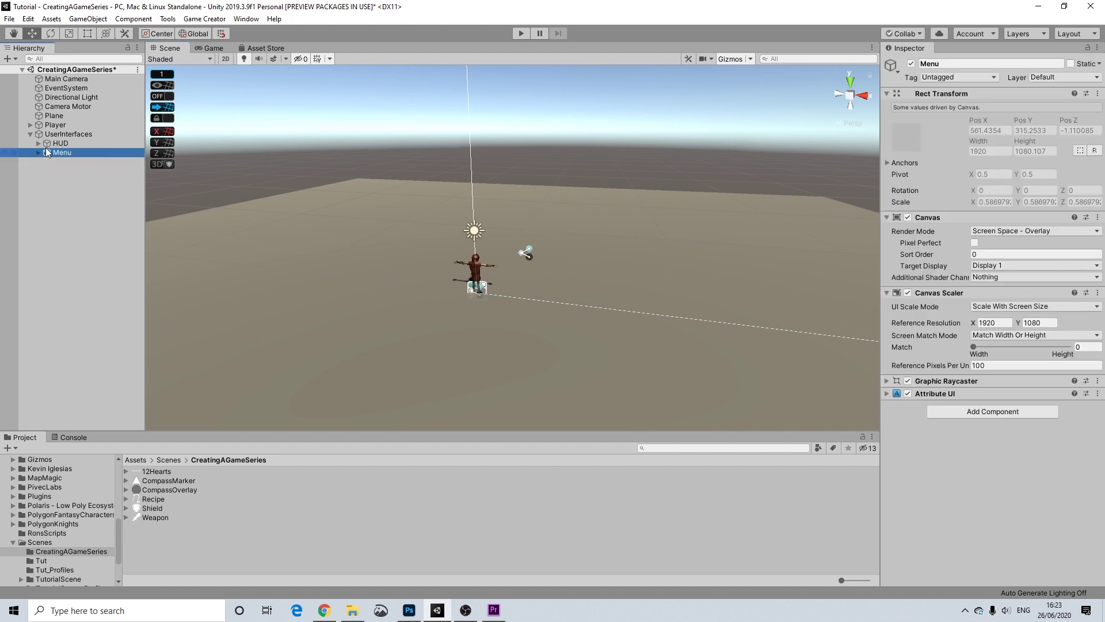
Step: Add a second Trigger component to UserInterfaces and set it to On Key Down with the key code Escape
{"action": "left_click", "coordinate": [48, 136]}
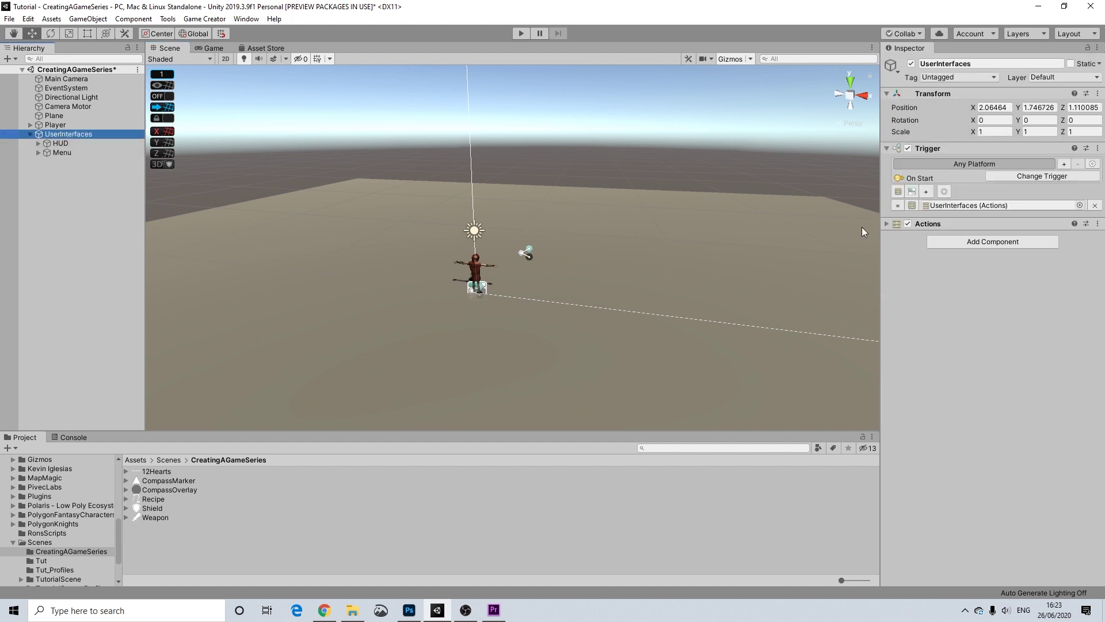
{"action": "left_click", "coordinate": [955, 241]}
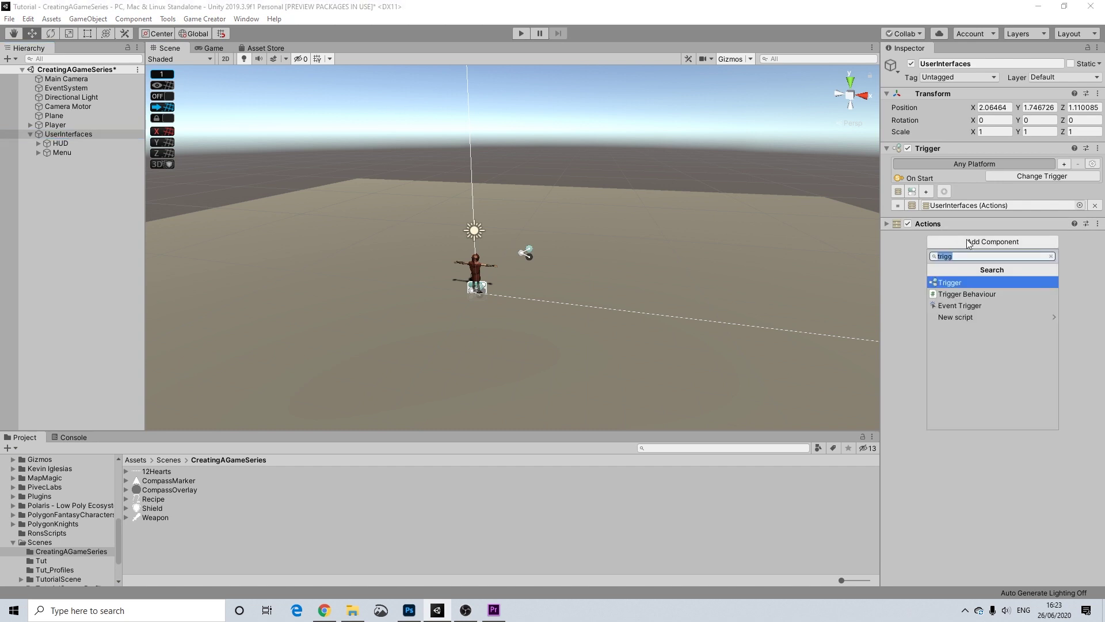
{"action": "key", "text": "Return"}
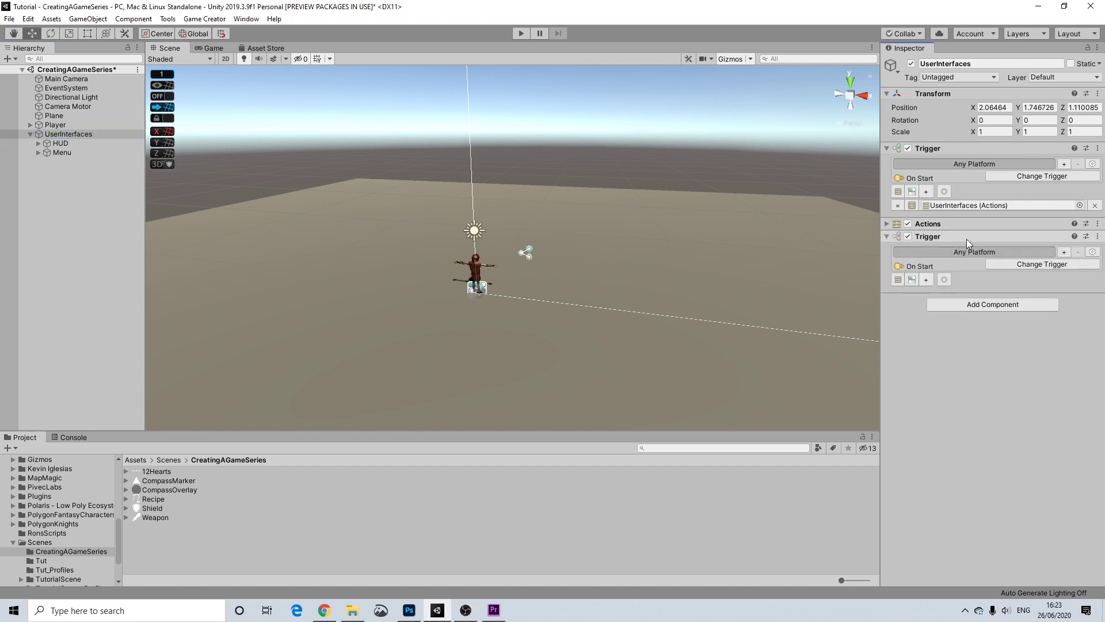
{"action": "left_click", "coordinate": [1014, 265]}
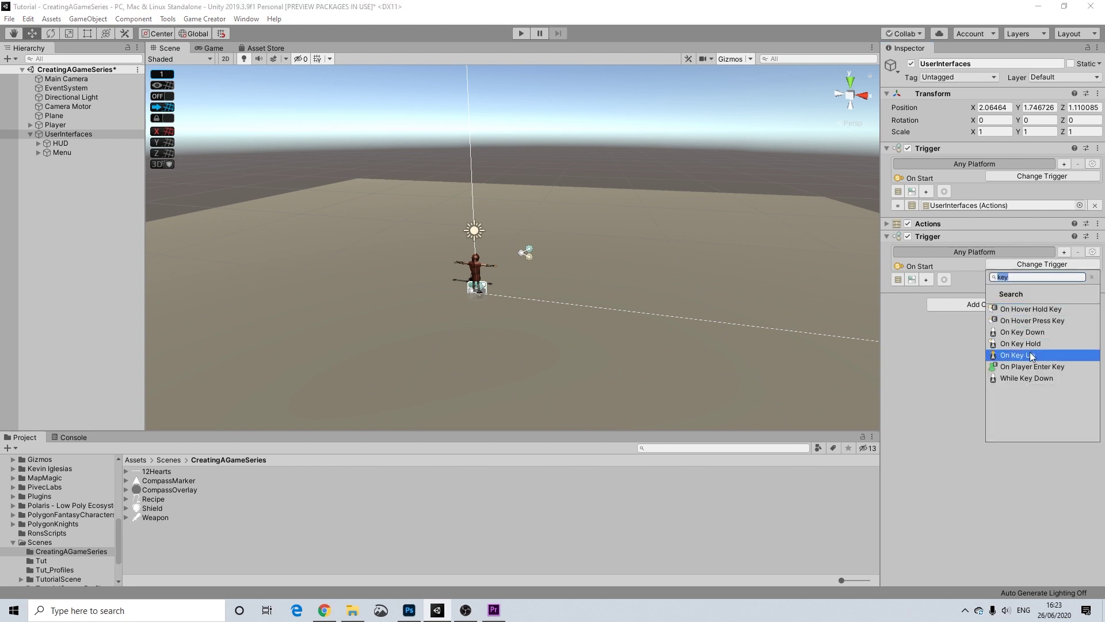
{"action": "left_click", "coordinate": [1034, 332]}
{"action": "left_click", "coordinate": [996, 277]}
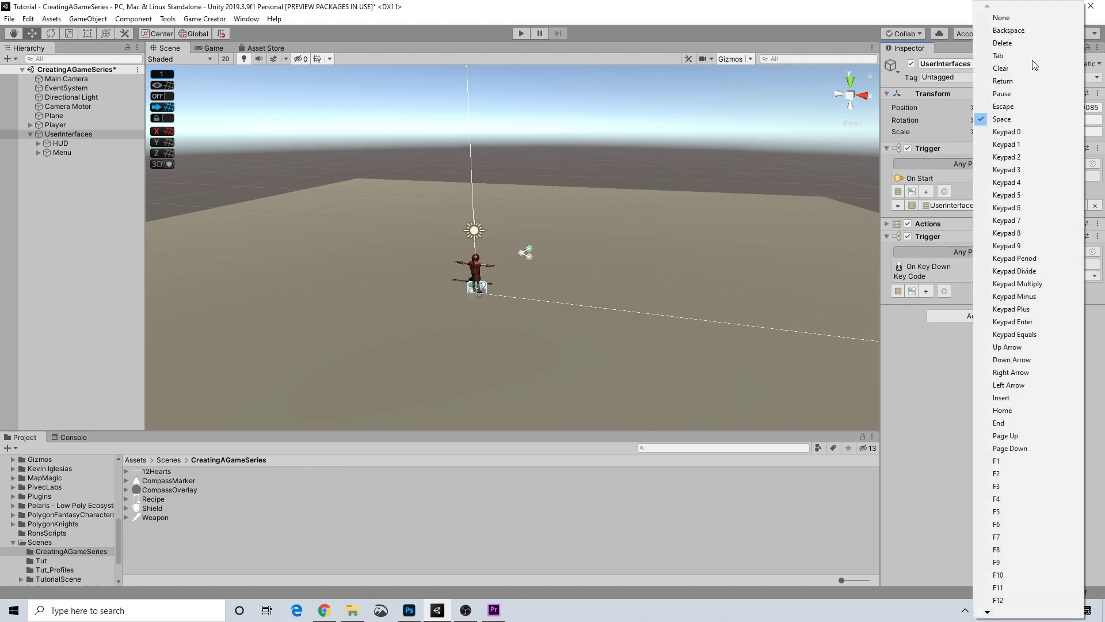
{"action": "left_click", "coordinate": [1003, 107]}
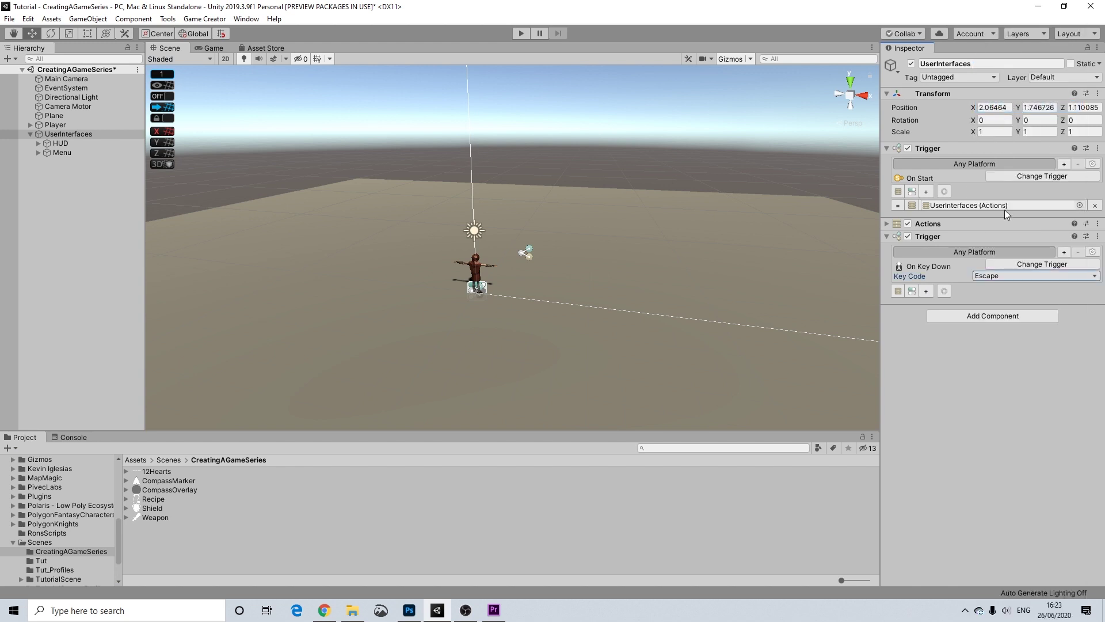
Step: Create a Conditions object for the Escape key trigger and rename it MenuOpenConditions
{"action": "left_click", "coordinate": [913, 290]}
{"action": "left_click", "coordinate": [90, 161]}
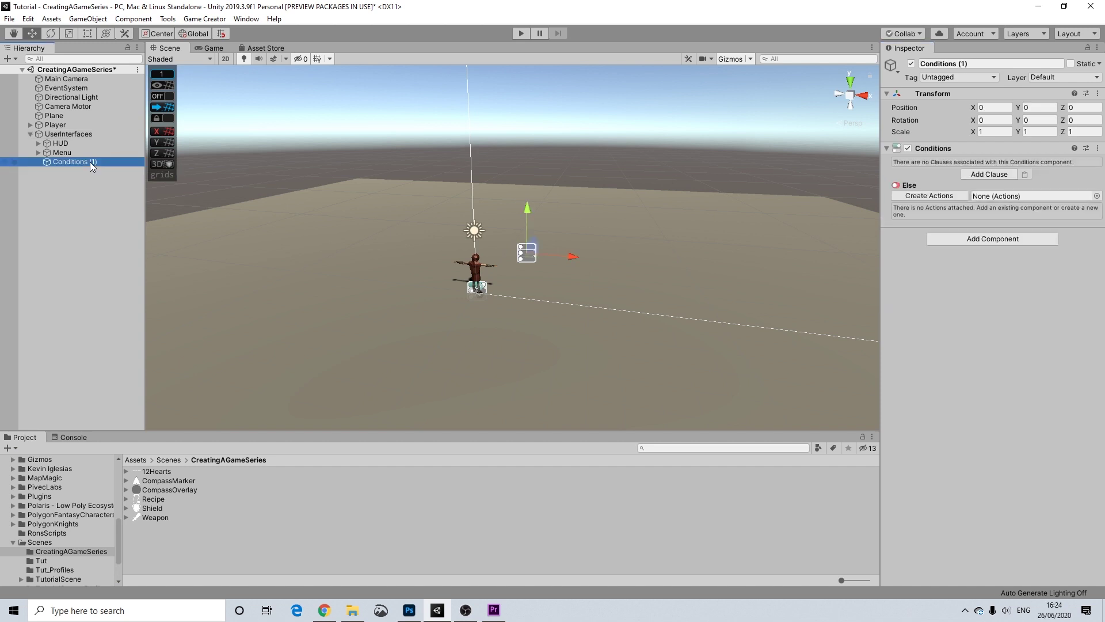
{"action": "right_click", "coordinate": [110, 161]}
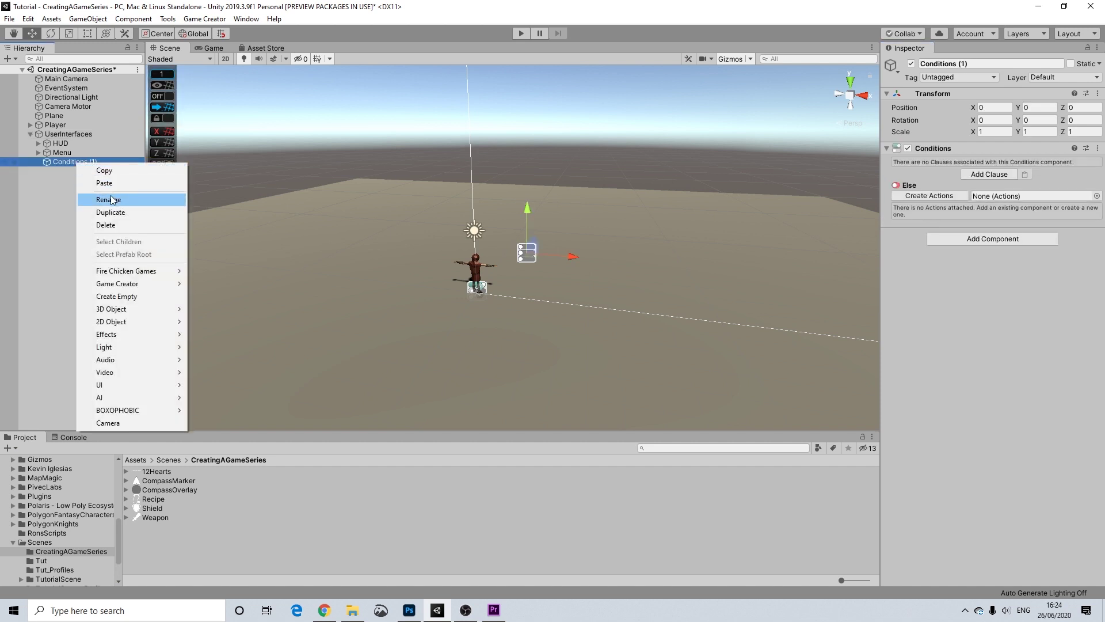
{"action": "left_click", "coordinate": [108, 199]}
{"action": "type", "text": "MenuOpenConditions"}
{"action": "key", "text": "Return"}
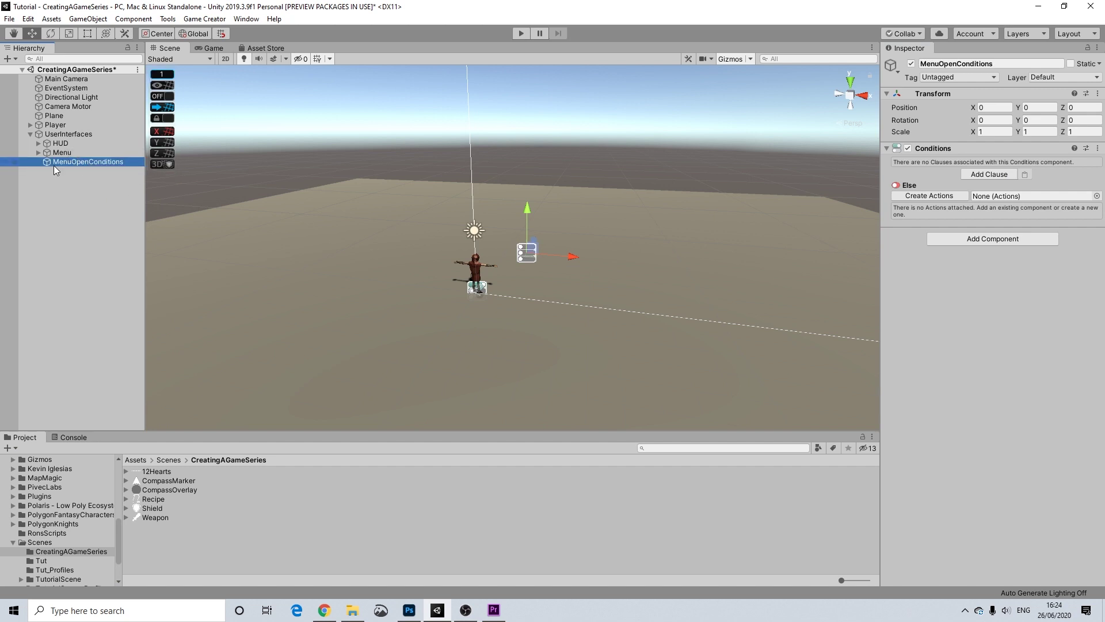
Step: Add a clause to MenuOpenConditions and create Actions for both its Then and Else branches
{"action": "left_click", "coordinate": [984, 176]}
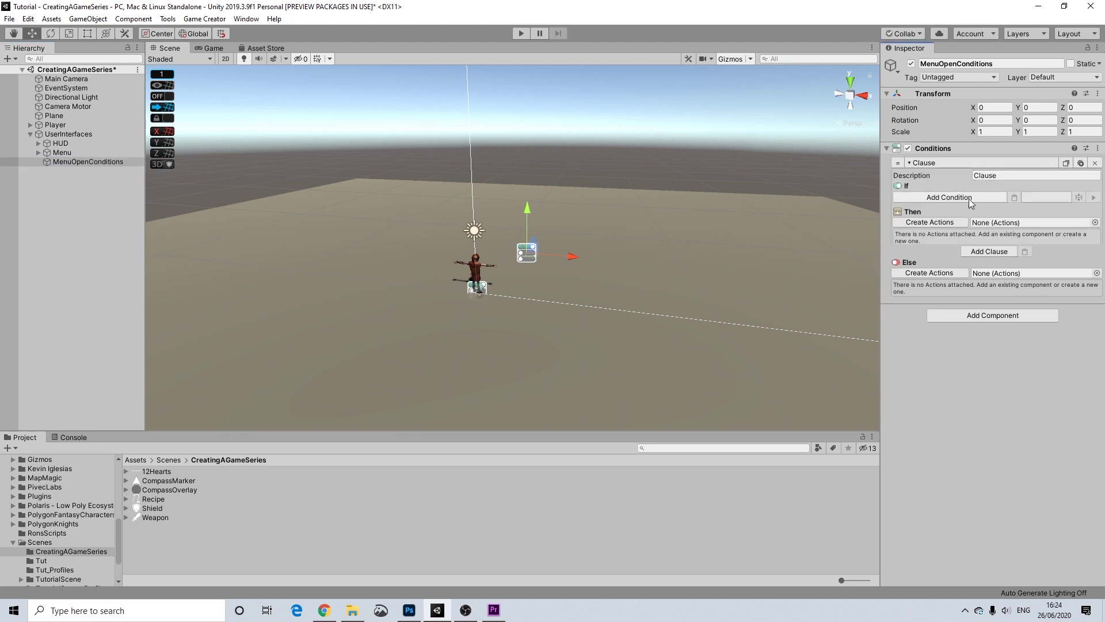
{"action": "left_click", "coordinate": [931, 224]}
{"action": "left_click", "coordinate": [929, 297]}
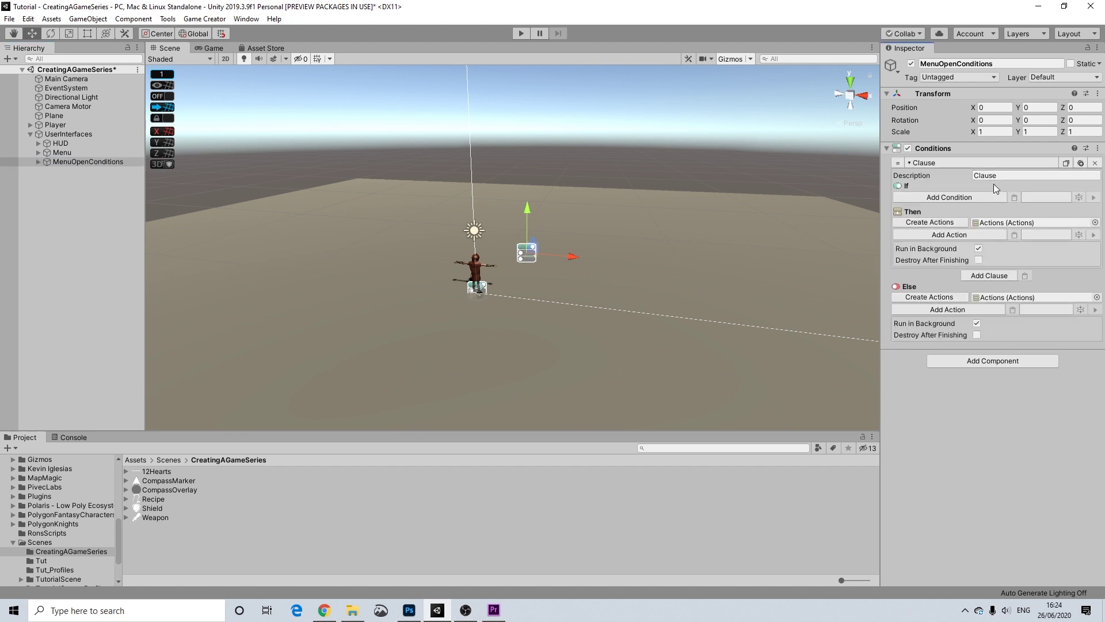
Step: Add a GameObject Active condition to the clause with the Menu object as its target
{"action": "left_click", "coordinate": [954, 197]}
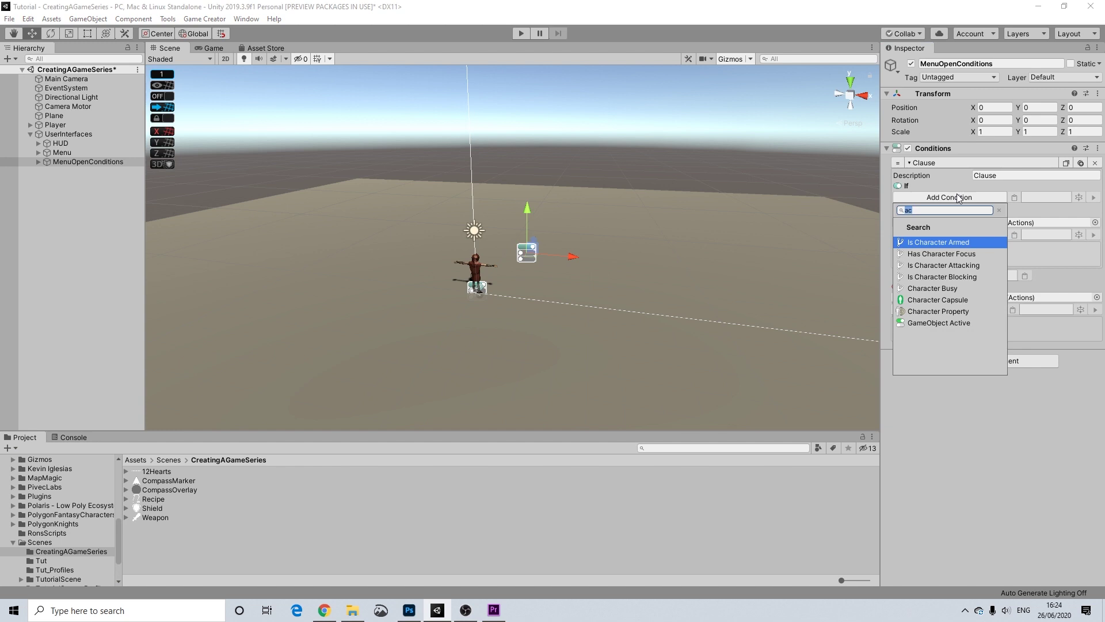
{"action": "left_click", "coordinate": [939, 322]}
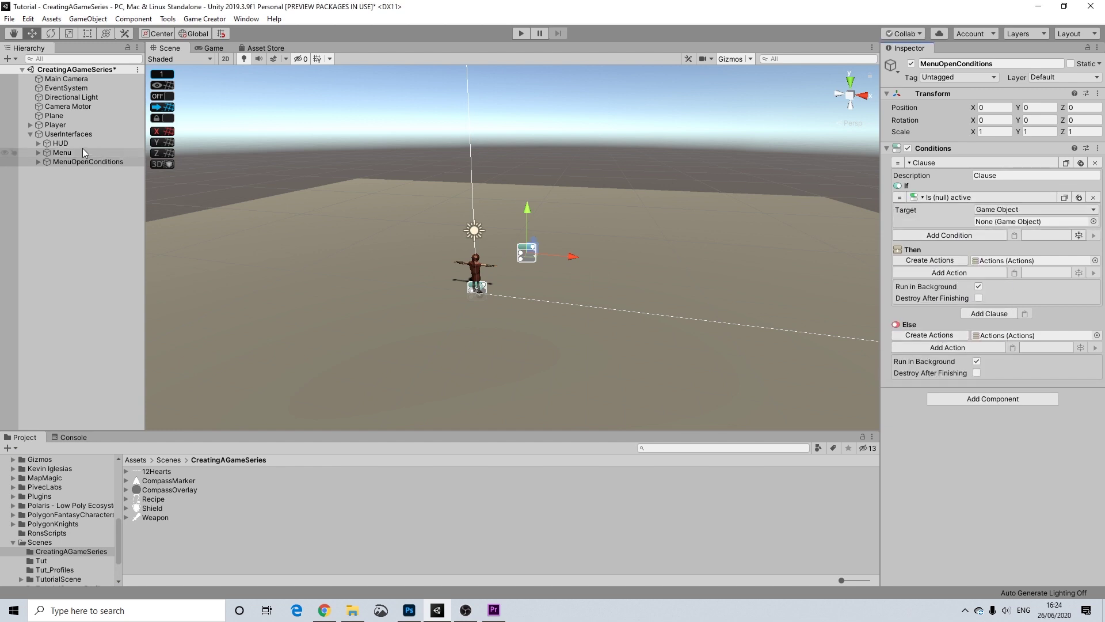
{"action": "left_click_drag", "start_coordinate": [60, 153], "coordinate": [1036, 225]}
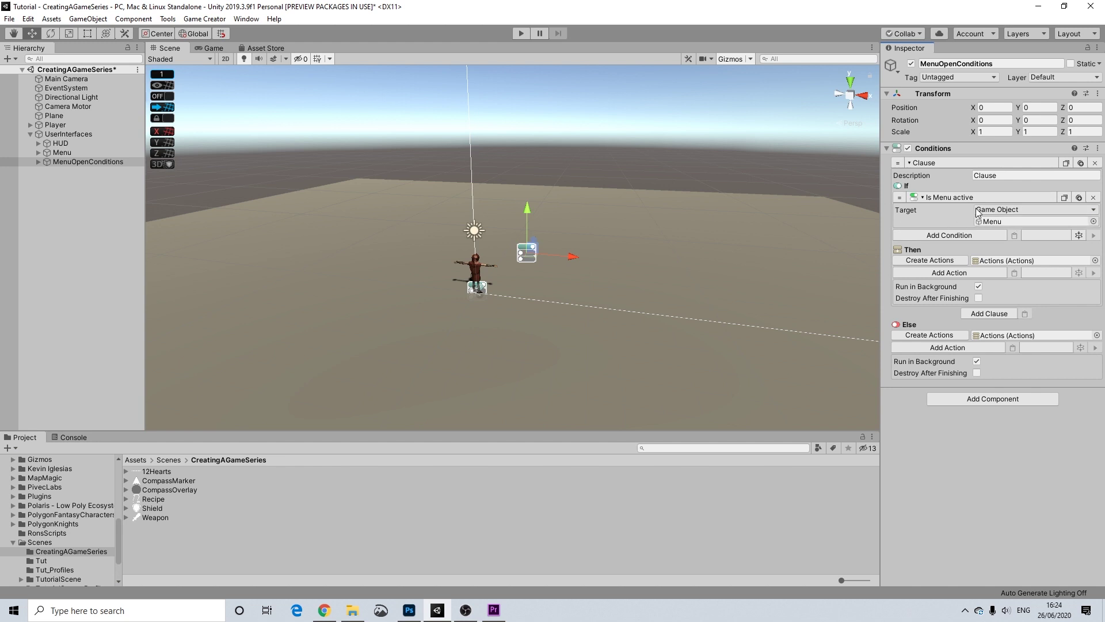
Step: Add a Time Scale action to the Else branch and set its value to 0
{"action": "left_click", "coordinate": [948, 351]}
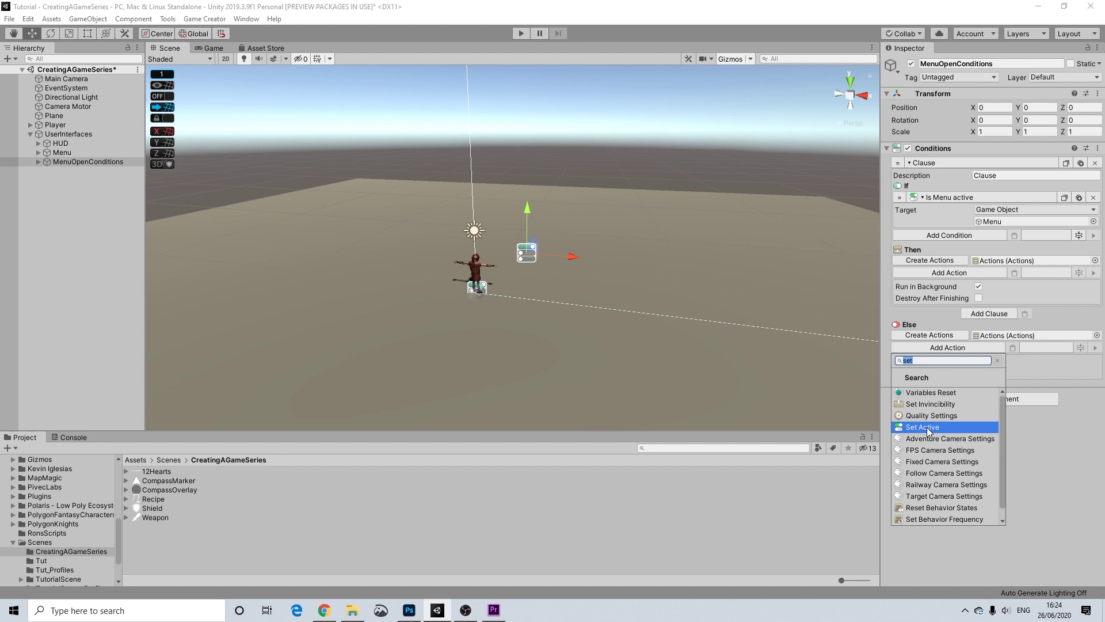
{"action": "type", "text": "time"}
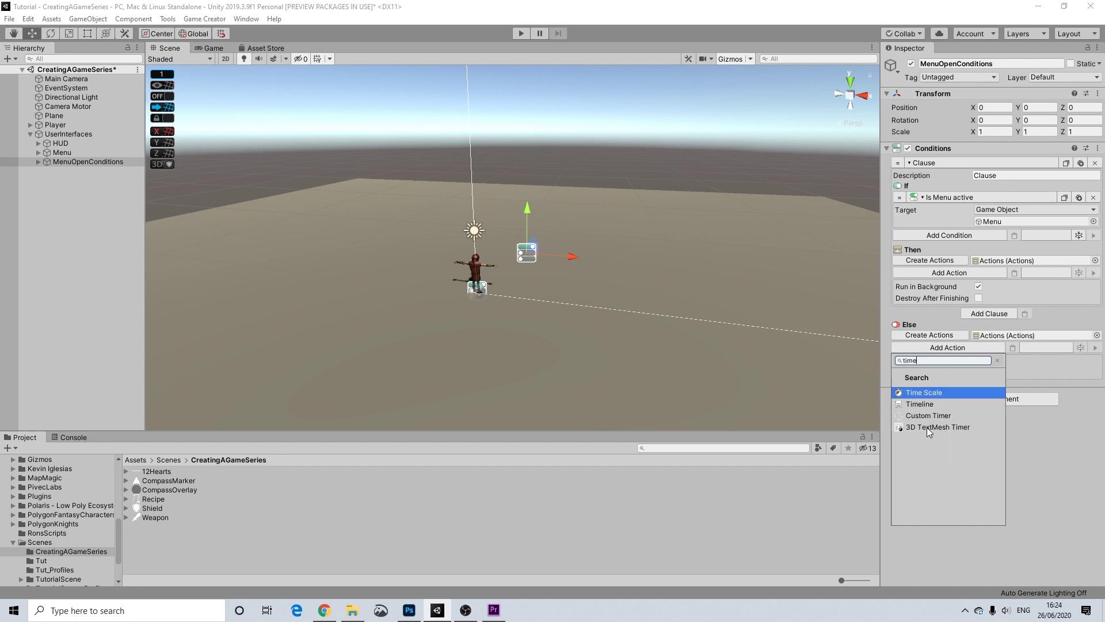
{"action": "left_click", "coordinate": [936, 393]}
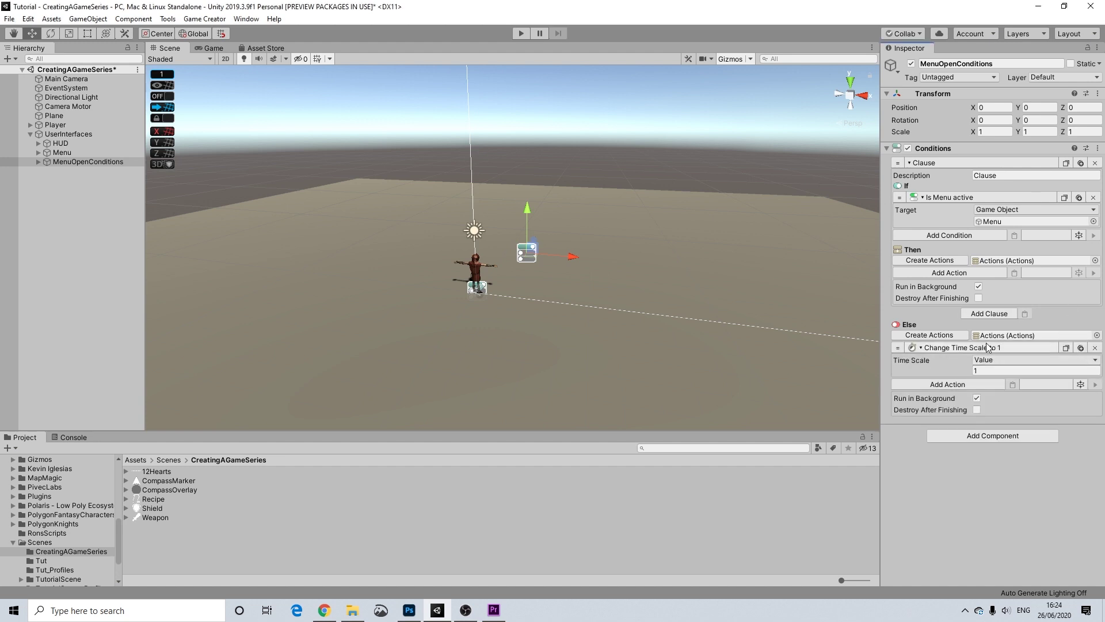
{"action": "left_click", "coordinate": [984, 370]}
{"action": "key", "text": "BackSpace"}
{"action": "type", "text": "0"}
Step: Add two Set Active actions to the Else branch, and set the first to make the Menu object inactive
{"action": "left_click", "coordinate": [948, 384]}
{"action": "type", "text": "set"}
{"action": "left_click", "coordinate": [923, 463]}
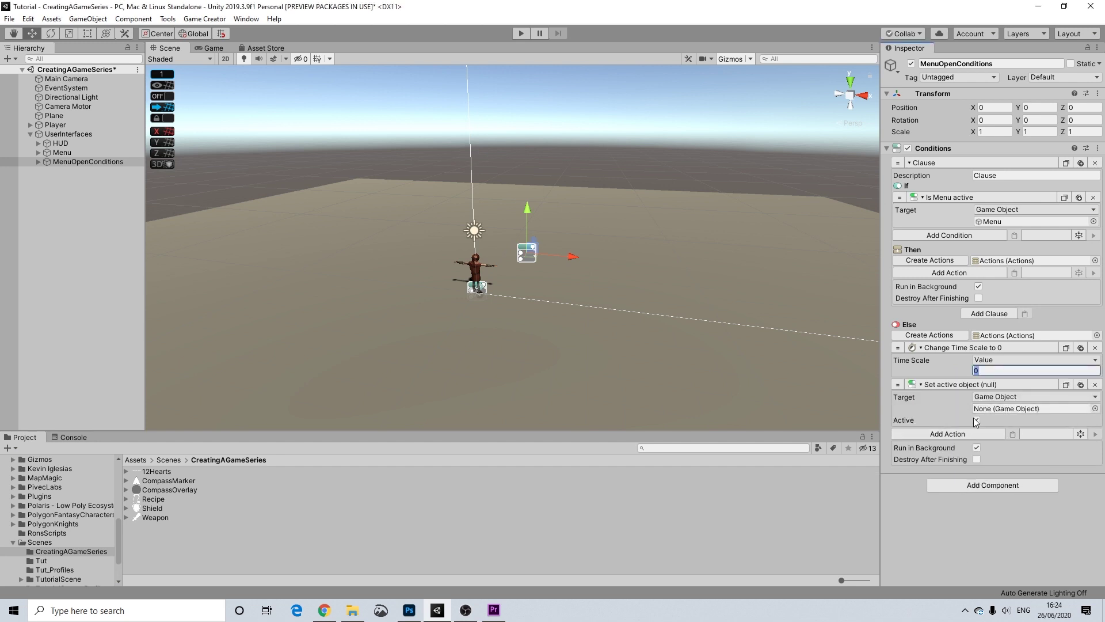
{"action": "left_click", "coordinate": [1081, 385]}
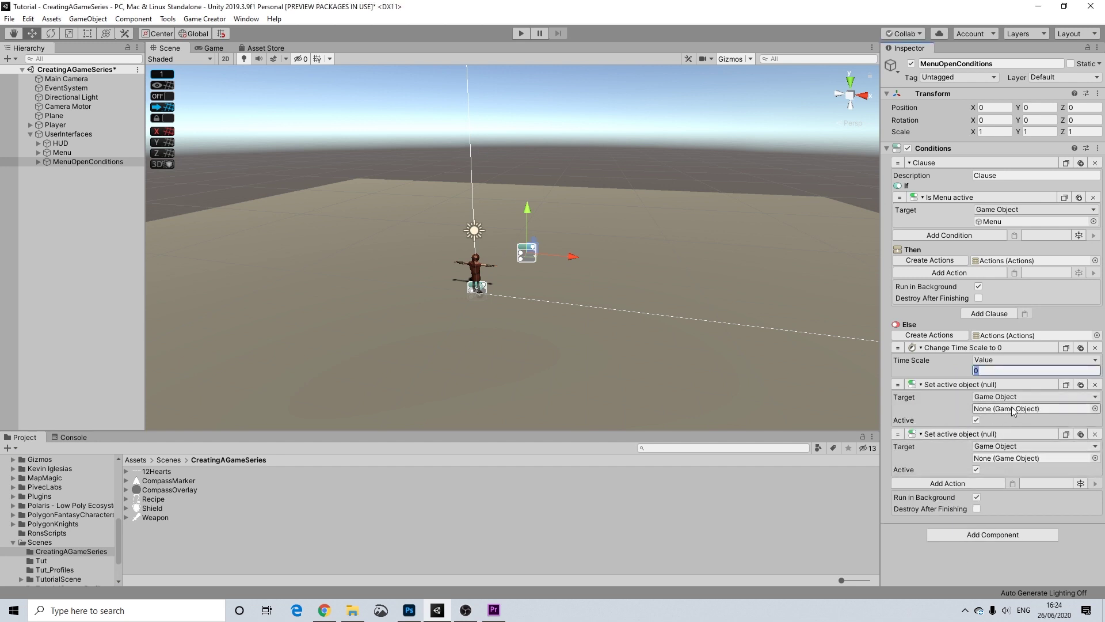
{"action": "left_click_drag", "start_coordinate": [64, 152], "coordinate": [990, 408]}
{"action": "left_click", "coordinate": [977, 421]}
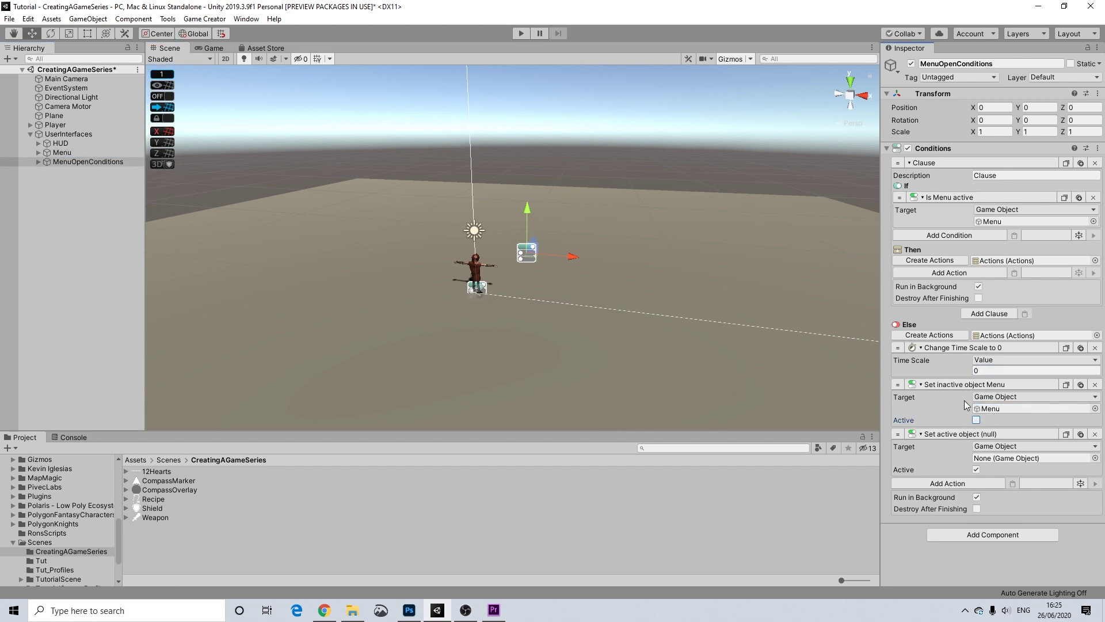
Step: In the Else branch, make the Menu object active and target HUD with the second Set Active action, making it inactive
{"action": "left_click", "coordinate": [977, 420]}
{"action": "left_click_drag", "start_coordinate": [61, 143], "coordinate": [981, 459]}
{"action": "left_click", "coordinate": [977, 470]}
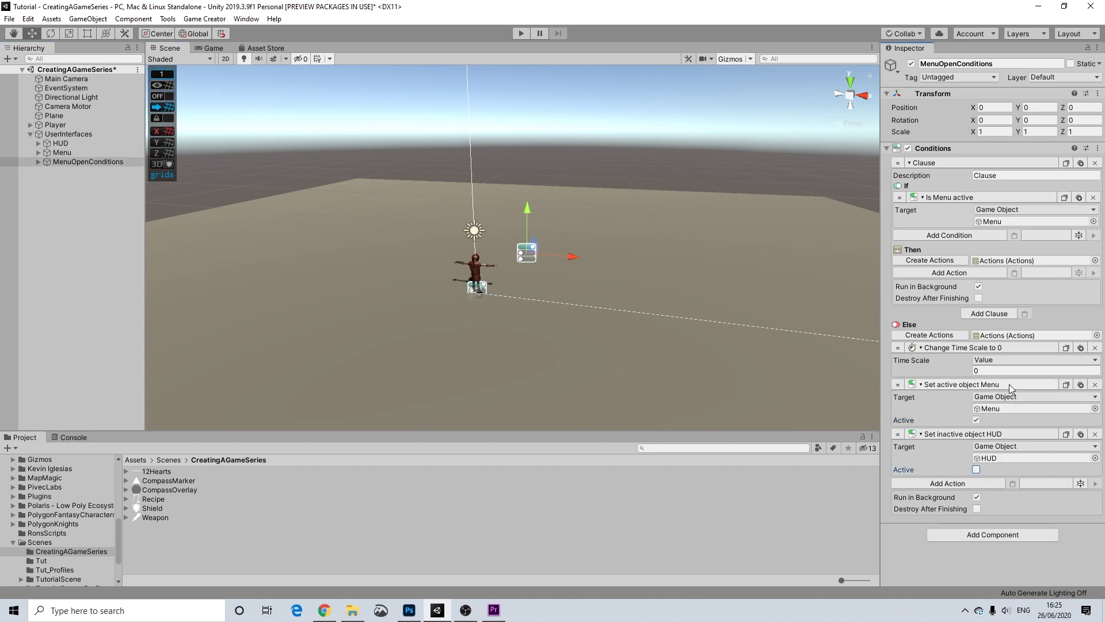
Step: Copy the Else branch's time scale, Menu and HUD actions into the Then branch
{"action": "left_click", "coordinate": [1066, 348]}
{"action": "left_click", "coordinate": [1015, 273]}
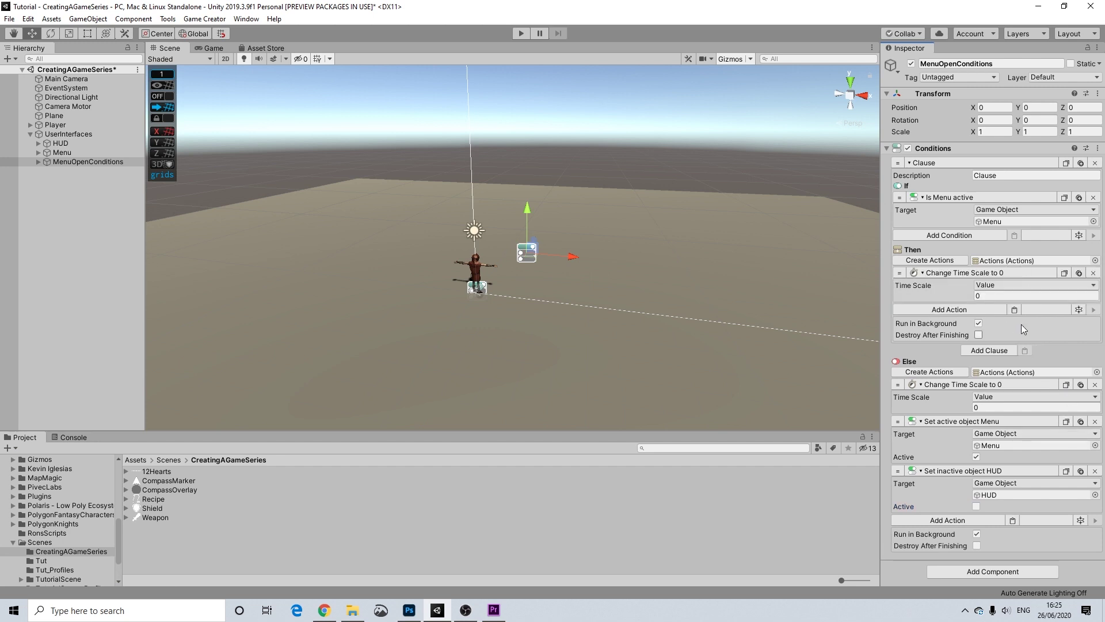
{"action": "left_click", "coordinate": [1018, 311]}
{"action": "left_click", "coordinate": [1056, 519]}
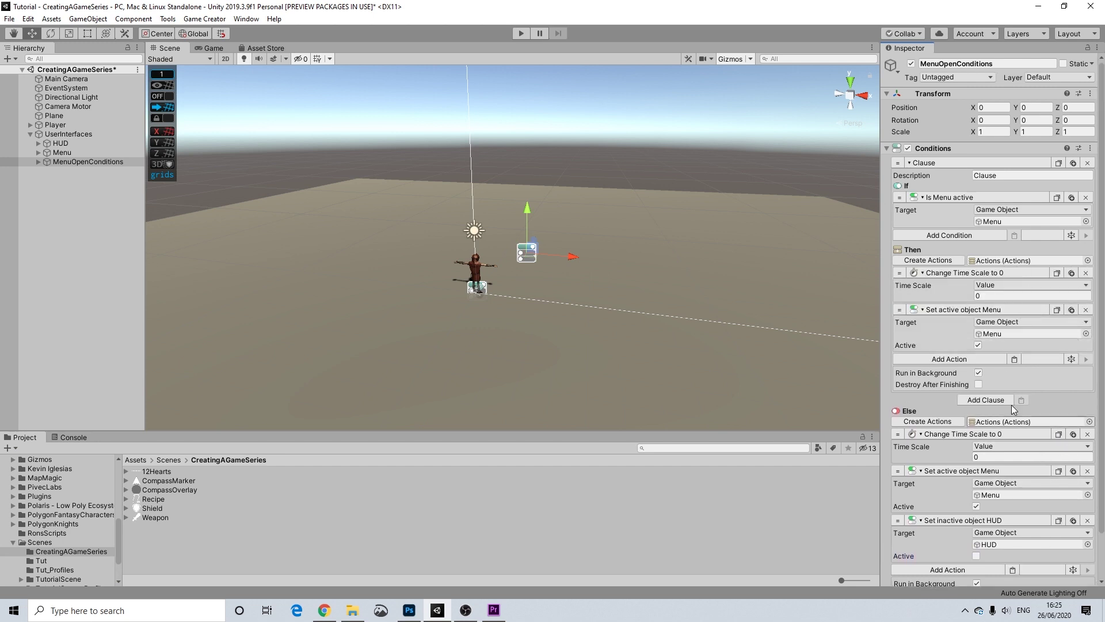
{"action": "left_click", "coordinate": [1015, 360]}
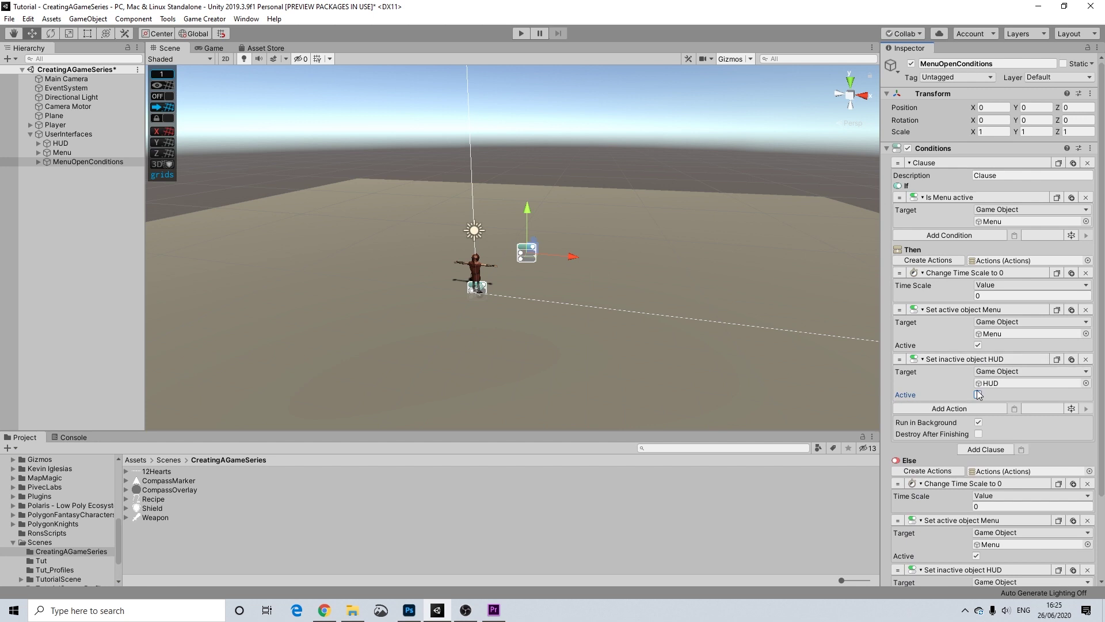
Step: In the Then branch, make Menu inactive and HUD active, and set the time scale to 1
{"action": "left_click", "coordinate": [979, 345]}
{"action": "left_click", "coordinate": [939, 298]}
{"action": "type", "text": "1"}
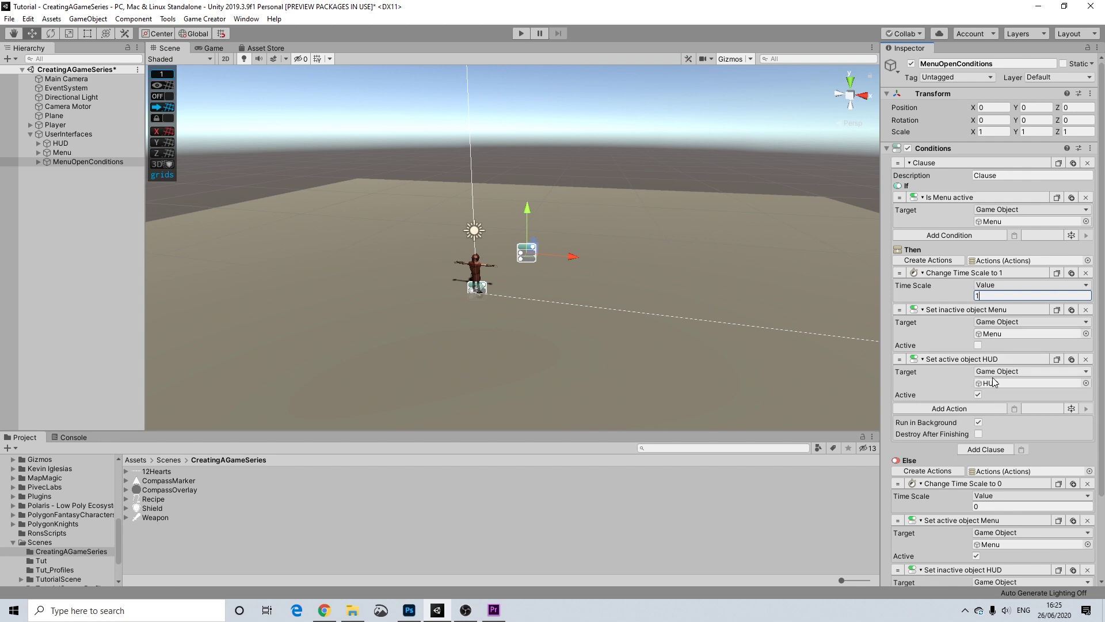
{"action": "scroll", "coordinate": [550, 217], "scroll_direction": "down", "scroll_amount": 1}
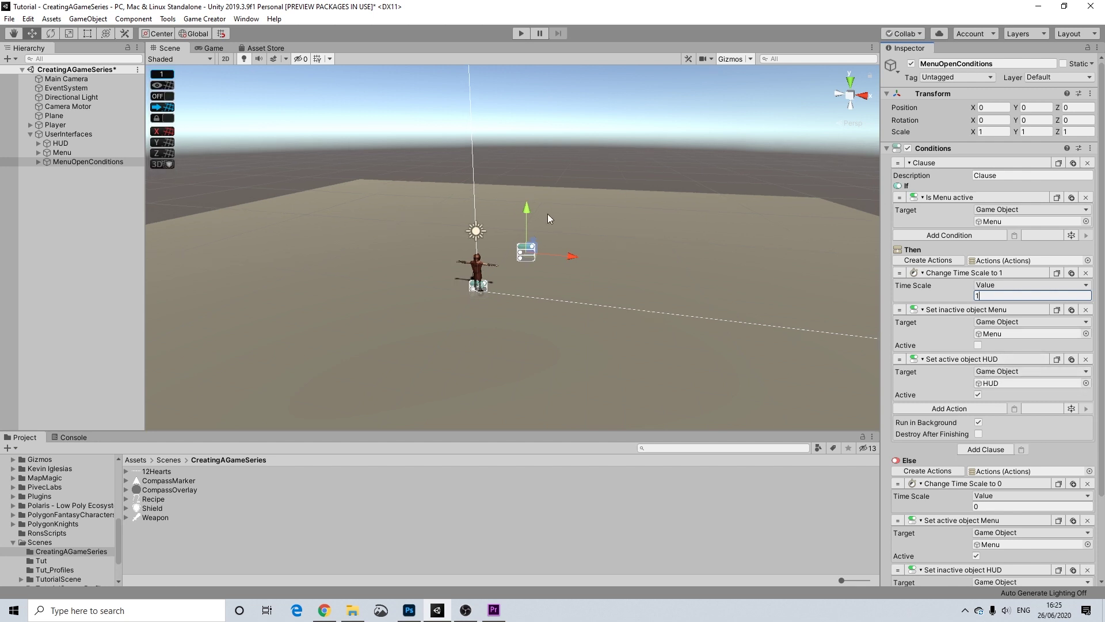
Step: Review the Then and Else actions of MenuOpenConditions
{"action": "middle_click_drag", "start_coordinate": [548, 217], "coordinate": [559, 223]}
{"action": "left_click", "coordinate": [468, 167]}
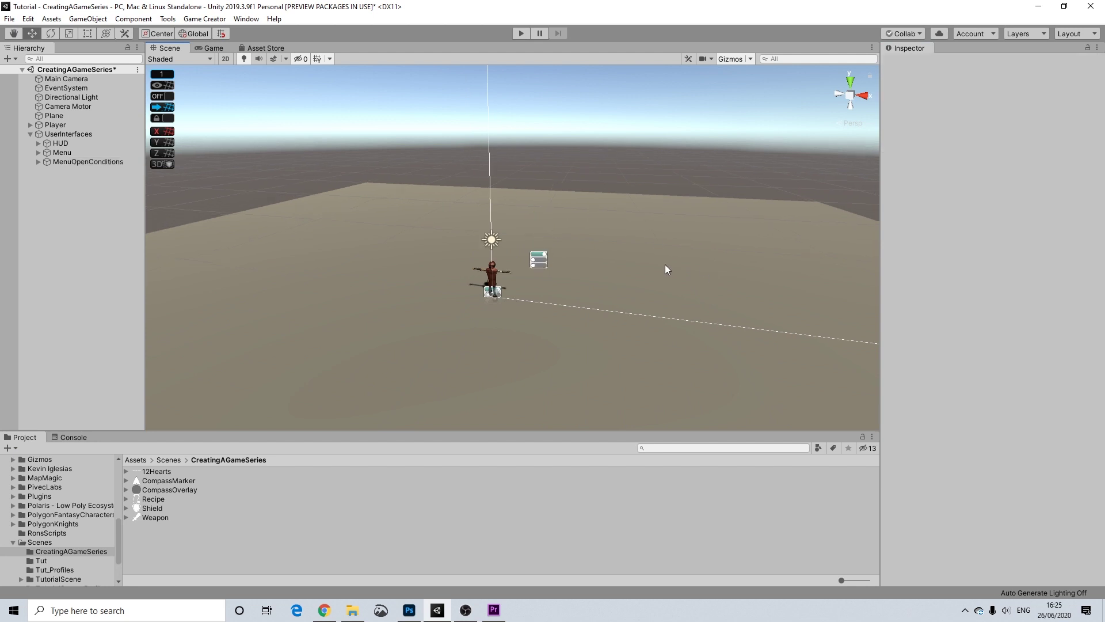
{"action": "left_click", "coordinate": [60, 160]}
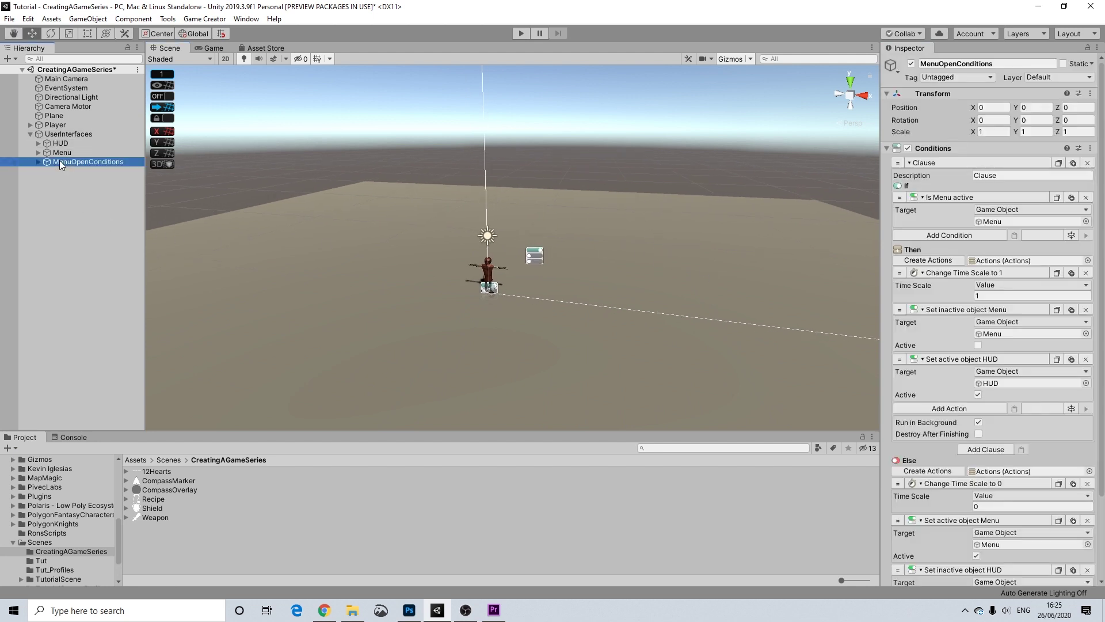
{"action": "scroll", "coordinate": [1033, 290], "scroll_direction": "down", "scroll_amount": 3}
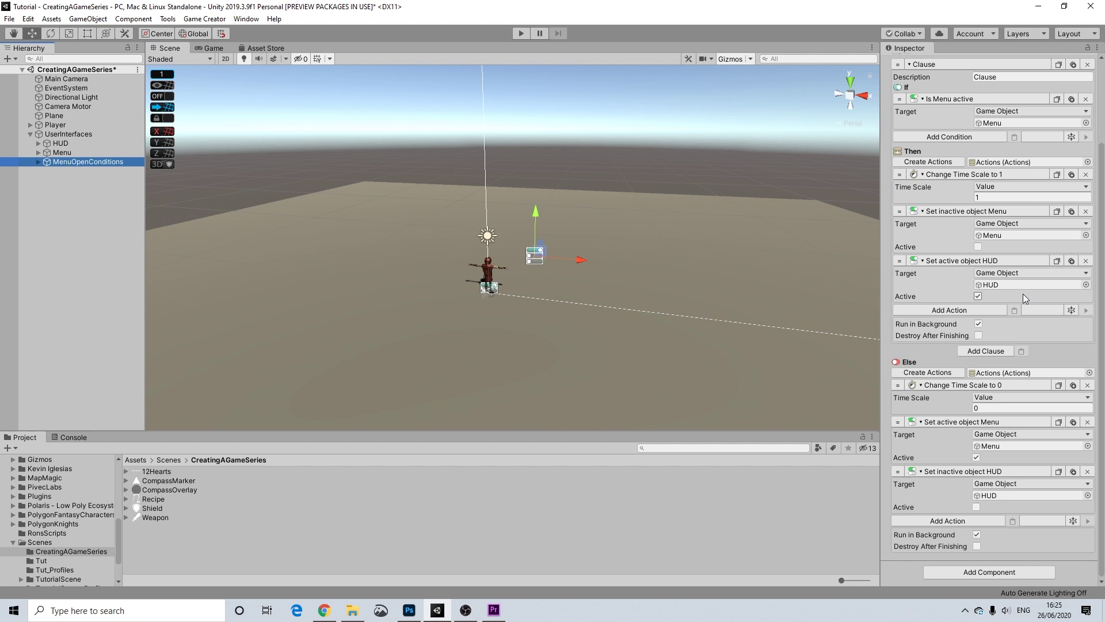
{"action": "scroll", "coordinate": [1024, 294], "scroll_direction": "up", "scroll_amount": 3}
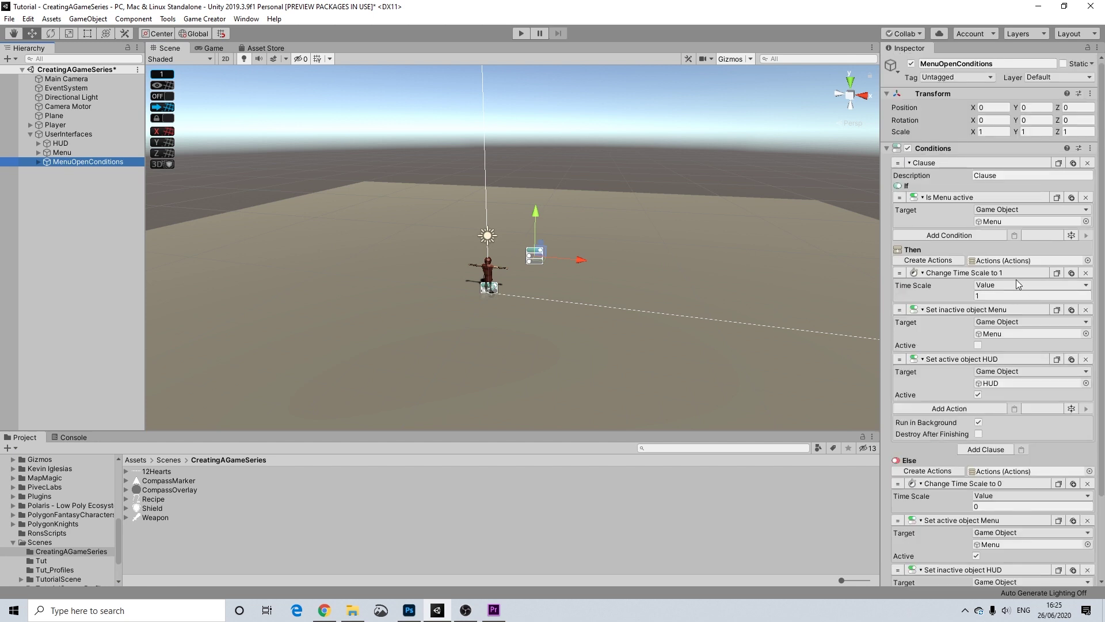
Step: Show the Menu canvas in the 2D scene view and deactivate the HUD object
{"action": "left_click", "coordinate": [62, 153]}
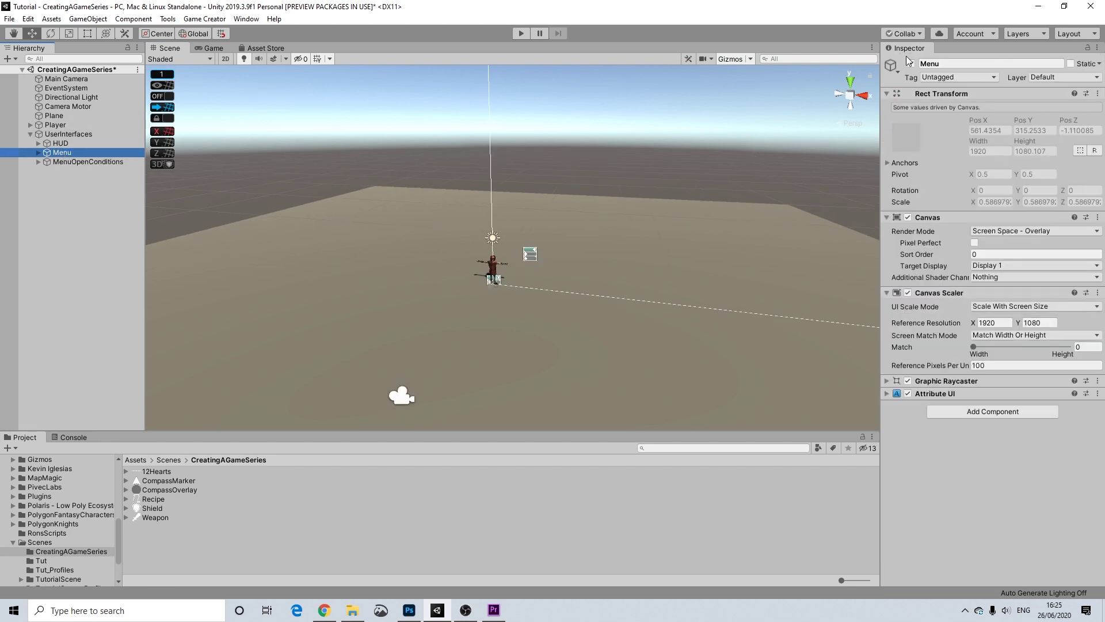
{"action": "scroll", "coordinate": [700, 139], "scroll_direction": "down", "scroll_amount": 2}
{"action": "right_click_drag", "start_coordinate": [700, 140], "coordinate": [555, 220]}
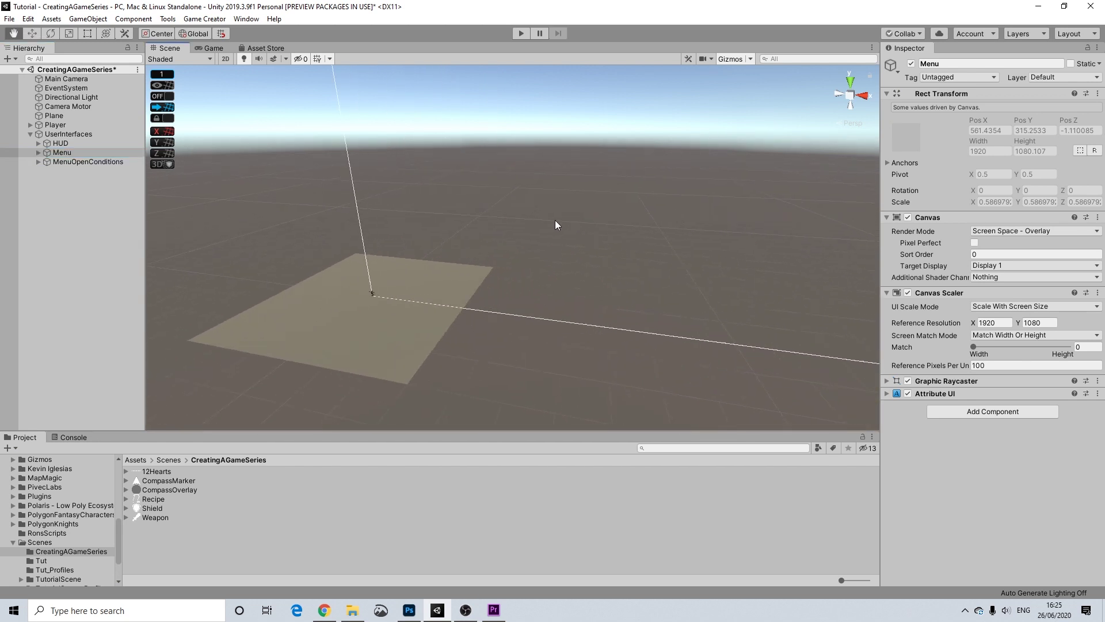
{"action": "double_click", "coordinate": [64, 153]}
{"action": "left_click_drag", "start_coordinate": [516, 231], "coordinate": [322, 98], "text": "alt"}
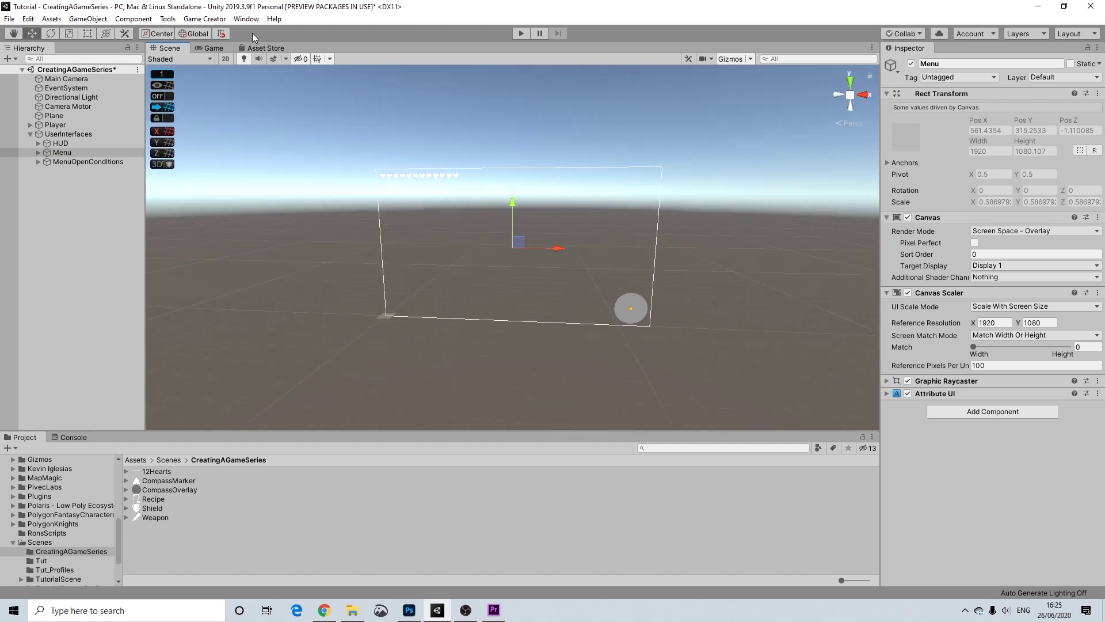
{"action": "left_click", "coordinate": [226, 59]}
{"action": "scroll", "coordinate": [510, 179], "scroll_direction": "up", "scroll_amount": 3}
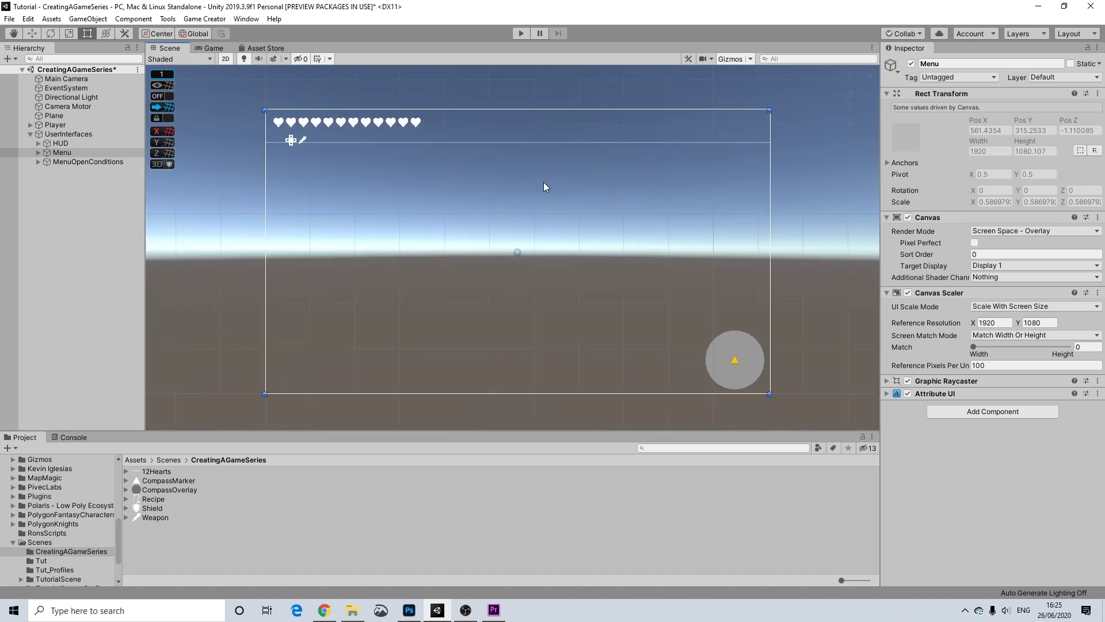
{"action": "scroll", "coordinate": [547, 173], "scroll_direction": "up", "scroll_amount": 3}
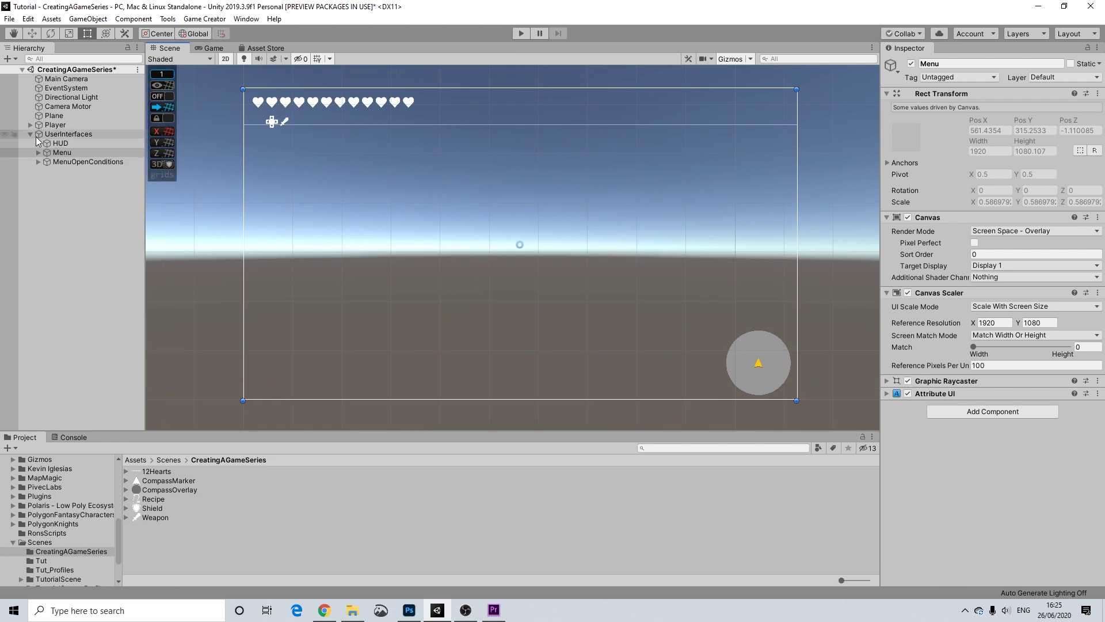
{"action": "left_click", "coordinate": [59, 143]}
{"action": "left_click", "coordinate": [911, 64]}
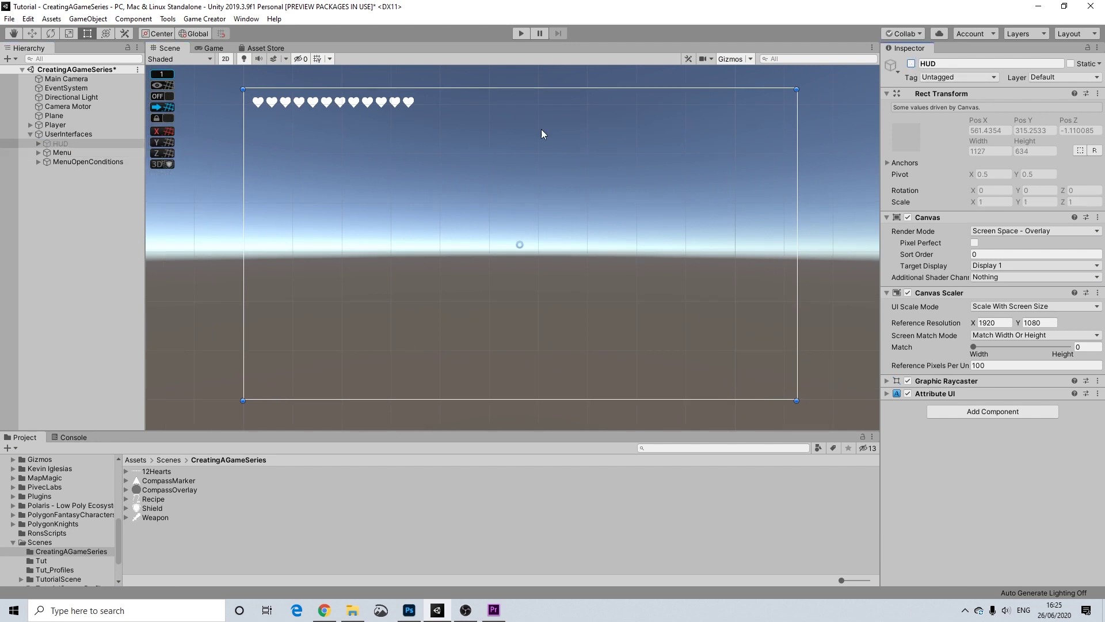
Step: Add a UI Image as a child of Menu and rename it Design
{"action": "left_click", "coordinate": [39, 153]}
{"action": "left_click", "coordinate": [37, 153]}
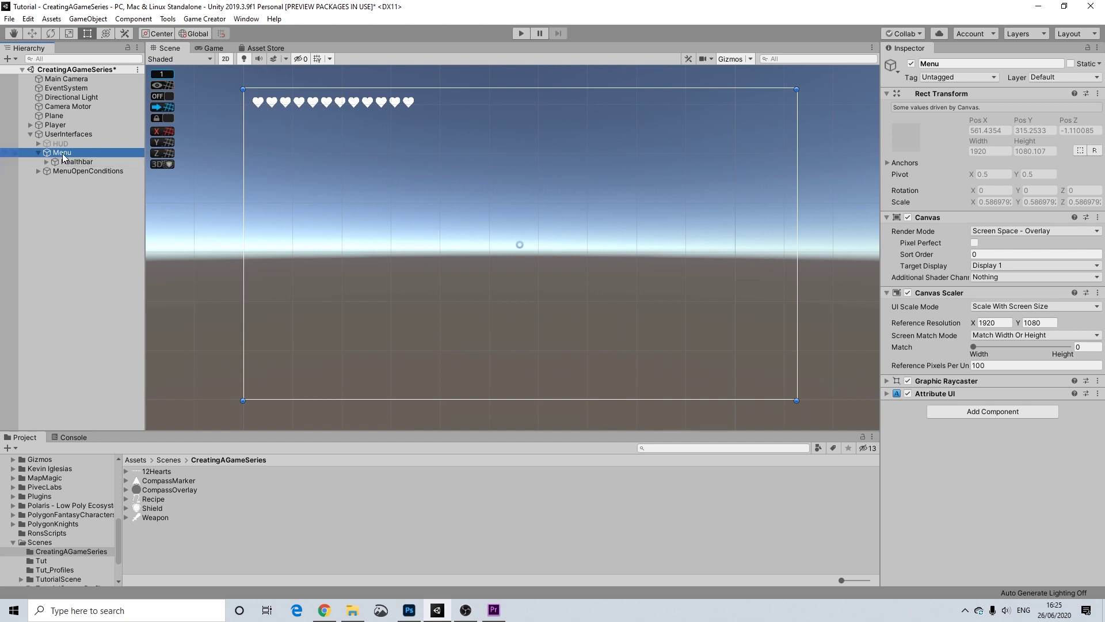
{"action": "right_click", "coordinate": [63, 153]}
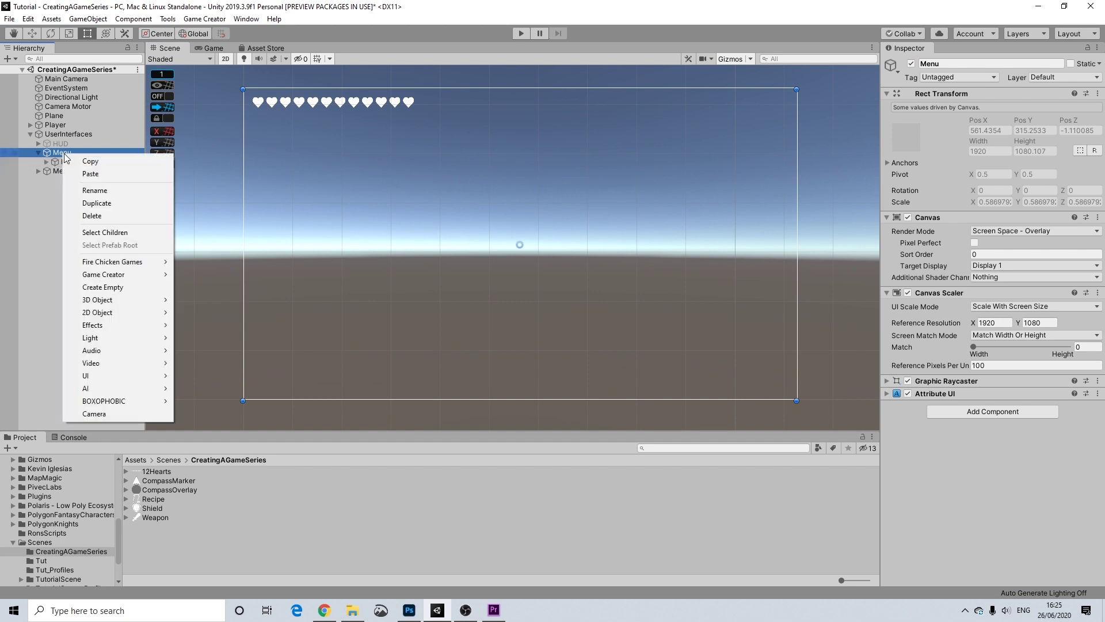
{"action": "mouse_move", "coordinate": [143, 380]}
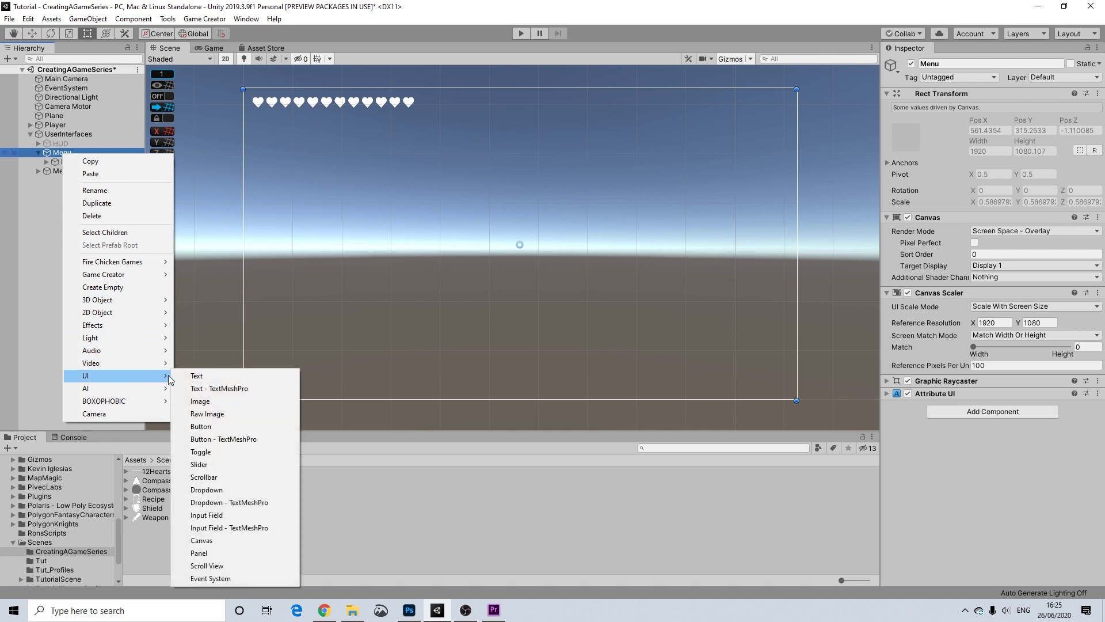
{"action": "left_click", "coordinate": [201, 402]}
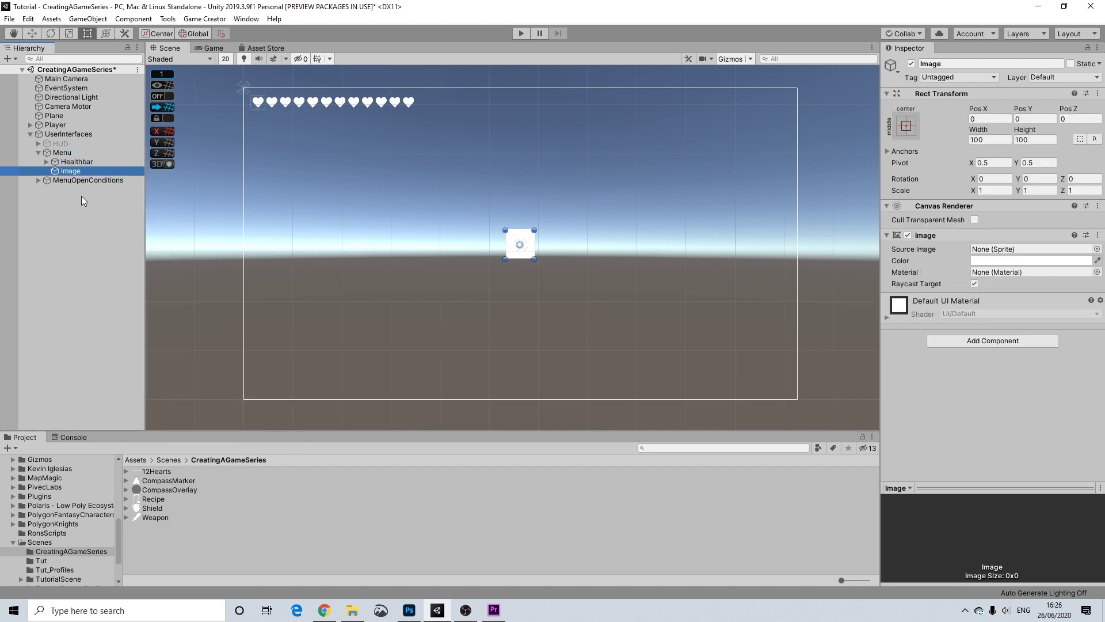
{"action": "right_click", "coordinate": [69, 173]}
{"action": "left_click", "coordinate": [104, 211]}
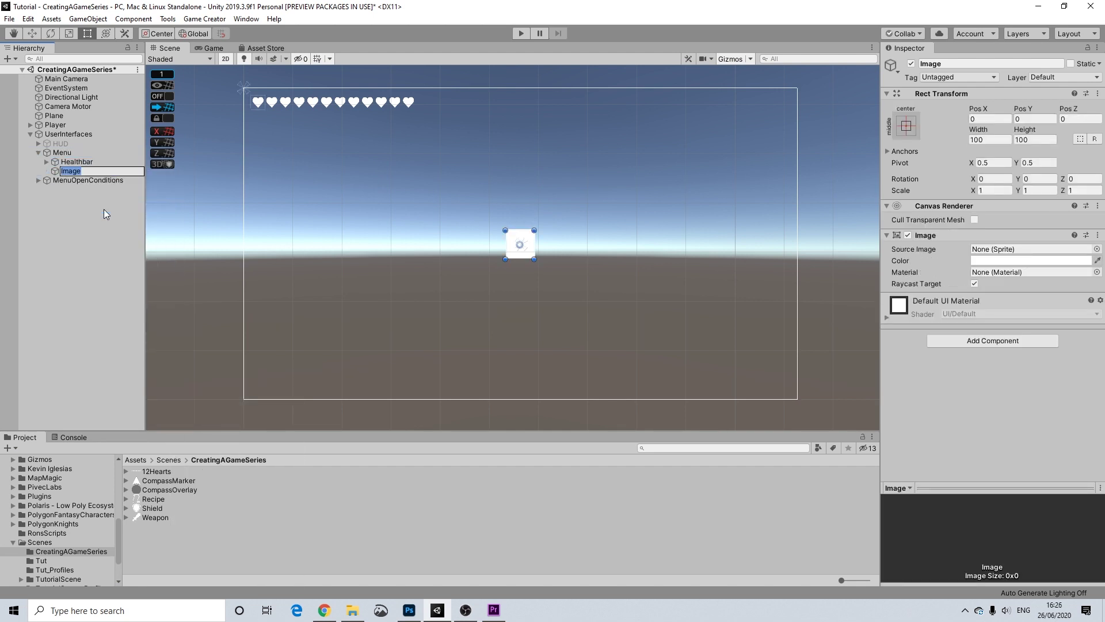
{"action": "type", "text": "Design"}
{"action": "key", "text": "Return"}
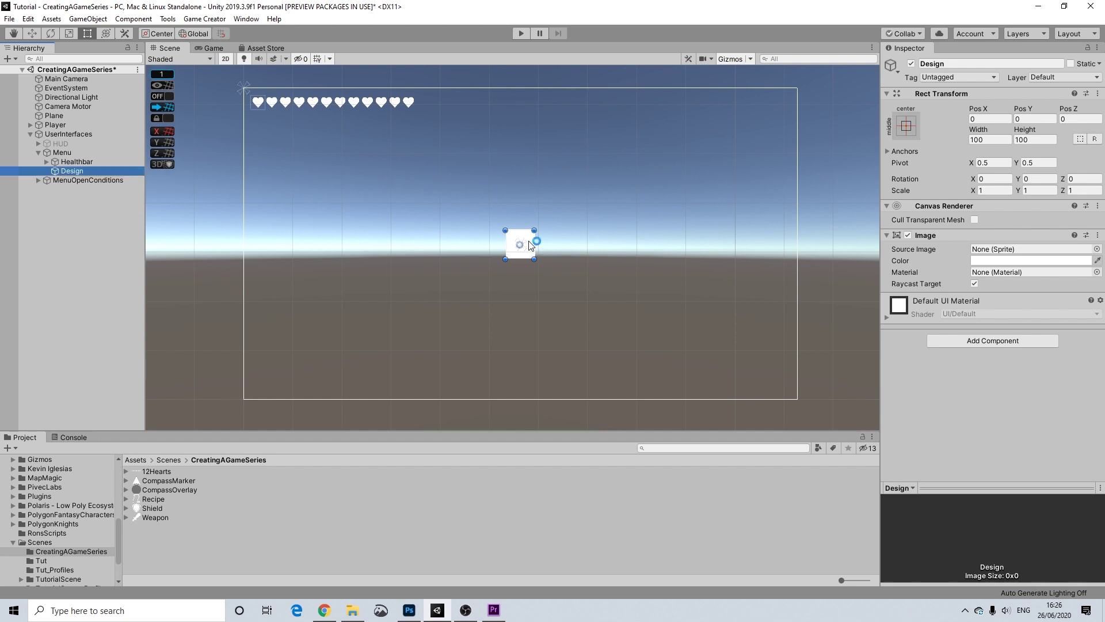
Step: Stretch the Design image across the canvas's top edge at 1920 wide, with its height set to 159
{"action": "left_click_drag", "start_coordinate": [532, 247], "coordinate": [794, 128]}
{"action": "left_click", "coordinate": [1035, 139]}
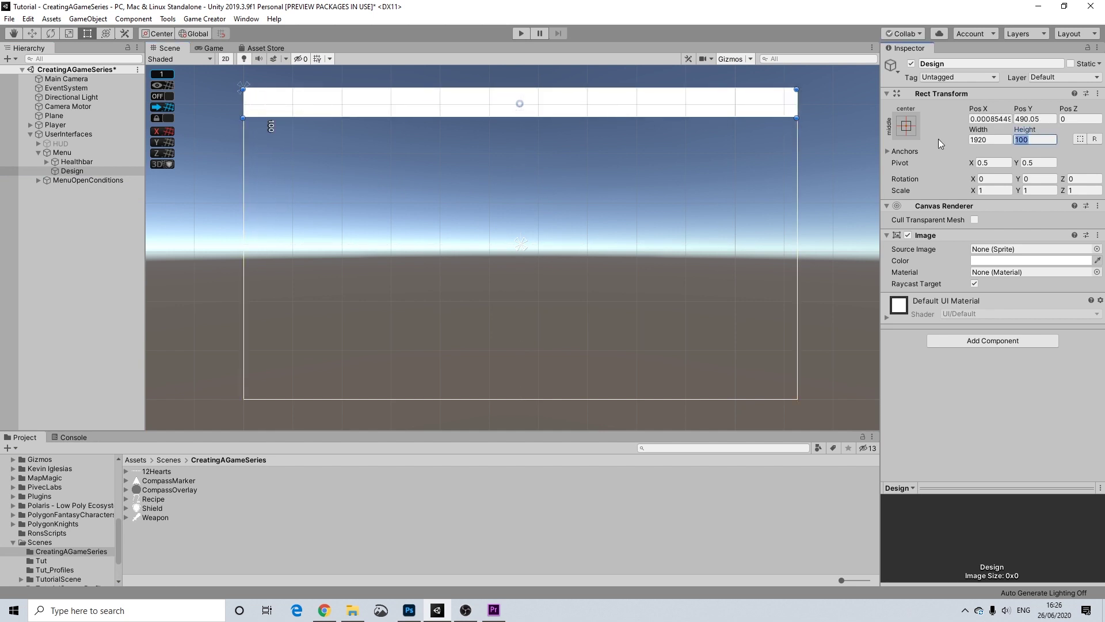
{"action": "type", "text": "159"}
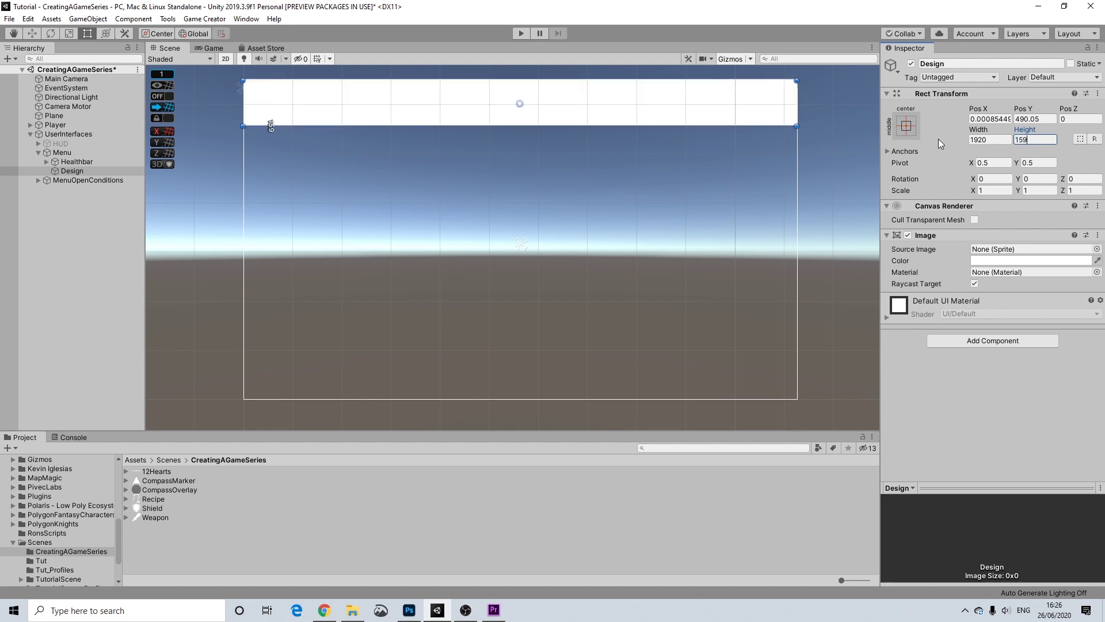
{"action": "left_click_drag", "start_coordinate": [481, 114], "coordinate": [482, 125]}
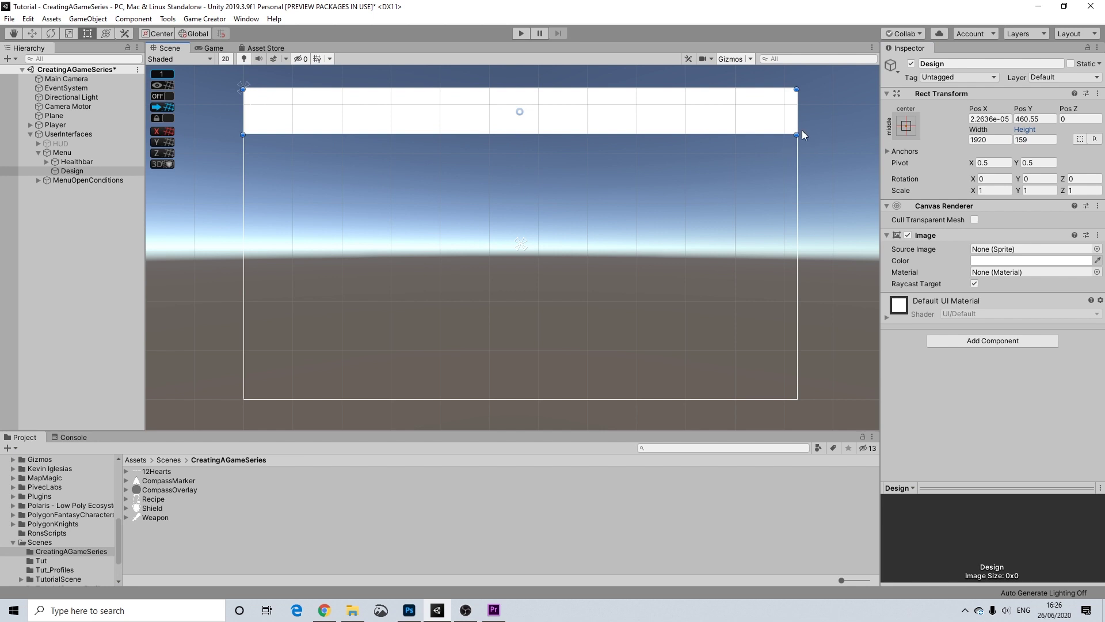
Step: Set the Design image's color to black with an alpha of 70
{"action": "left_click", "coordinate": [1018, 261]}
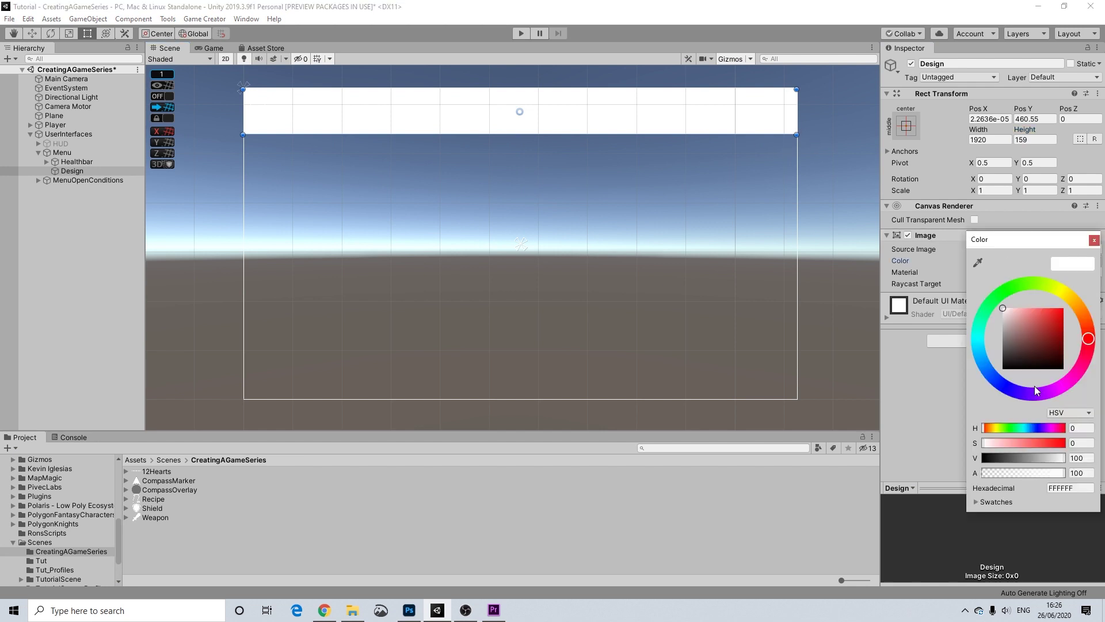
{"action": "left_click_drag", "start_coordinate": [1040, 359], "coordinate": [909, 402]}
{"action": "left_click", "coordinate": [1081, 473]}
{"action": "type", "text": "70"}
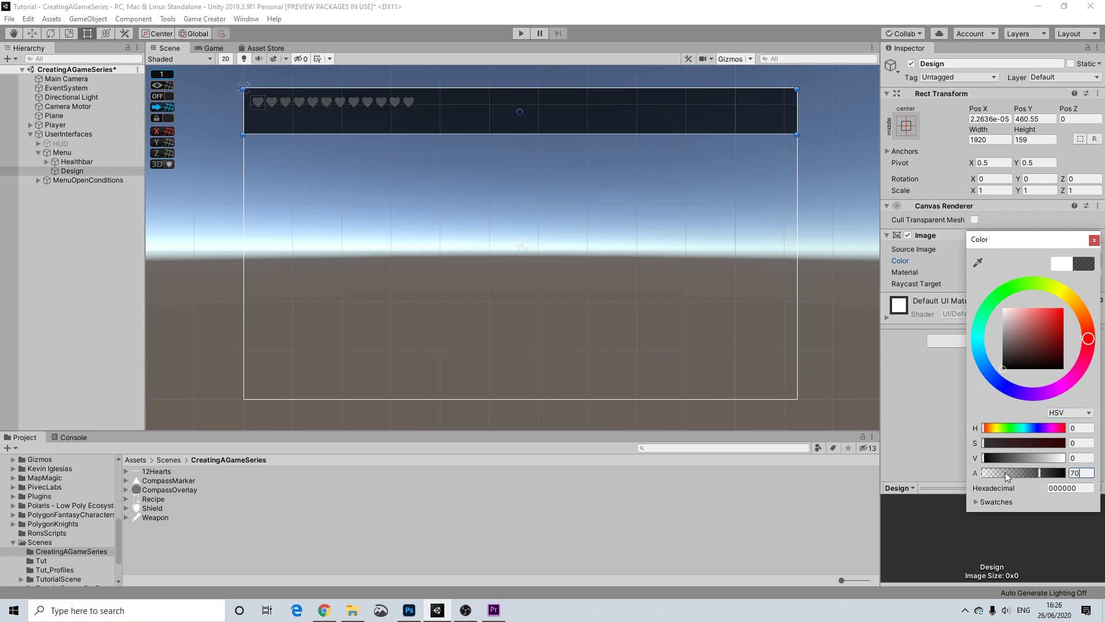
{"action": "left_click", "coordinate": [821, 139]}
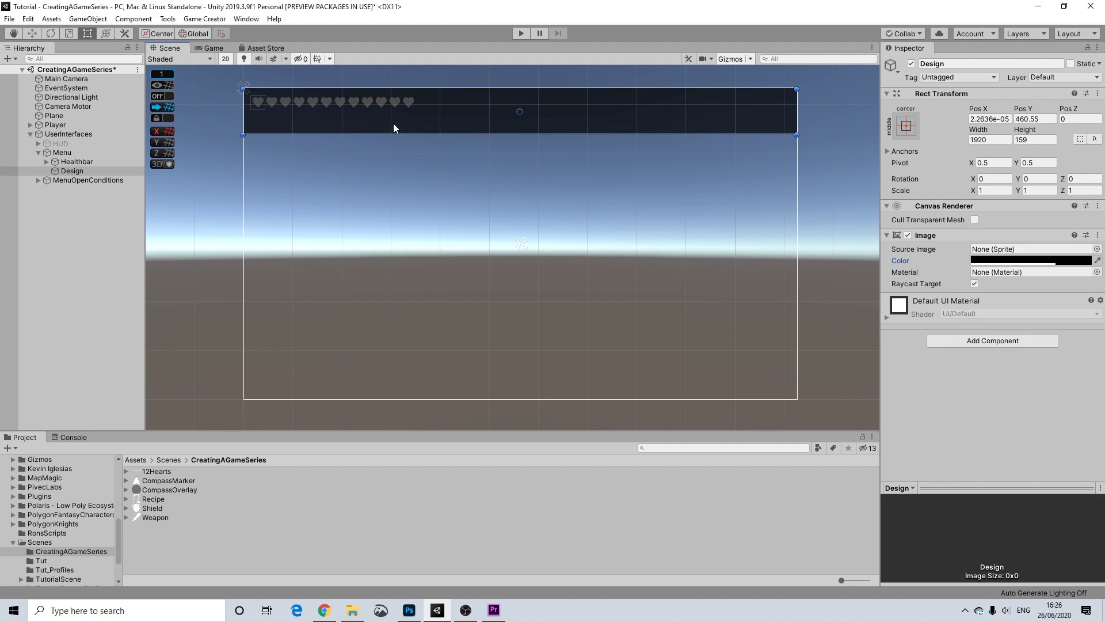
Step: Duplicate the Design bar and fit the copy along the canvas's bottom edge with a height of about 105
{"action": "key", "text": "ctrl+d"}
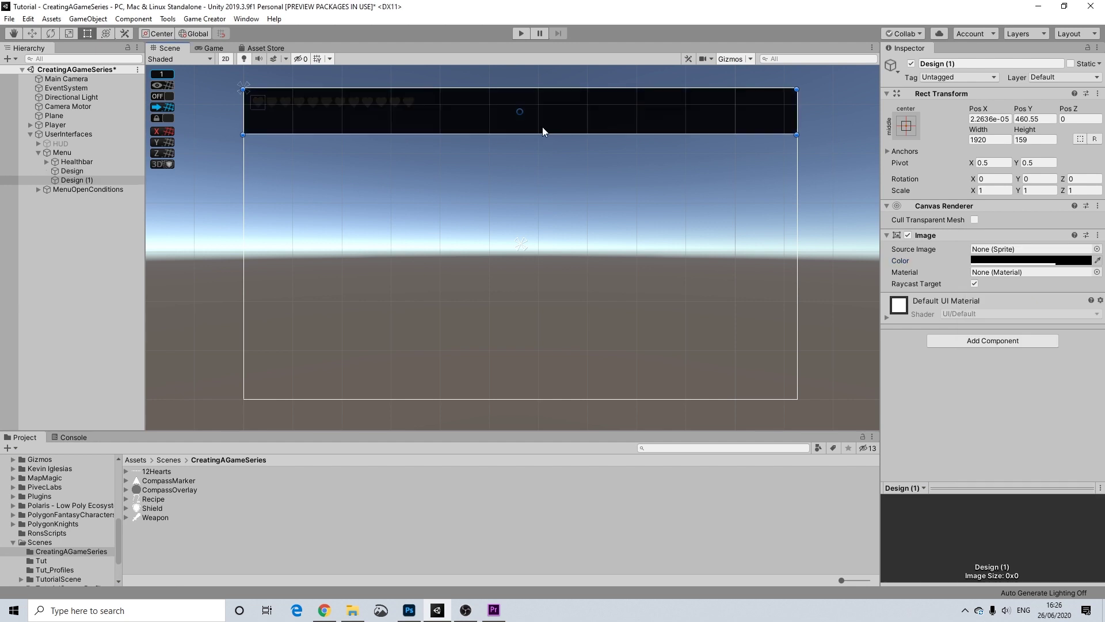
{"action": "left_click_drag", "start_coordinate": [543, 117], "coordinate": [569, 372]}
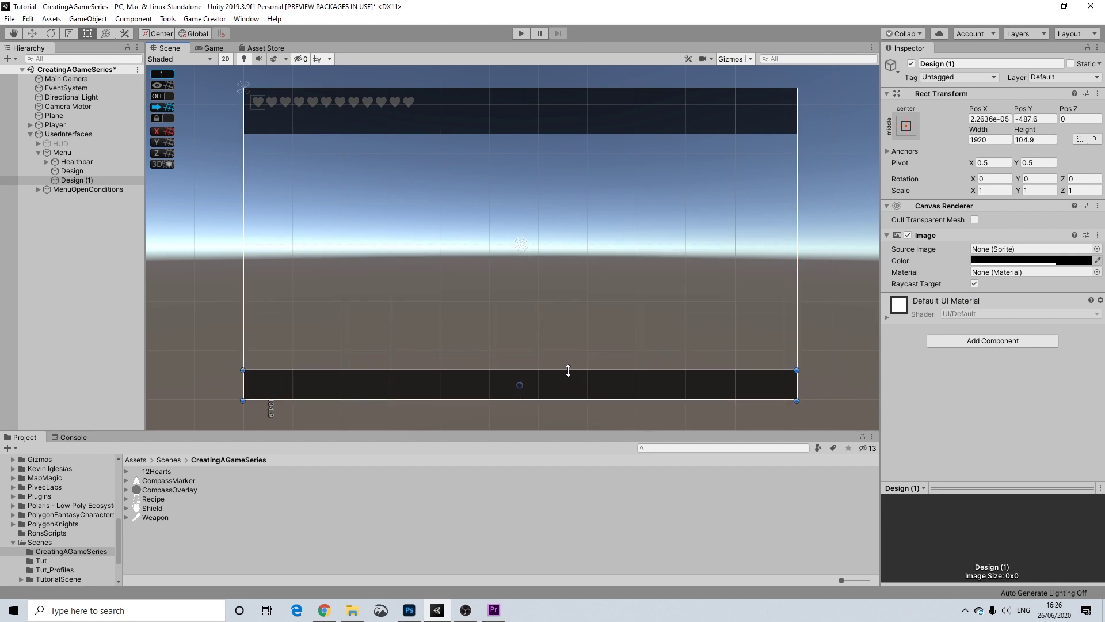
Step: Duplicate the bottom bar and shrink the copy to a strip about 6 high along the bar's upper edge
{"action": "left_click", "coordinate": [78, 181]}
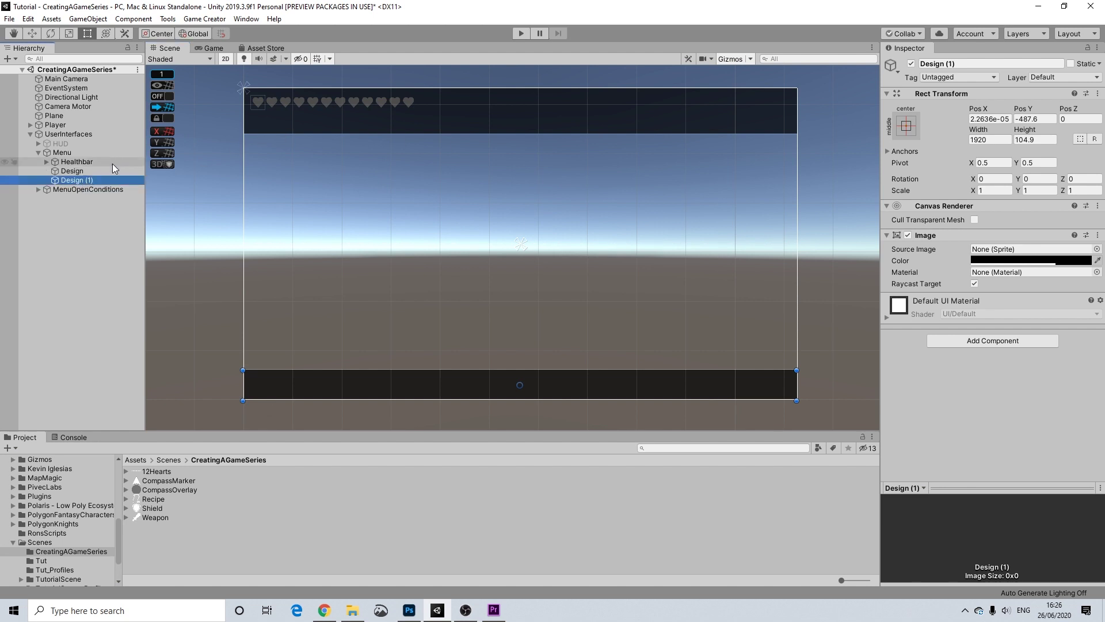
{"action": "key", "text": "ctrl+d"}
{"action": "left_click_drag", "start_coordinate": [367, 389], "coordinate": [368, 358]}
{"action": "scroll", "coordinate": [291, 389], "scroll_direction": "up", "scroll_amount": 2}
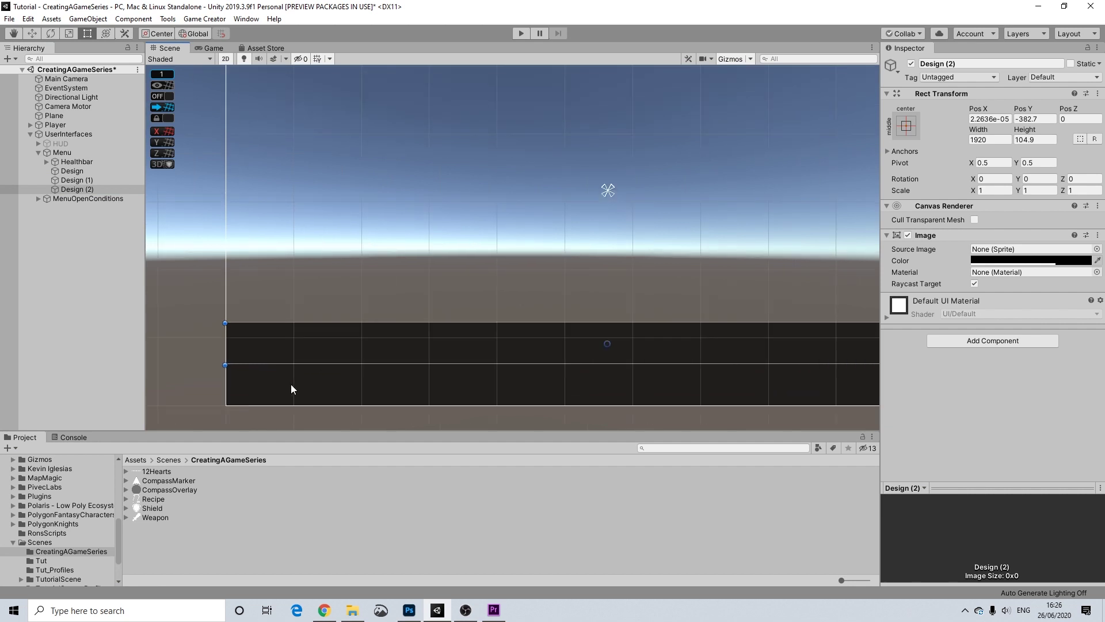
{"action": "scroll", "coordinate": [291, 389], "scroll_direction": "up", "scroll_amount": 3}
{"action": "left_click_drag", "start_coordinate": [348, 222], "coordinate": [348, 329]}
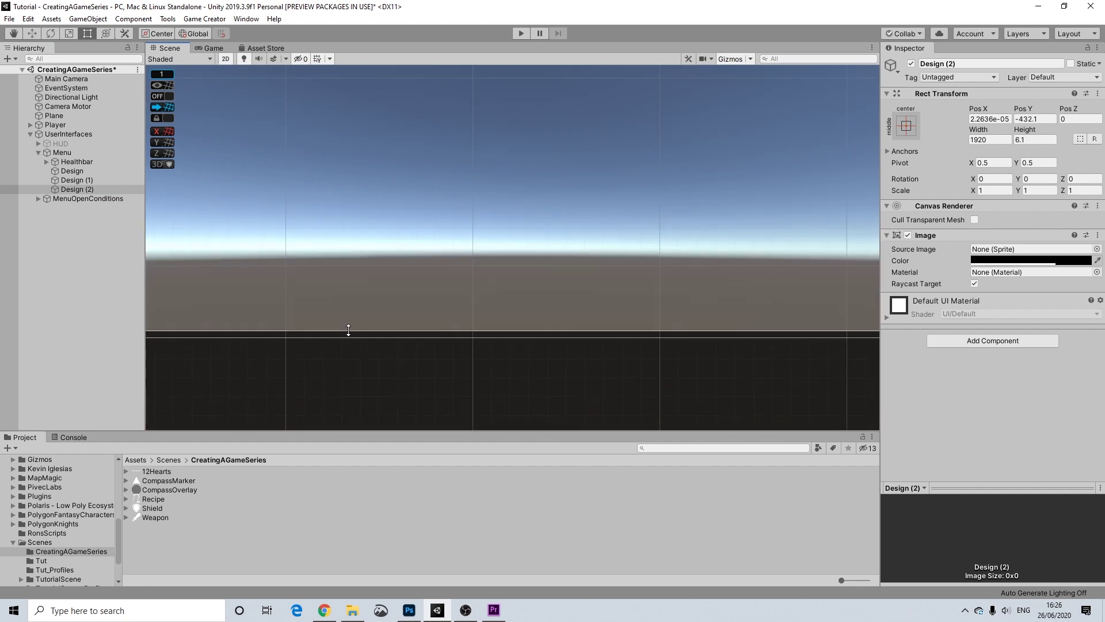
Step: Set the thin strip's color to white
{"action": "left_click", "coordinate": [1025, 260]}
{"action": "left_click_drag", "start_coordinate": [1020, 353], "coordinate": [931, 254]}
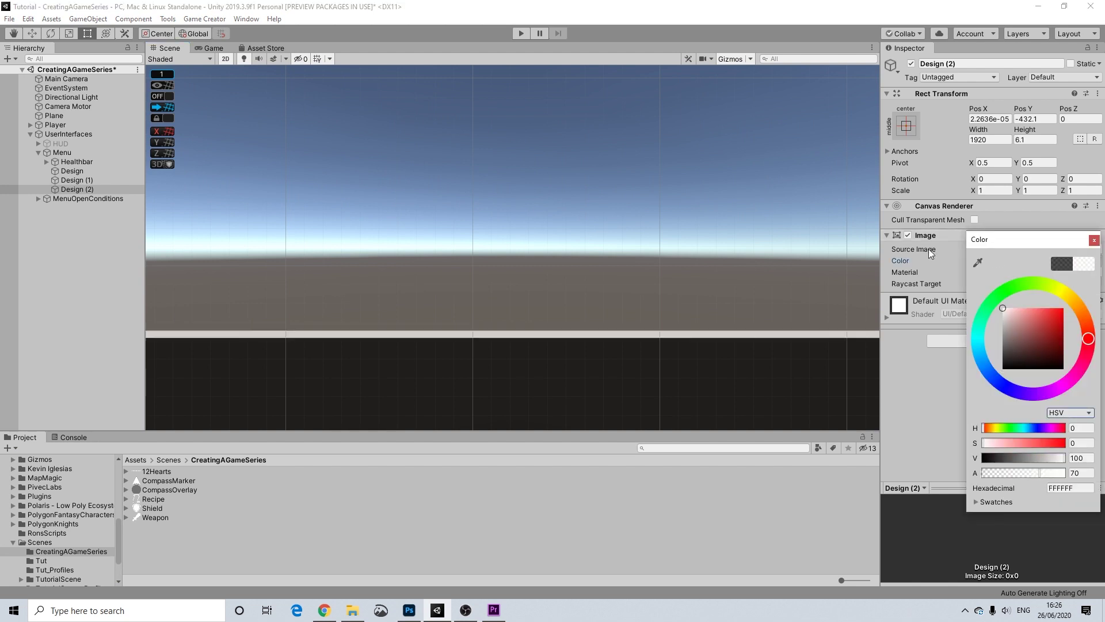
{"action": "left_click", "coordinate": [1094, 240]}
{"action": "scroll", "coordinate": [656, 262], "scroll_direction": "down", "scroll_amount": 5}
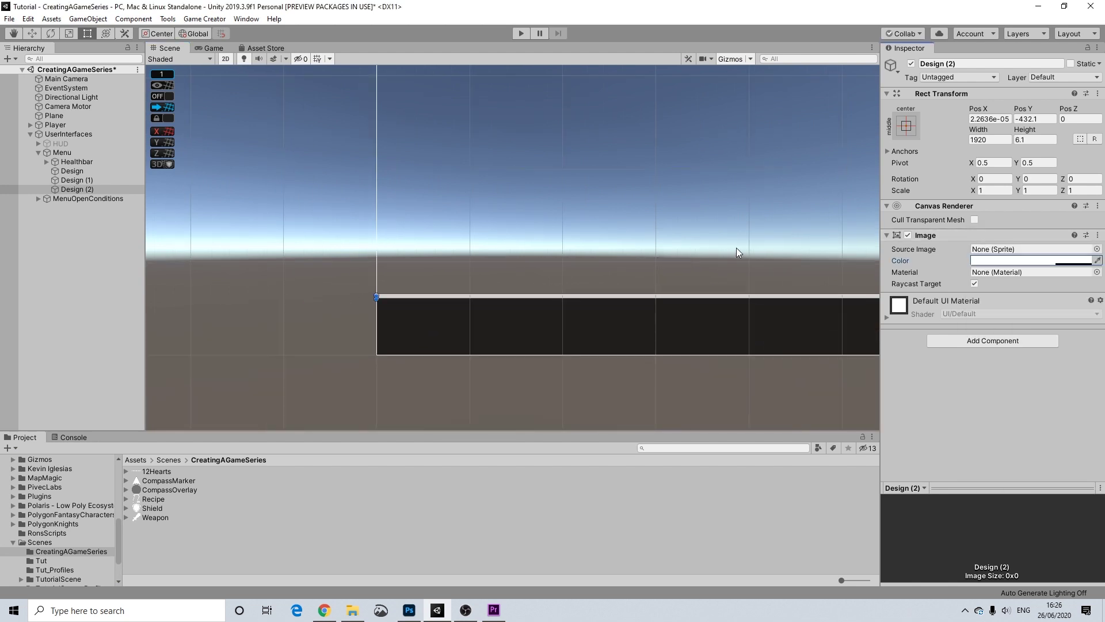
Step: Thin the white strip along the bottom bar's upper edge to a height of about 4
{"action": "scroll", "coordinate": [482, 309], "scroll_direction": "up", "scroll_amount": 5}
{"action": "left_click_drag", "start_coordinate": [486, 291], "coordinate": [552, 294]}
{"action": "scroll", "coordinate": [661, 293], "scroll_direction": "down", "scroll_amount": 5}
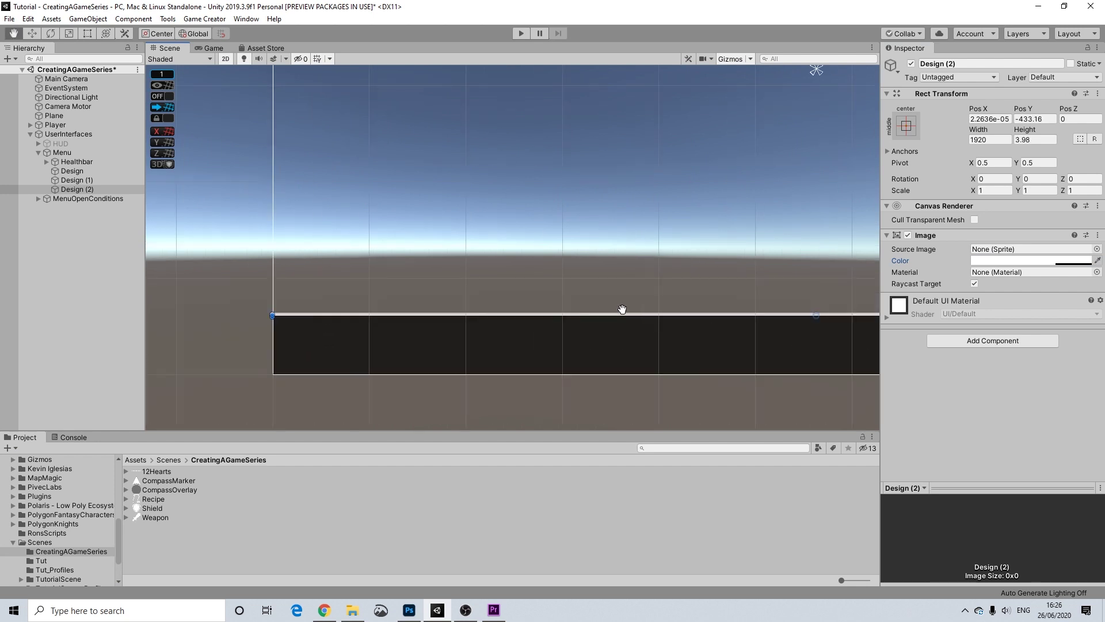
Step: Rename the thin white strip, Design (2), as Line
{"action": "left_click", "coordinate": [84, 192]}
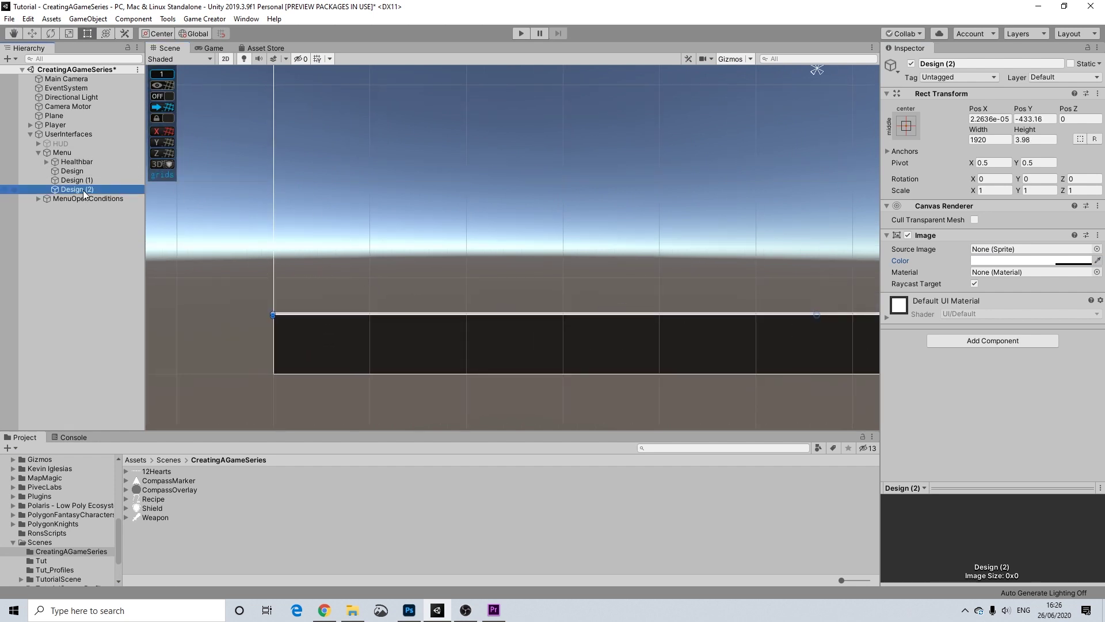
{"action": "left_click", "coordinate": [946, 65]}
{"action": "type", "text": "Line"}
{"action": "key", "text": "Return"}
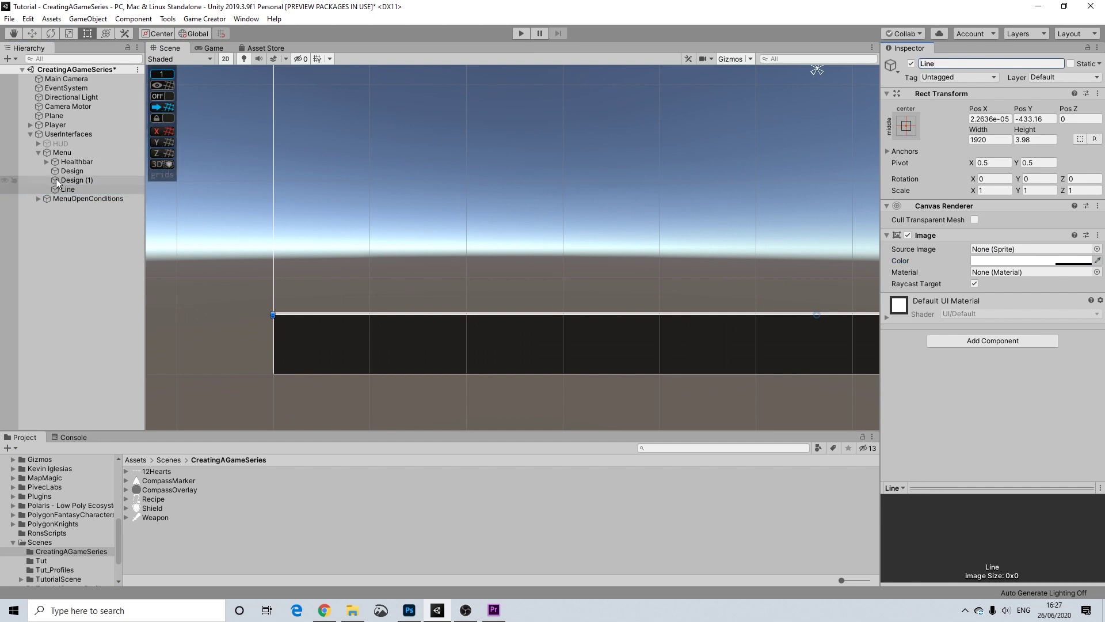
Step: Rename the dark bar along the canvas's bottom edge, Design (1), as BottomBar
{"action": "right_click", "coordinate": [71, 180]}
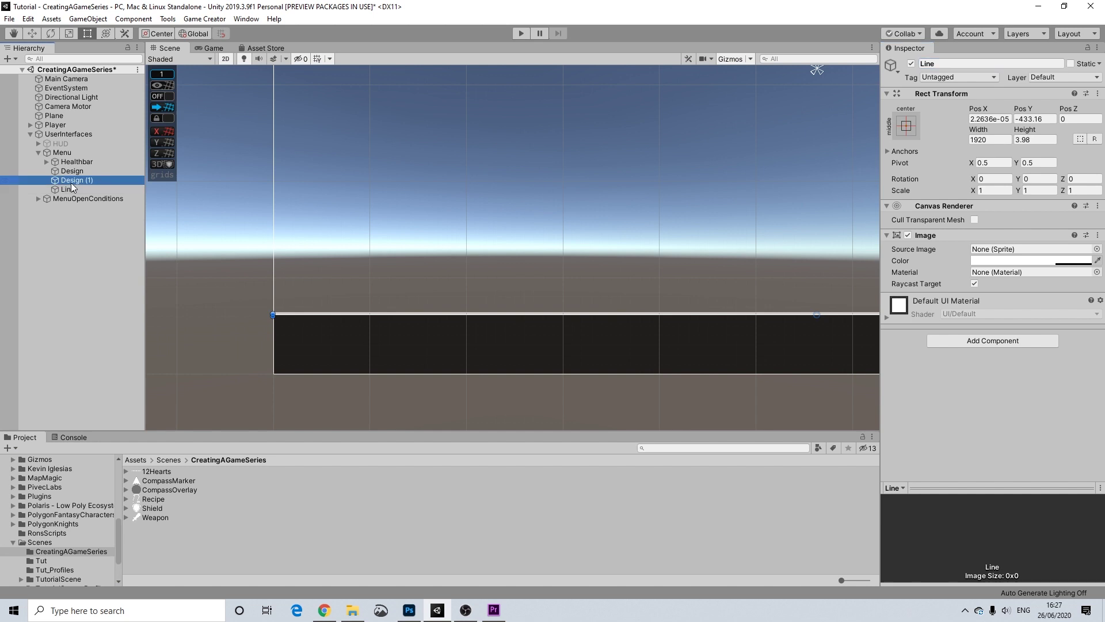
{"action": "left_click", "coordinate": [942, 73]}
{"action": "left_click", "coordinate": [941, 63]}
{"action": "type", "text": "BottomBar"}
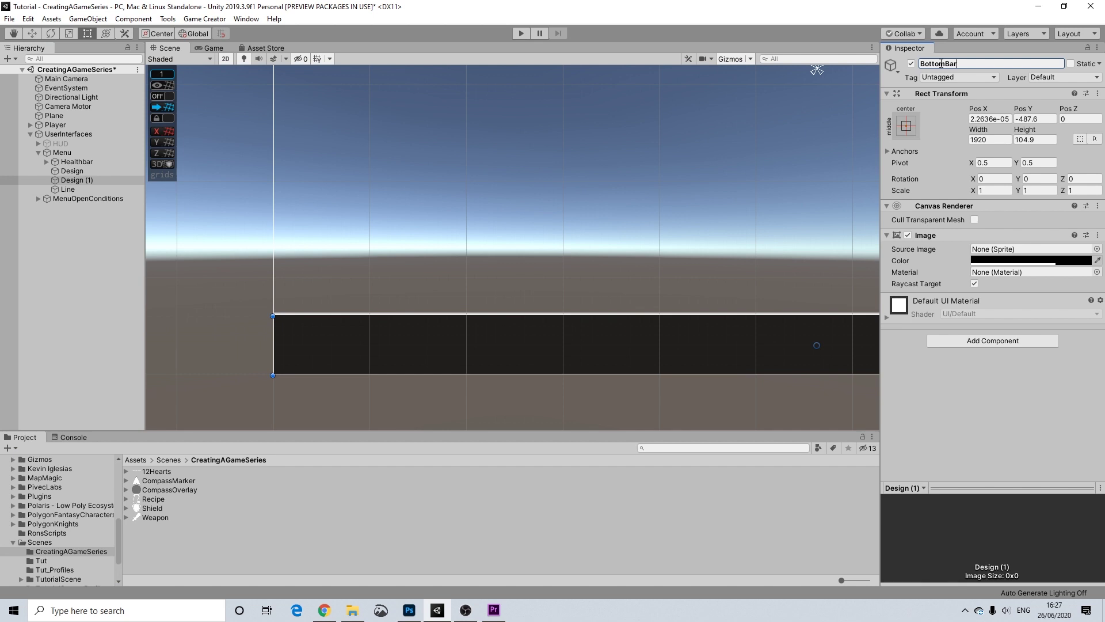
{"action": "key", "text": "Return"}
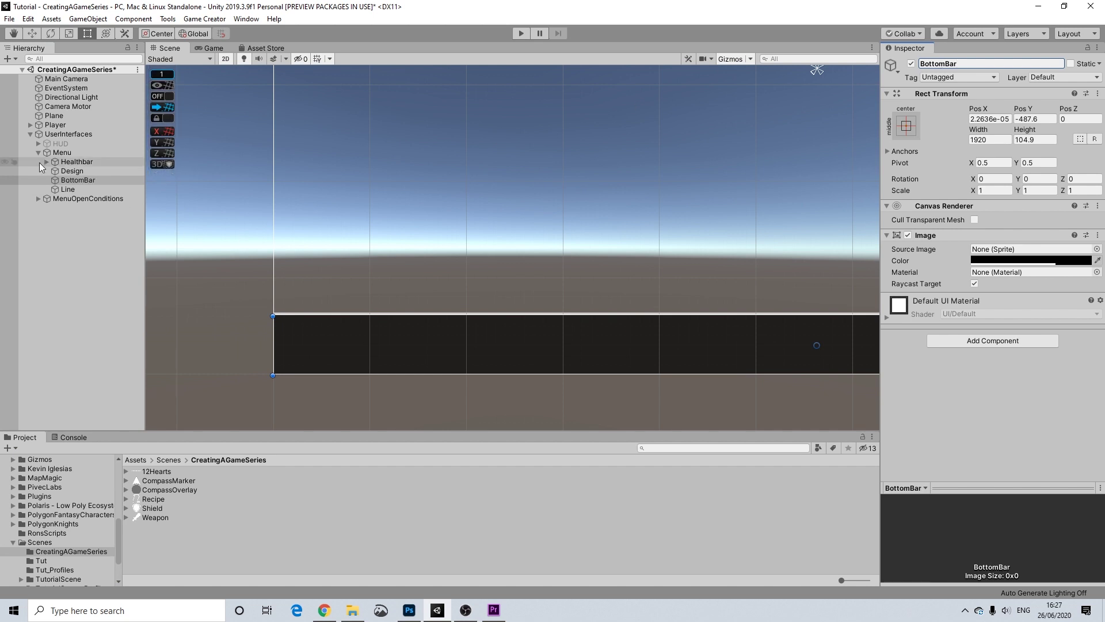
Step: Rename the Line object as LineDown
{"action": "left_click", "coordinate": [67, 190]}
{"action": "right_click", "coordinate": [66, 190]}
{"action": "left_click", "coordinate": [92, 225]}
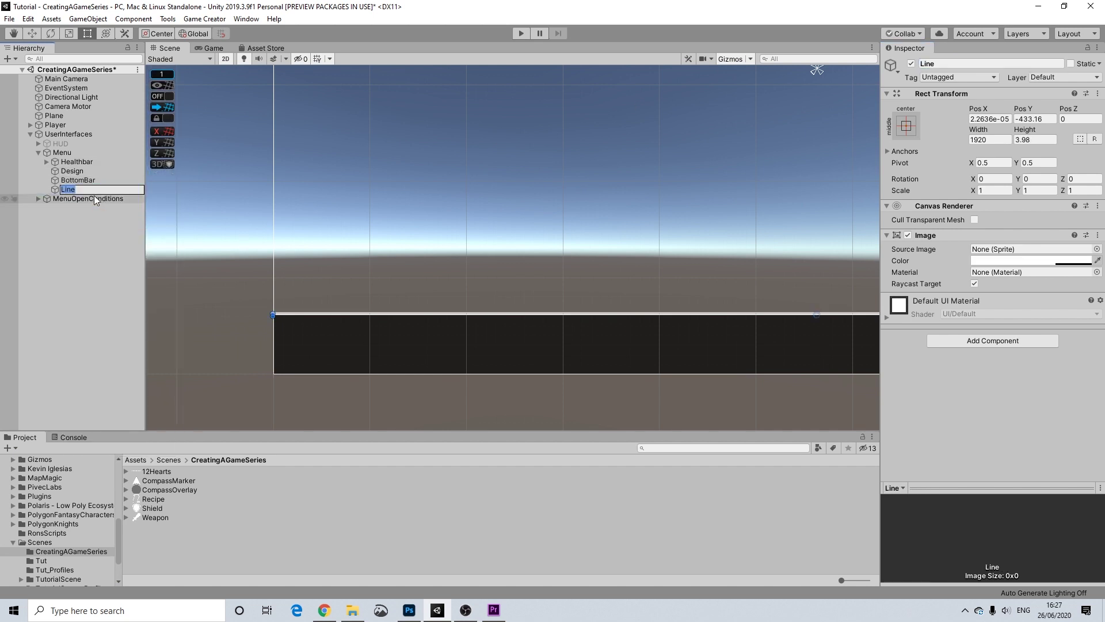
{"action": "type", "text": "Down"}
{"action": "key", "text": "Return"}
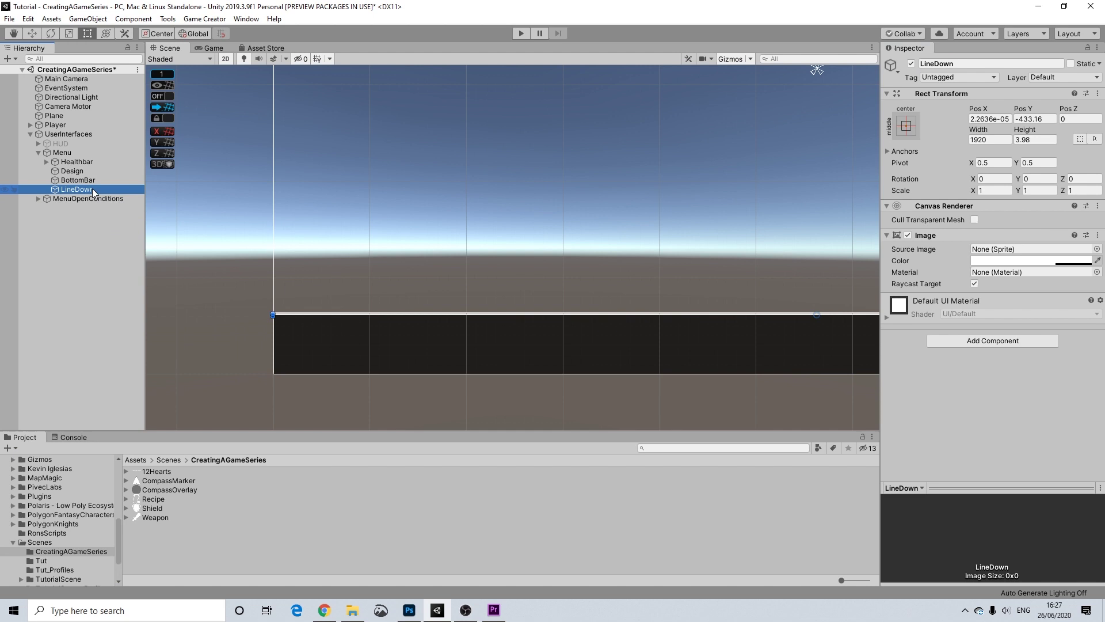
Step: Duplicate LineDown and rename the copy as LineUp
{"action": "right_click", "coordinate": [93, 192]}
{"action": "left_click", "coordinate": [107, 235]}
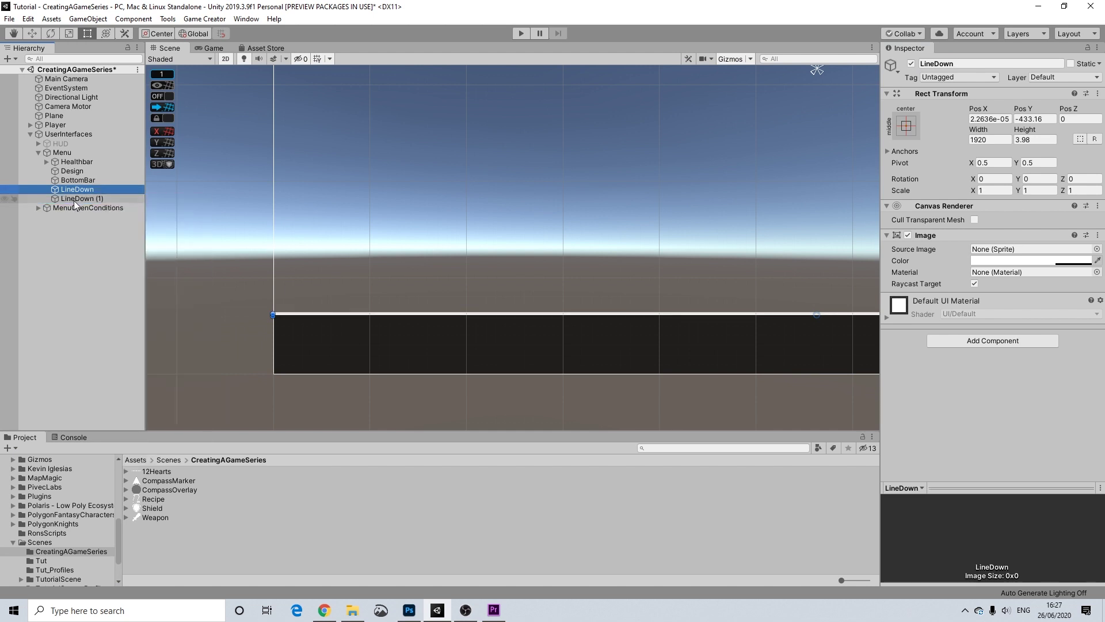
{"action": "left_click", "coordinate": [82, 198]}
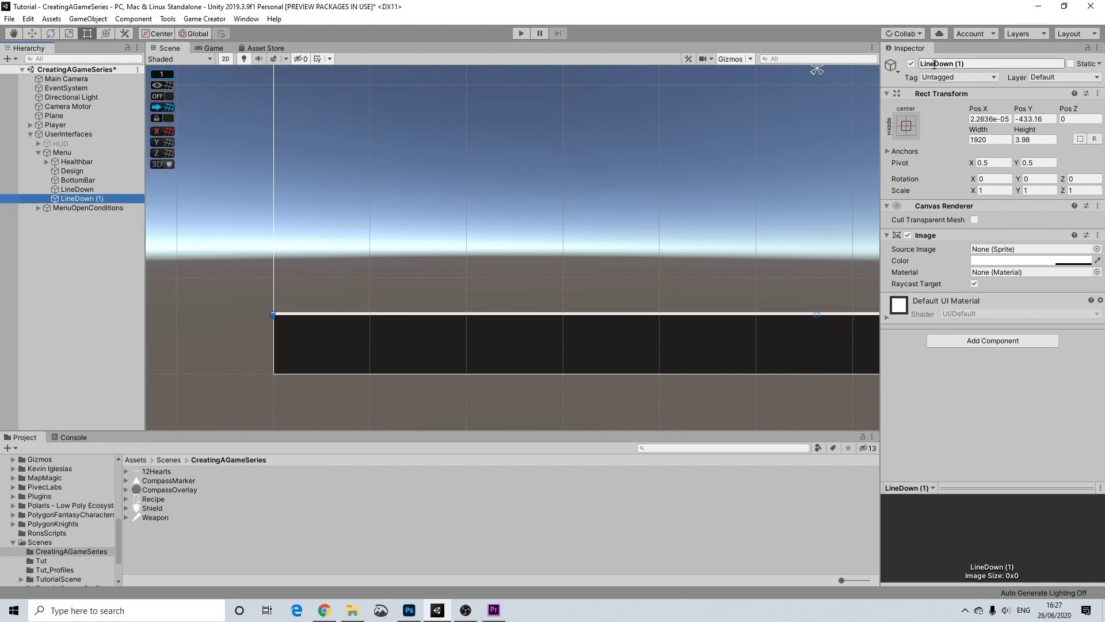
{"action": "left_click_drag", "start_coordinate": [935, 63], "coordinate": [1015, 67]}
{"action": "type", "text": "Up"}
{"action": "key", "text": "Return"}
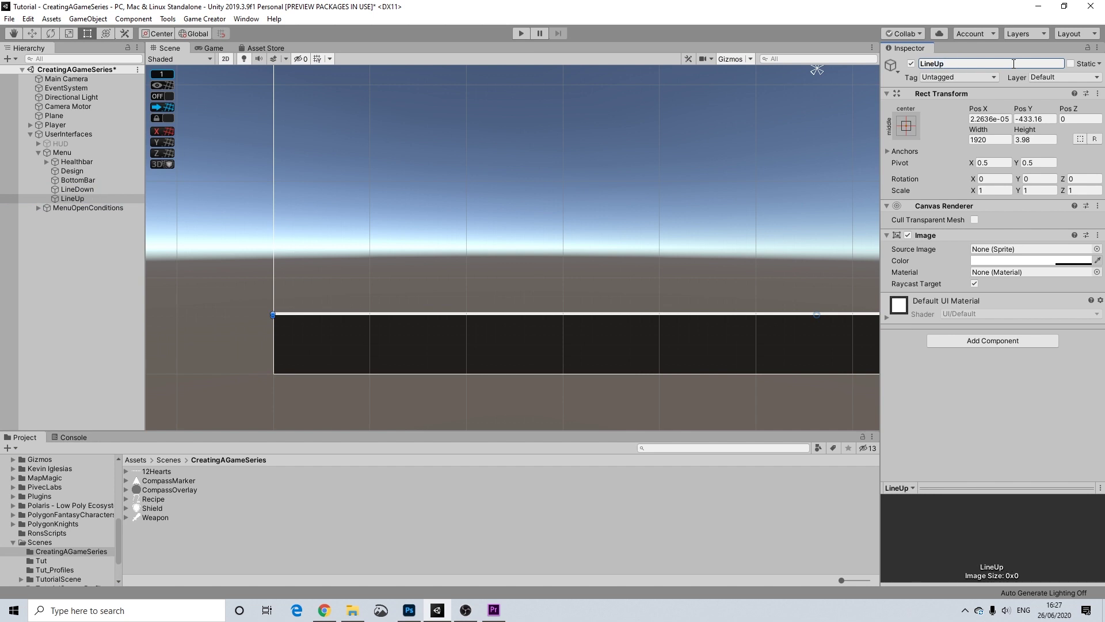
Step: Move LineUp to the lower edge of the top bar, at a Y position of about 379
{"action": "scroll", "coordinate": [511, 253], "scroll_direction": "down", "scroll_amount": 5}
{"action": "scroll", "coordinate": [738, 185], "scroll_direction": "down", "scroll_amount": 14}
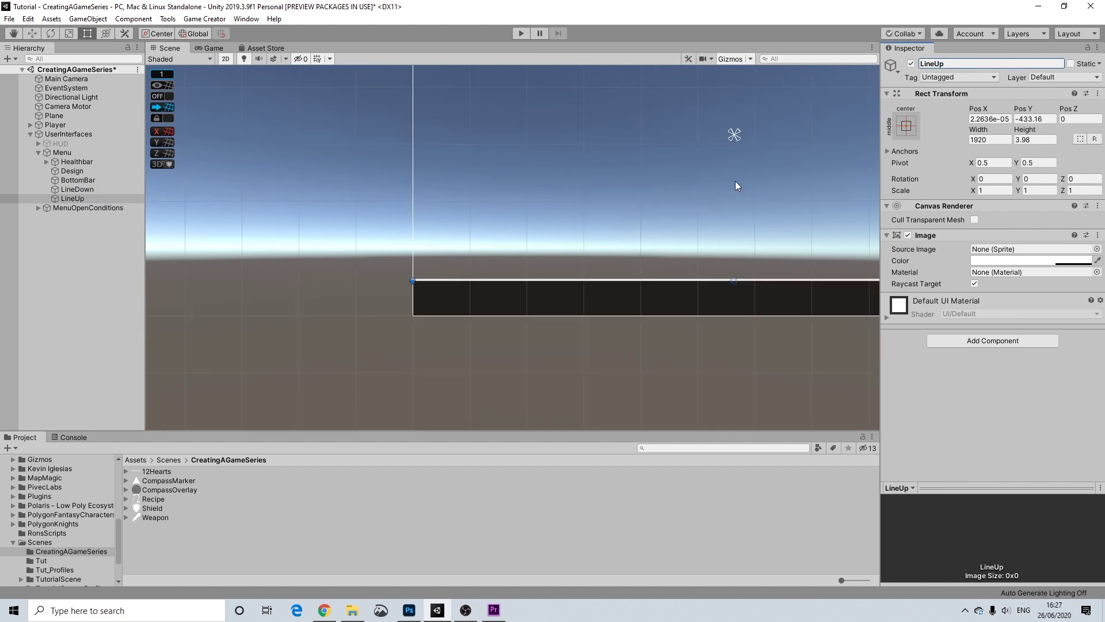
{"action": "scroll", "coordinate": [654, 309], "scroll_direction": "down", "scroll_amount": 10}
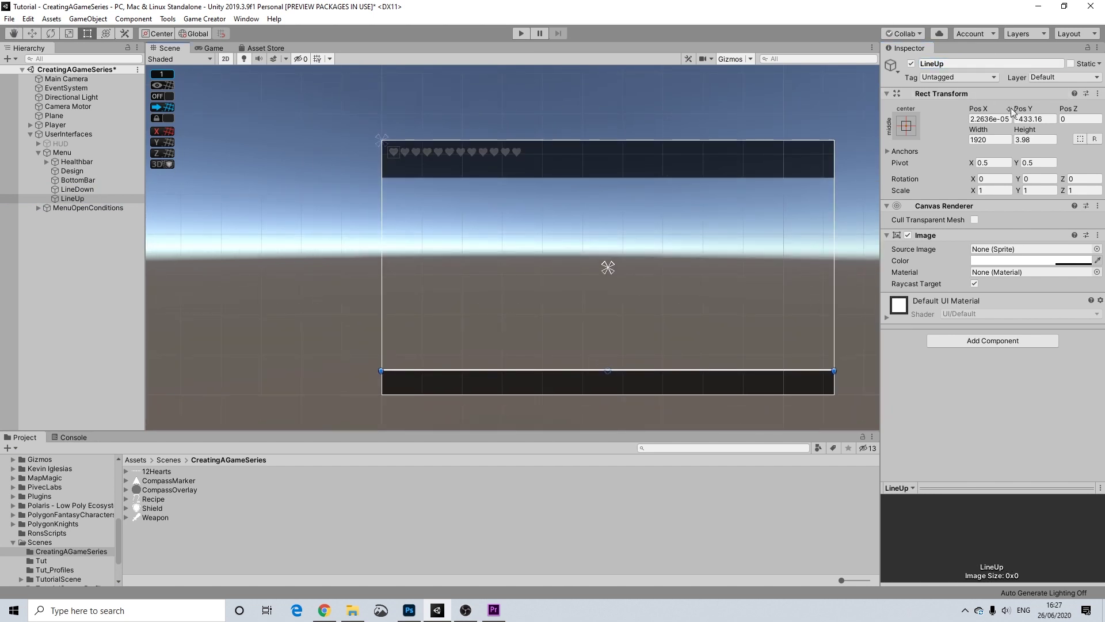
{"action": "left_click_drag", "start_coordinate": [1022, 108], "coordinate": [639, 156]}
{"action": "scroll", "coordinate": [647, 170], "scroll_direction": "up", "scroll_amount": 5}
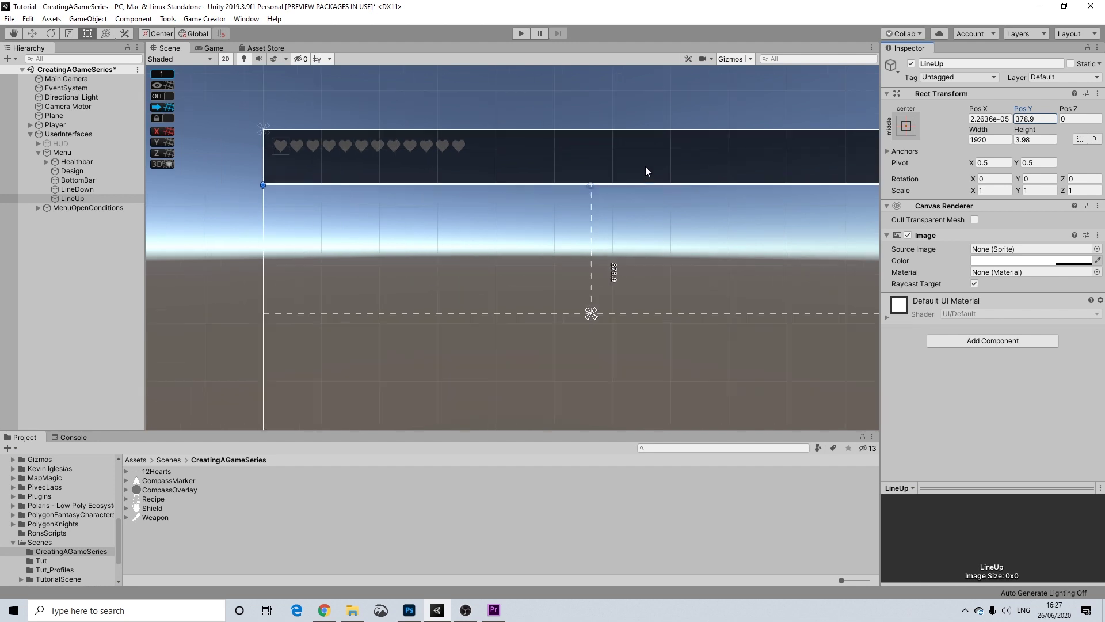
{"action": "scroll", "coordinate": [653, 168], "scroll_direction": "up", "scroll_amount": 6}
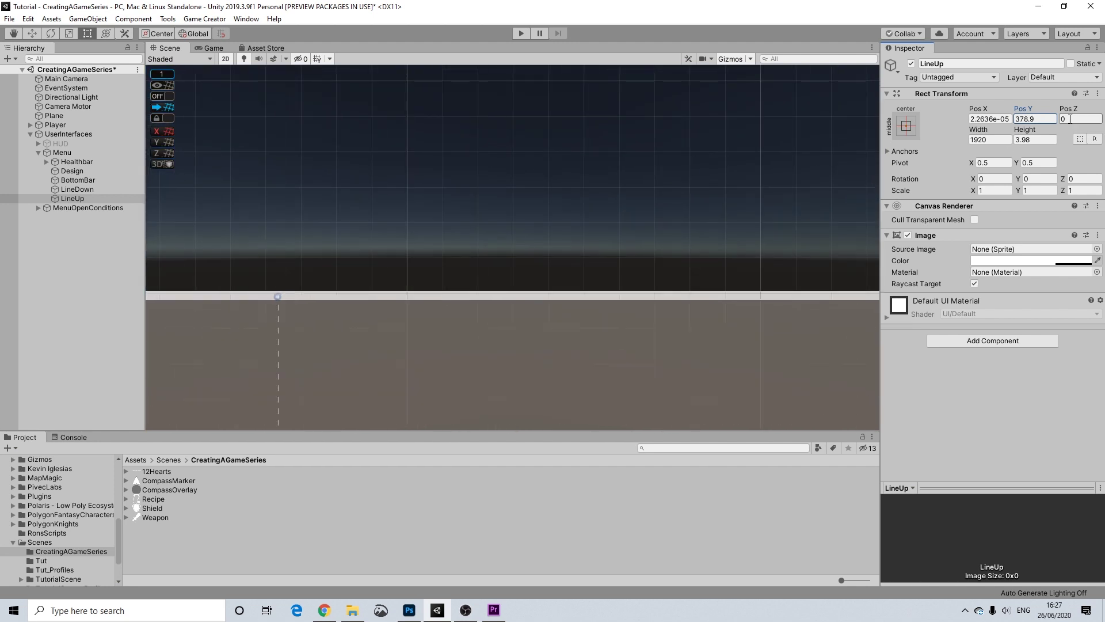
{"action": "left_click_drag", "start_coordinate": [1023, 113], "coordinate": [1025, 114]}
{"action": "scroll", "coordinate": [487, 177], "scroll_direction": "down", "scroll_amount": 8}
{"action": "scroll", "coordinate": [608, 253], "scroll_direction": "down", "scroll_amount": 10}
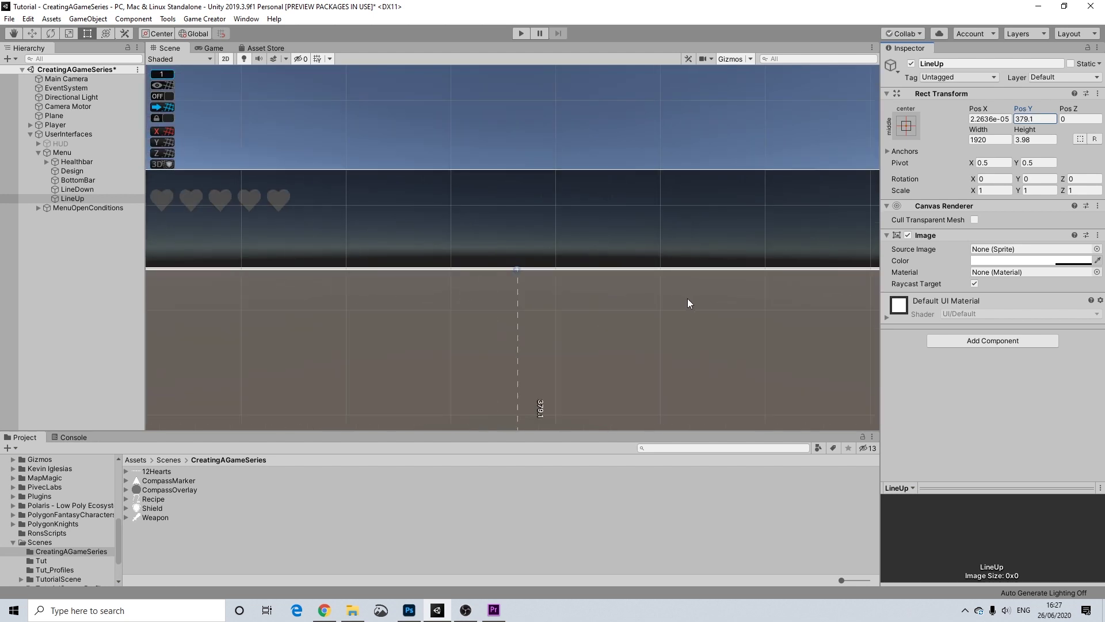
{"action": "middle_click_drag", "start_coordinate": [731, 304], "coordinate": [711, 284]}
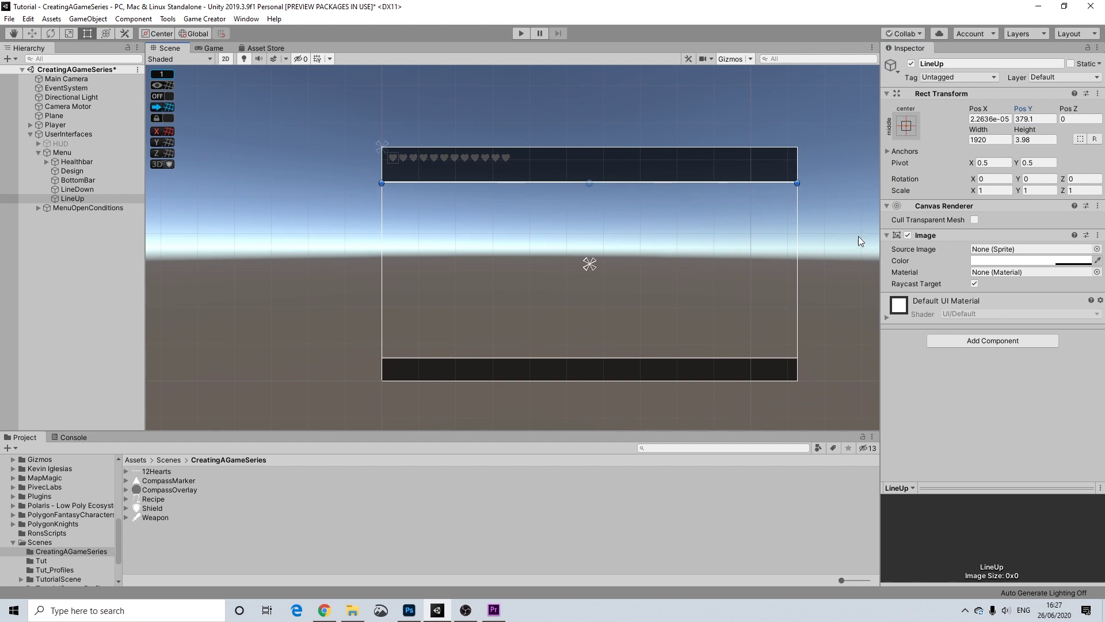
{"action": "left_click", "coordinate": [858, 236]}
Step: Duplicate the Design top bar and rename the copy as Background
{"action": "left_click", "coordinate": [79, 173]}
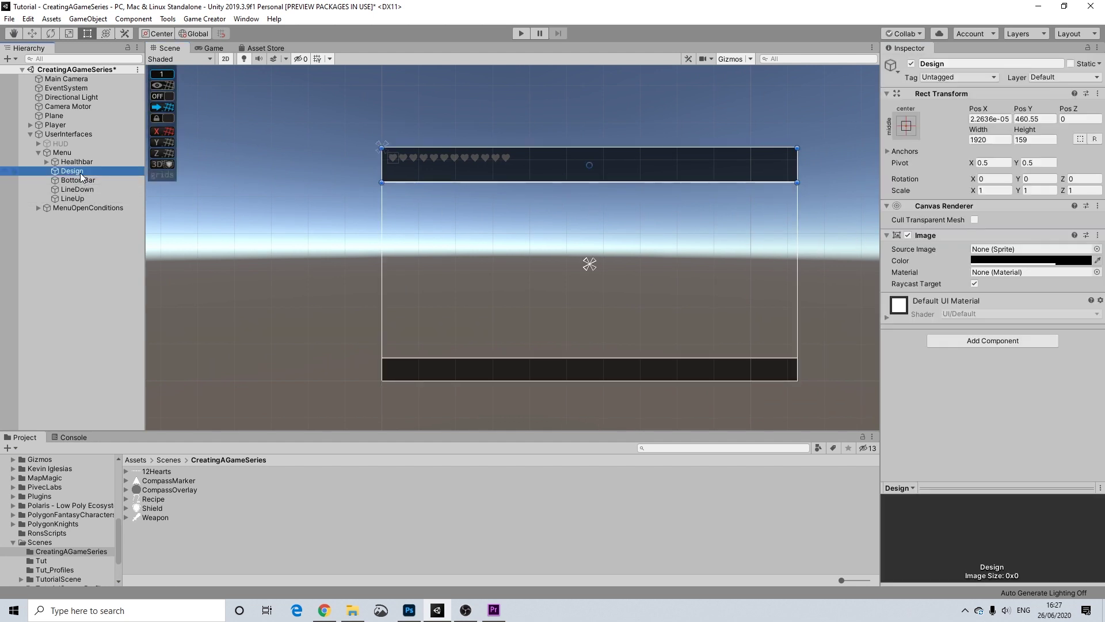
{"action": "key", "text": "ctrl+d"}
{"action": "right_click", "coordinate": [69, 208]}
{"action": "left_click", "coordinate": [99, 246]}
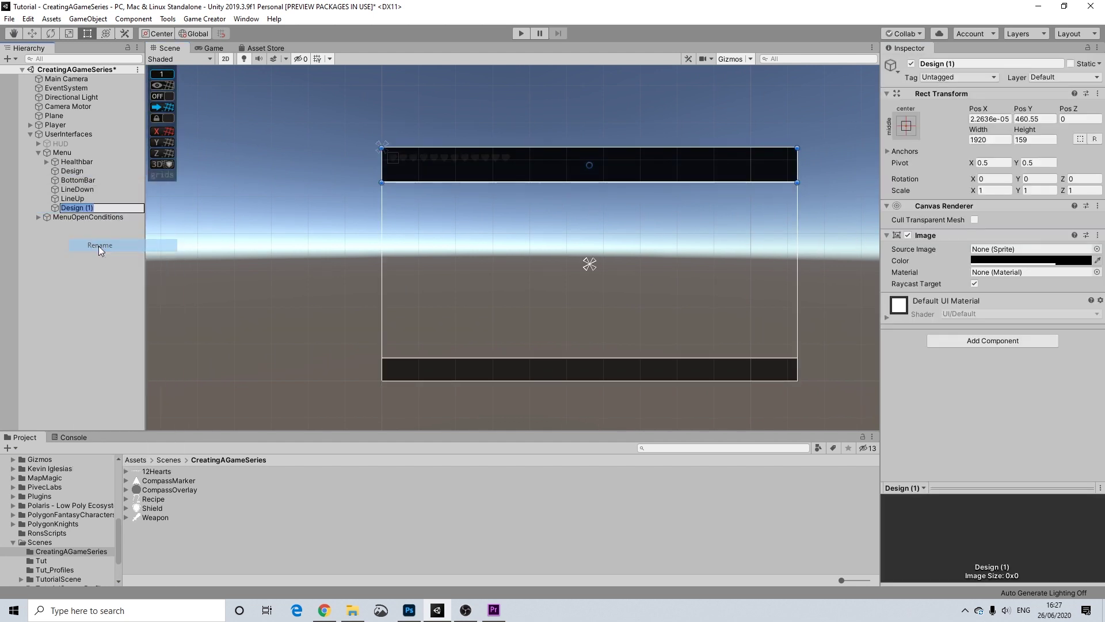
{"action": "type", "text": "Background"}
{"action": "key", "text": "Return"}
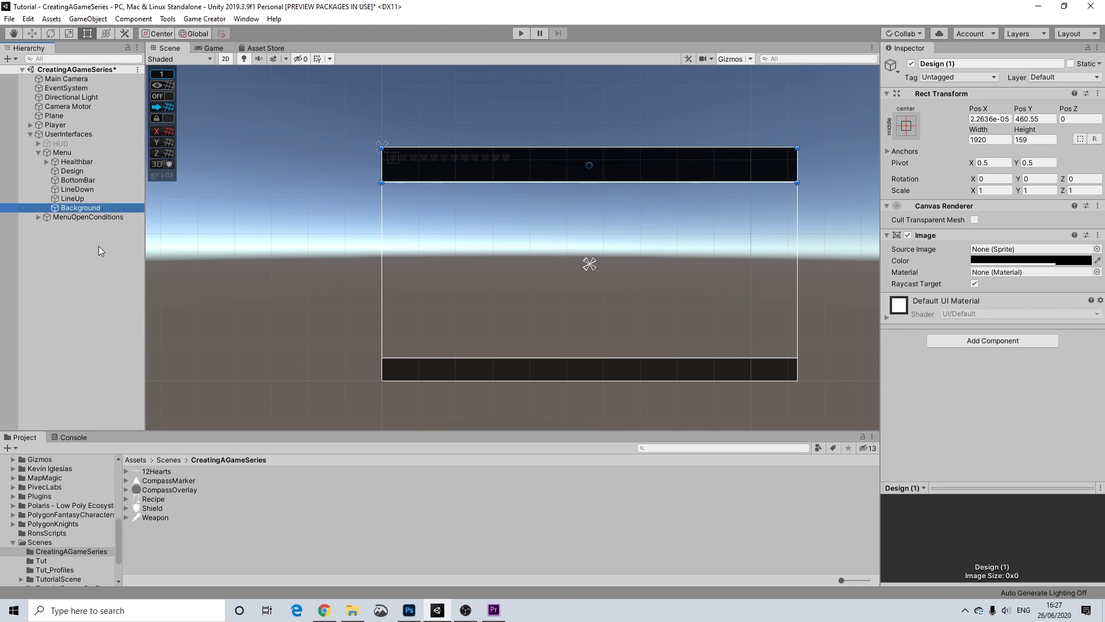
Step: Stretch the Background image to fill the area between the two white lines, with a height of about 808
{"action": "left_click_drag", "start_coordinate": [558, 170], "coordinate": [551, 356]}
{"action": "left_click", "coordinate": [838, 313]}
{"action": "scroll", "coordinate": [432, 280], "scroll_direction": "up", "scroll_amount": 6}
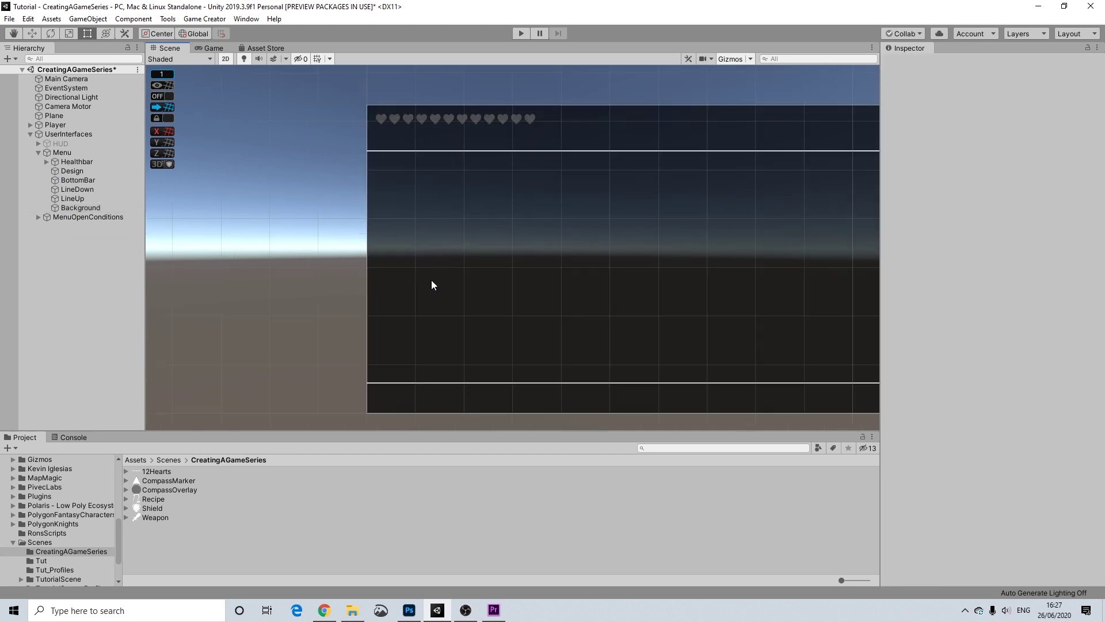
{"action": "scroll", "coordinate": [431, 284], "scroll_direction": "down", "scroll_amount": 4}
Step: Set the Background image's color alpha to 60
{"action": "left_click", "coordinate": [489, 231]}
{"action": "left_click", "coordinate": [1028, 260]}
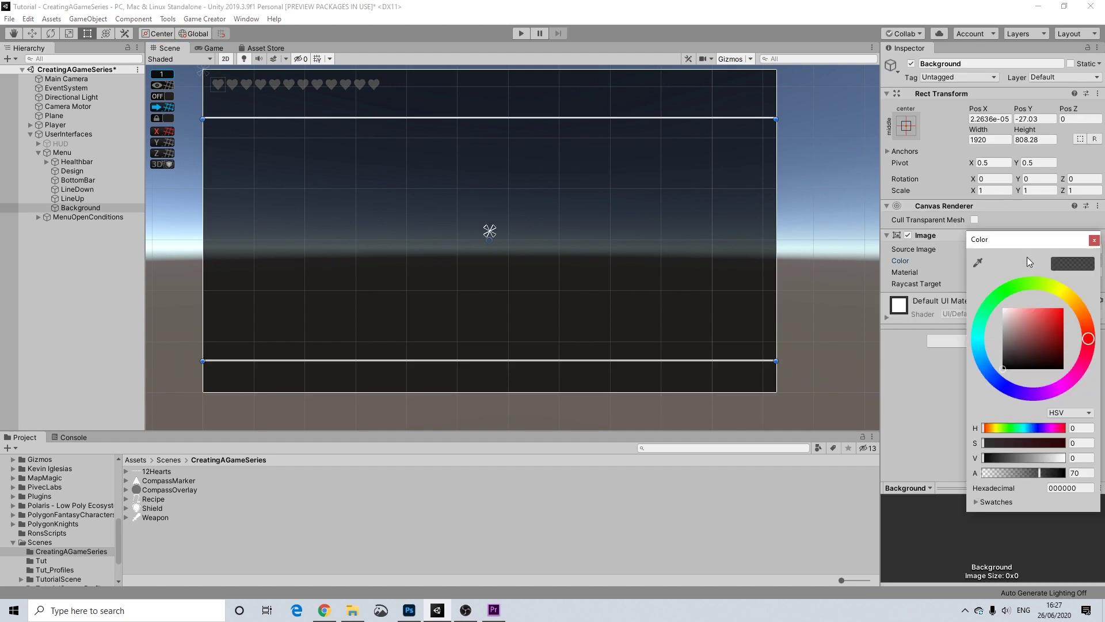
{"action": "left_click", "coordinate": [1076, 473]}
{"action": "type", "text": "60"}
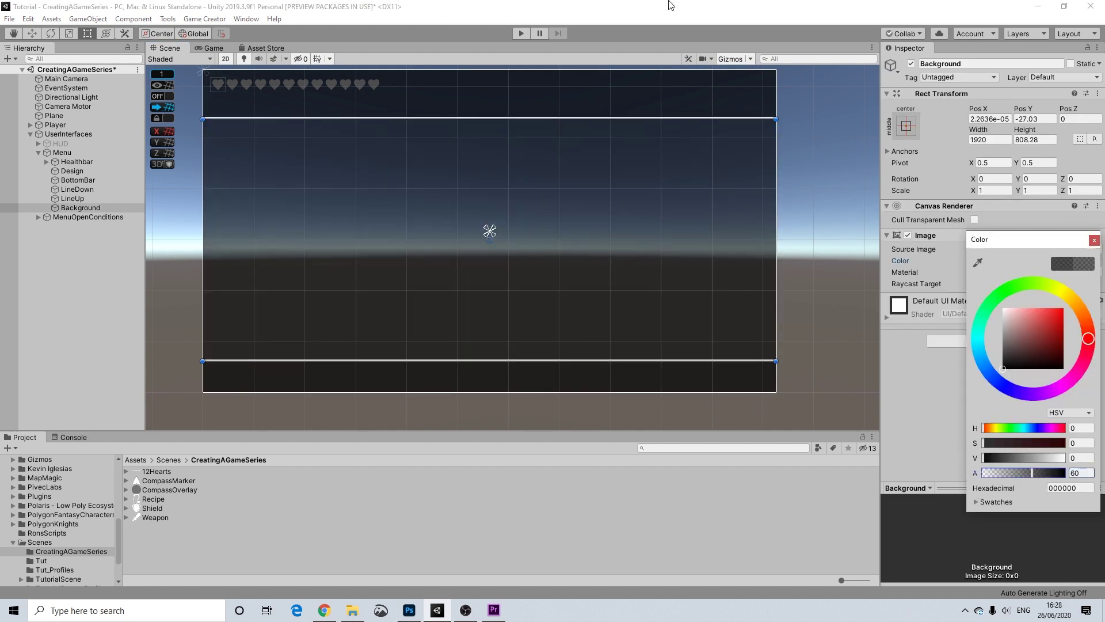
{"action": "left_click", "coordinate": [841, 208]}
{"action": "left_click", "coordinate": [799, 147]}
{"action": "scroll", "coordinate": [799, 148], "scroll_direction": "down", "scroll_amount": 6}
{"action": "middle_click_drag", "start_coordinate": [769, 183], "coordinate": [668, 200]}
{"action": "scroll", "coordinate": [745, 191], "scroll_direction": "up", "scroll_amount": 6}
{"action": "scroll", "coordinate": [736, 187], "scroll_direction": "down", "scroll_amount": 2}
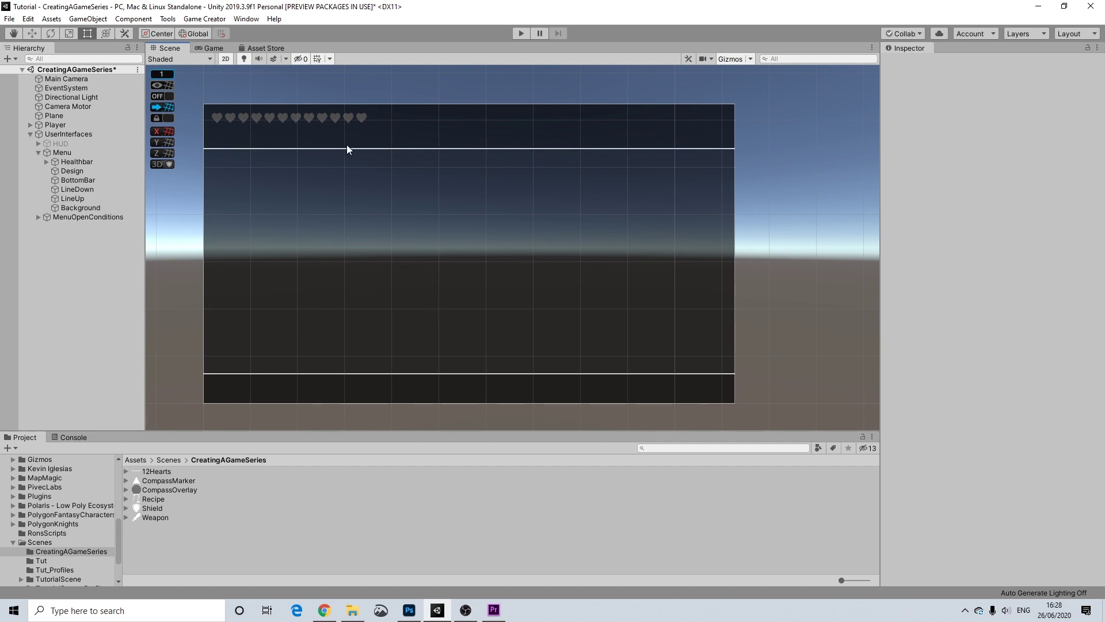
Step: Nest BottomBar, LineDown, LineUp and Background under the Design object and collapse the group
{"action": "left_click", "coordinate": [72, 208]}
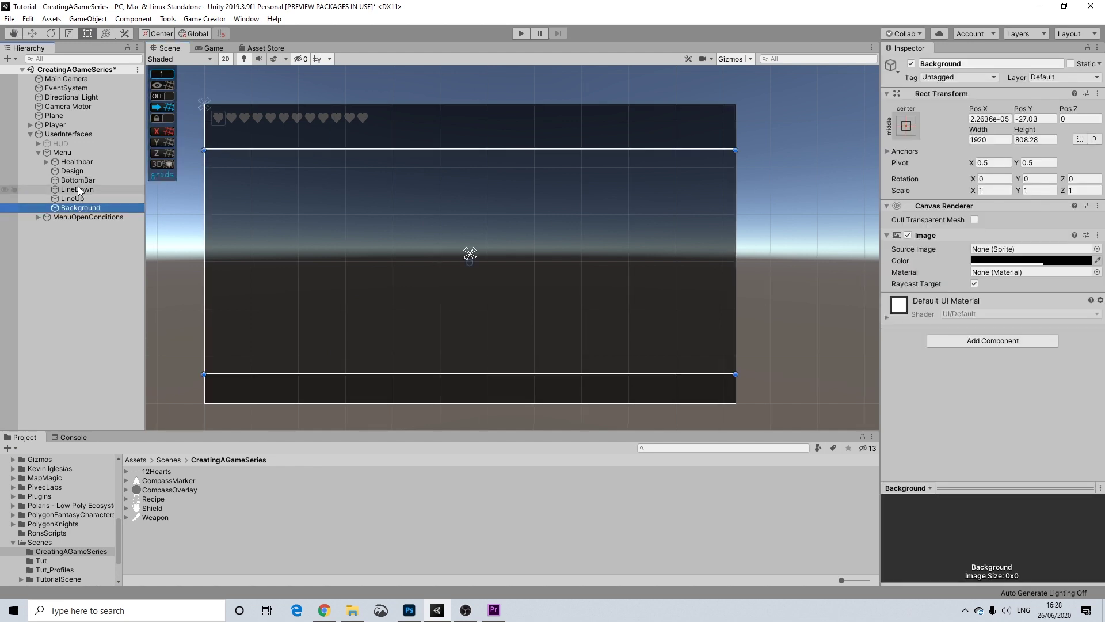
{"action": "left_click", "coordinate": [74, 182], "text": "shift"}
{"action": "left_click_drag", "start_coordinate": [77, 181], "coordinate": [81, 173]}
{"action": "left_click", "coordinate": [78, 171]}
{"action": "left_click", "coordinate": [47, 171]}
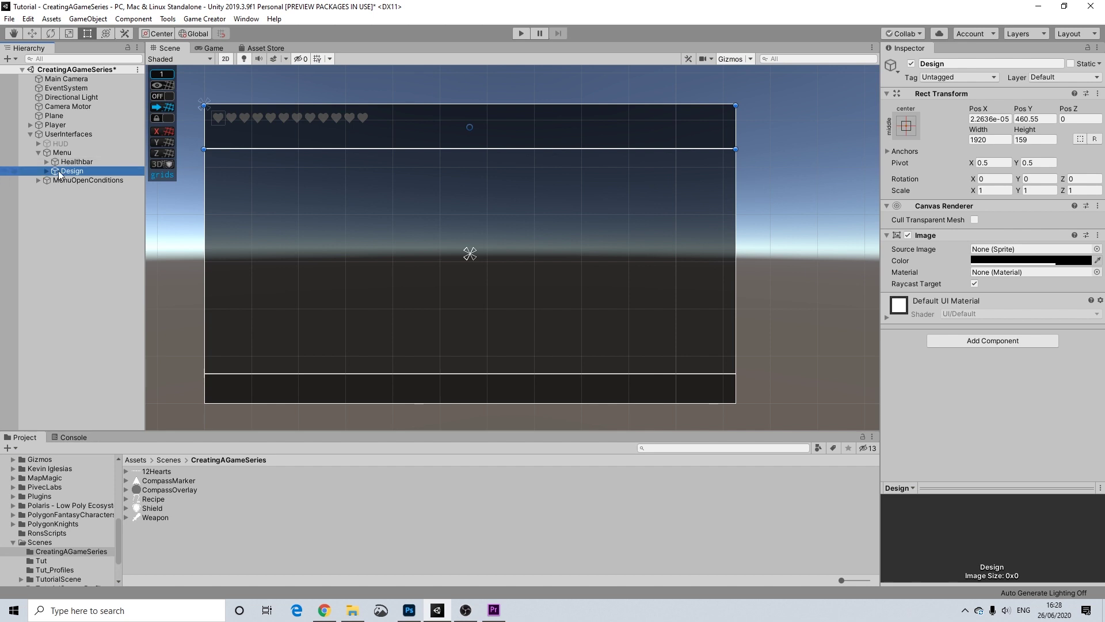
Step: Add a UI Text object under Menu and name it InventoryTab
{"action": "left_click", "coordinate": [60, 153]}
{"action": "right_click", "coordinate": [60, 153]}
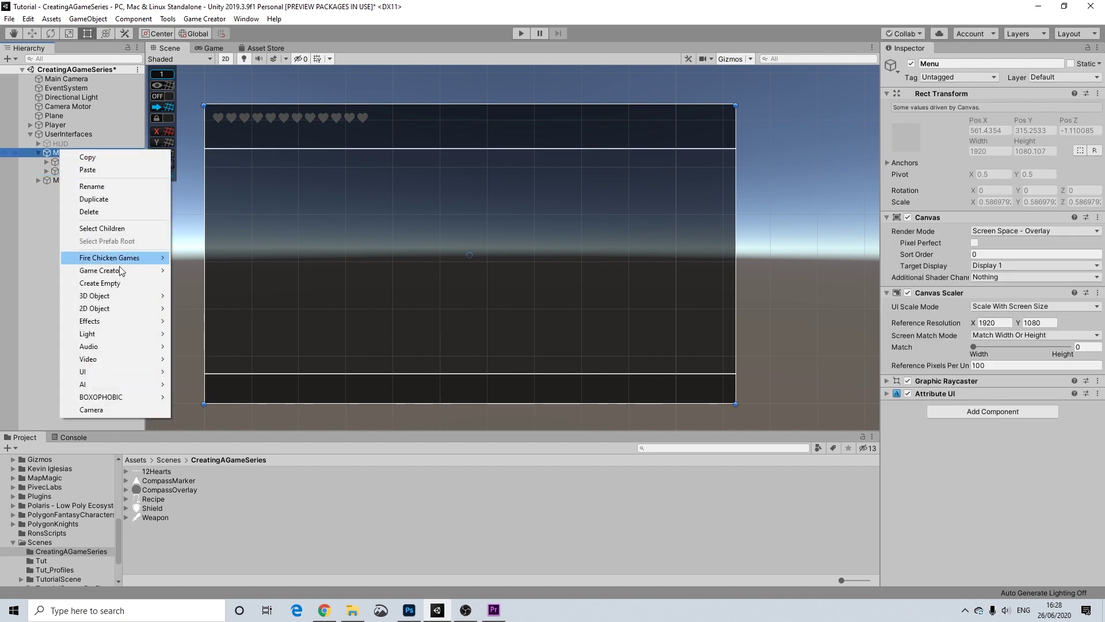
{"action": "mouse_move", "coordinate": [148, 371]}
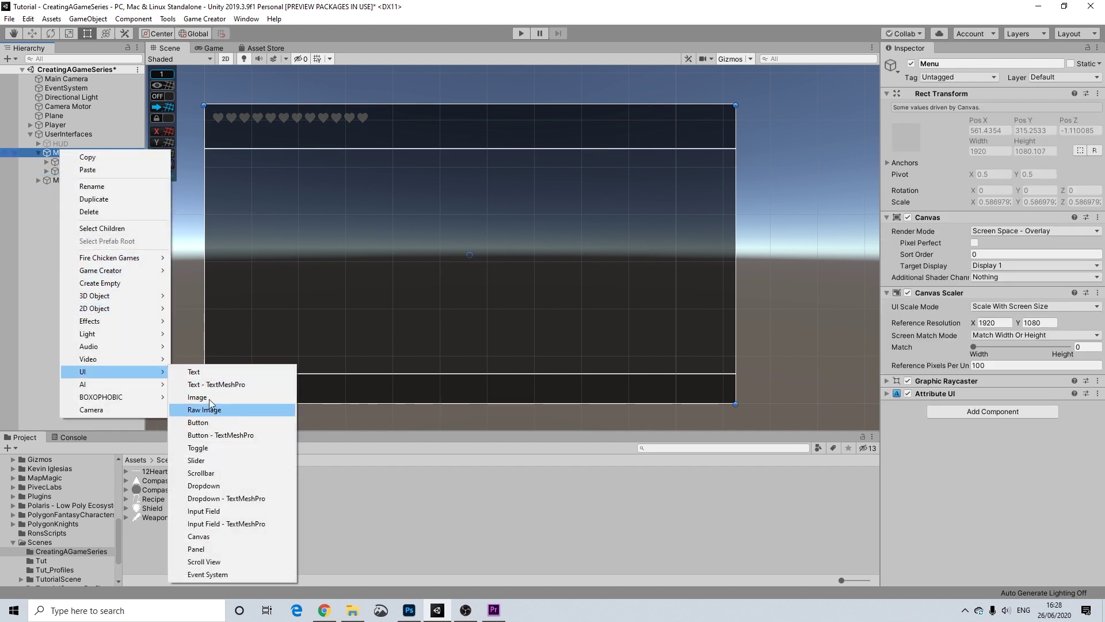
{"action": "left_click", "coordinate": [195, 372]}
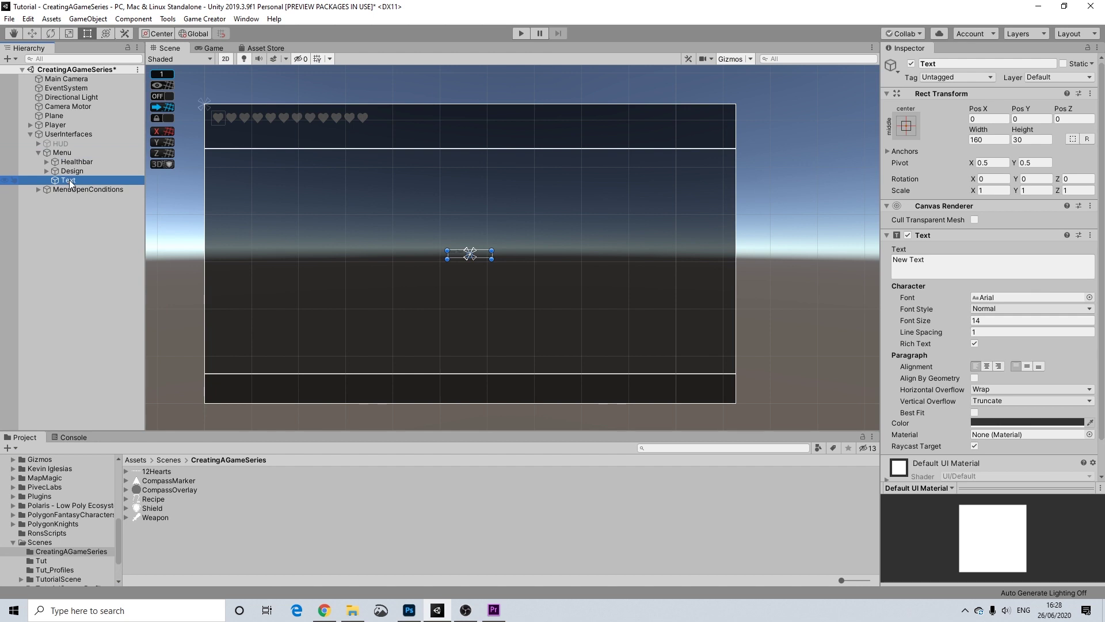
{"action": "left_click", "coordinate": [939, 64]}
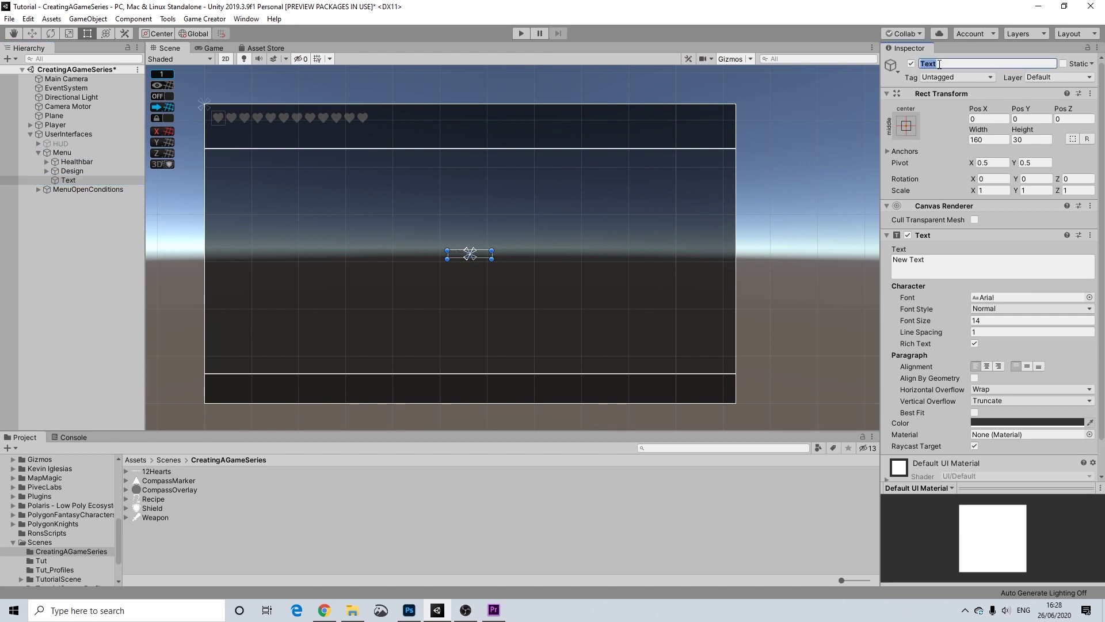
{"action": "key", "text": "BackSpace"}
{"action": "type", "text": "InventoryTab"}
{"action": "key", "text": "Return"}
Step: Enlarge the InventoryTab box to about 264 by 105 and format its text at size 49, centered both ways, with horizontal Overflow
{"action": "left_click_drag", "start_coordinate": [487, 252], "coordinate": [521, 242]}
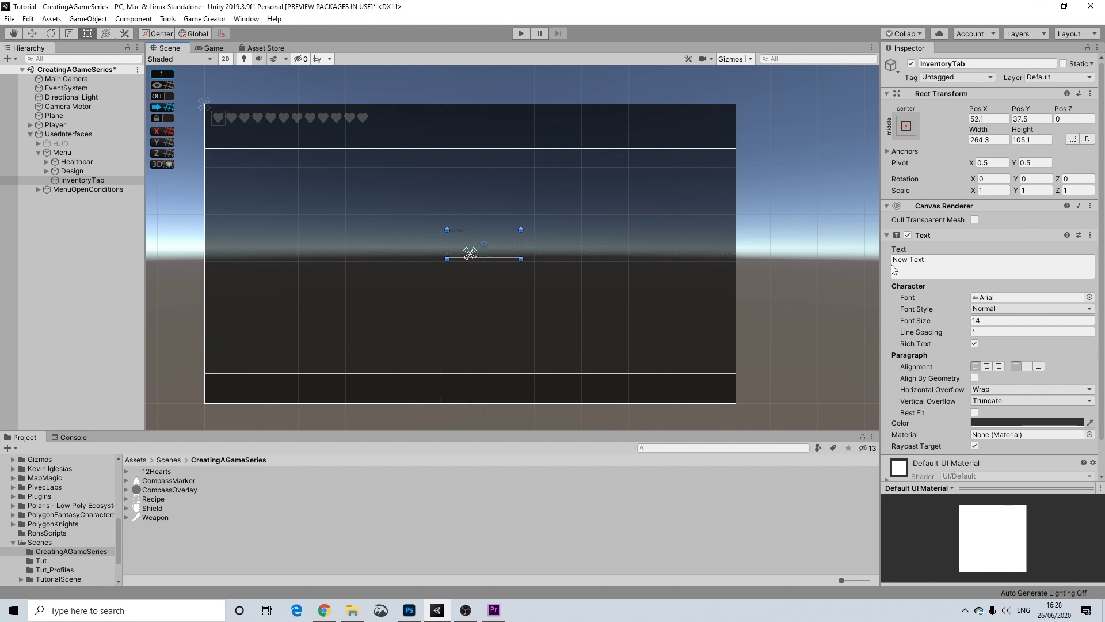
{"action": "left_click", "coordinate": [897, 320]}
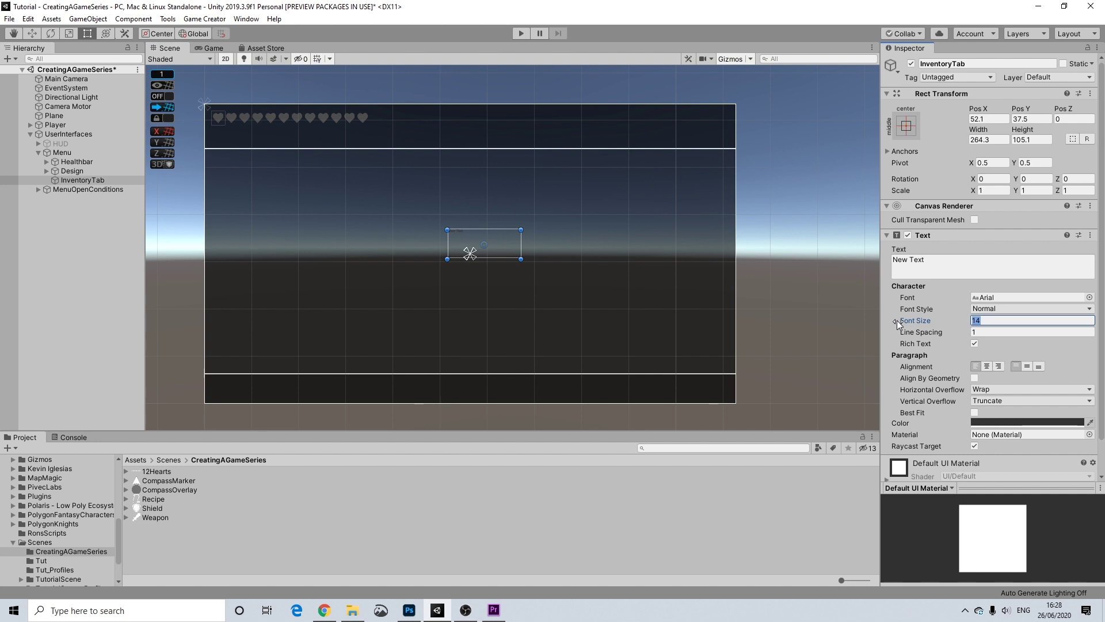
{"action": "type", "text": "49"}
{"action": "left_click", "coordinate": [998, 390]}
{"action": "left_click", "coordinate": [1005, 415]}
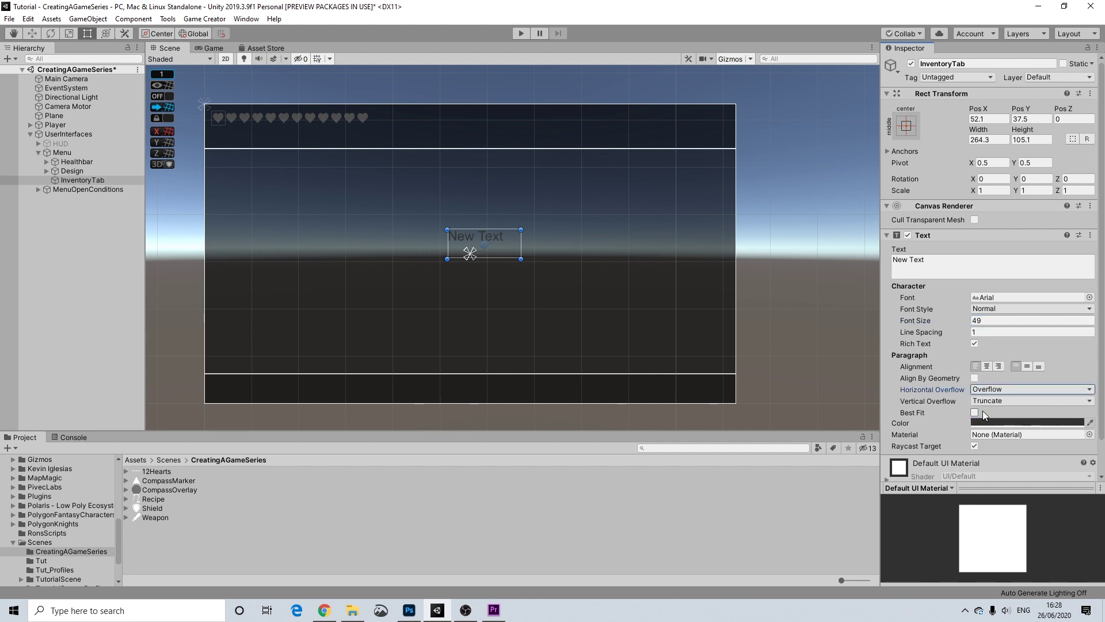
{"action": "left_click", "coordinate": [986, 366]}
{"action": "left_click", "coordinate": [1027, 366]}
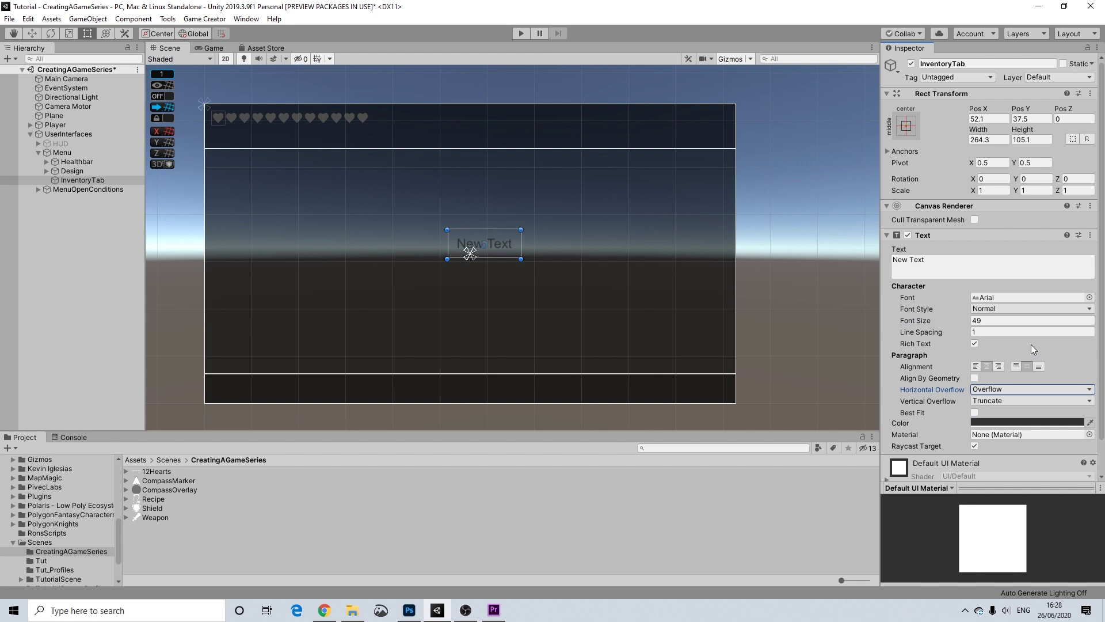
Step: Set the InventoryTab text color to white and its content to "Inventory"
{"action": "left_click", "coordinate": [1009, 426]}
{"action": "left_click_drag", "start_coordinate": [1018, 327], "coordinate": [1002, 307]}
{"action": "left_click", "coordinate": [1095, 240]}
{"action": "left_click", "coordinate": [957, 271]}
{"action": "type", "text": "Inventory"}
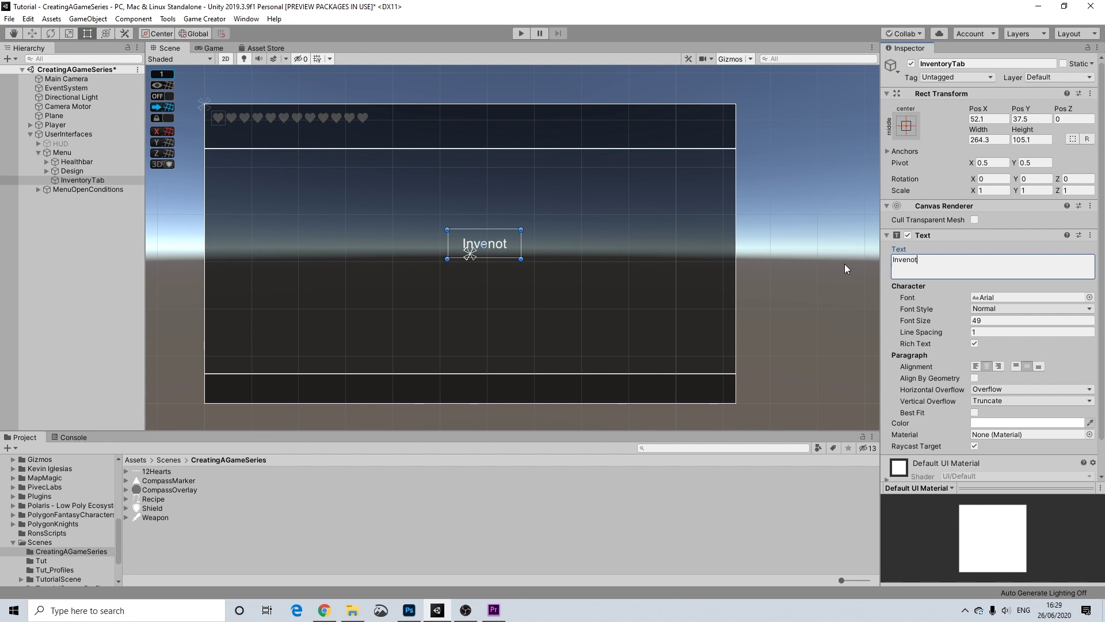
Step: Move the InventoryTab text to the middle of the top bar and reduce its box to about 264 by 66
{"action": "key", "text": "Return"}
{"action": "key", "text": "BackSpace"}
{"action": "left_click_drag", "start_coordinate": [507, 232], "coordinate": [496, 133]}
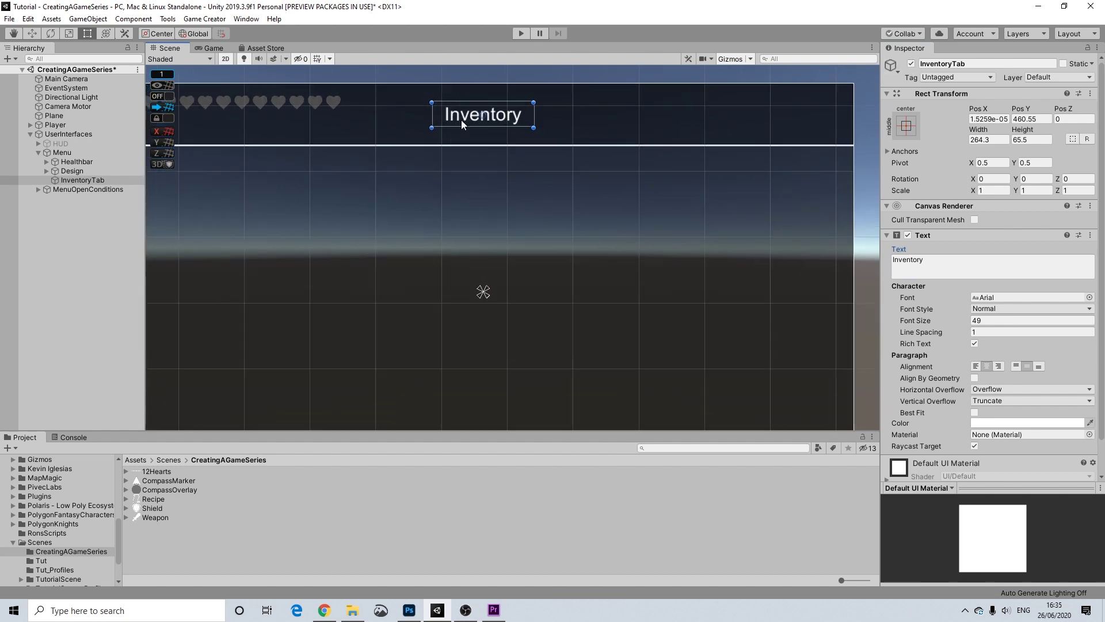
Step: Add a UI Image as a child of InventoryTab and place it just left of the Inventory text
{"action": "scroll", "coordinate": [462, 120], "scroll_direction": "up", "scroll_amount": 1}
{"action": "right_click", "coordinate": [78, 180]}
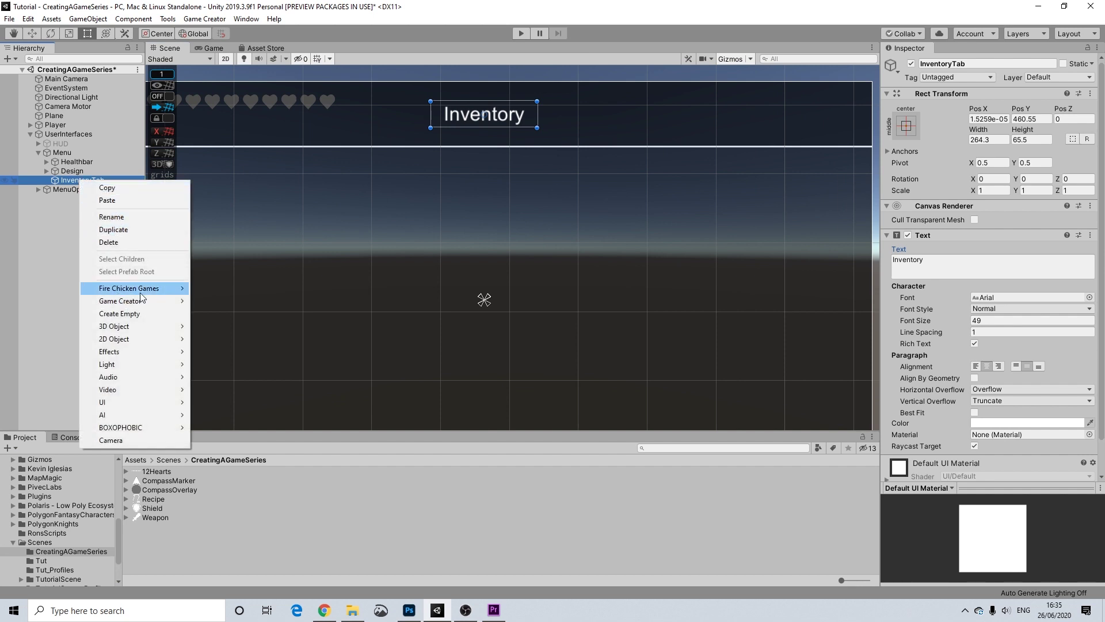
{"action": "mouse_move", "coordinate": [149, 396]}
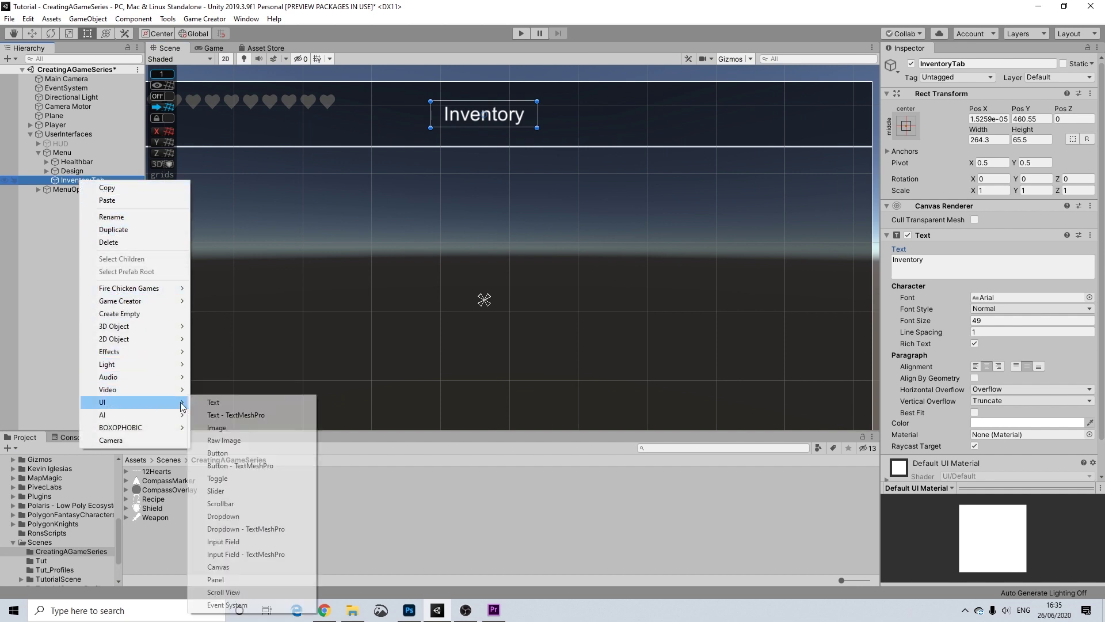
{"action": "left_click", "coordinate": [217, 429]}
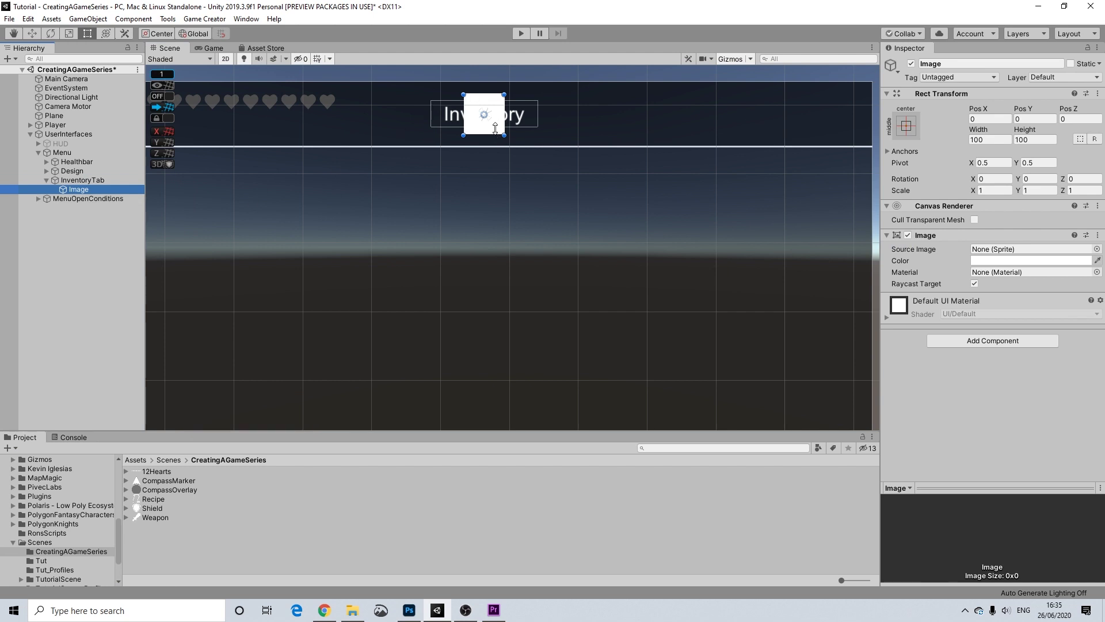
{"action": "left_click_drag", "start_coordinate": [494, 128], "coordinate": [419, 142]}
Step: Set the Image's width and height to 80 and shift it to about X -204, Y -13
{"action": "left_click", "coordinate": [978, 139]}
{"action": "type", "text": "80"}
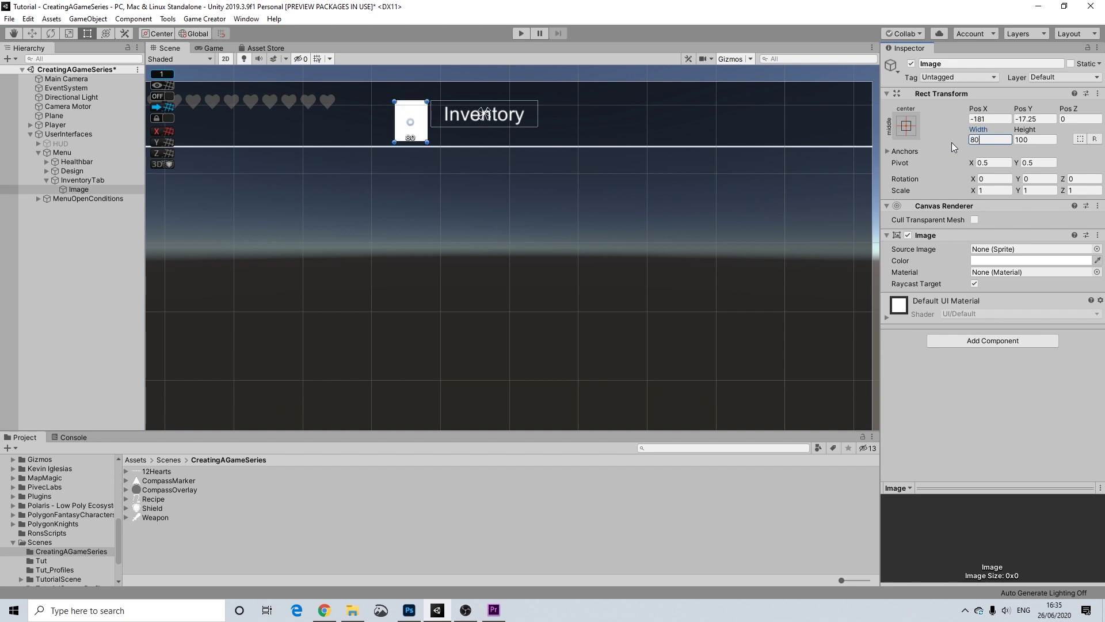
{"action": "key", "text": "Tab"}
{"action": "type", "text": "80"}
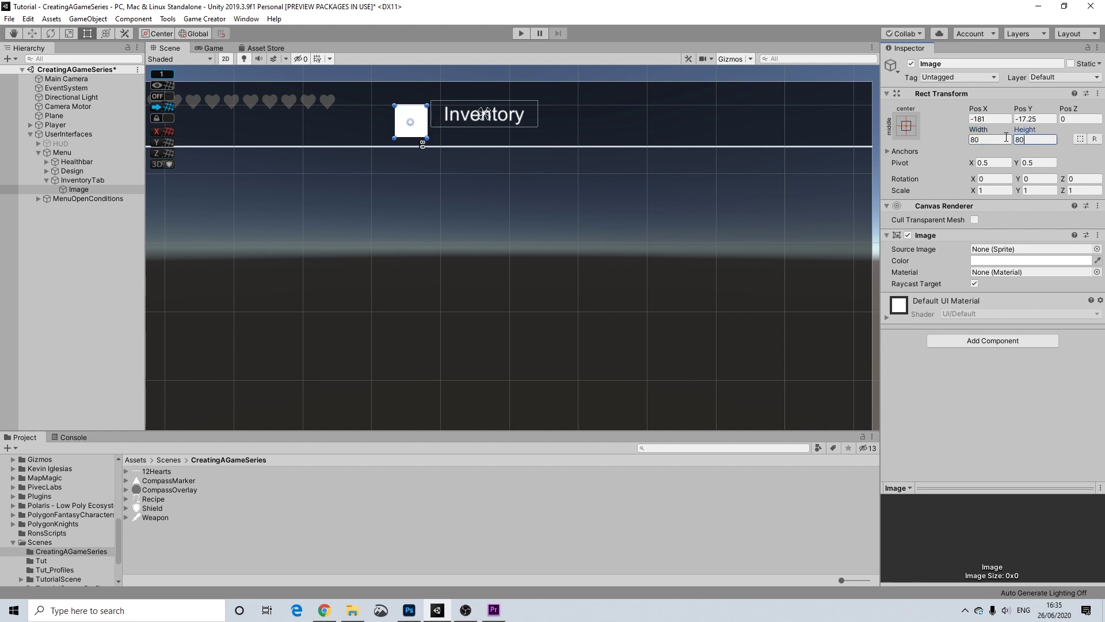
{"action": "left_click_drag", "start_coordinate": [421, 136], "coordinate": [412, 128]}
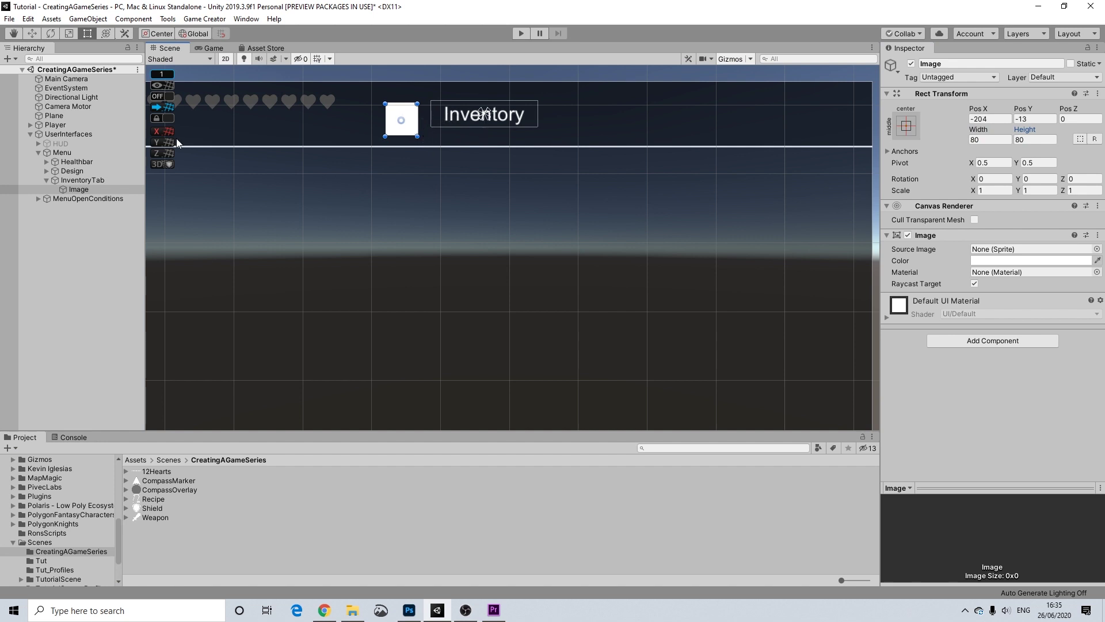
Step: Add a UI Text child under the Image and center its text horizontally and vertically
{"action": "right_click", "coordinate": [75, 189]}
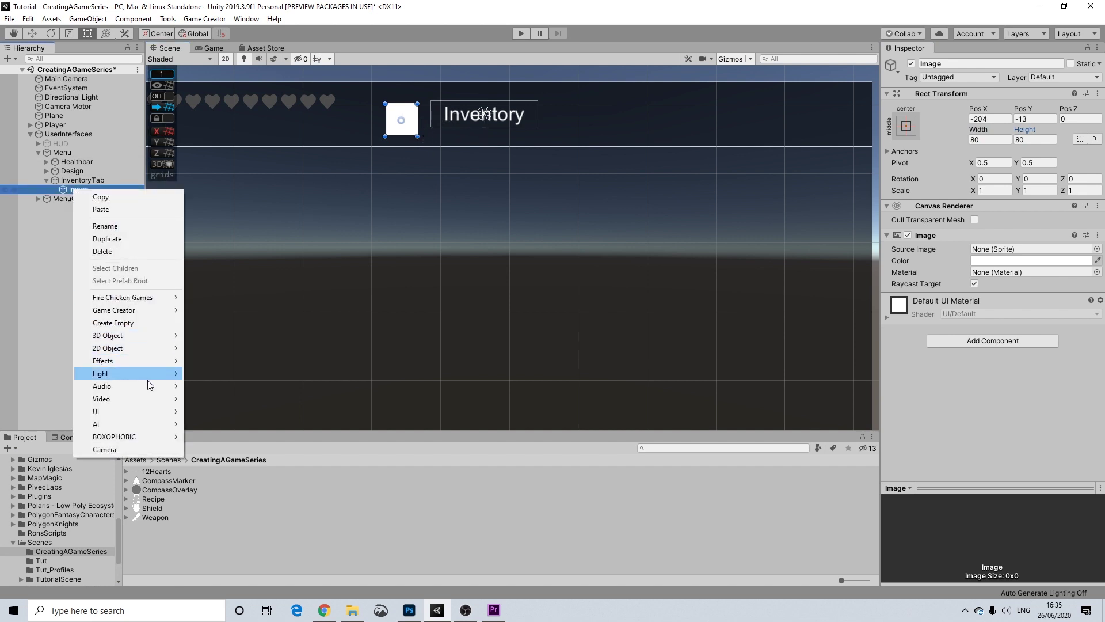
{"action": "mouse_move", "coordinate": [166, 414]}
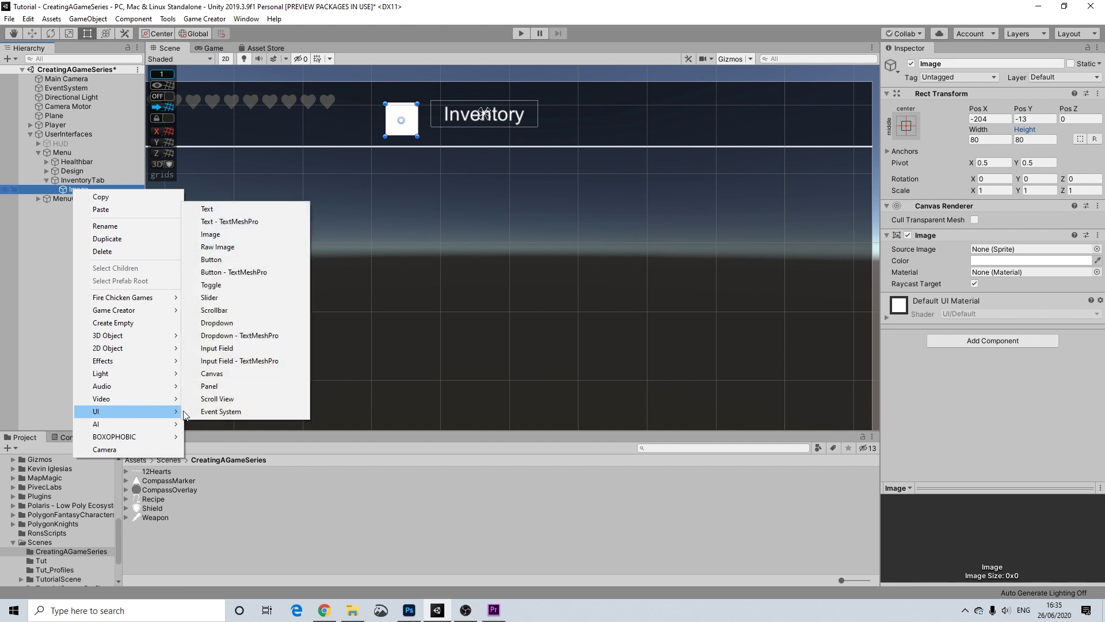
{"action": "left_click", "coordinate": [221, 209]}
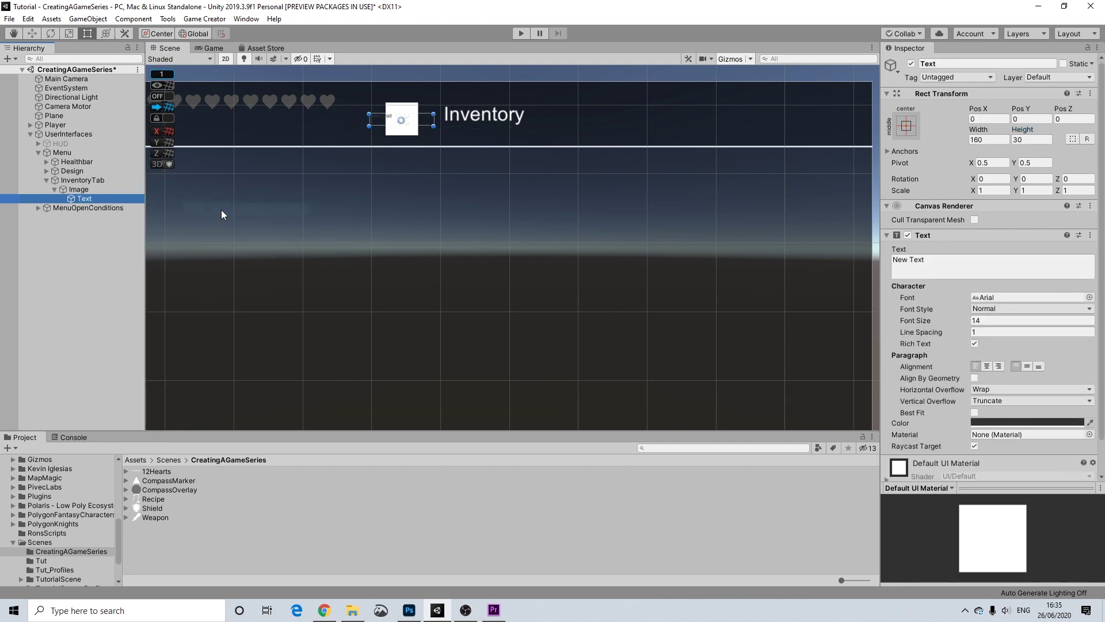
{"action": "left_click", "coordinate": [987, 367]}
{"action": "left_click", "coordinate": [1027, 366]}
Step: Set the Image's child text to "Adventure Log" with font size 20
{"action": "left_click", "coordinate": [944, 321]}
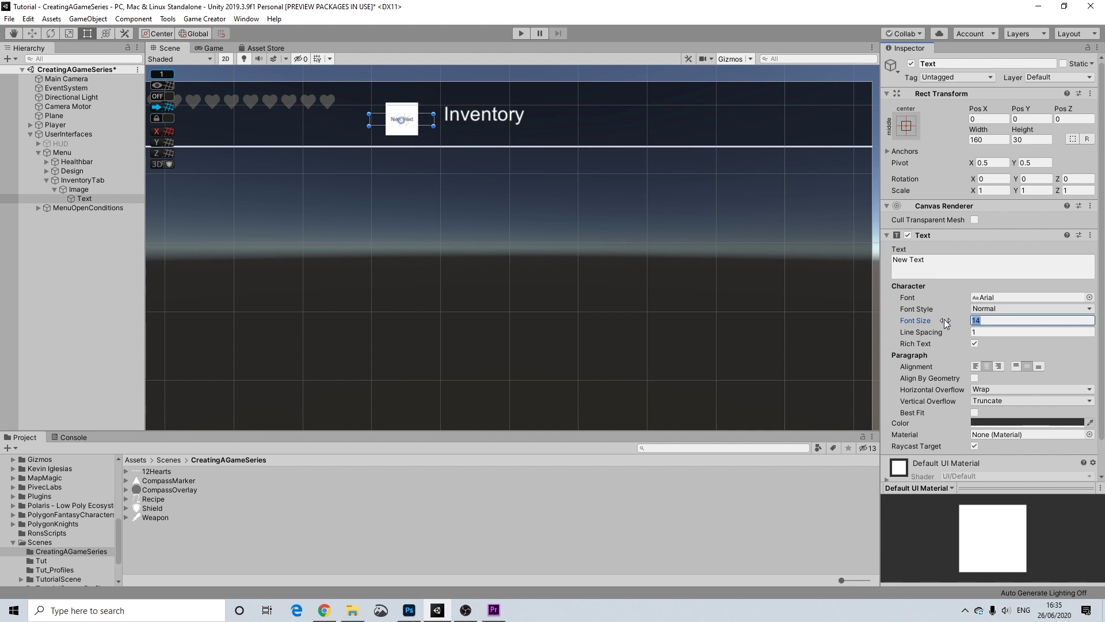
{"action": "left_click", "coordinate": [941, 264]}
{"action": "type", "text": "Adventure Log"}
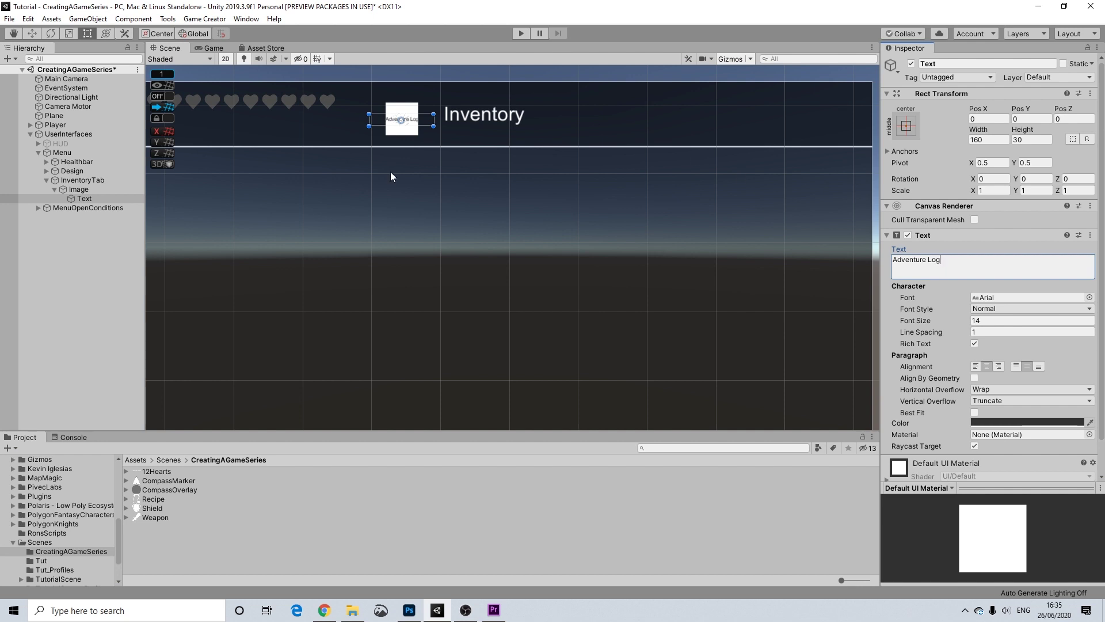
{"action": "left_click", "coordinate": [979, 320]}
{"action": "type", "text": "26"}
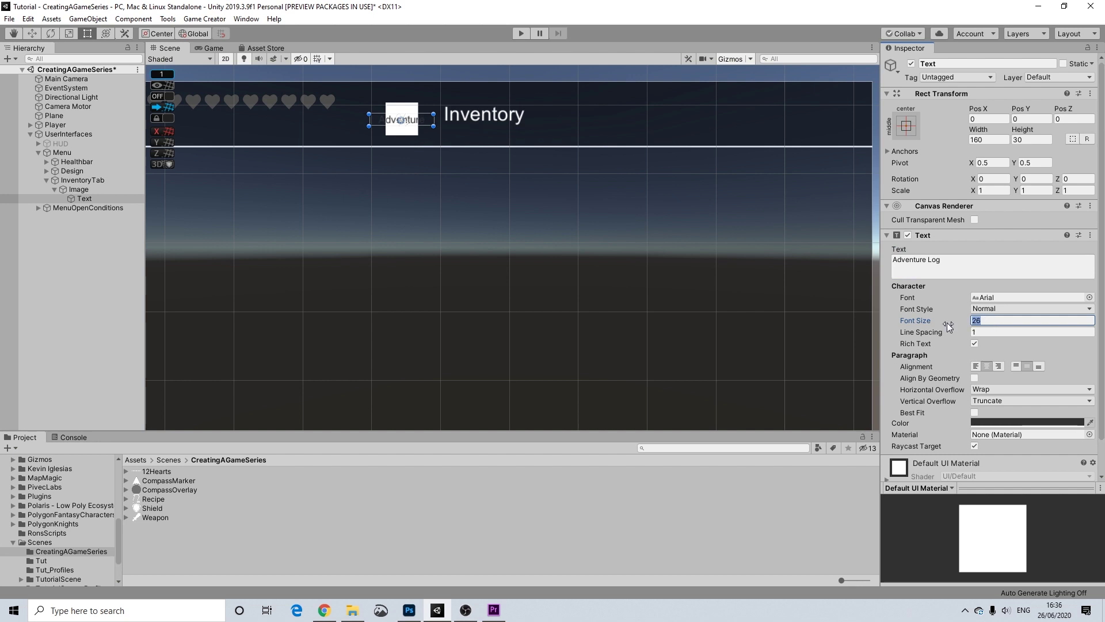
{"action": "type", "text": "20"}
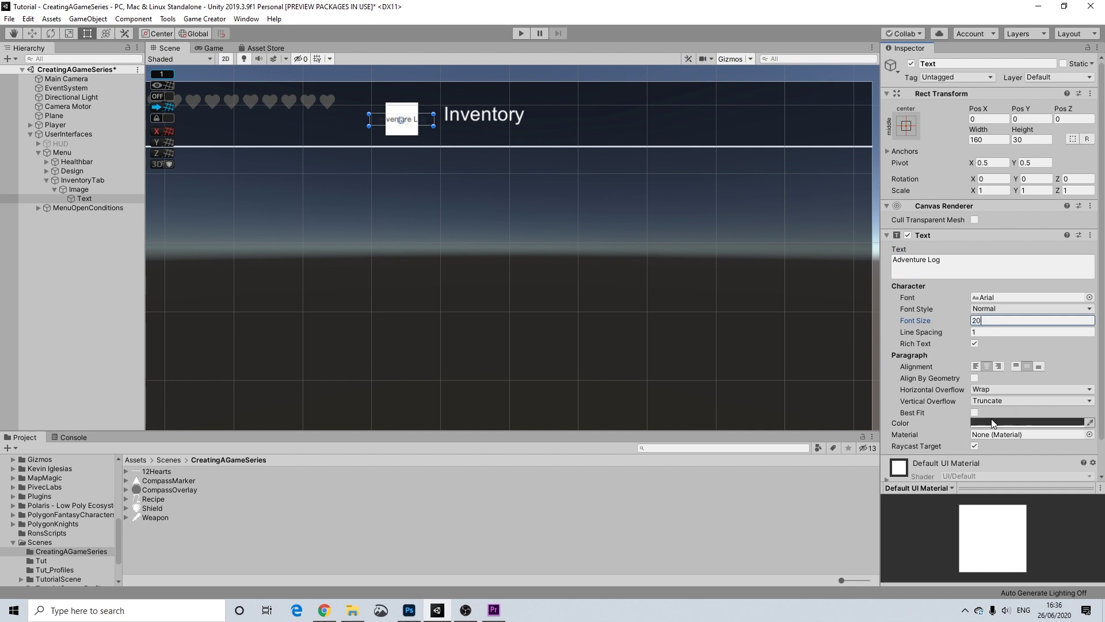
Step: Color the Adventure Log text white (FFFFFF) and move it down to Y -43, at the Image's lower edge
{"action": "left_click", "coordinate": [1025, 423]}
{"action": "left_click_drag", "start_coordinate": [1025, 341], "coordinate": [1003, 309]}
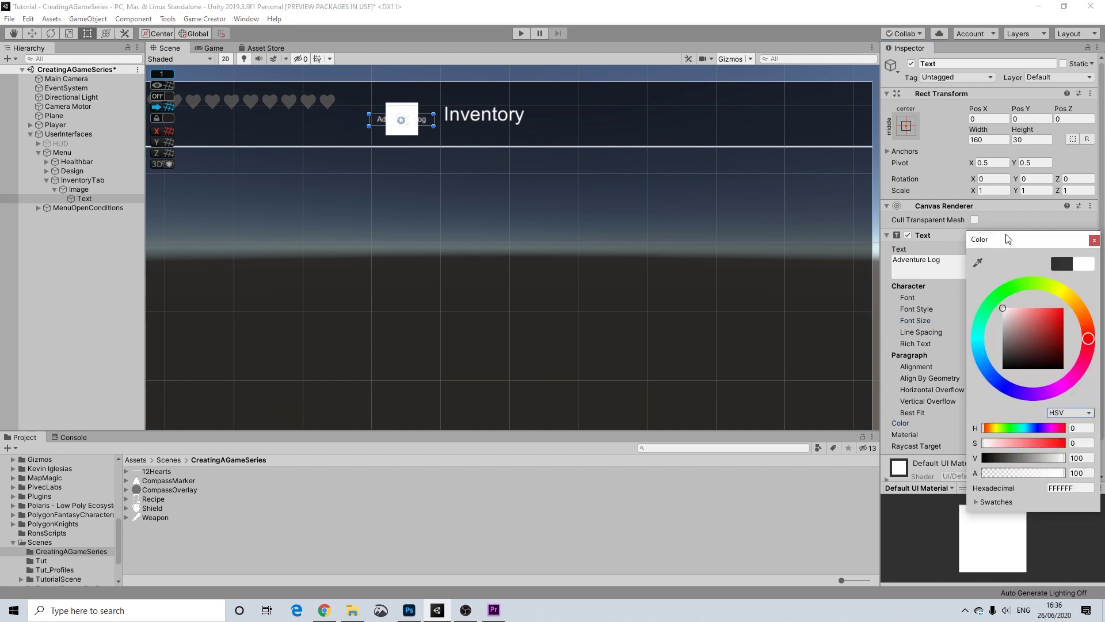
{"action": "left_click", "coordinate": [1094, 241]}
{"action": "left_click_drag", "start_coordinate": [429, 126], "coordinate": [429, 144]}
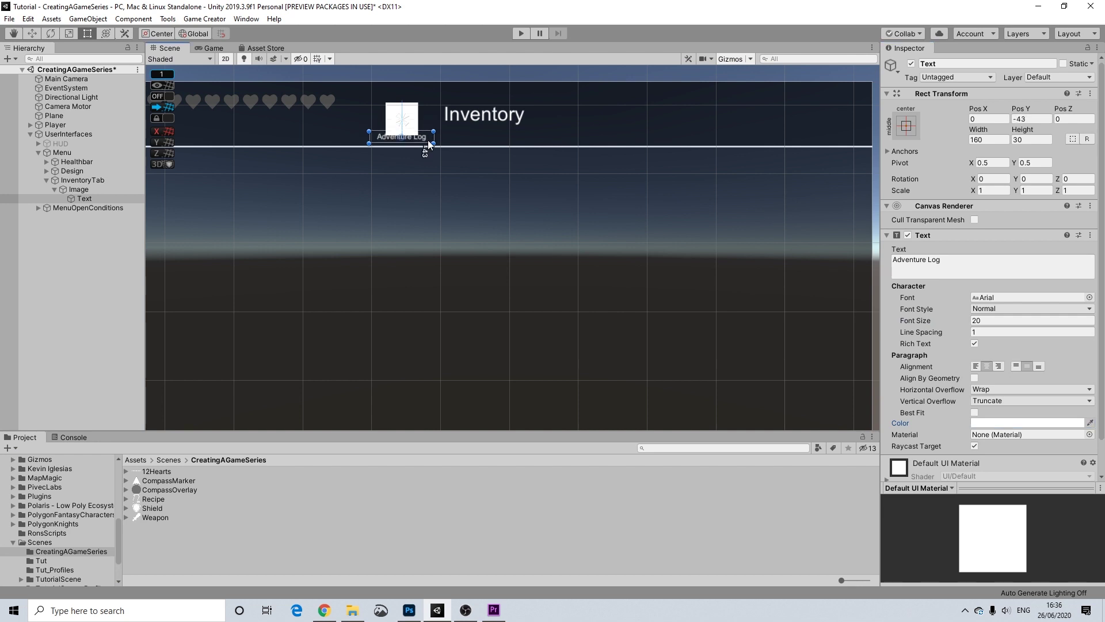
Step: Assign the UI_Icon_BtnL1 sprite from Fantasy UI's Simple Vector Icons 128px folder as the Image's source image
{"action": "left_click", "coordinate": [414, 115]}
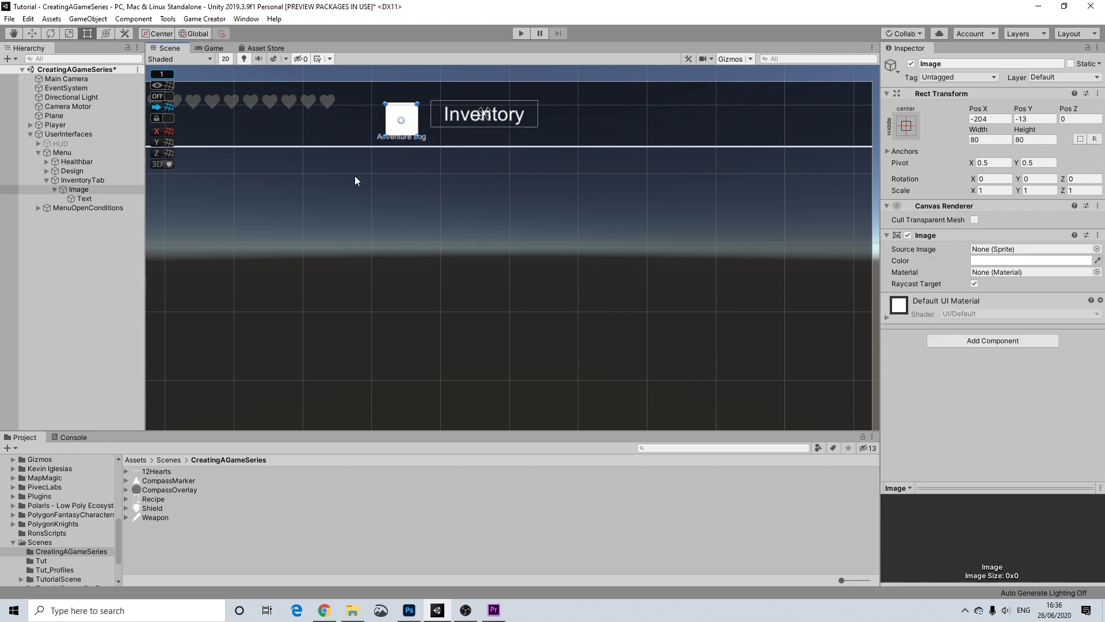
{"action": "left_click", "coordinate": [13, 542]}
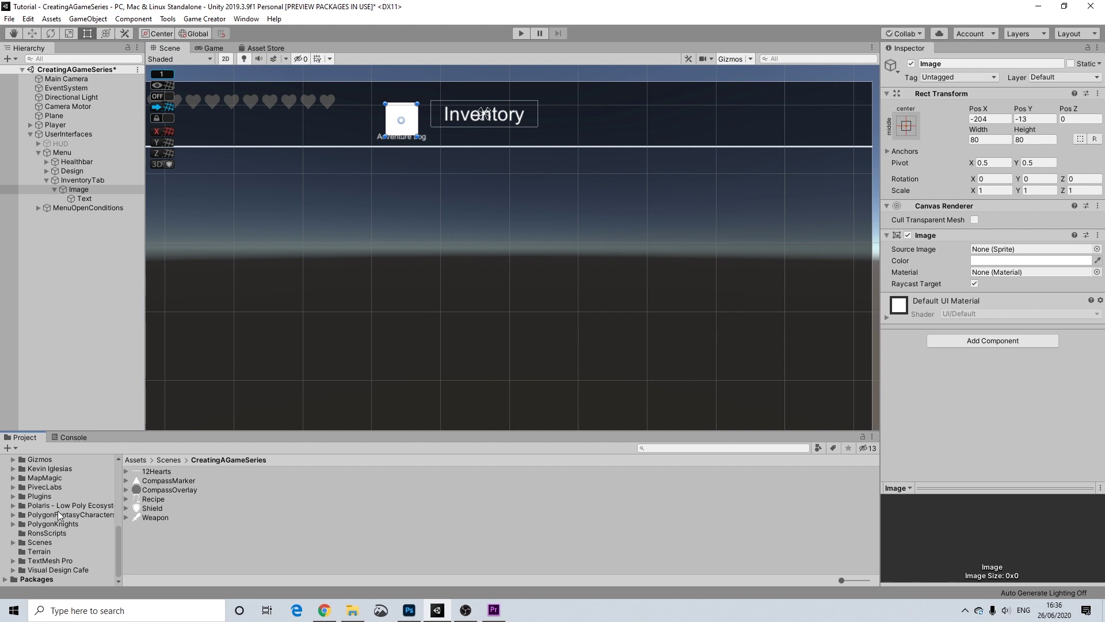
{"action": "scroll", "coordinate": [49, 499], "scroll_direction": "up", "scroll_amount": 4}
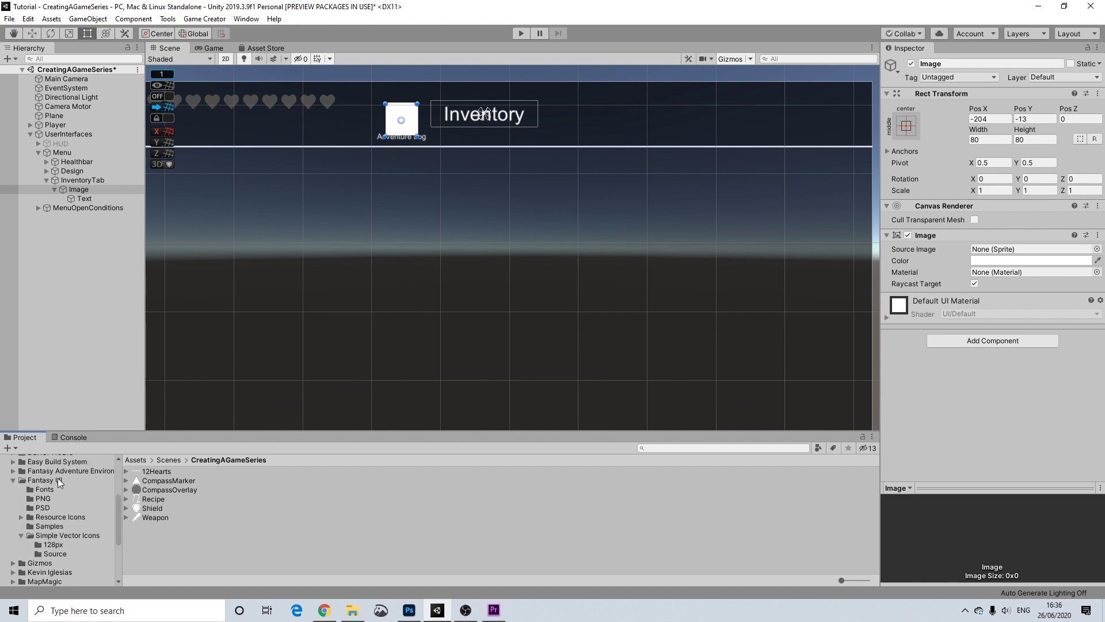
{"action": "left_click", "coordinate": [64, 536]}
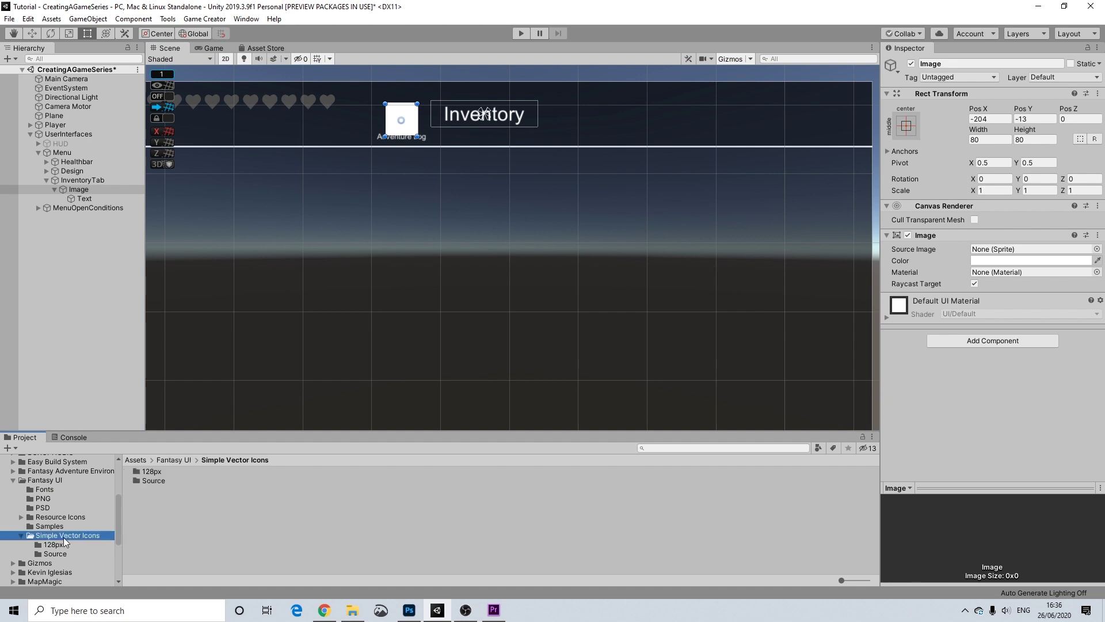
{"action": "left_click", "coordinate": [57, 545]}
{"action": "scroll", "coordinate": [180, 522], "scroll_direction": "down", "scroll_amount": 8}
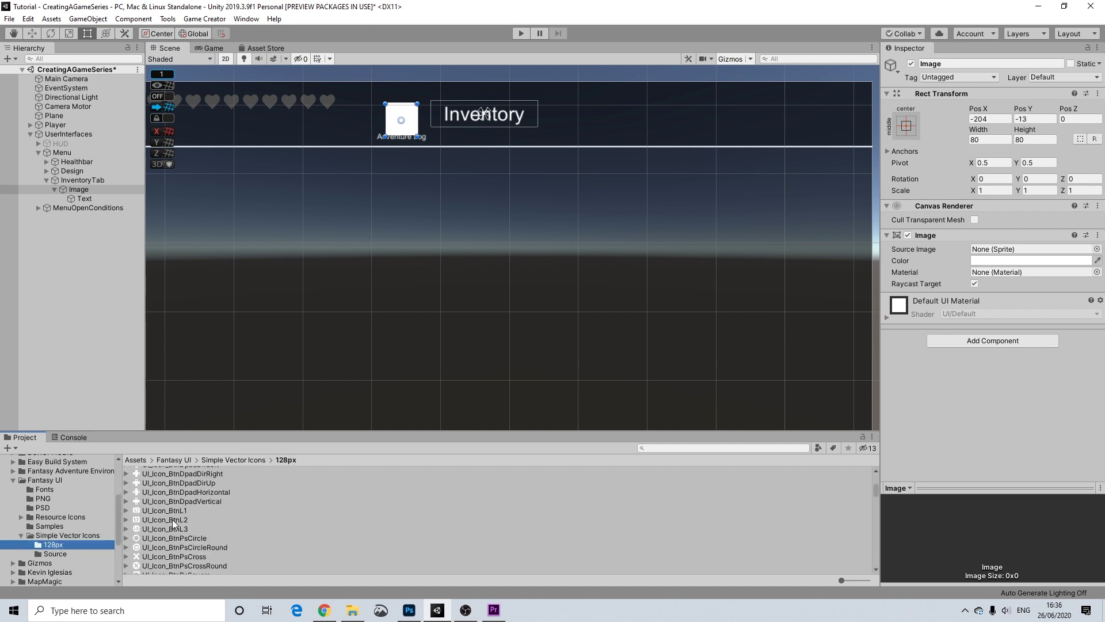
{"action": "left_click_drag", "start_coordinate": [165, 514], "coordinate": [987, 253]}
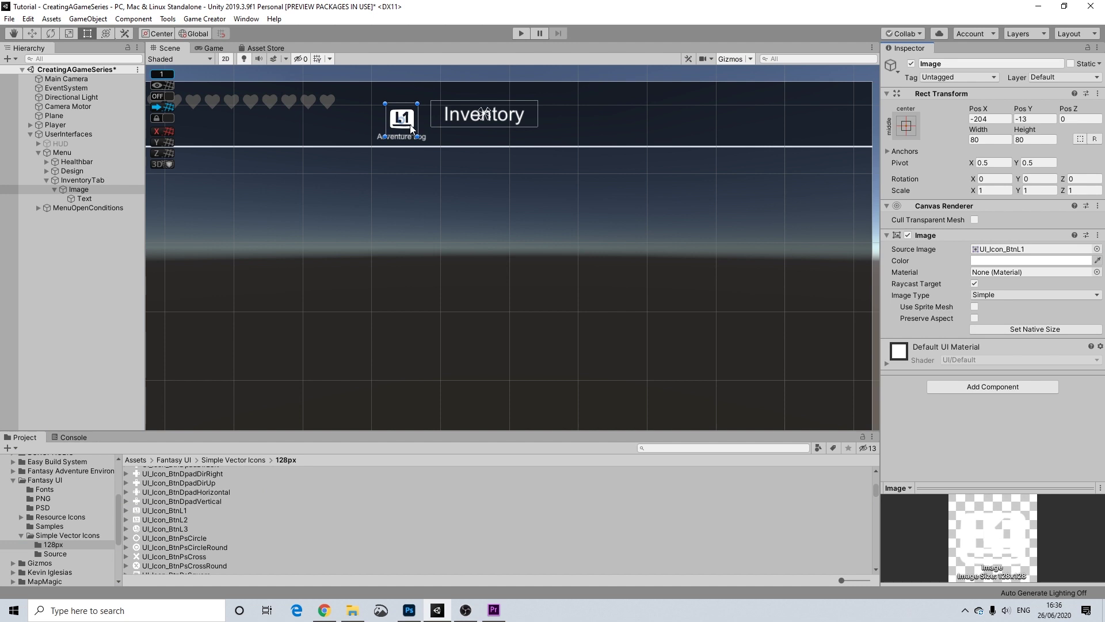
Step: Reposition the L1 icon to about X -211, Y -3 and set its width and height to 60
{"action": "left_click_drag", "start_coordinate": [403, 135], "coordinate": [413, 121]}
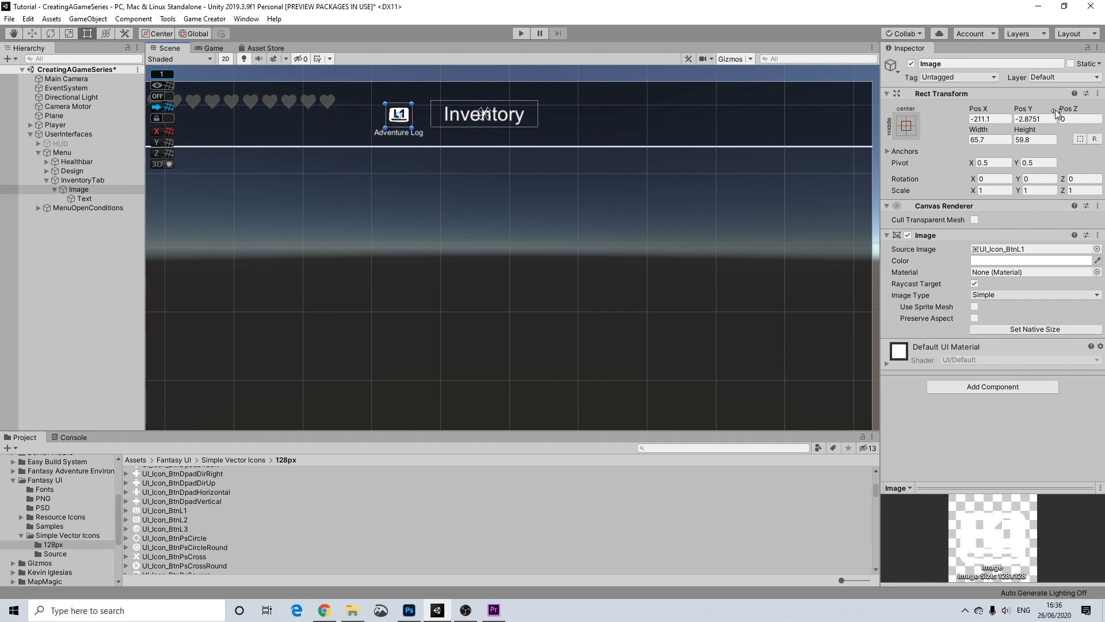
{"action": "left_click", "coordinate": [1003, 143]}
{"action": "key", "text": "Tab"}
{"action": "type", "text": "60"}
{"action": "left_click", "coordinate": [989, 140]}
{"action": "type", "text": "60"}
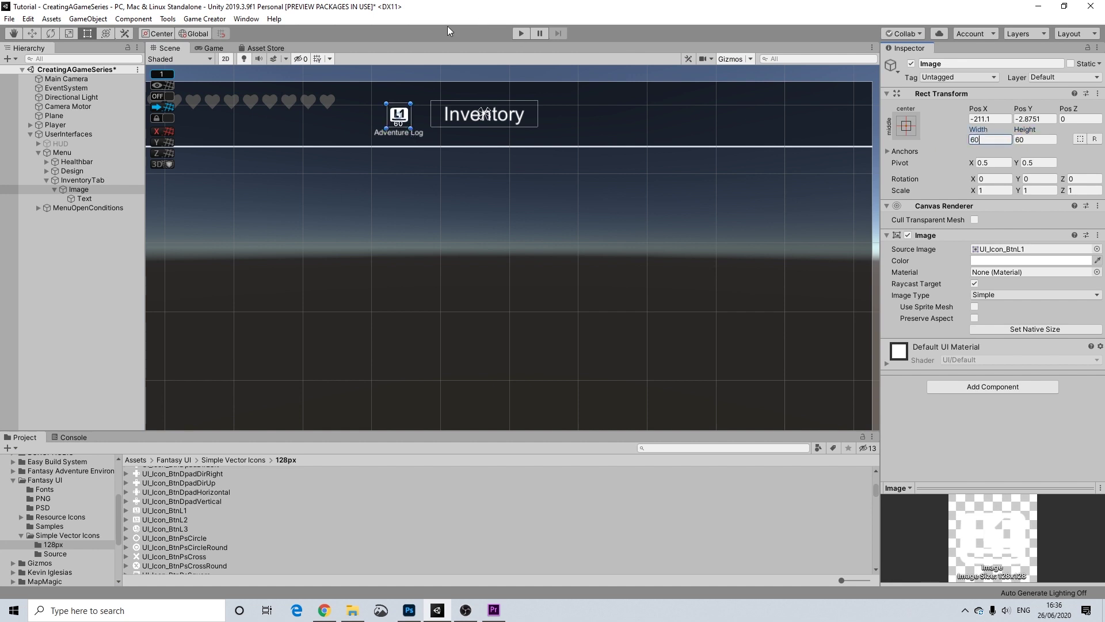
{"action": "left_click", "coordinate": [421, 85]}
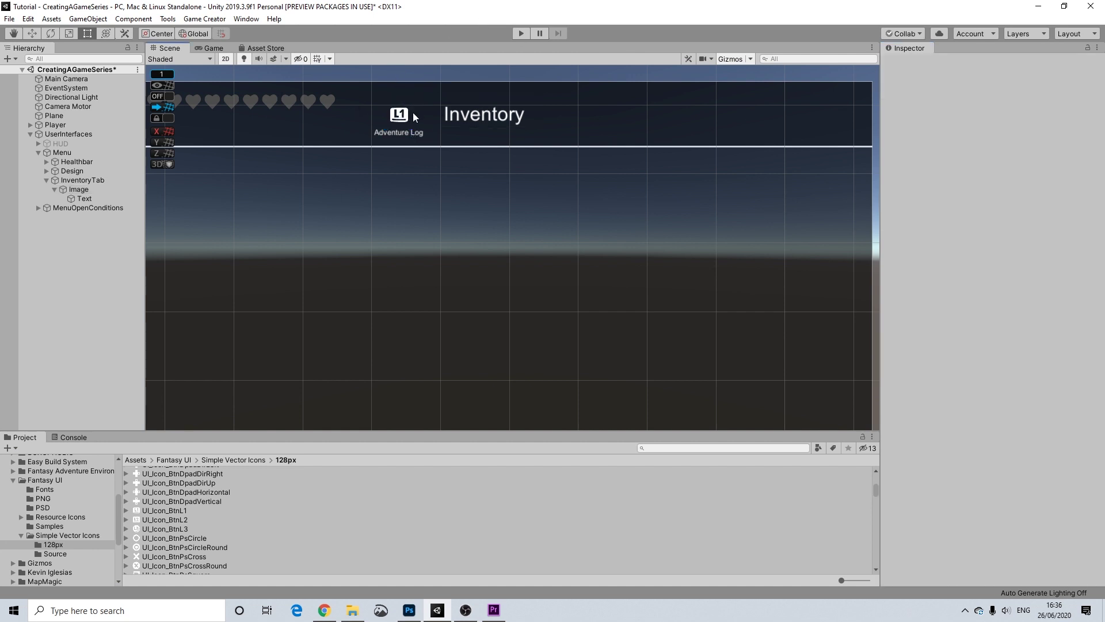
Step: Increase the Adventure Log label's font size to 24
{"action": "scroll", "coordinate": [438, 118], "scroll_direction": "up", "scroll_amount": 3}
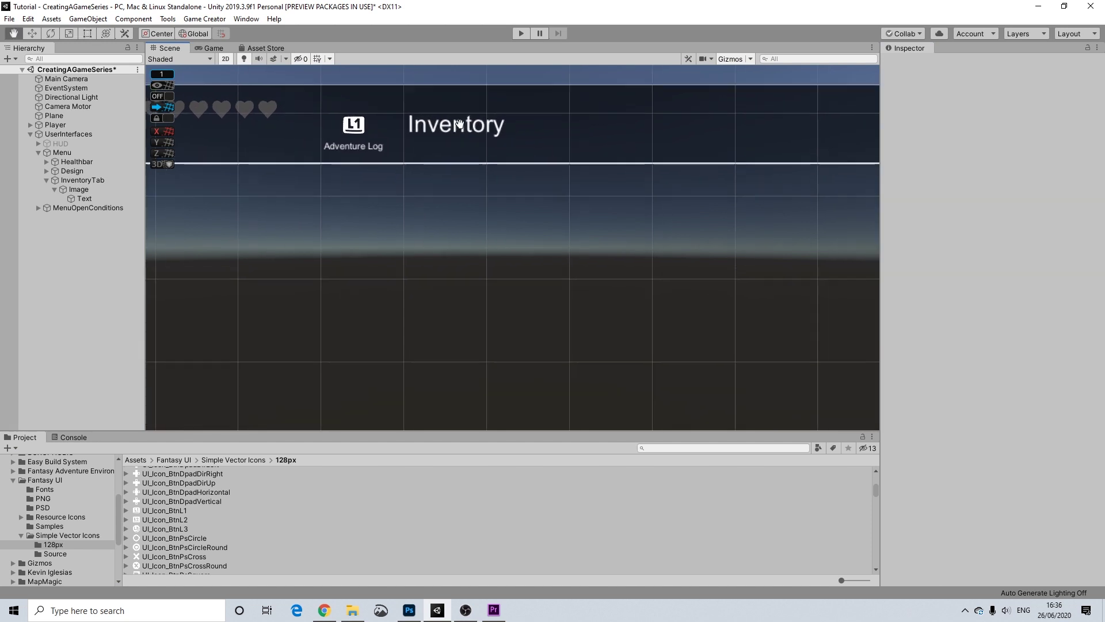
{"action": "middle_click_drag", "start_coordinate": [459, 122], "coordinate": [443, 125]}
{"action": "left_click", "coordinate": [343, 149]}
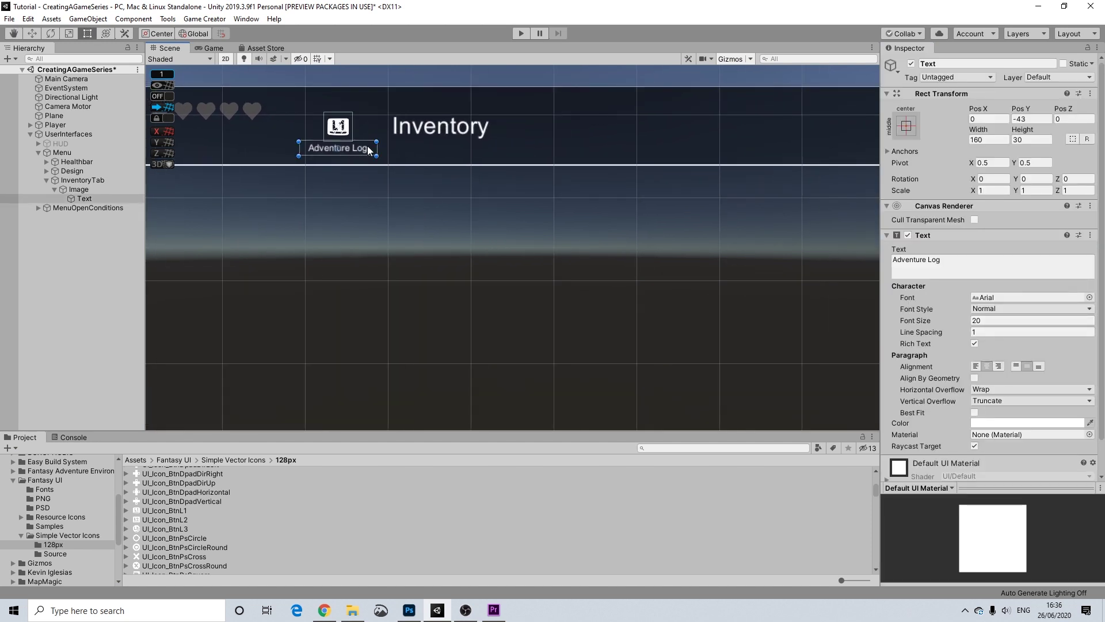
{"action": "left_click", "coordinate": [933, 322]}
{"action": "type", "text": "24"}
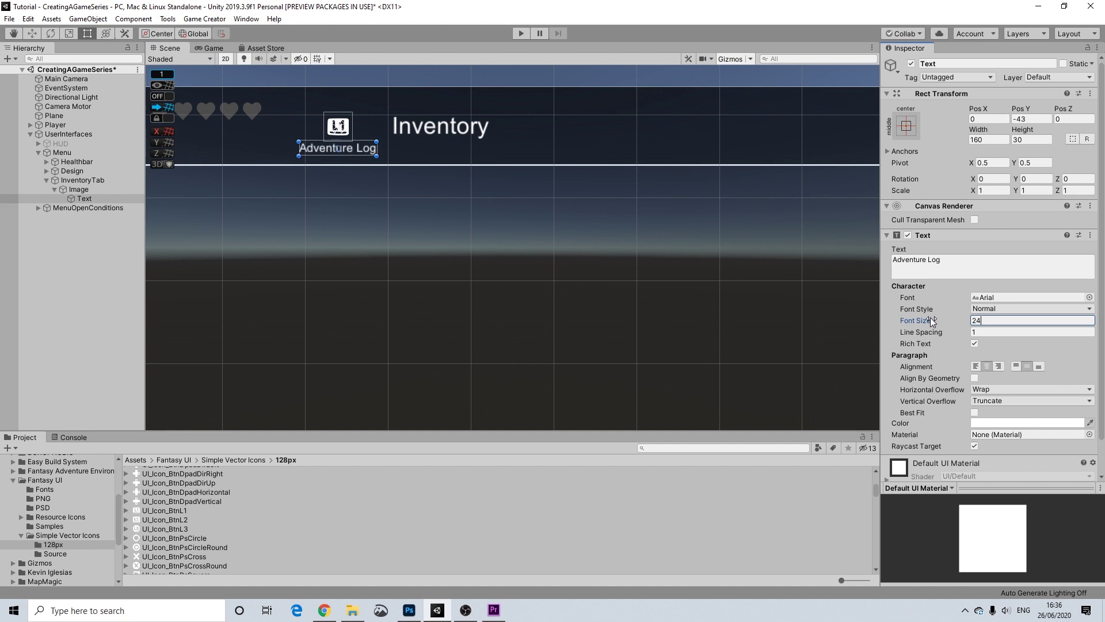
{"action": "left_click", "coordinate": [382, 82]}
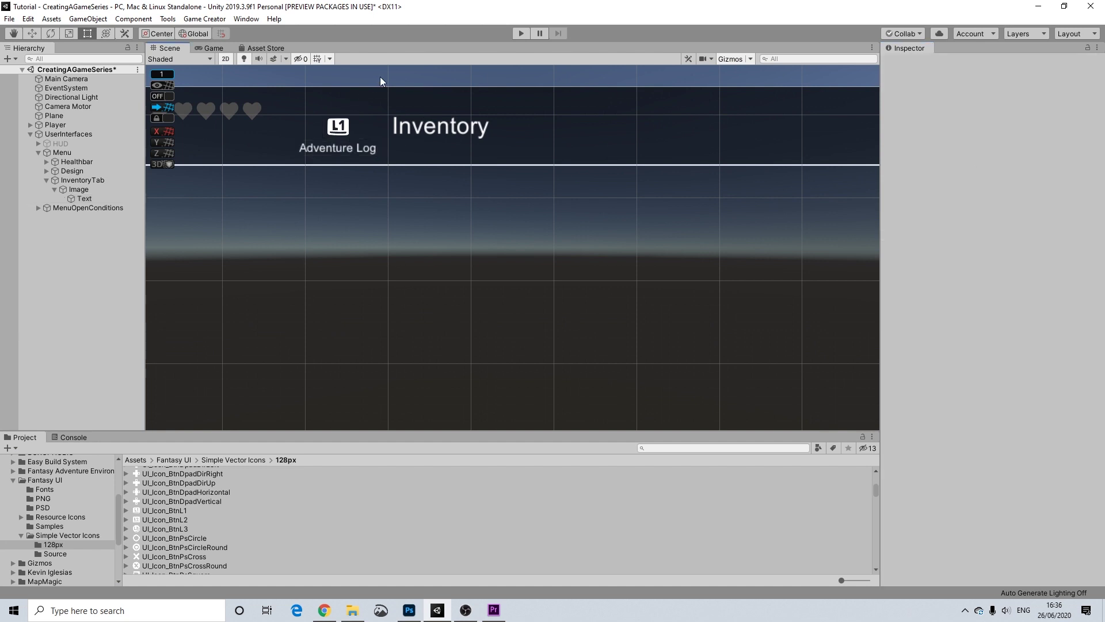
Step: Rename the Image object under InventoryTab to L1 and duplicate it
{"action": "scroll", "coordinate": [446, 144], "scroll_direction": "down", "scroll_amount": 1}
{"action": "scroll", "coordinate": [447, 144], "scroll_direction": "down", "scroll_amount": 3}
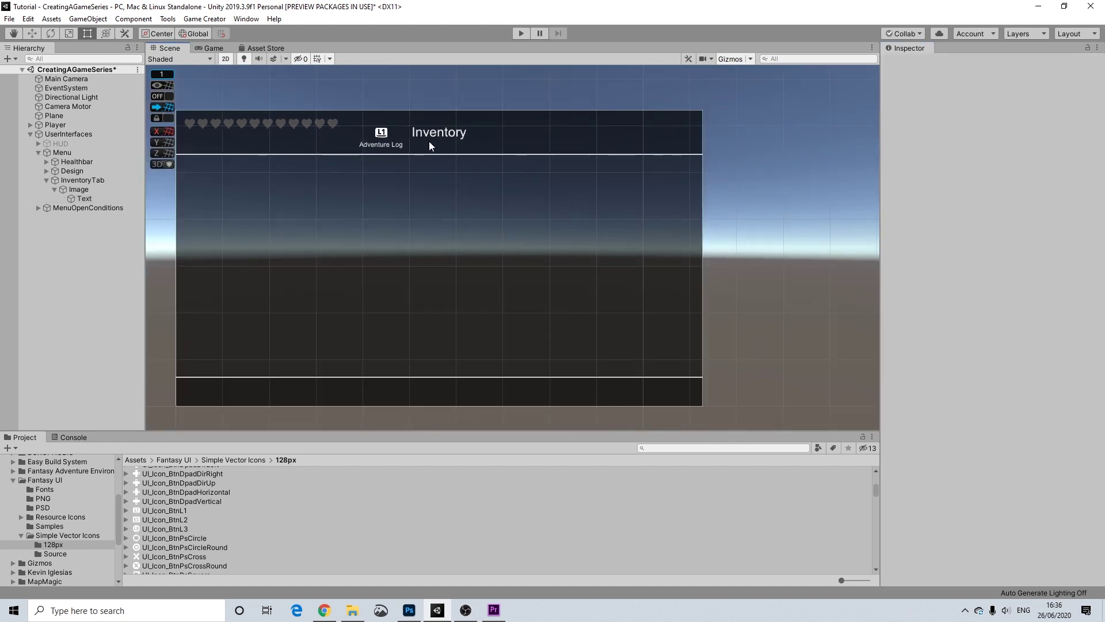
{"action": "scroll", "coordinate": [427, 135], "scroll_direction": "up", "scroll_amount": 4}
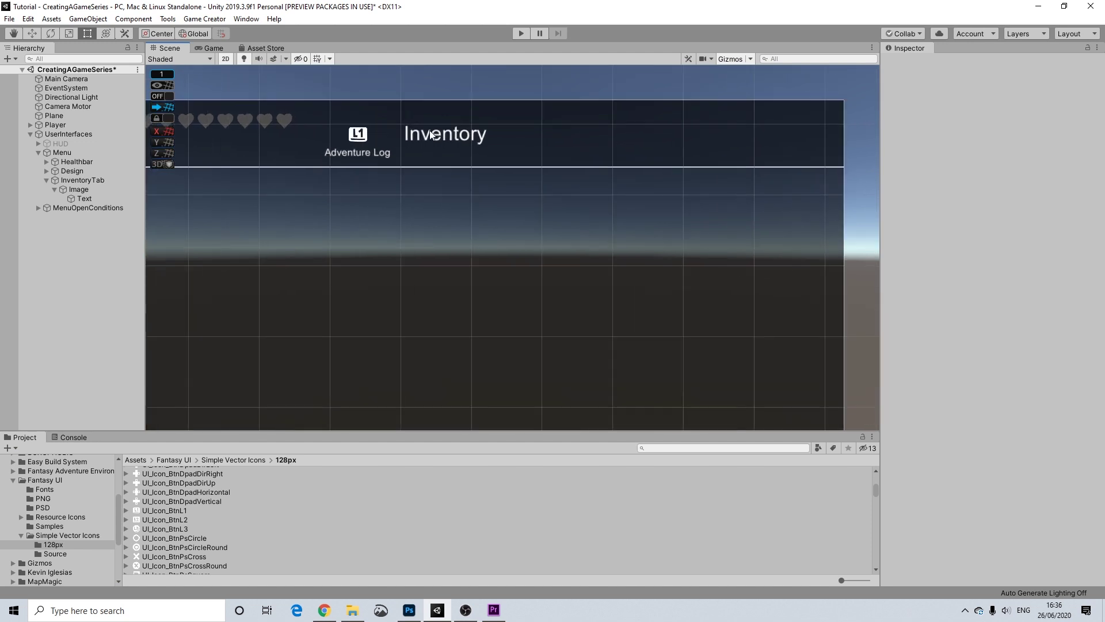
{"action": "left_click", "coordinate": [79, 189]}
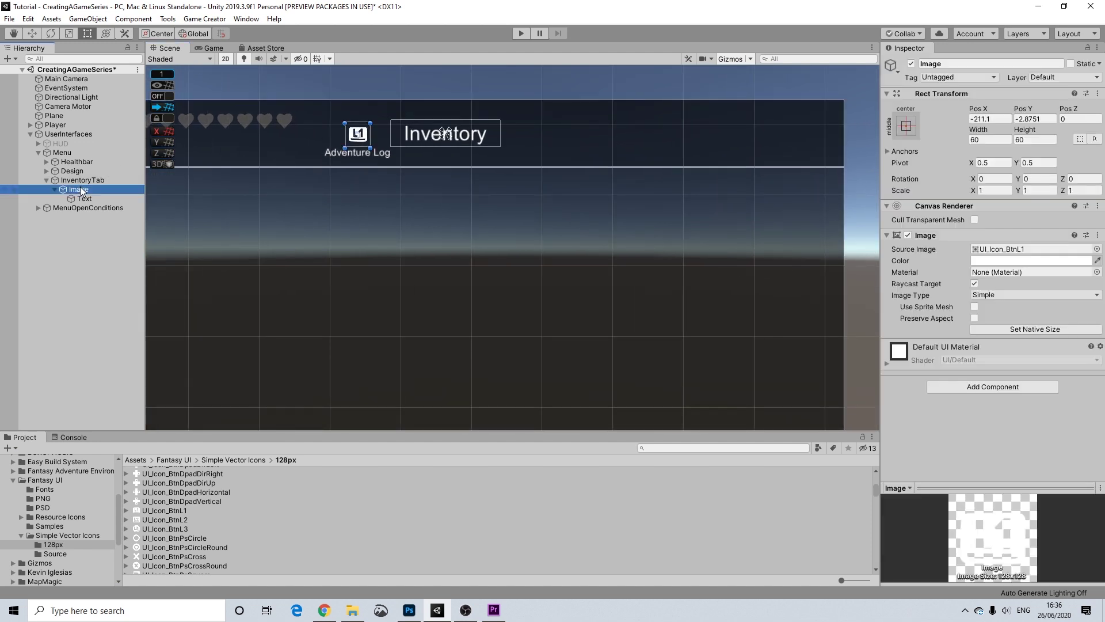
{"action": "left_click", "coordinate": [955, 61]}
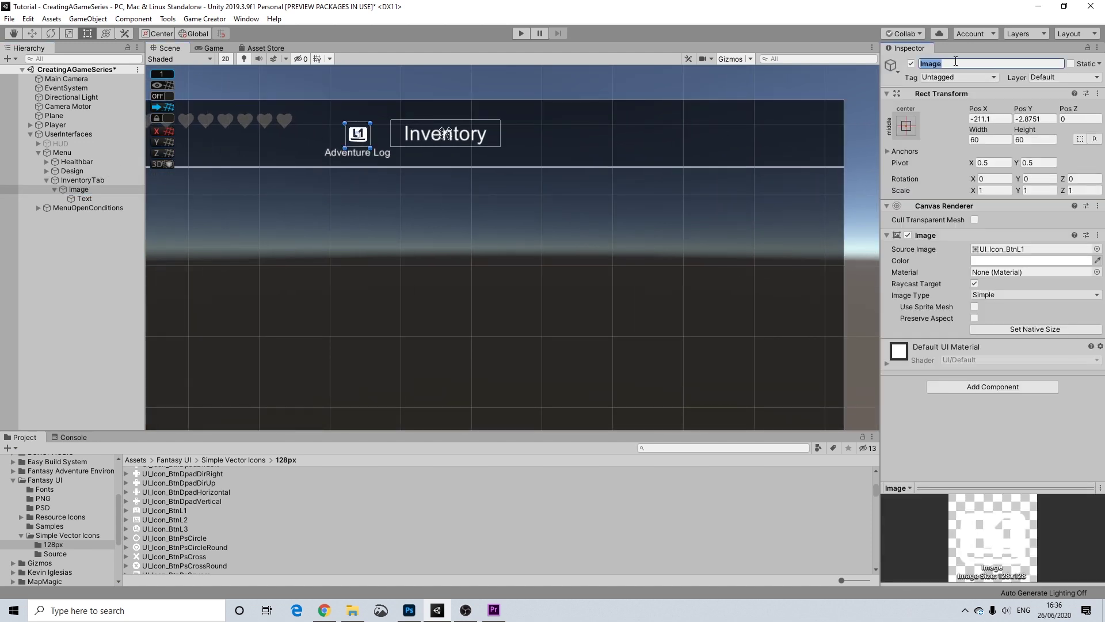
{"action": "type", "text": "L1"}
{"action": "left_click", "coordinate": [71, 191]}
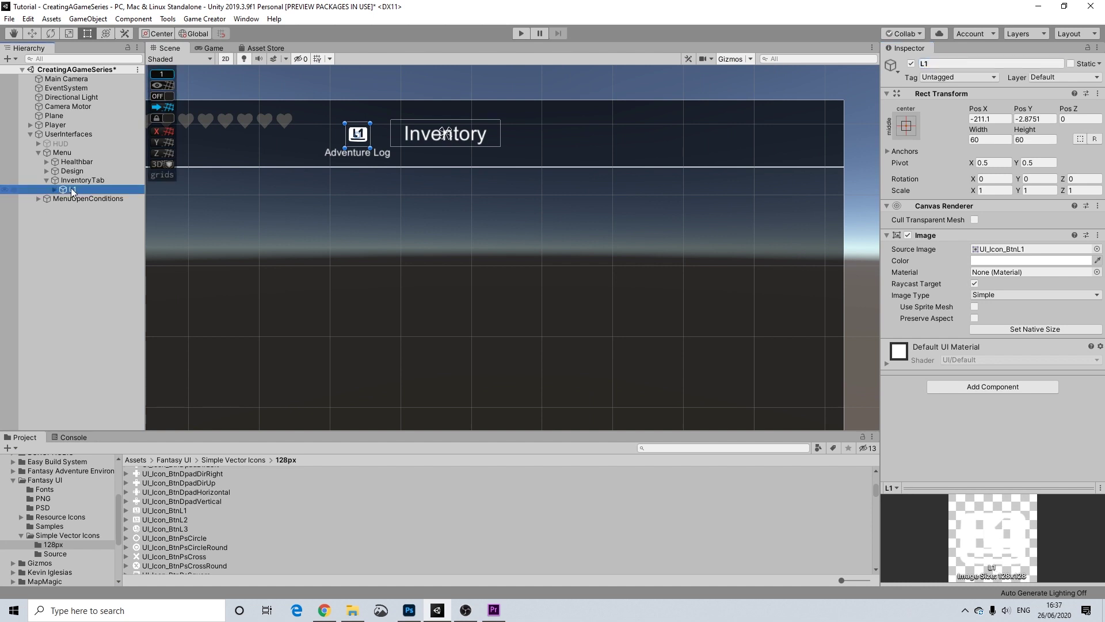
{"action": "key", "text": "ctrl+d"}
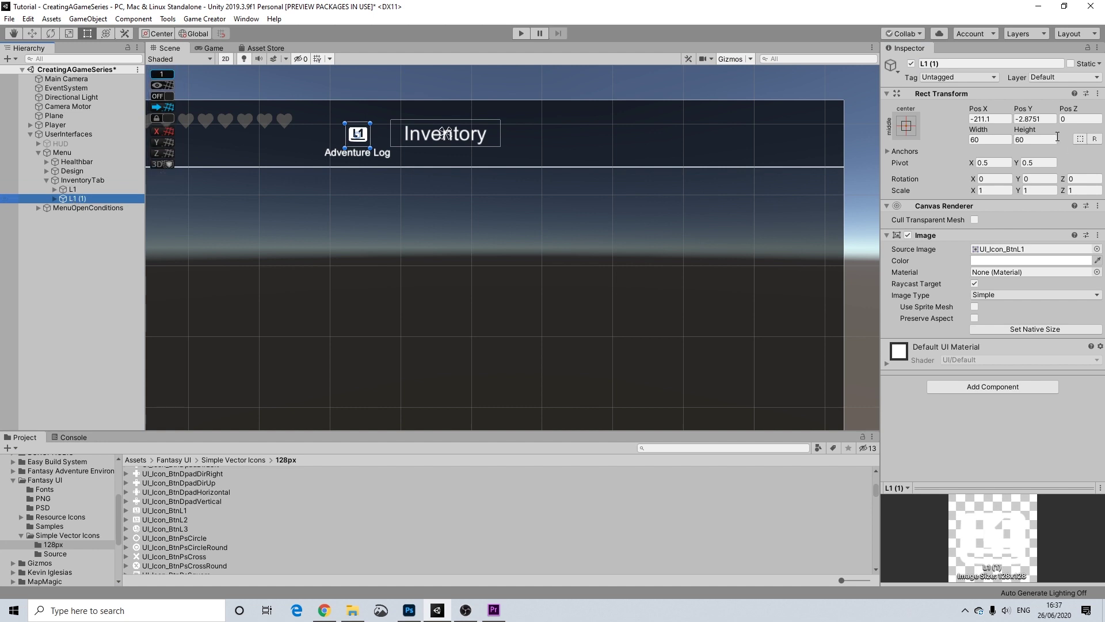
Step: Rename the duplicated L1 image as R1 and move it to the other side of the Inventory title, at Pos X about 206
{"action": "left_click", "coordinate": [953, 67]}
{"action": "type", "text": "R1"}
{"action": "key", "text": "Return"}
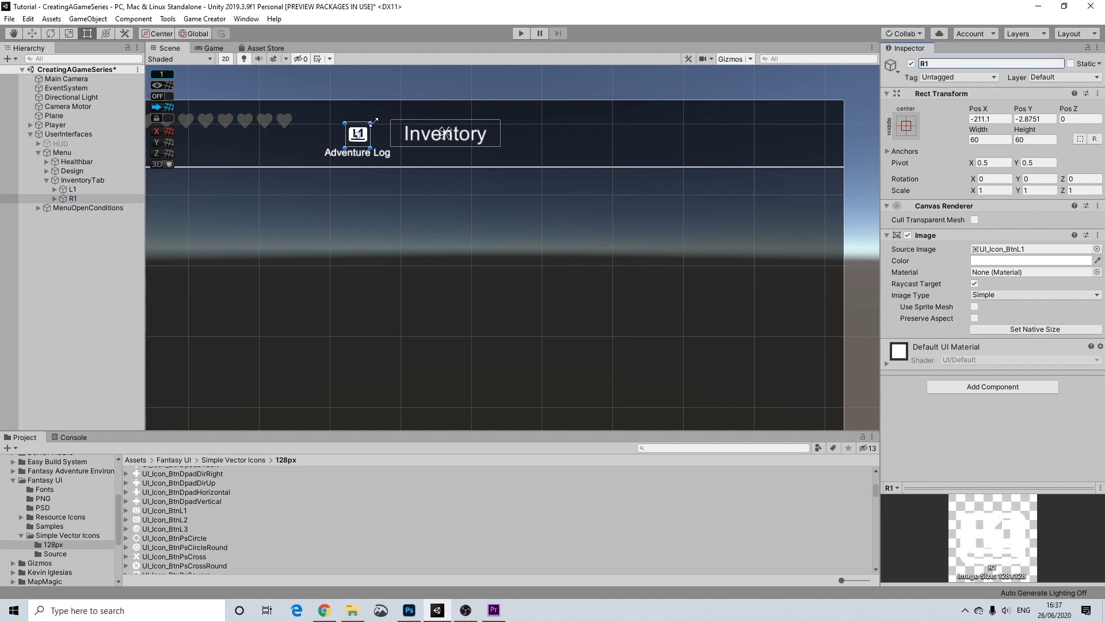
{"action": "left_click", "coordinate": [367, 135]}
{"action": "left_click_drag", "start_coordinate": [367, 135], "coordinate": [545, 137]}
Step: Change the text of the label under the R1 image to System
{"action": "left_click", "coordinate": [531, 157]}
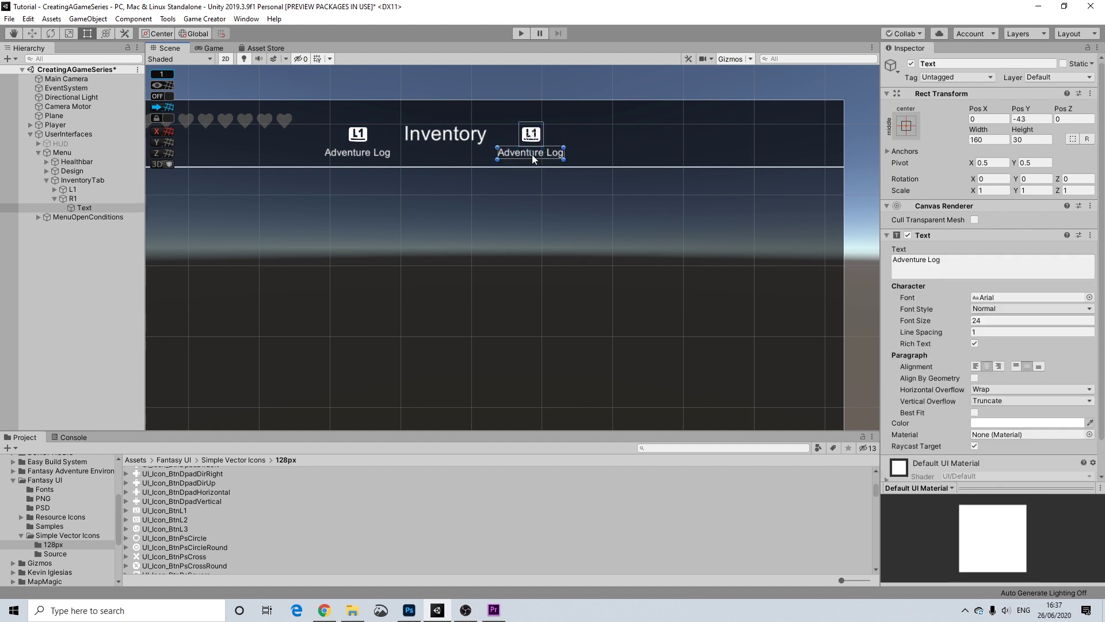
{"action": "left_click", "coordinate": [947, 260]}
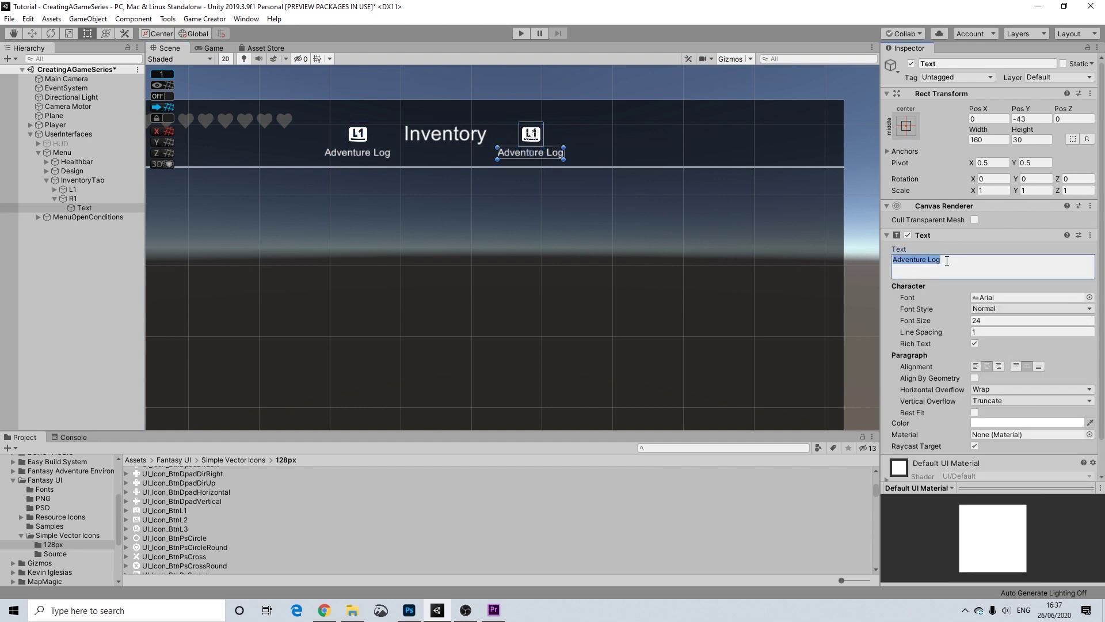
{"action": "type", "text": "System"}
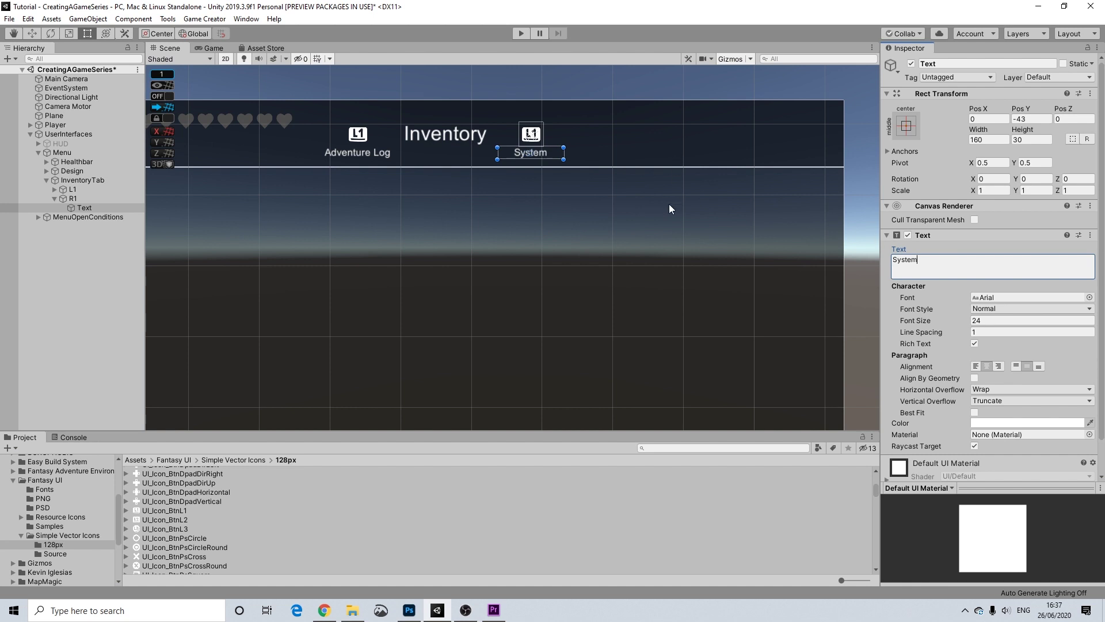
Step: Assign the UI_Icon_BtnR1 sprite as the source image of the R1 object
{"action": "left_click", "coordinate": [173, 520]}
{"action": "scroll", "coordinate": [177, 517], "scroll_direction": "down", "scroll_amount": 3}
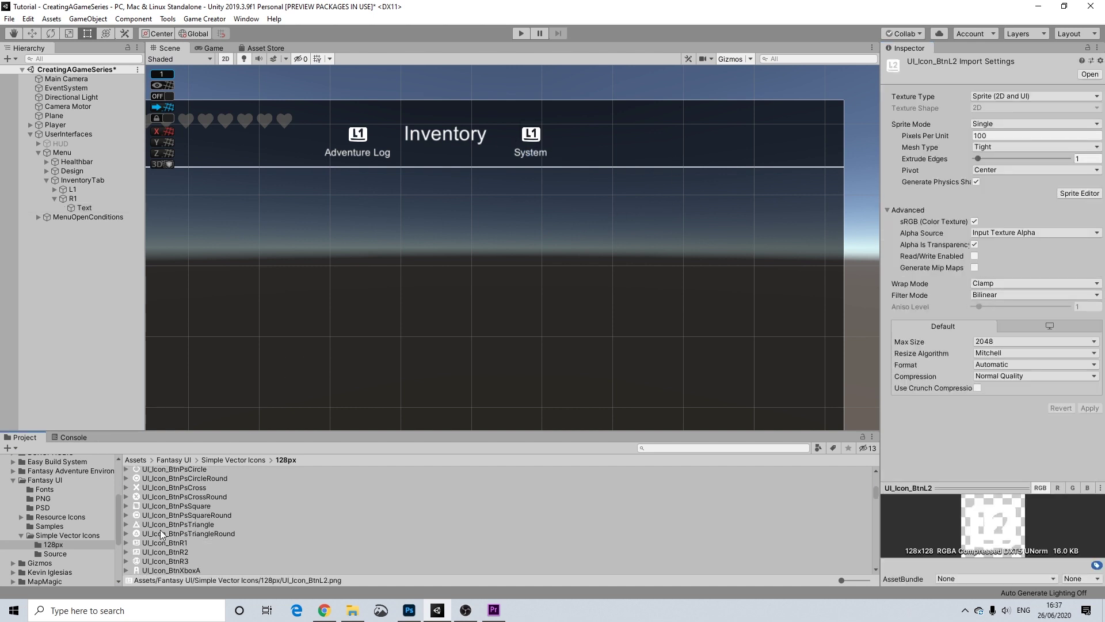
{"action": "left_click", "coordinate": [537, 142]}
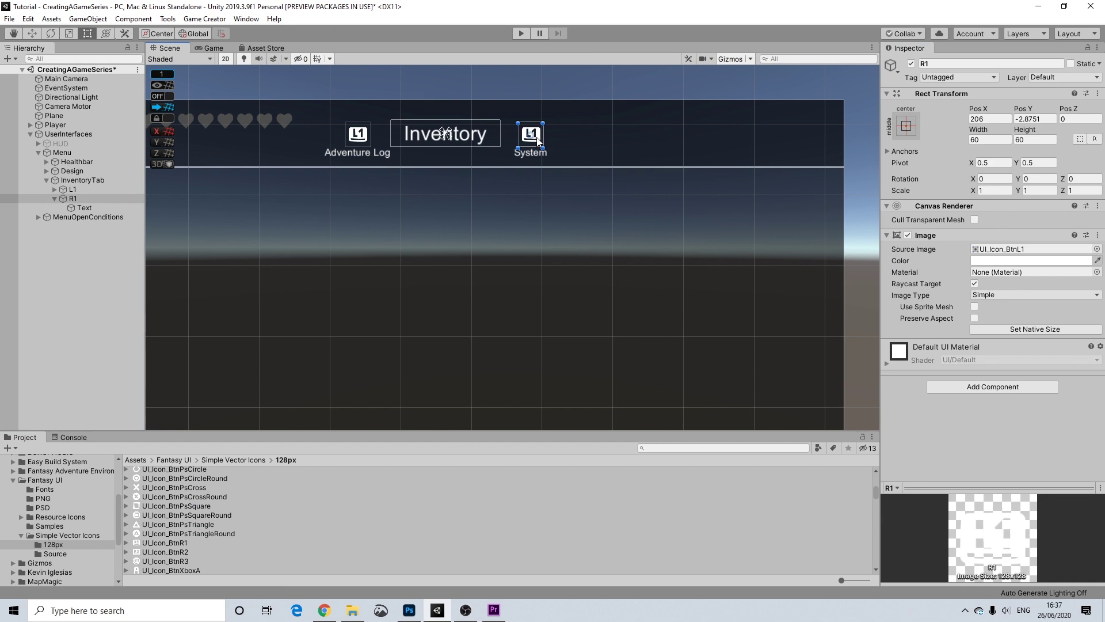
{"action": "left_click_drag", "start_coordinate": [155, 546], "coordinate": [1001, 248]}
{"action": "left_click", "coordinate": [599, 96]}
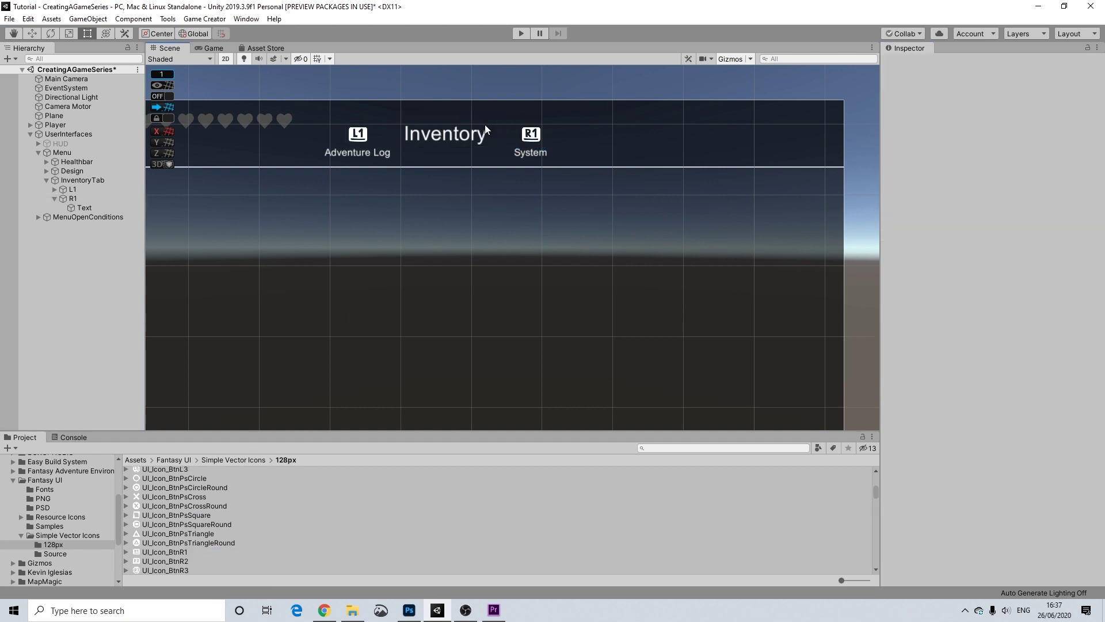
Step: Examine the overall menu layout, including the hearts, the Inventory title and the L1 and R1 navigation labels
{"action": "scroll", "coordinate": [424, 198], "scroll_direction": "down", "scroll_amount": 4}
{"action": "middle_click_drag", "start_coordinate": [458, 177], "coordinate": [456, 181]}
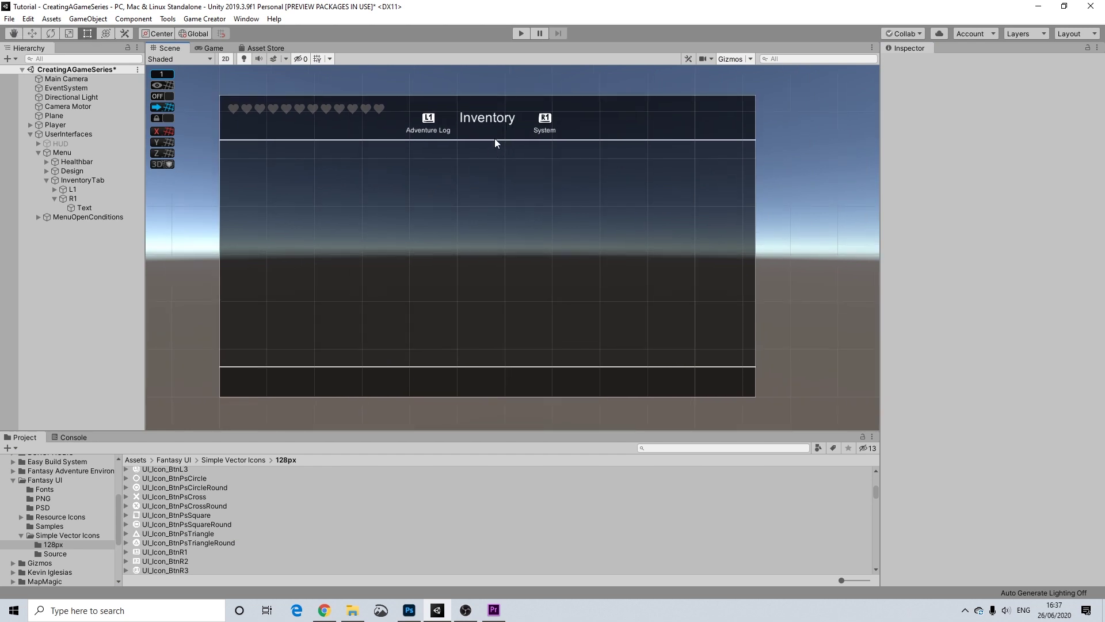
{"action": "scroll", "coordinate": [494, 144], "scroll_direction": "up", "scroll_amount": 3}
{"action": "scroll", "coordinate": [482, 147], "scroll_direction": "down", "scroll_amount": 4}
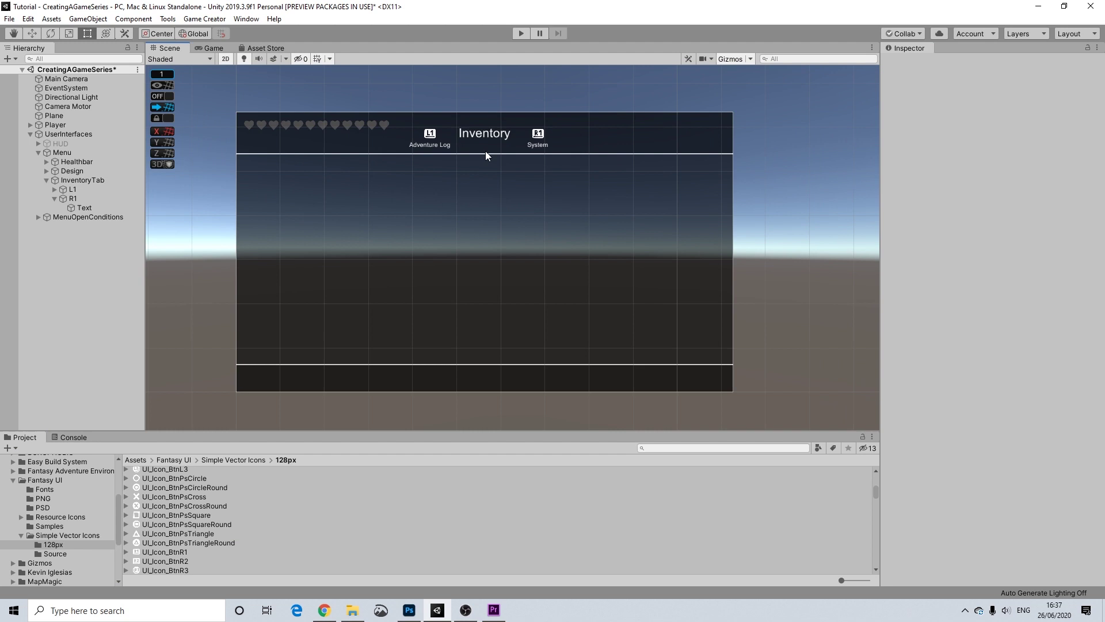
{"action": "scroll", "coordinate": [482, 155], "scroll_direction": "up", "scroll_amount": 3}
{"action": "mouse_move", "coordinate": [484, 154]}
{"action": "middle_mouse_down"}
{"action": "mouse_move", "coordinate": [493, 130]}
{"action": "mouse_move", "coordinate": [495, 156]}
{"action": "middle_mouse_up"}
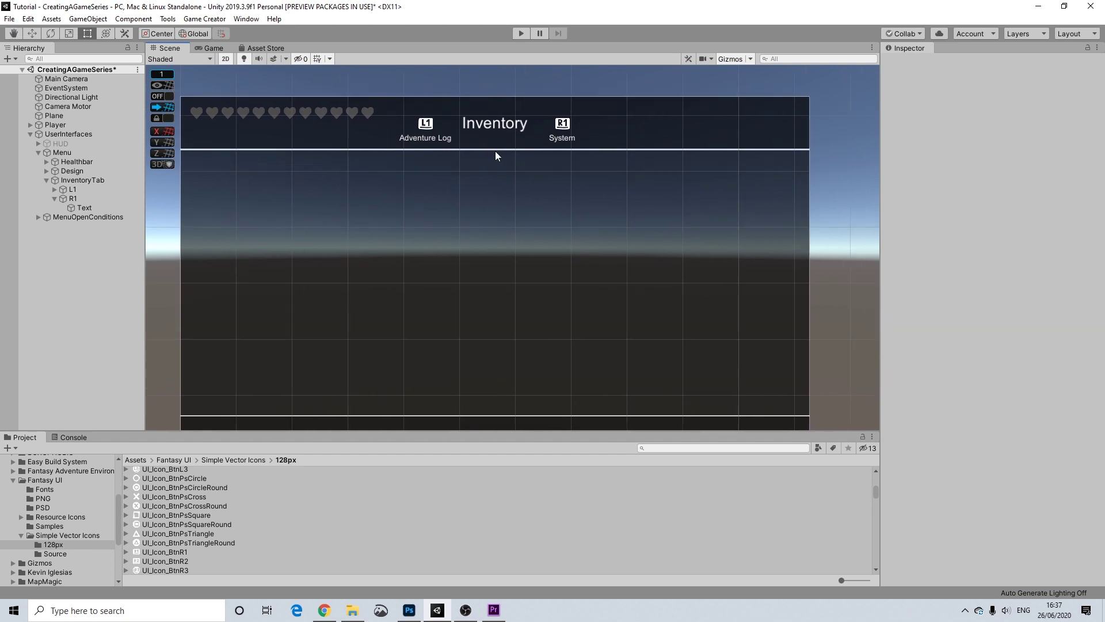
{"action": "scroll", "coordinate": [496, 155], "scroll_direction": "up", "scroll_amount": 1}
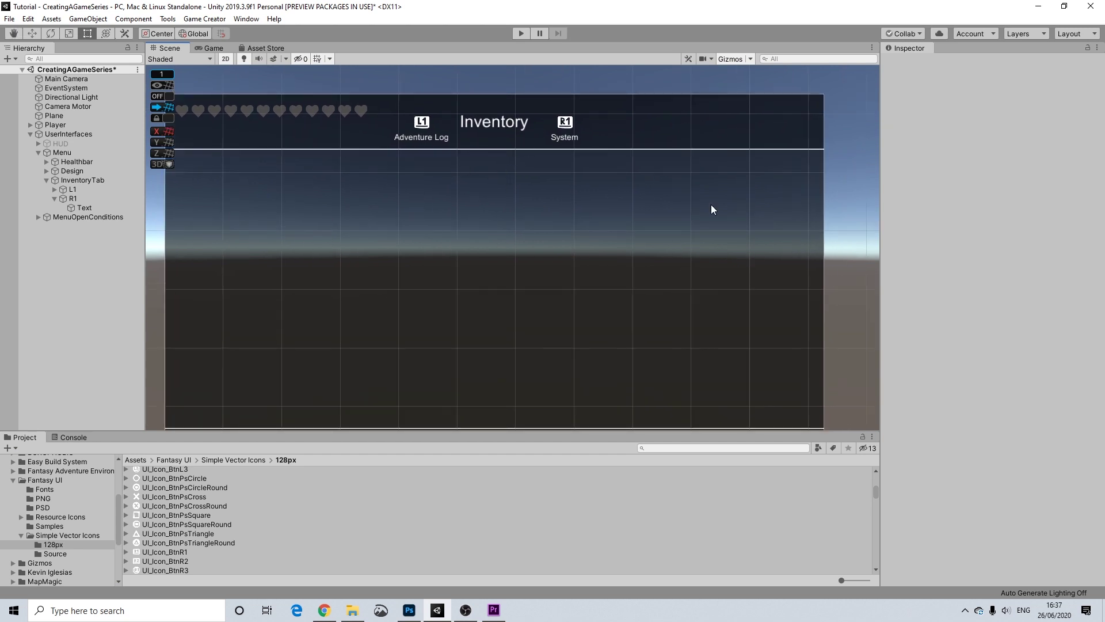
{"action": "scroll", "coordinate": [634, 208], "scroll_direction": "down", "scroll_amount": 1}
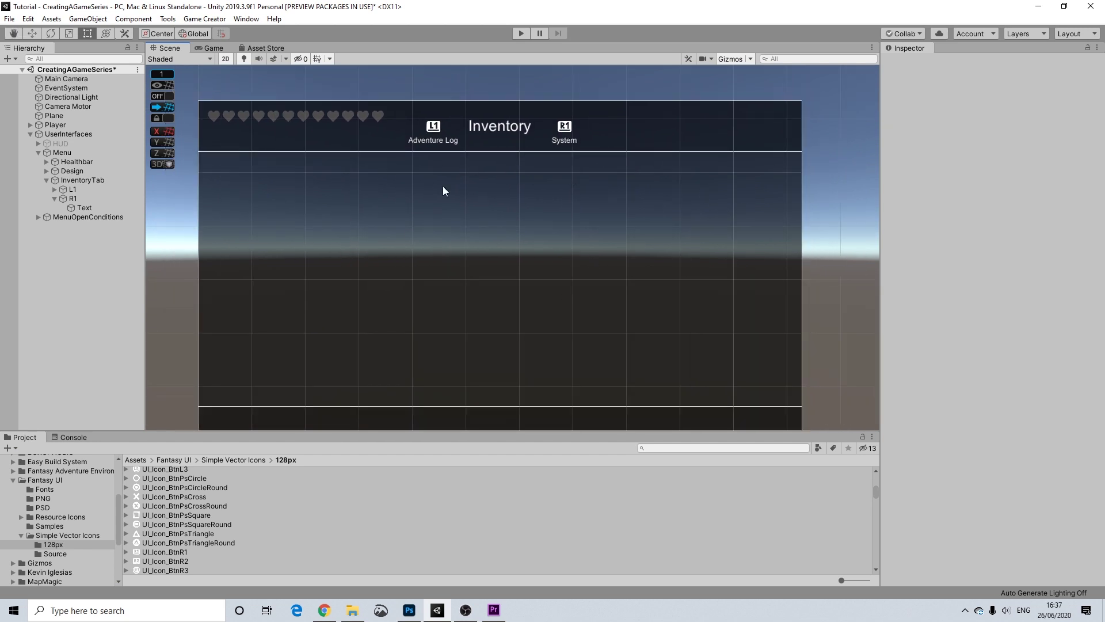
{"action": "middle_click_drag", "start_coordinate": [541, 229], "coordinate": [533, 210]}
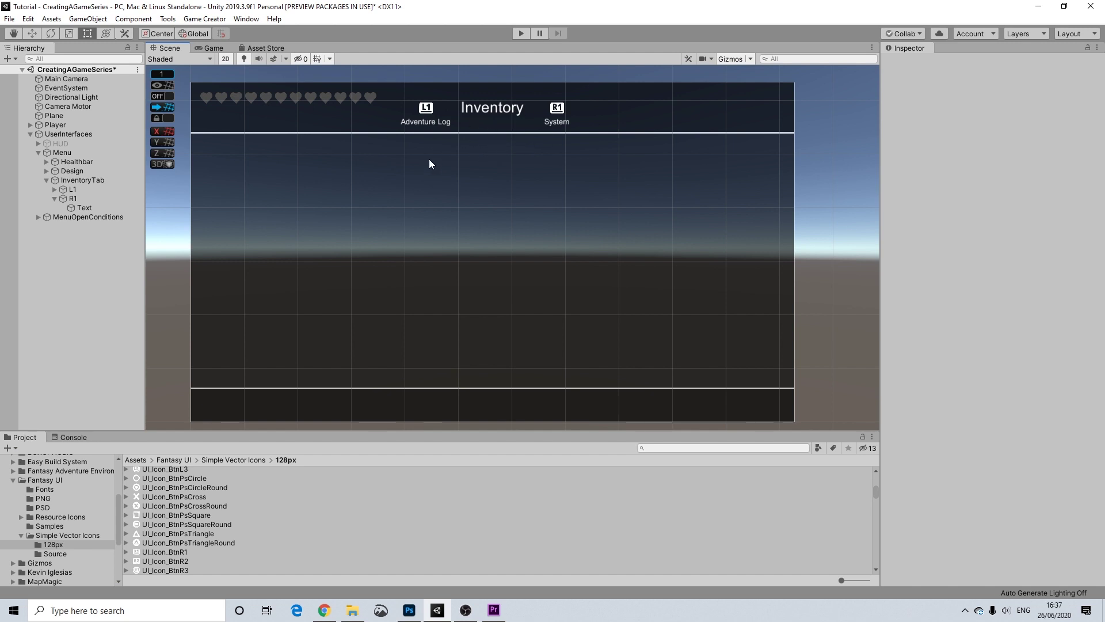
{"action": "left_click", "coordinate": [55, 198]}
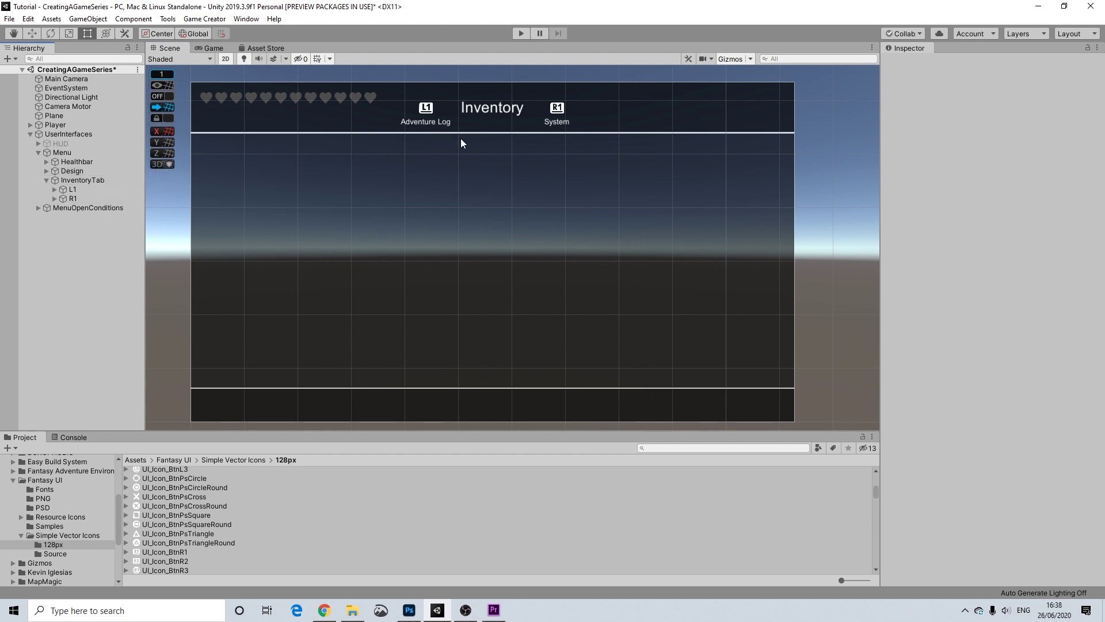
{"action": "middle_click_drag", "start_coordinate": [512, 151], "coordinate": [512, 144]}
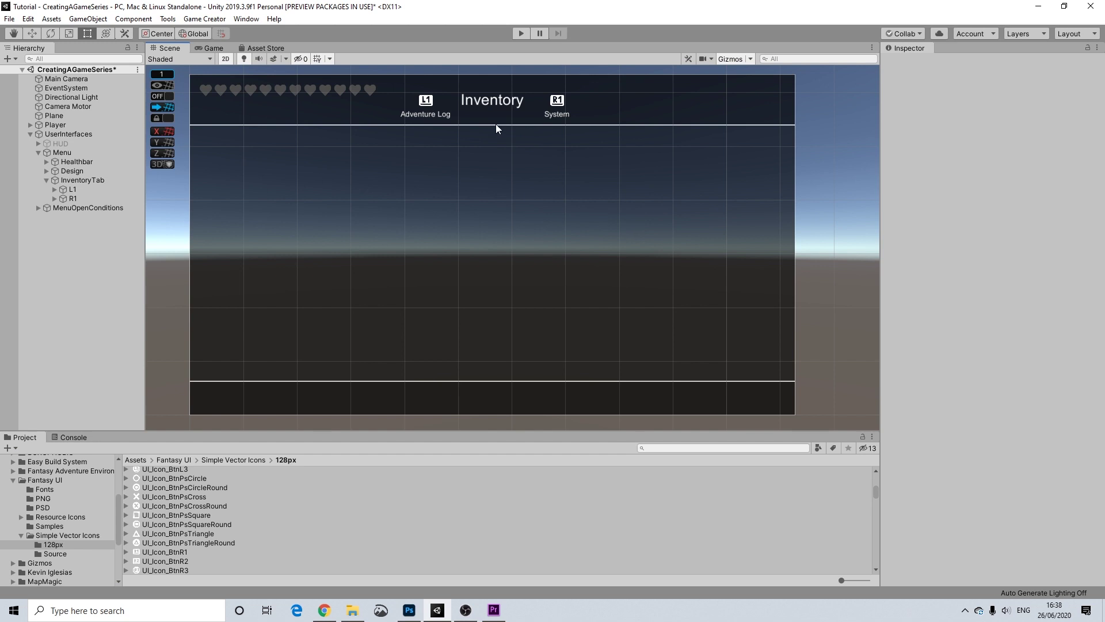
{"action": "middle_click_drag", "start_coordinate": [539, 143], "coordinate": [455, 142]}
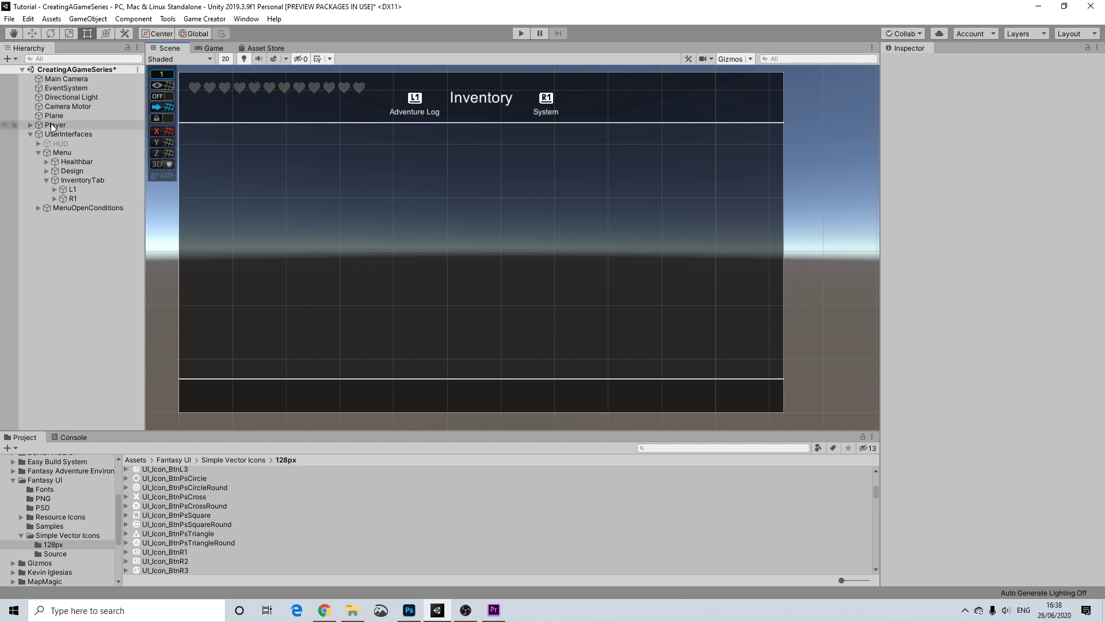
Step: Add a Post-process Layer component to the Main Camera
{"action": "left_click", "coordinate": [66, 80]}
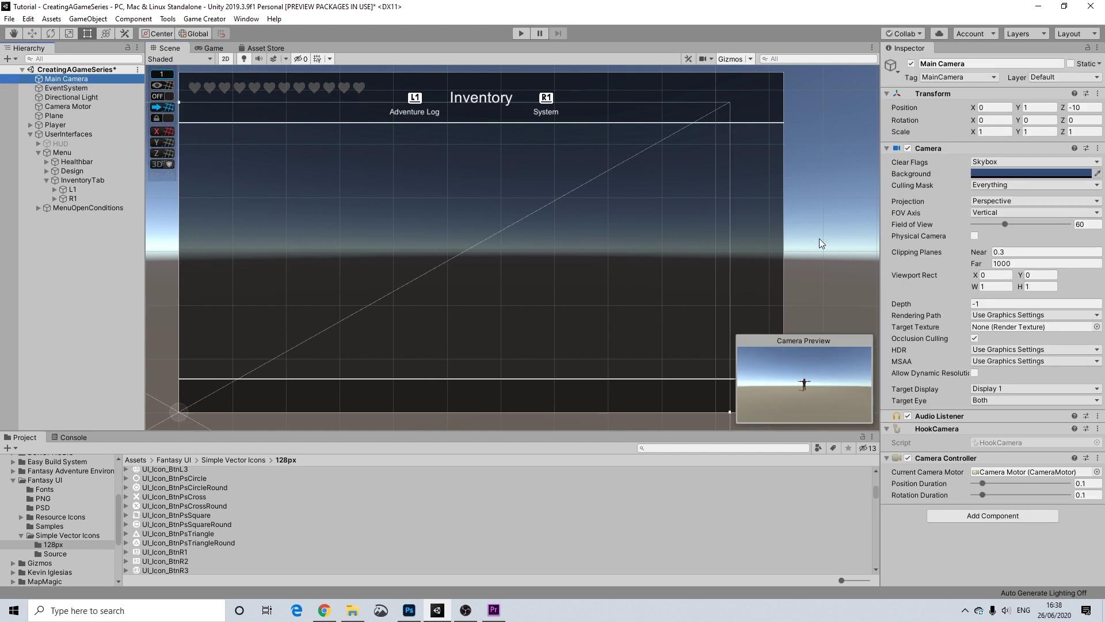
{"action": "left_click", "coordinate": [959, 516]}
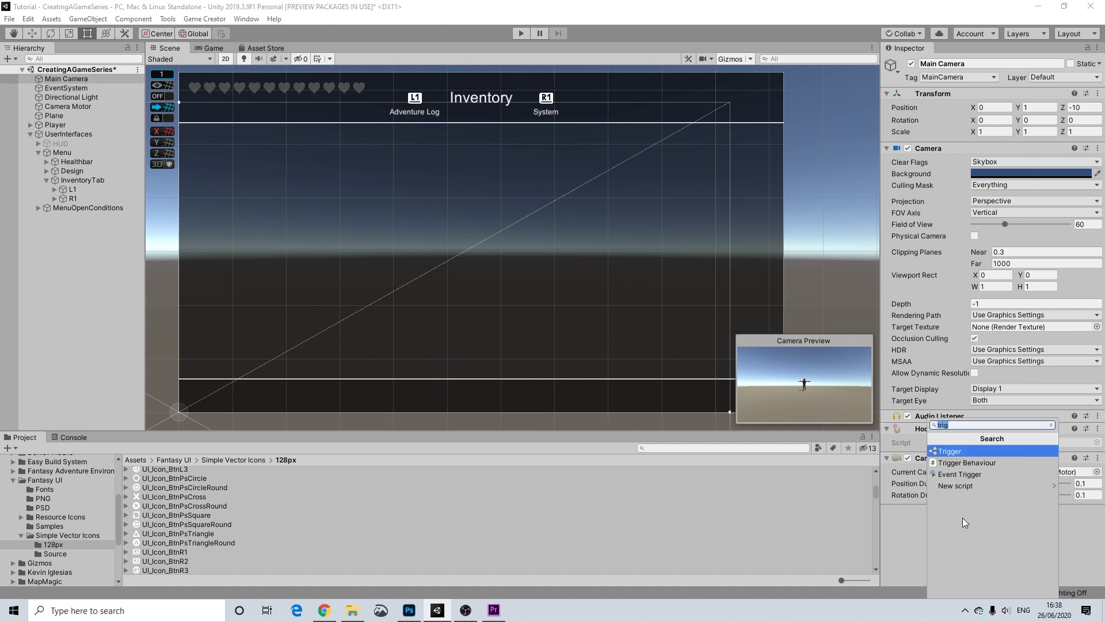
{"action": "type", "text": "post"}
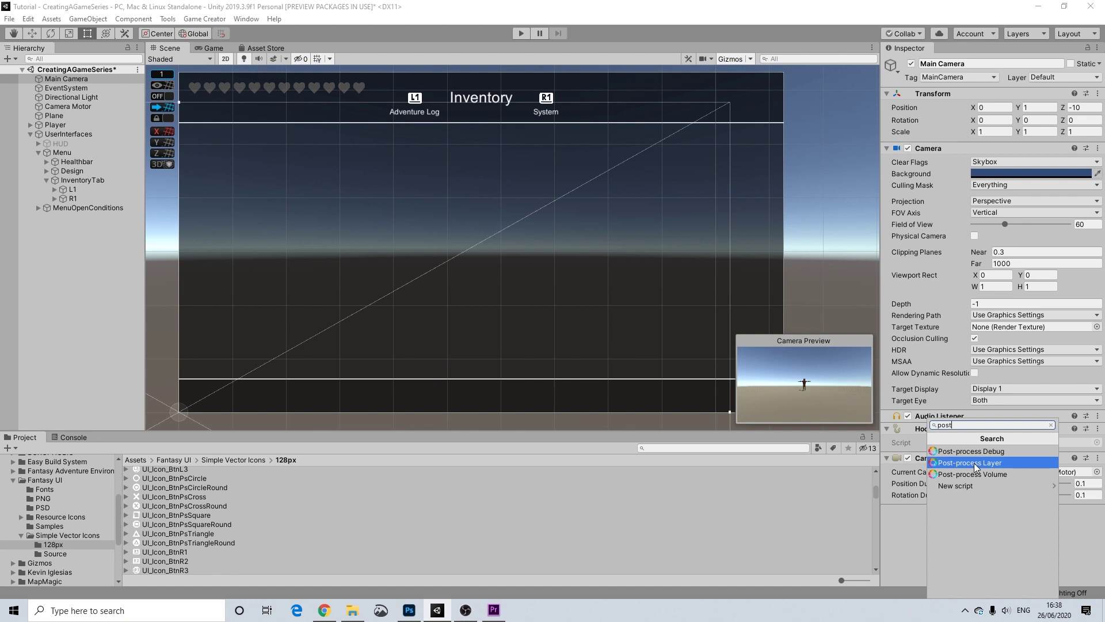
{"action": "left_click", "coordinate": [977, 464]}
Step: Check the PostProc entry at User Layer 11 in the project's Tags & Layers settings
{"action": "scroll", "coordinate": [1009, 447], "scroll_direction": "down", "scroll_amount": 5}
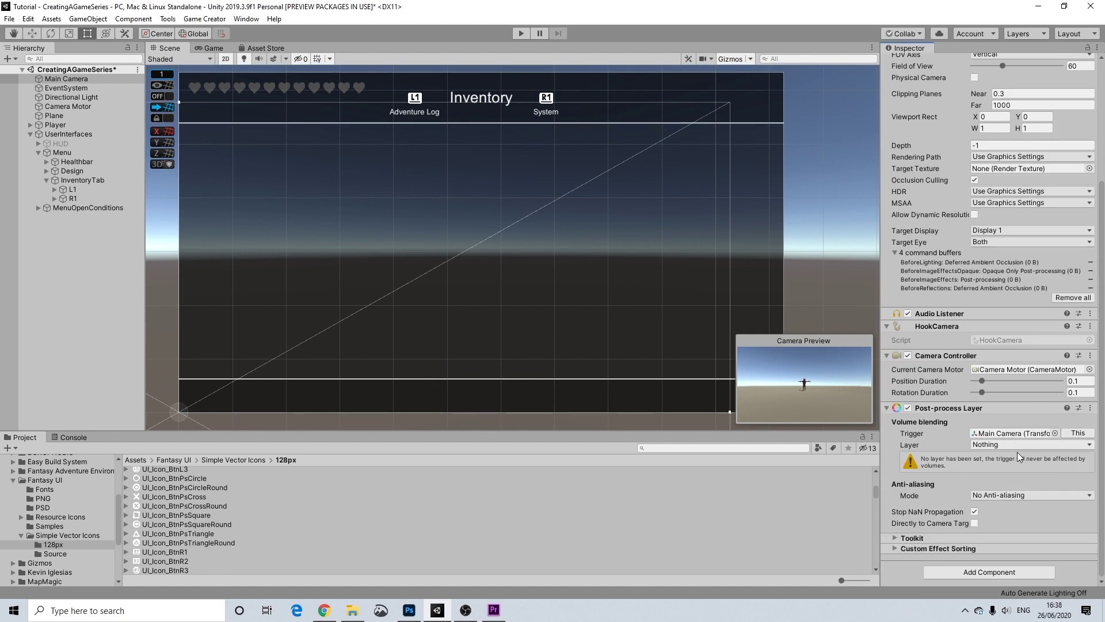
{"action": "left_click", "coordinate": [987, 448]}
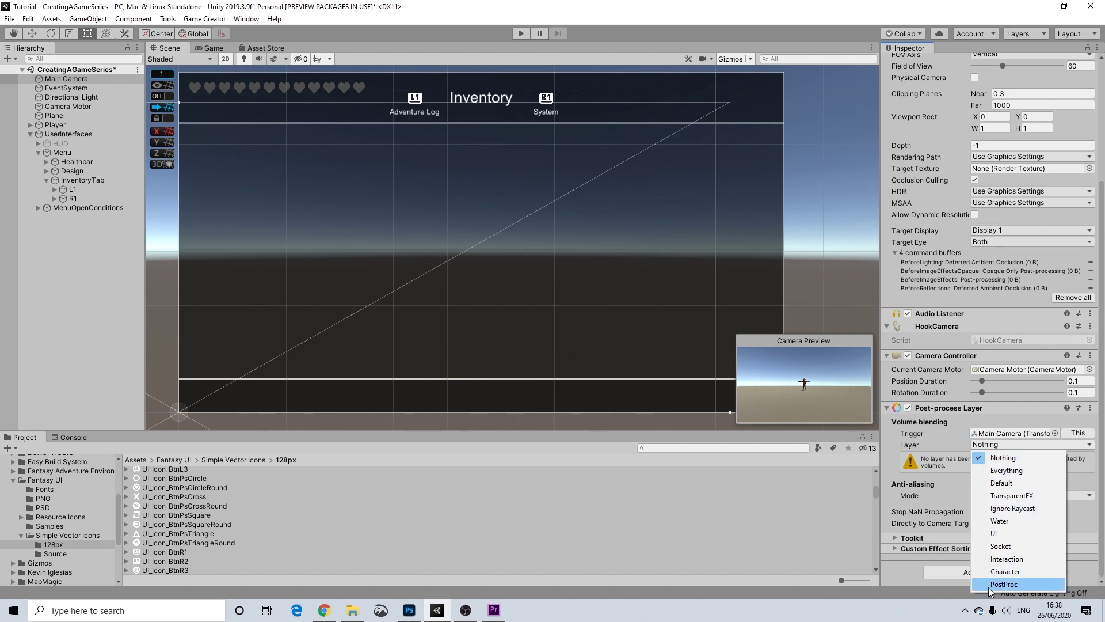
{"action": "left_click", "coordinate": [1020, 34]}
{"action": "left_click", "coordinate": [1020, 34]}
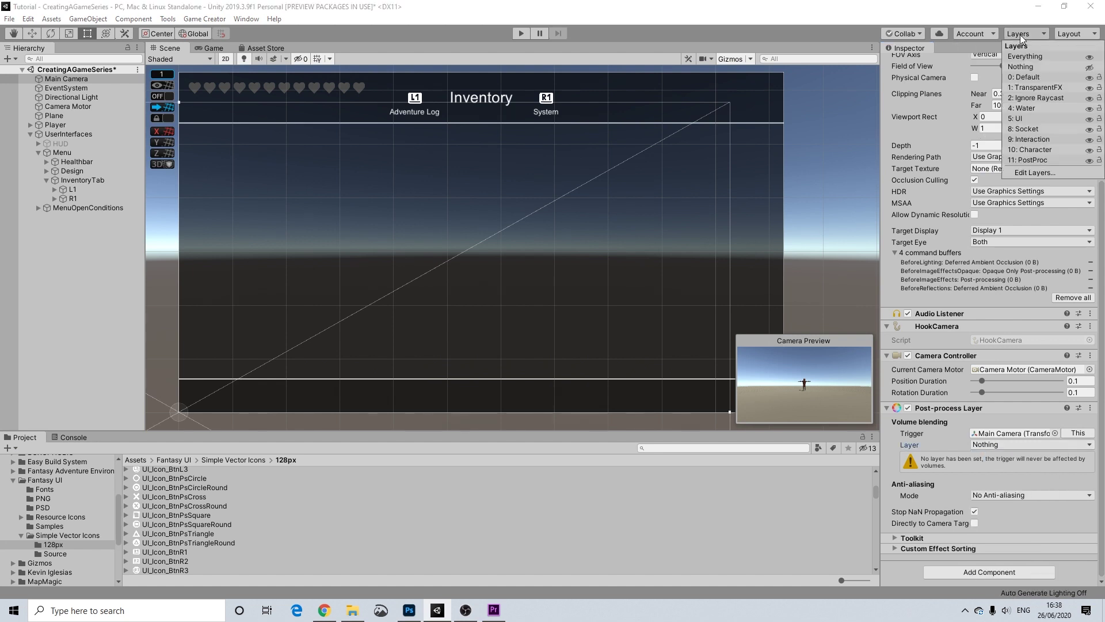
{"action": "left_click", "coordinate": [1028, 174]}
{"action": "left_click", "coordinate": [971, 257]}
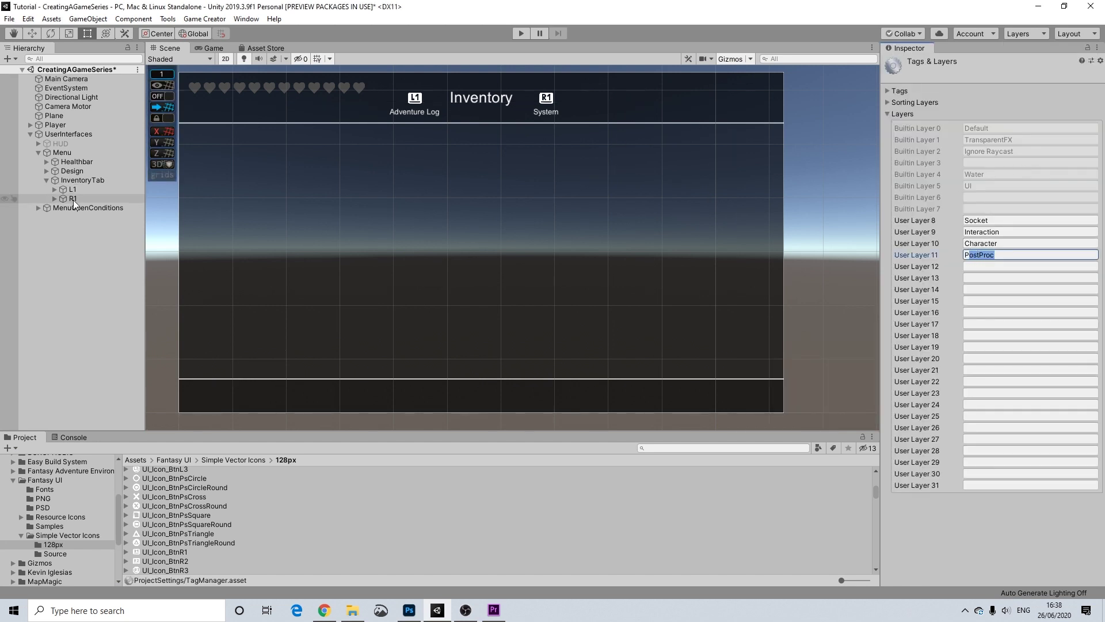
Step: Set the volume blending layer of the Main Camera's Post-process Layer to PostProc
{"action": "left_click", "coordinate": [70, 80]}
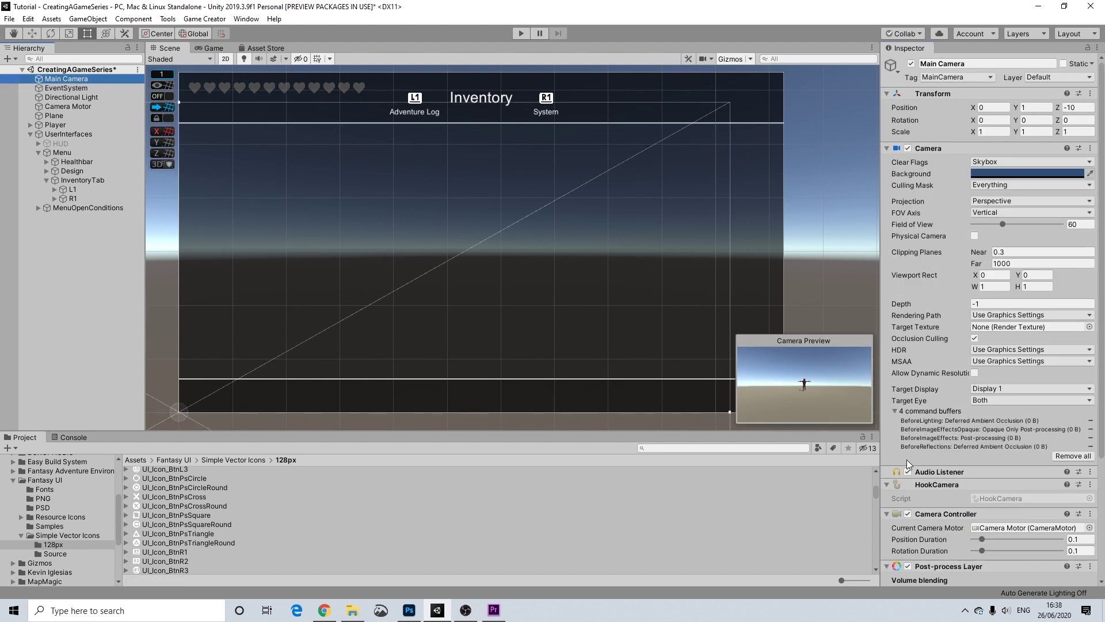
{"action": "scroll", "coordinate": [982, 500], "scroll_direction": "down", "scroll_amount": 5}
{"action": "left_click", "coordinate": [996, 448]}
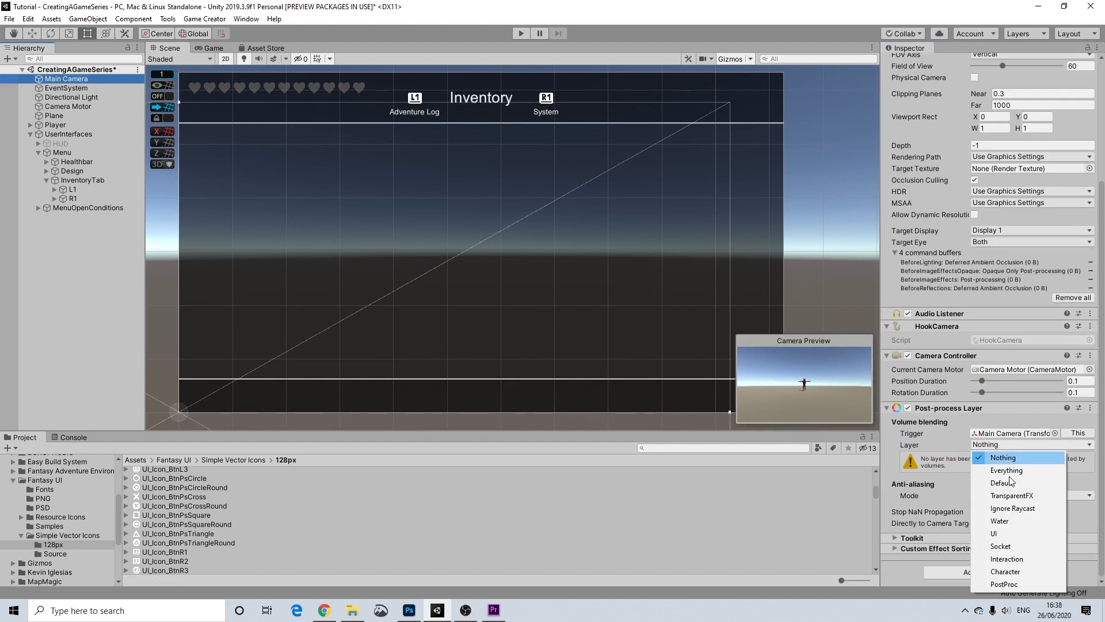
{"action": "left_click", "coordinate": [1001, 584]}
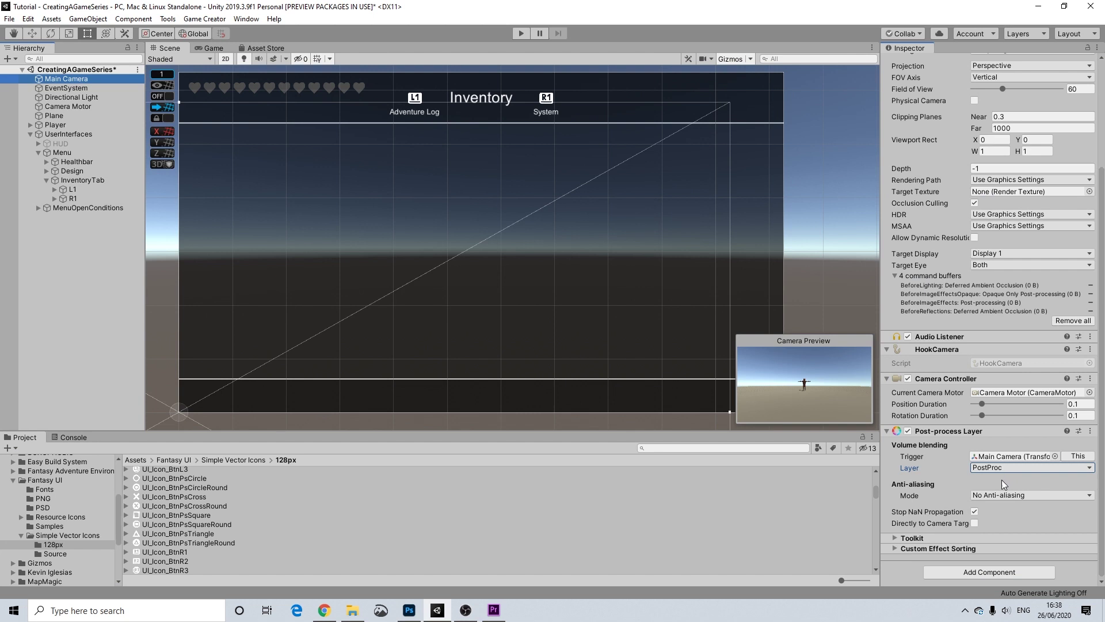
{"action": "left_click", "coordinate": [935, 433]}
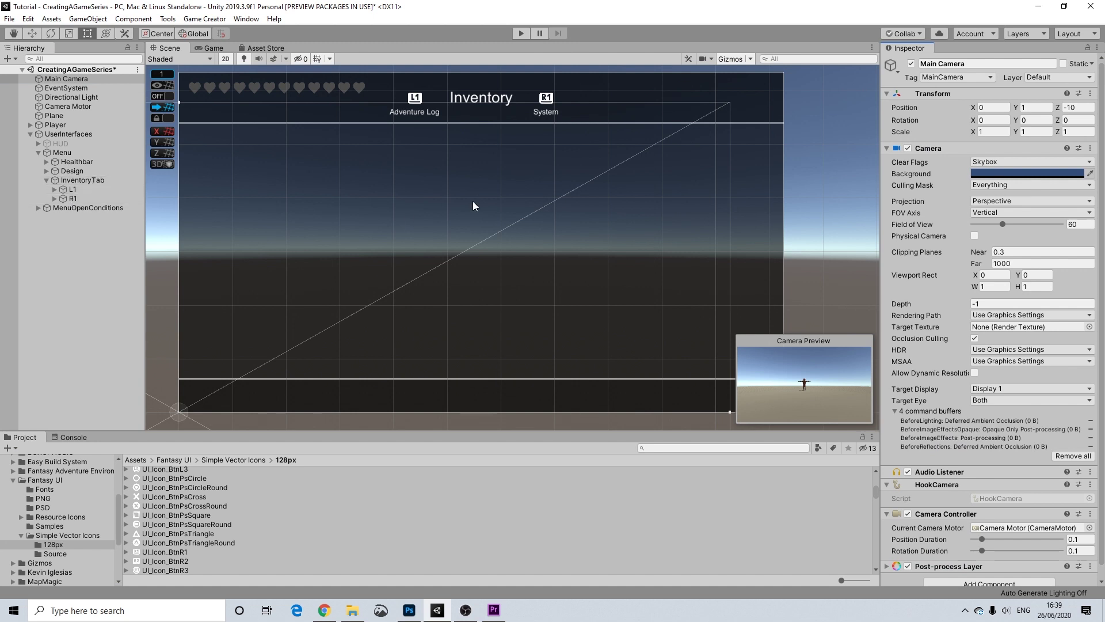
Step: Add a global Post-process Volume with a new profile to the Menu object
{"action": "left_click", "coordinate": [62, 152]}
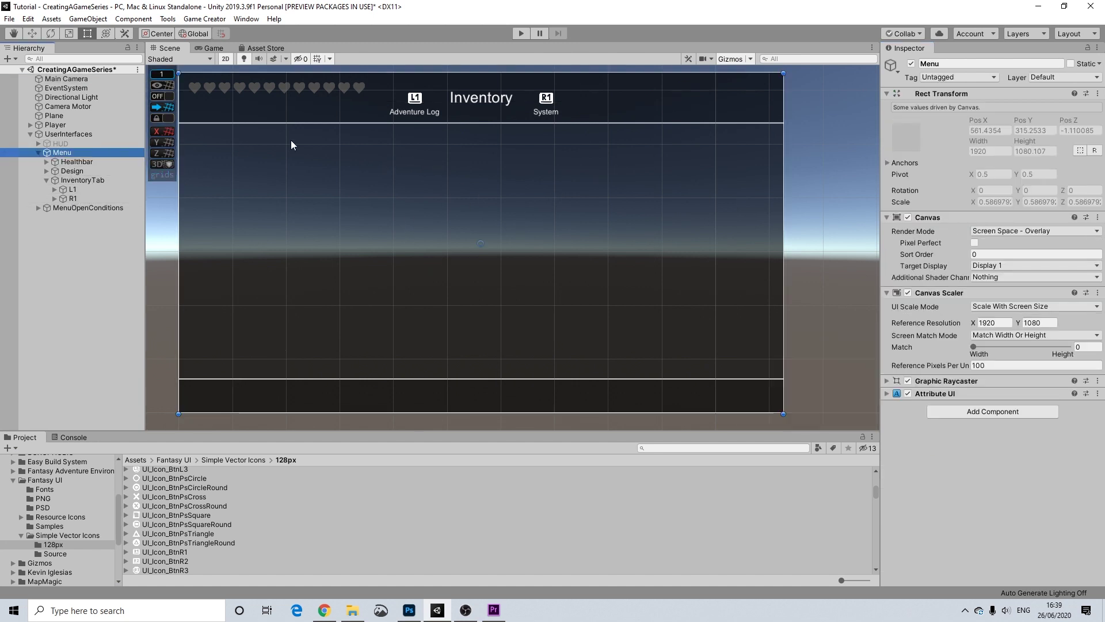
{"action": "left_click", "coordinate": [955, 412]}
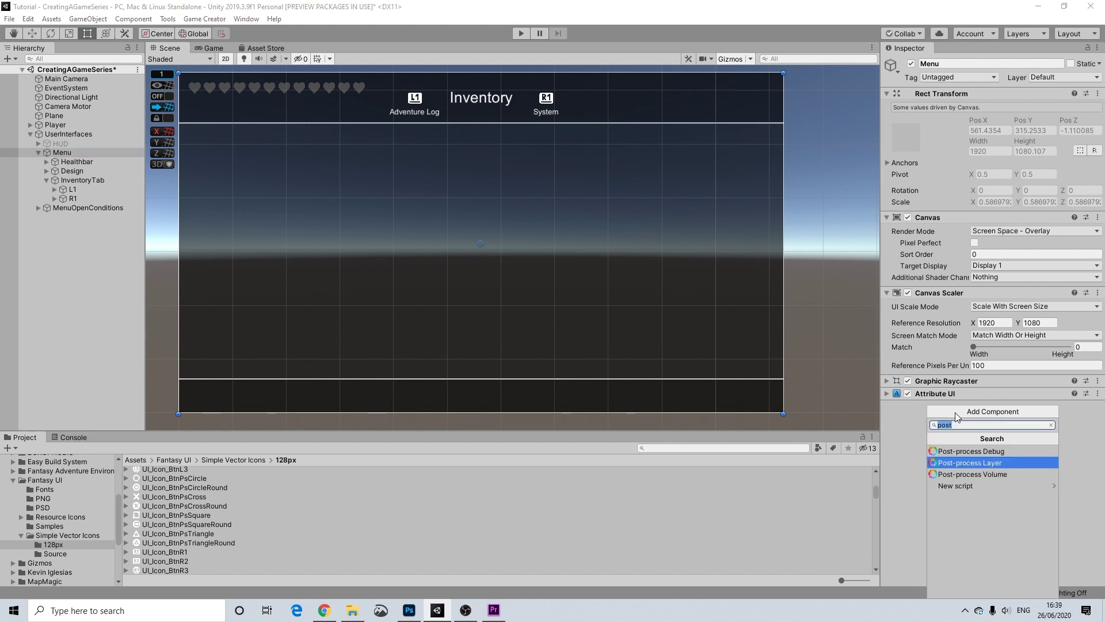
{"action": "left_click", "coordinate": [988, 475]}
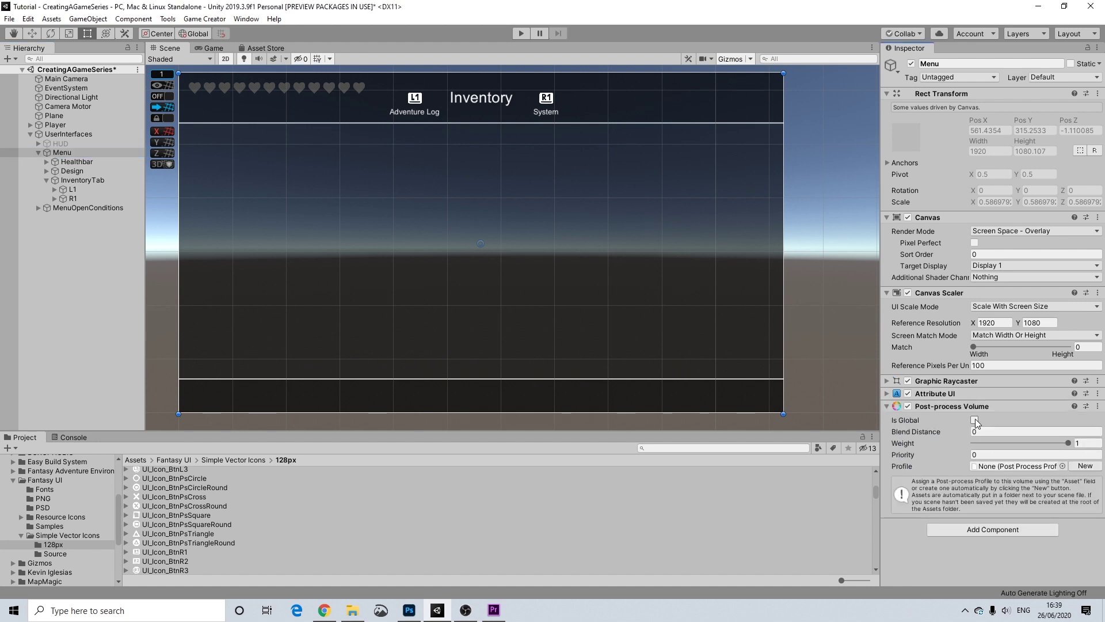
{"action": "left_click", "coordinate": [975, 420]}
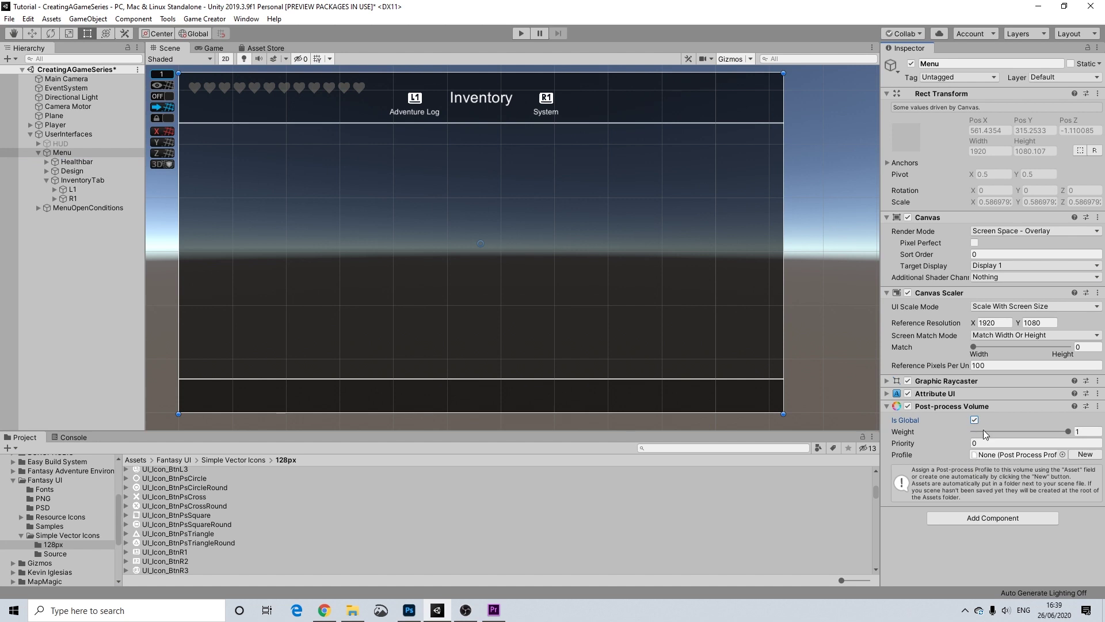
{"action": "left_click", "coordinate": [1085, 455]}
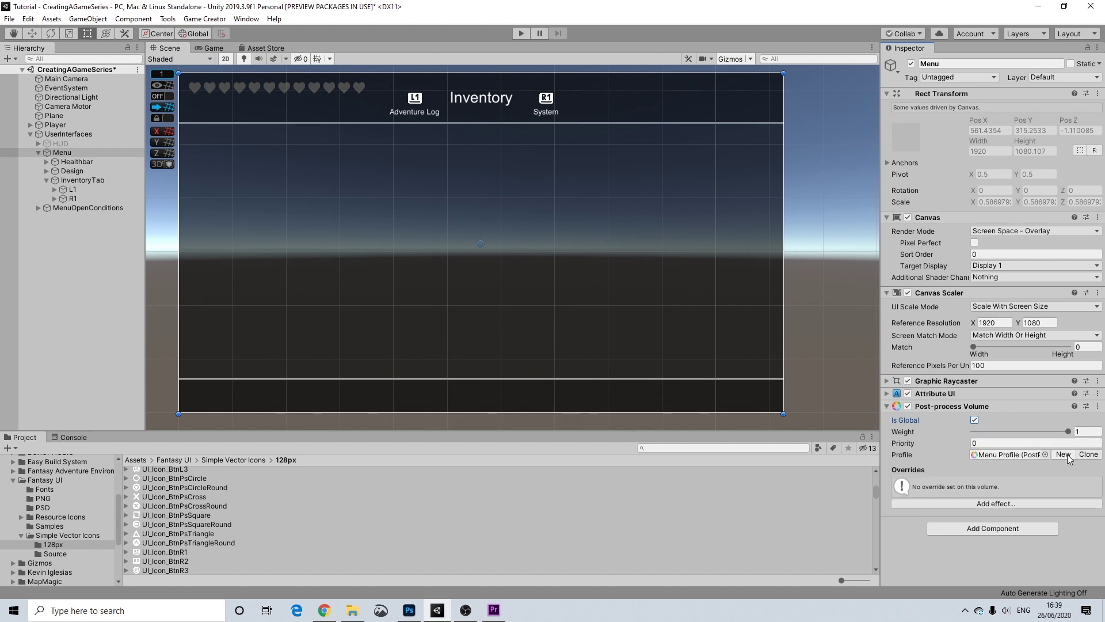
Step: Add a Depth Of Field effect to the Menu's volume and enable its Focus Distance, Aperture, Focal Length and Max Blur Size overrides
{"action": "left_click", "coordinate": [990, 504]}
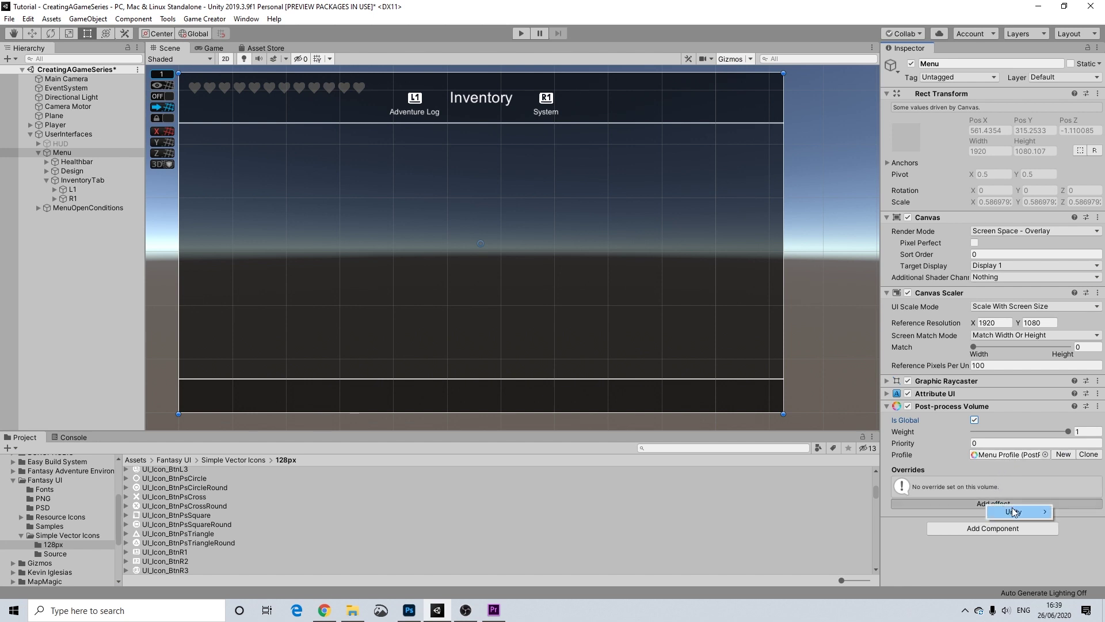
{"action": "mouse_move", "coordinate": [1015, 513]}
{"action": "left_click", "coordinate": [912, 449]}
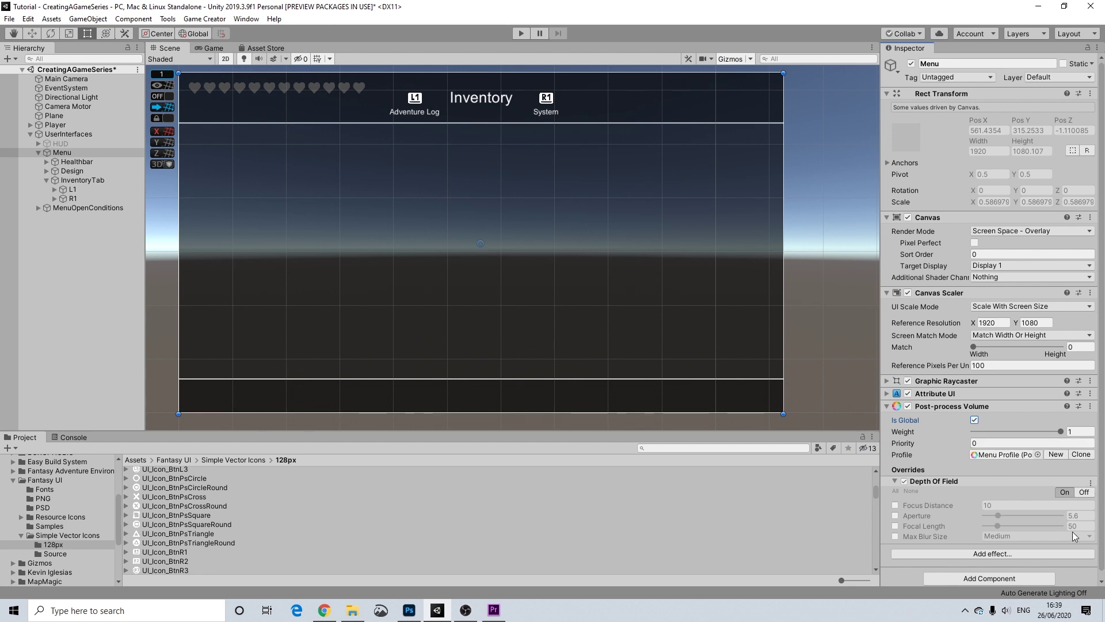
{"action": "left_click", "coordinate": [895, 505]}
{"action": "left_click", "coordinate": [895, 515]}
{"action": "left_click", "coordinate": [896, 525]}
{"action": "left_click", "coordinate": [896, 536]}
Step: Set the Depth Of Field's Focus Distance to 1 and its Max Blur Size to Very Large
{"action": "left_click", "coordinate": [966, 507]}
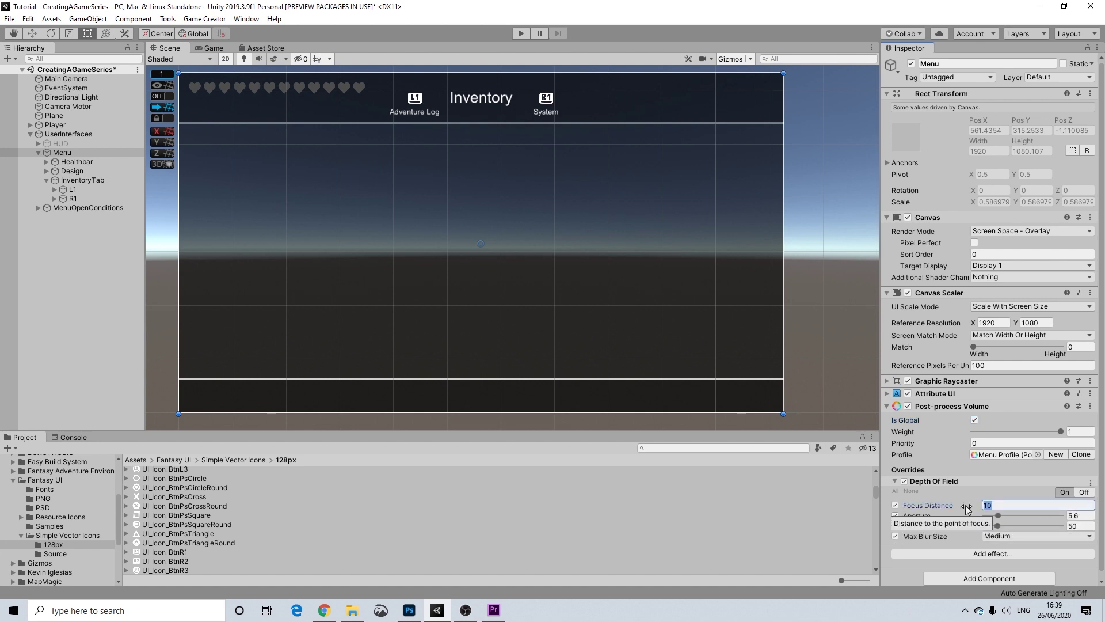
{"action": "left_click", "coordinate": [1037, 536]}
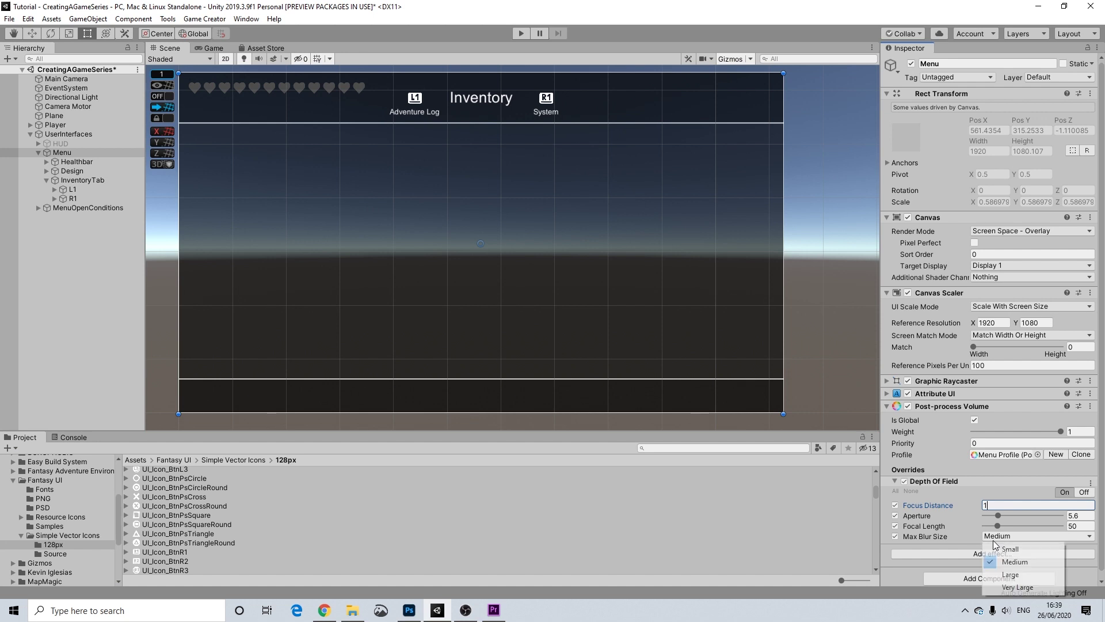
{"action": "left_click", "coordinate": [1025, 591]}
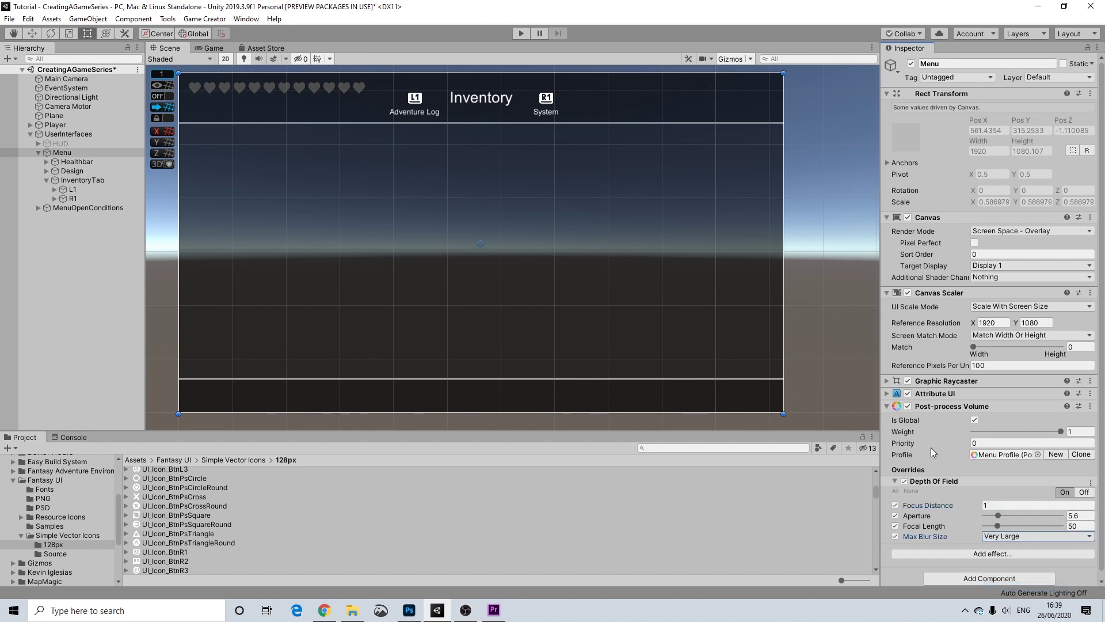
{"action": "scroll", "coordinate": [656, 292], "scroll_direction": "down", "scroll_amount": 1}
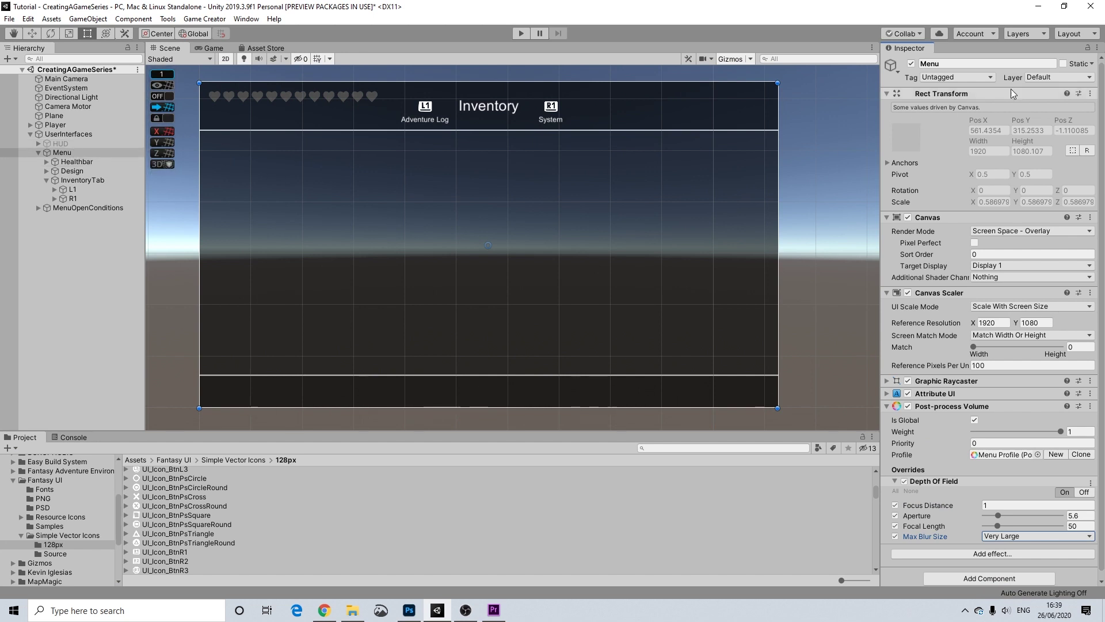
Step: Assign the Menu object to the PostProc layer, applying the change to this object only and not its children
{"action": "left_click", "coordinate": [1046, 79]}
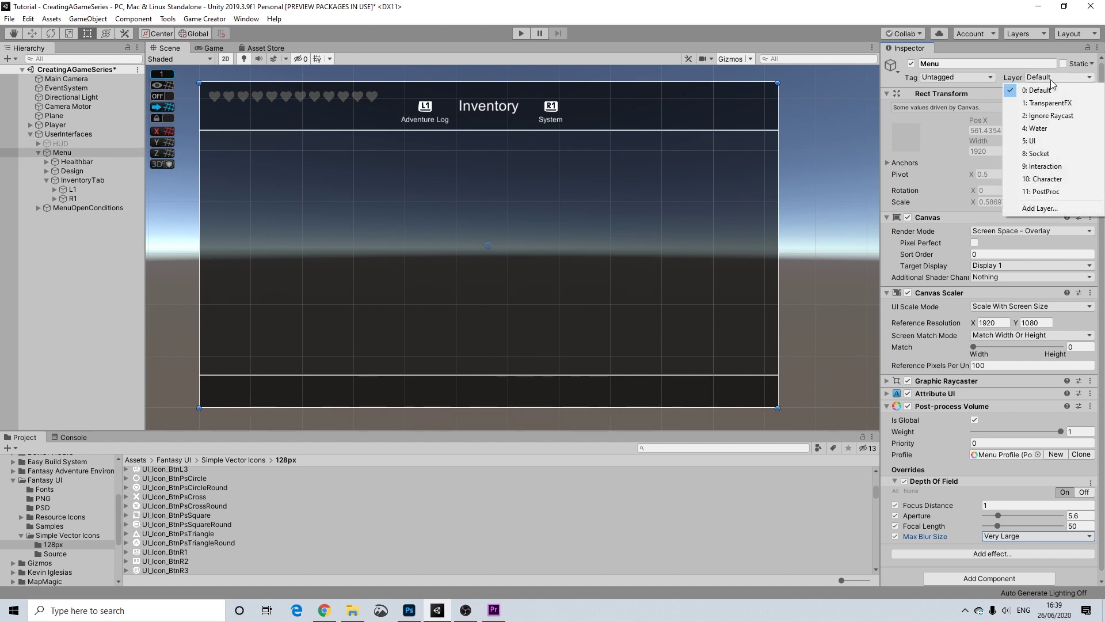
{"action": "left_click", "coordinate": [1036, 192]}
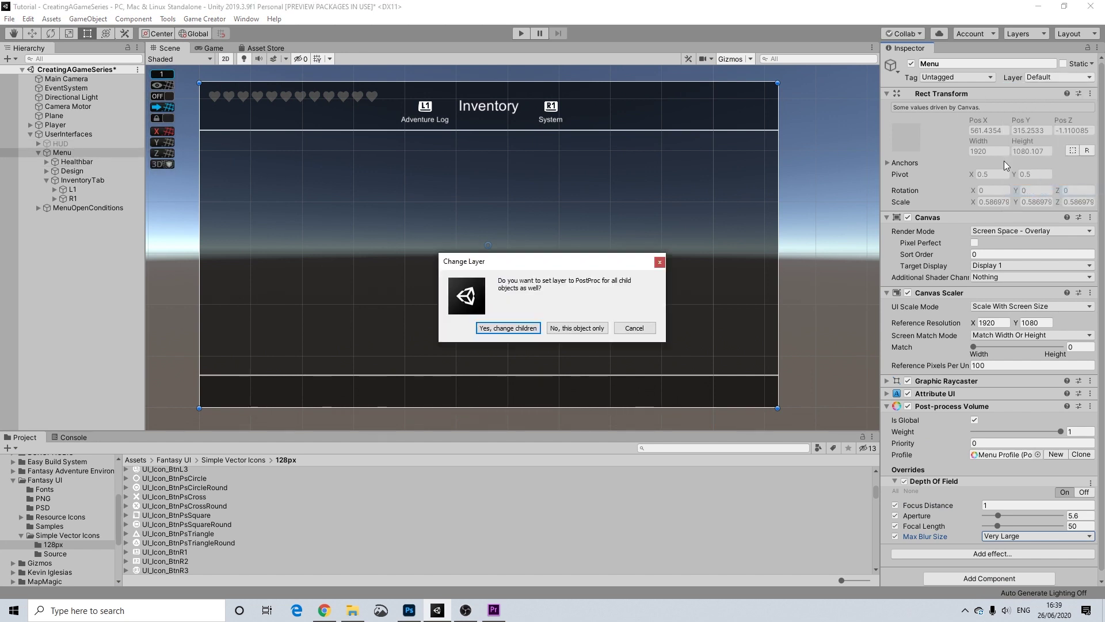
{"action": "left_click", "coordinate": [578, 330]}
{"action": "left_click", "coordinate": [817, 203]}
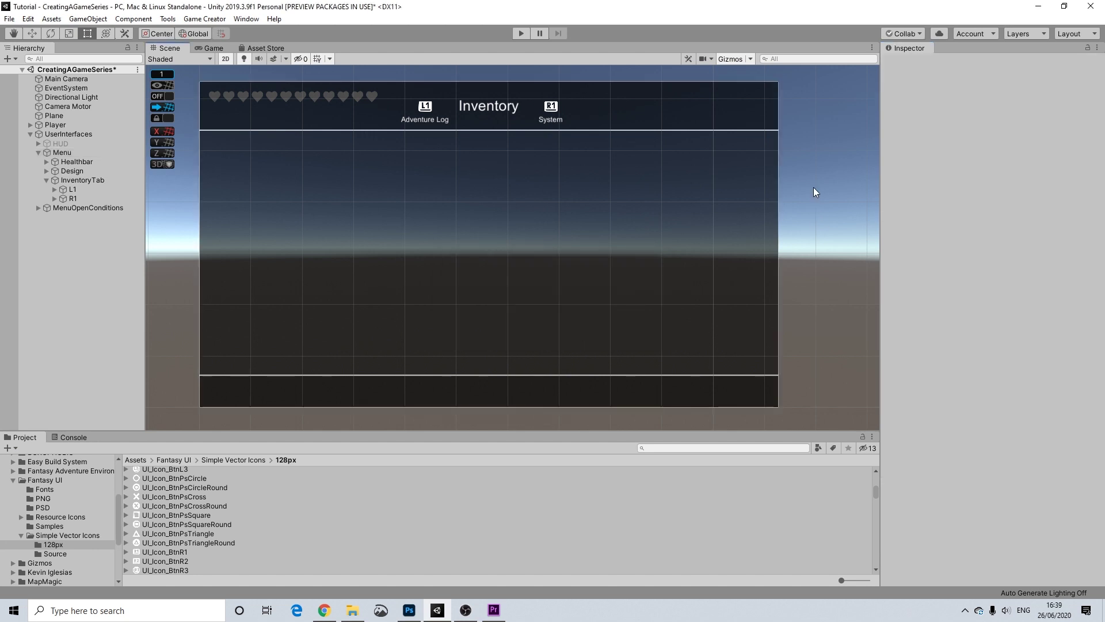
{"action": "middle_click_drag", "start_coordinate": [783, 200], "coordinate": [777, 194]}
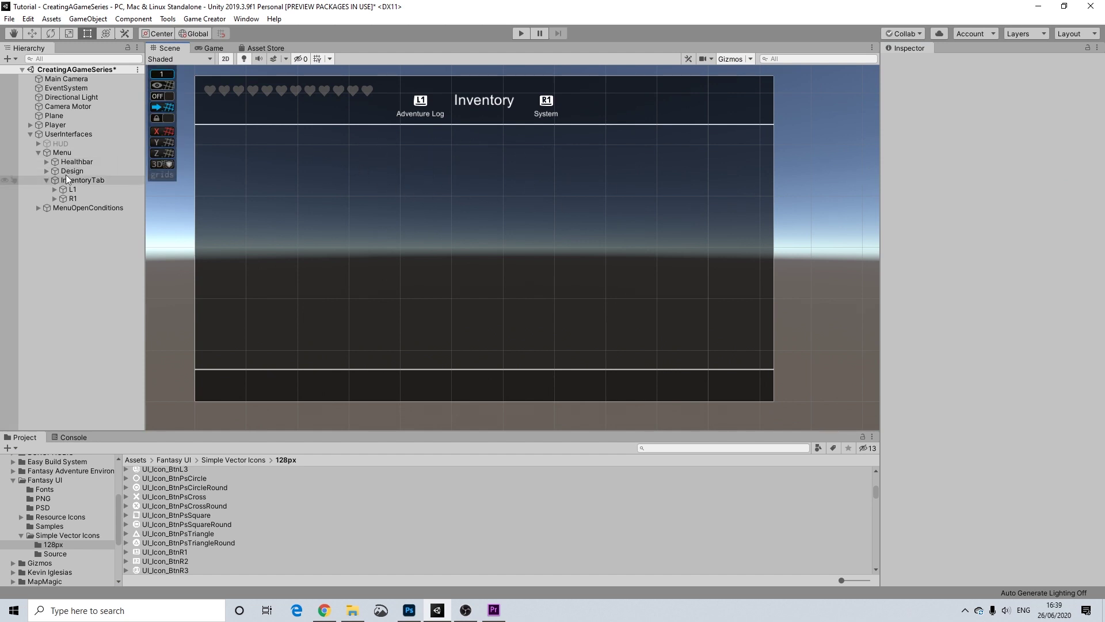
Step: Collapse the Menu hierarchy, then deactivate the Menu object and activate the HUD
{"action": "left_click", "coordinate": [46, 180]}
{"action": "left_click", "coordinate": [39, 153]}
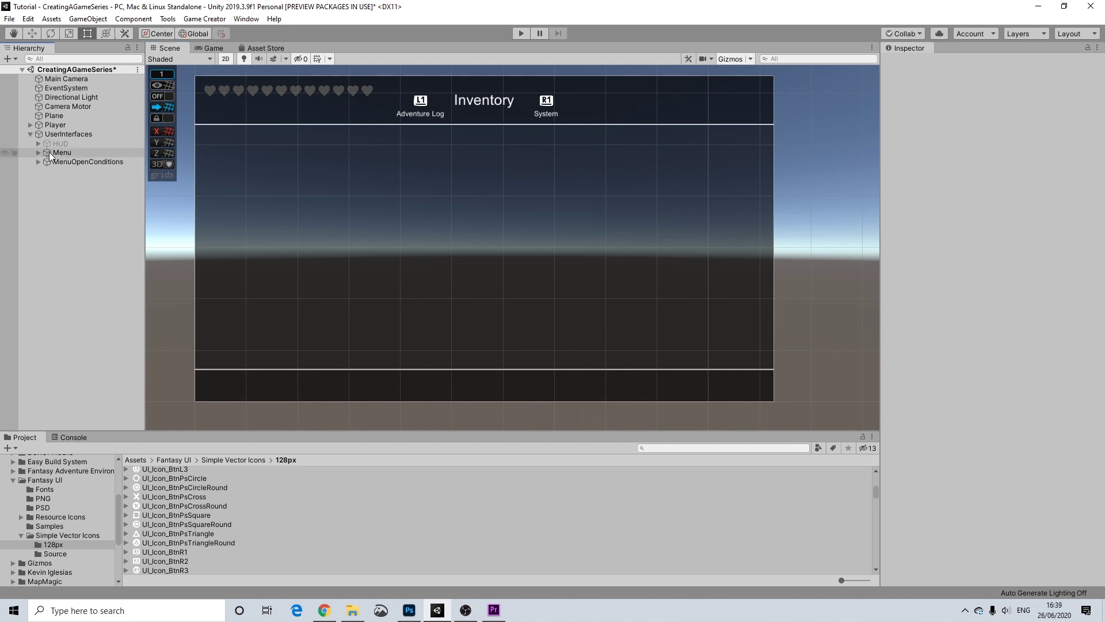
{"action": "left_click", "coordinate": [49, 152]}
{"action": "left_click", "coordinate": [911, 63]}
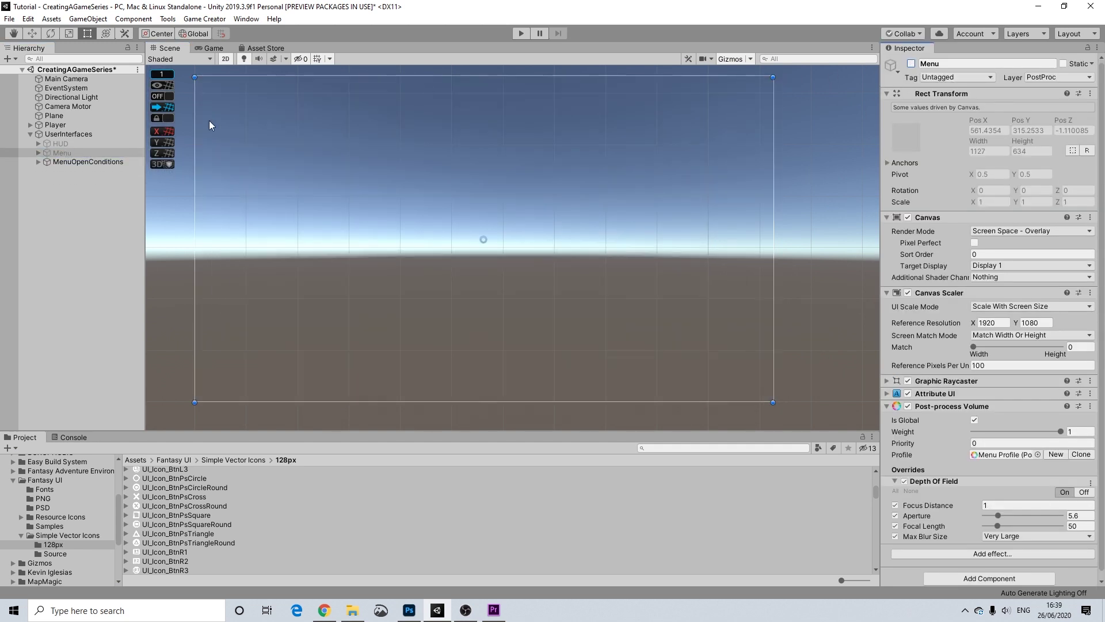
{"action": "left_click", "coordinate": [86, 146]}
{"action": "left_click", "coordinate": [911, 63]}
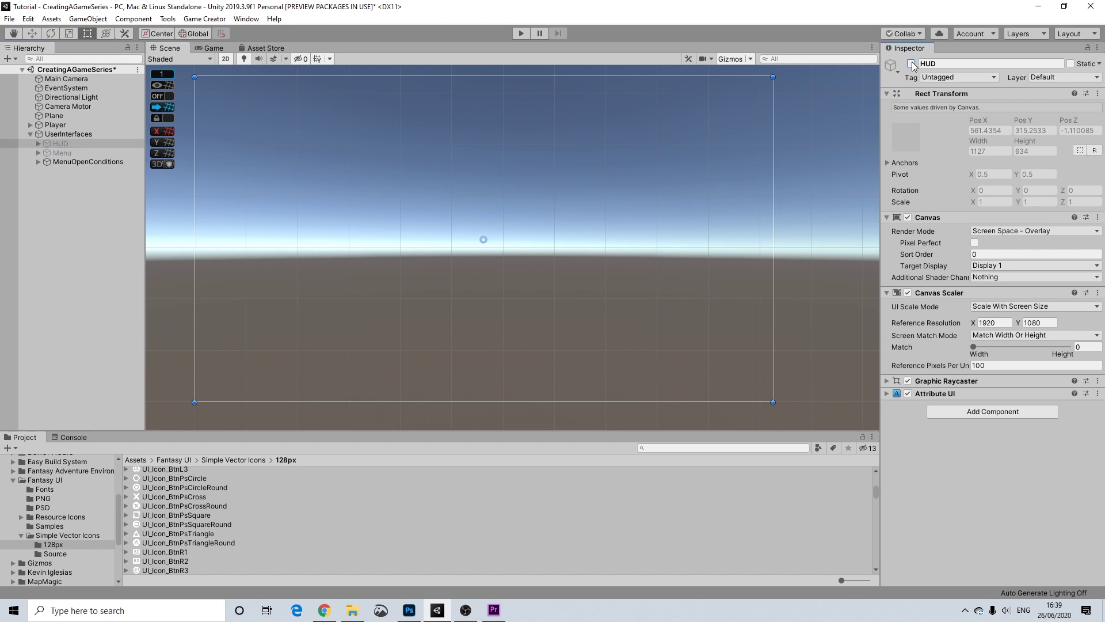
{"action": "left_click", "coordinate": [816, 168]}
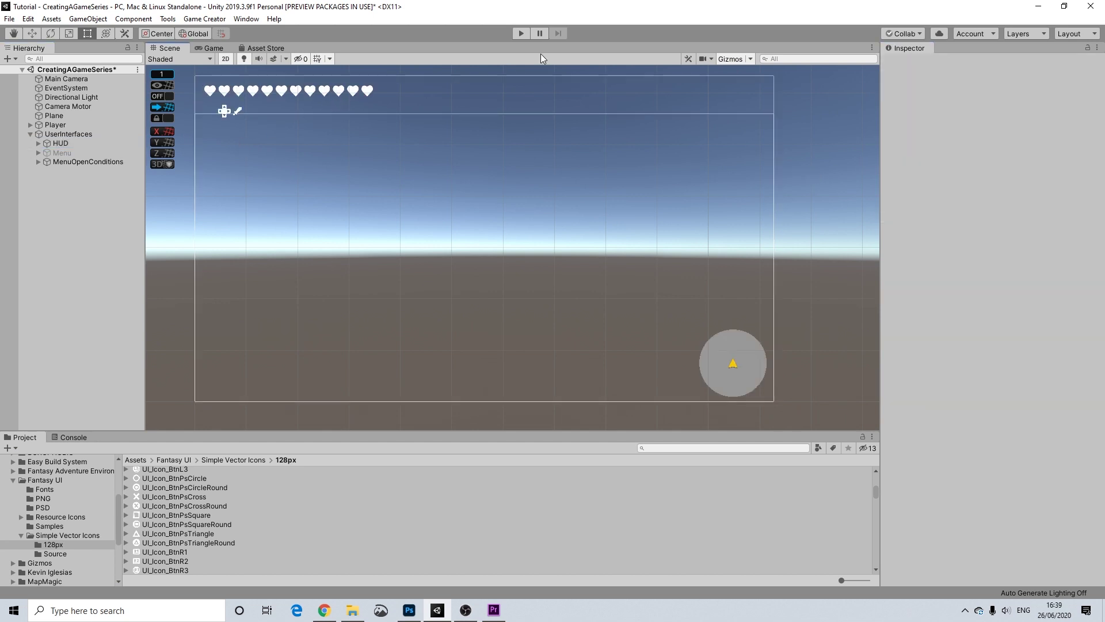
Step: Run the game, walk the character around, and open and close the menu to check the background blur
{"action": "left_click", "coordinate": [522, 33]}
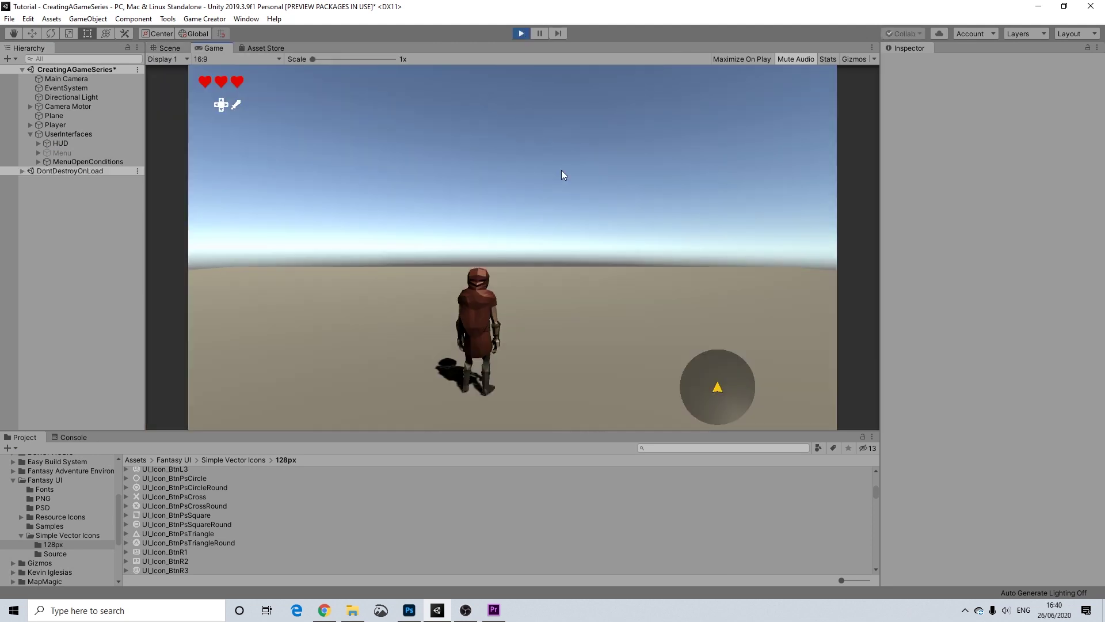
{"action": "key", "text": "d"}
{"action": "key", "text": "w"}
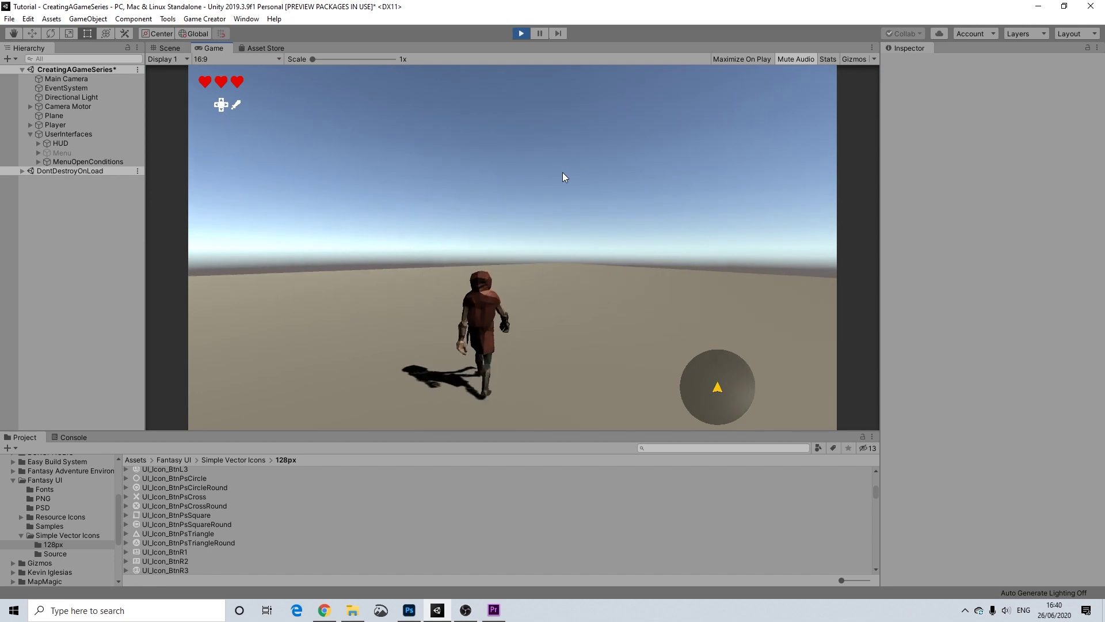
{"action": "key", "text": "s"}
{"action": "key", "text": "d"}
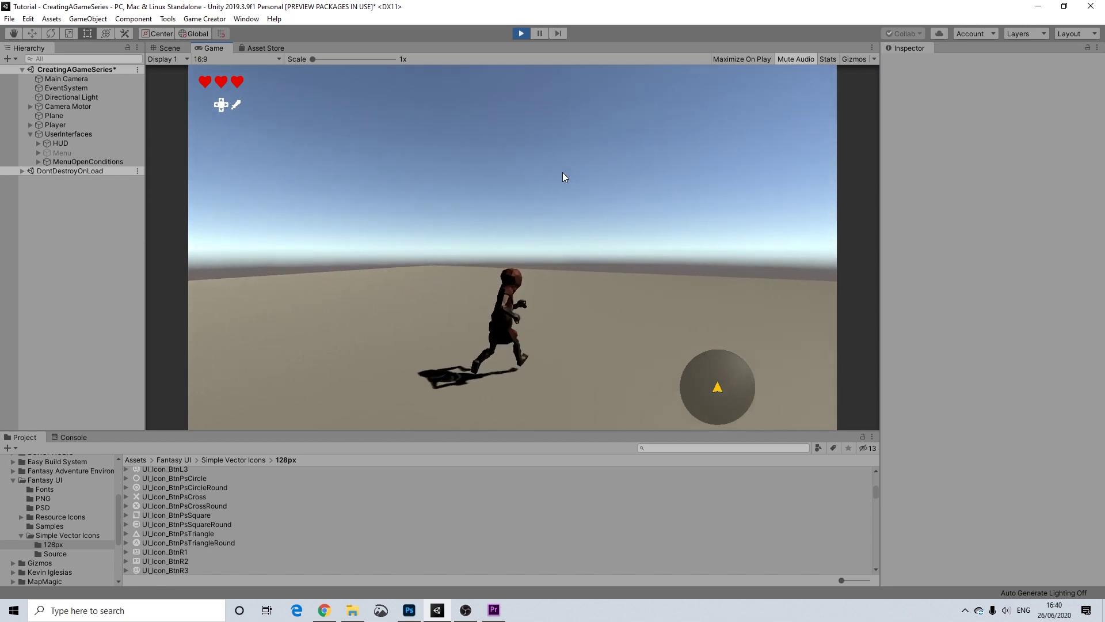
{"action": "key", "text": "w"}
{"action": "key", "text": "Escape"}
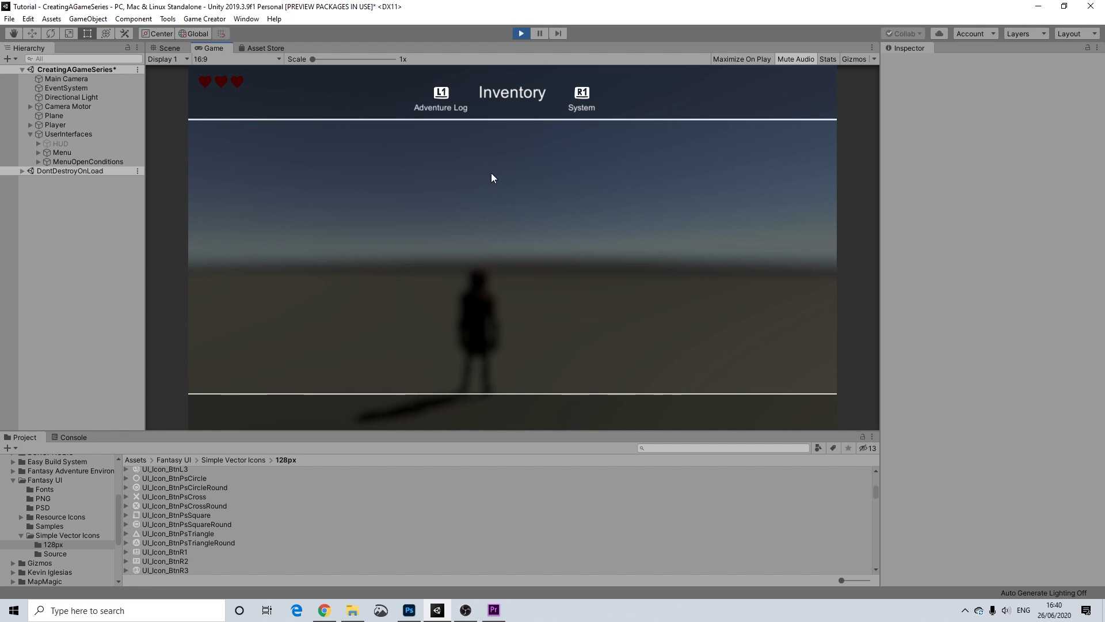
{"action": "key", "text": "Escape"}
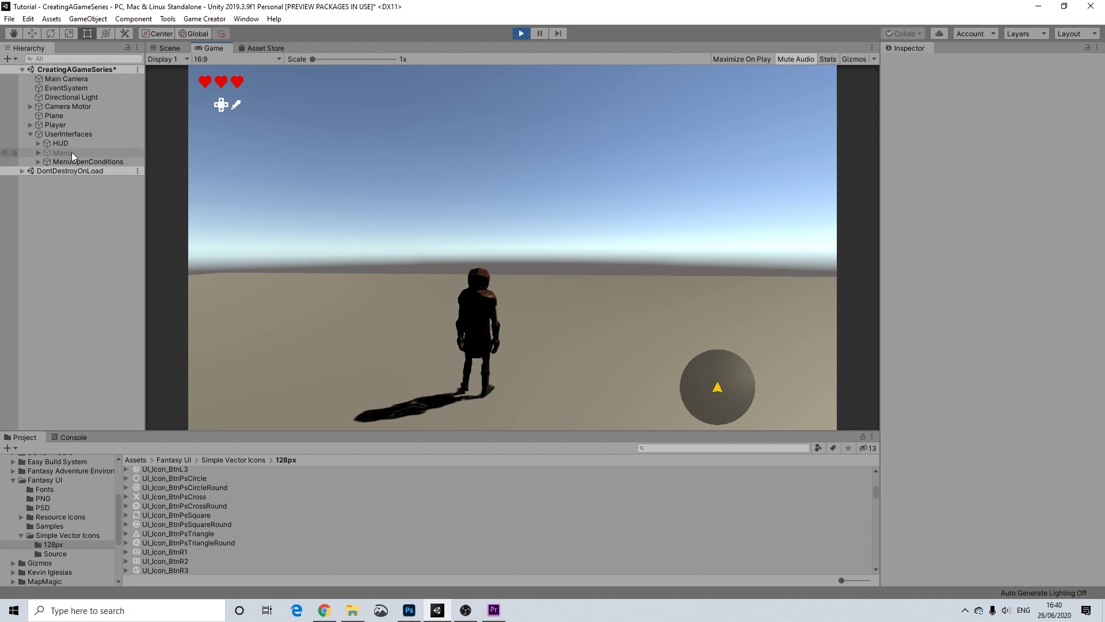
{"action": "key", "text": "Escape"}
{"action": "key", "text": "Escape"}
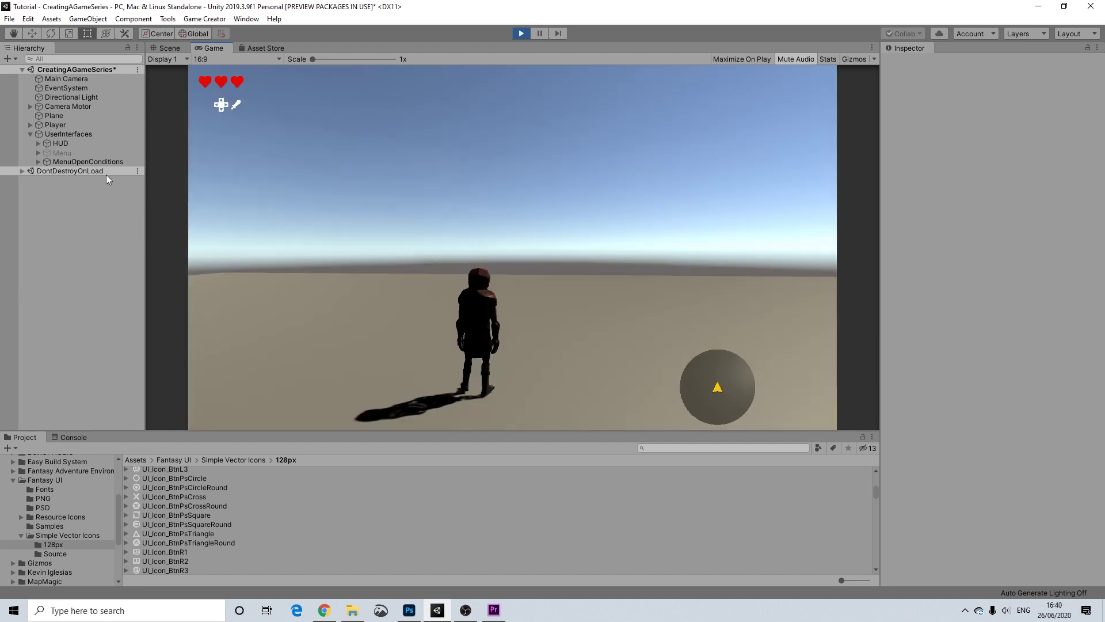
Step: Inspect the Menu object while toggling the menu repeatedly in the running game, then stop play mode
{"action": "left_click", "coordinate": [73, 154]}
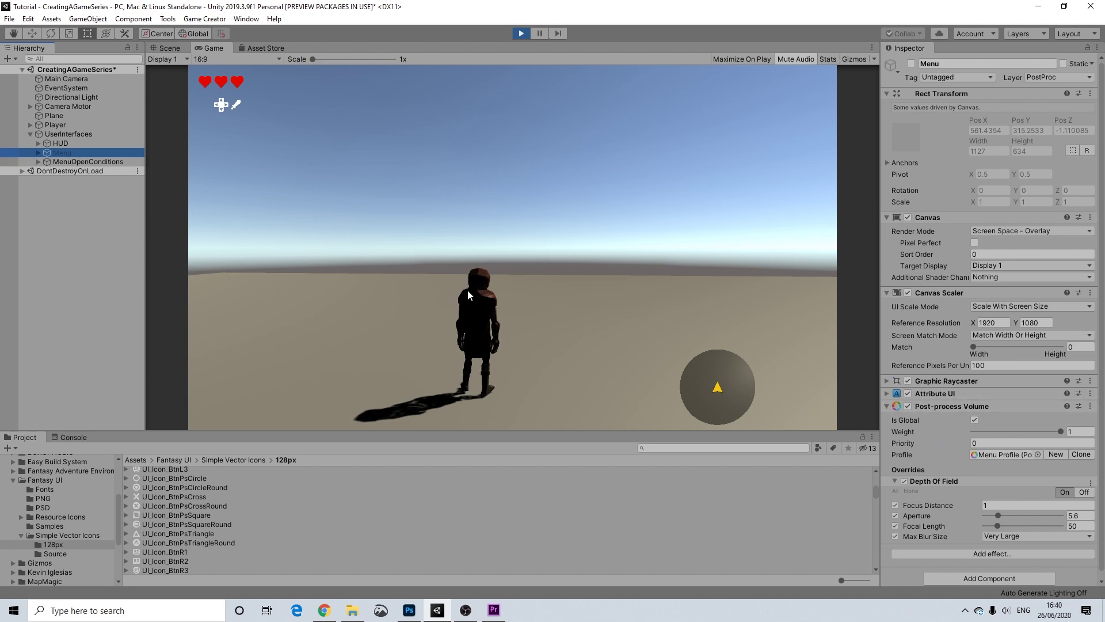
{"action": "left_click", "coordinate": [505, 220]}
{"action": "key", "text": "Escape"}
{"action": "key", "text": "Escape"}
{"action": "key", "text": "Escape"}
{"action": "key", "text": "Escape"}
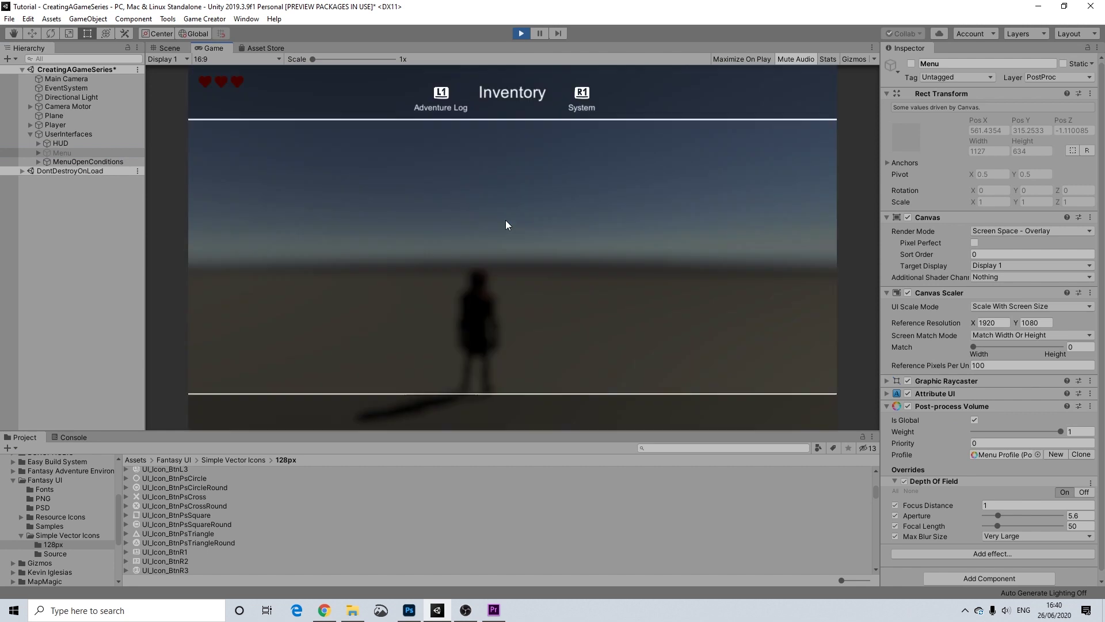
{"action": "key", "text": "Escape"}
{"action": "key", "text": "Escape"}
{"action": "key", "text": "Escape"}
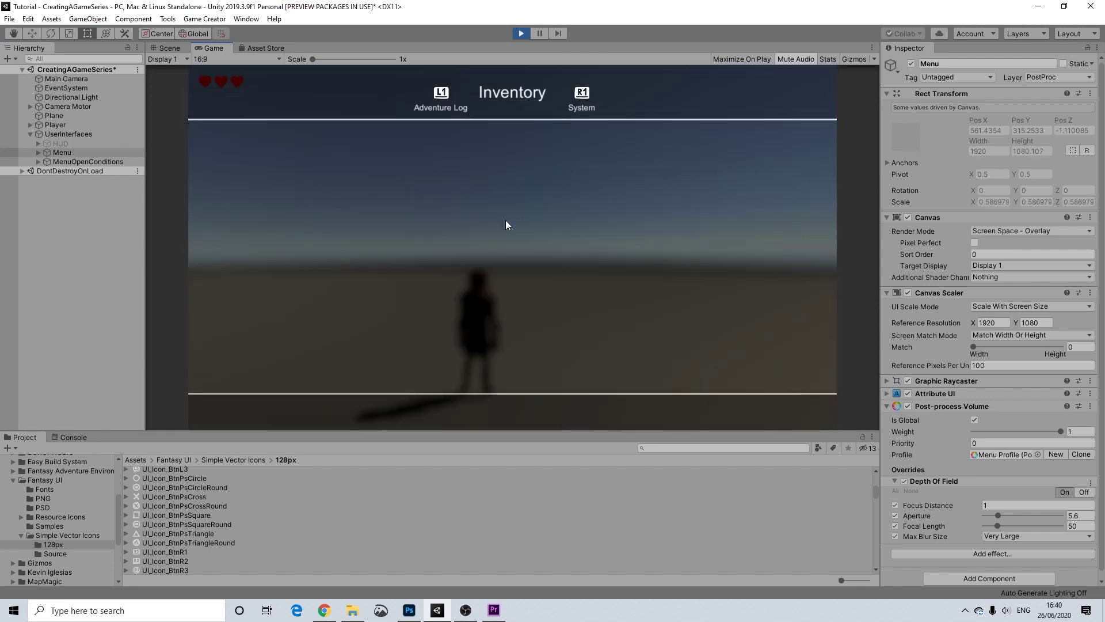
{"action": "key", "text": "Escape"}
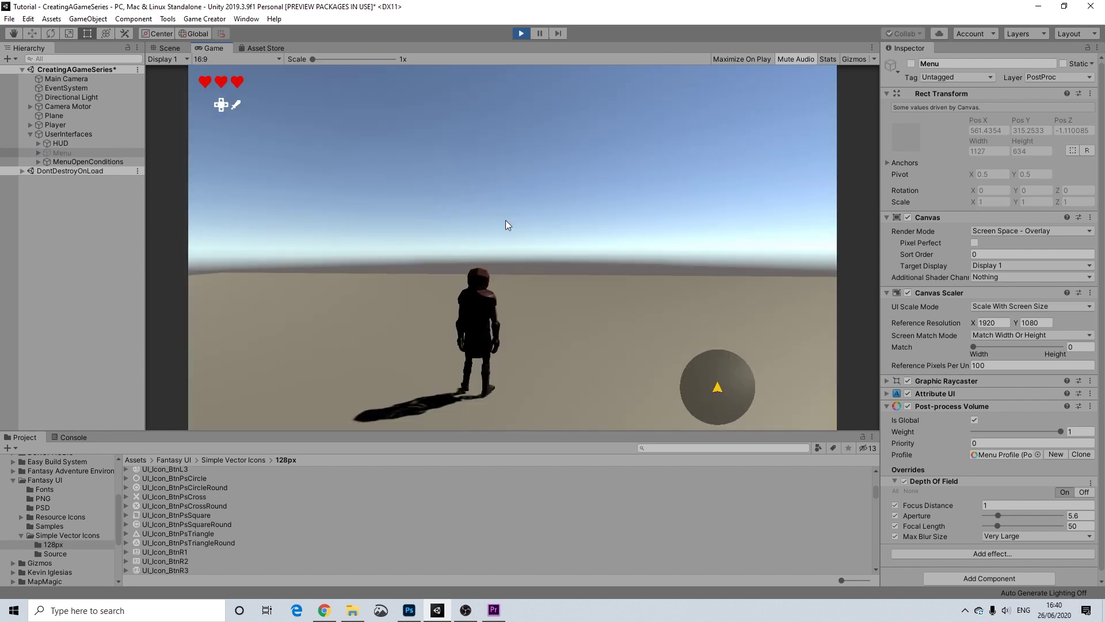
{"action": "left_click", "coordinate": [522, 33]}
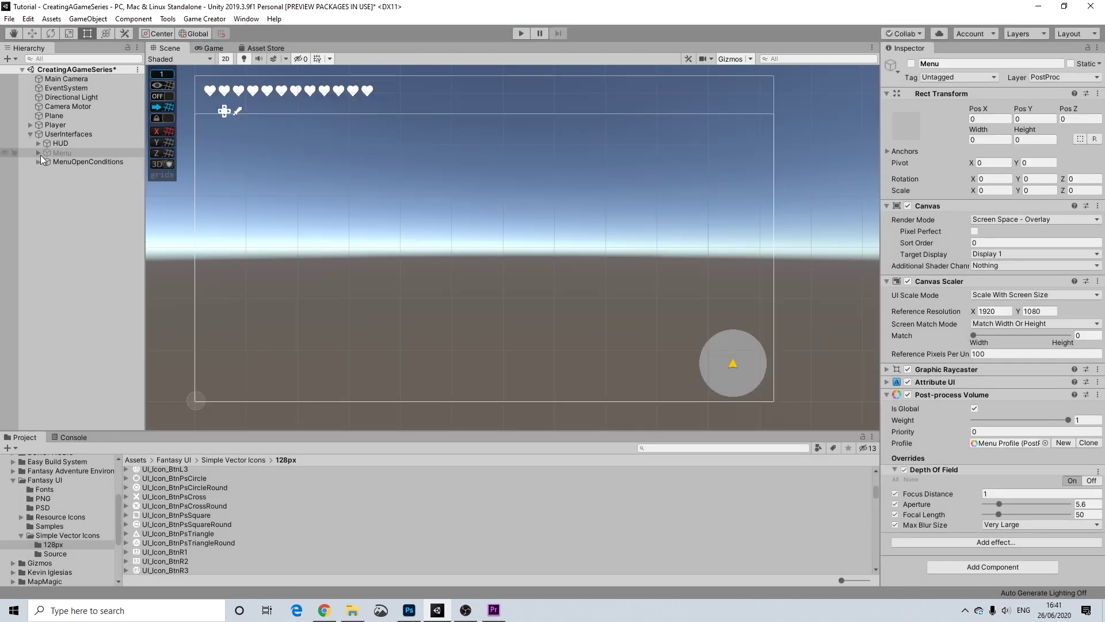
Step: Deactivate the HUD object and reactivate the Menu object for editing
{"action": "left_click", "coordinate": [57, 143]}
{"action": "left_click", "coordinate": [912, 63]}
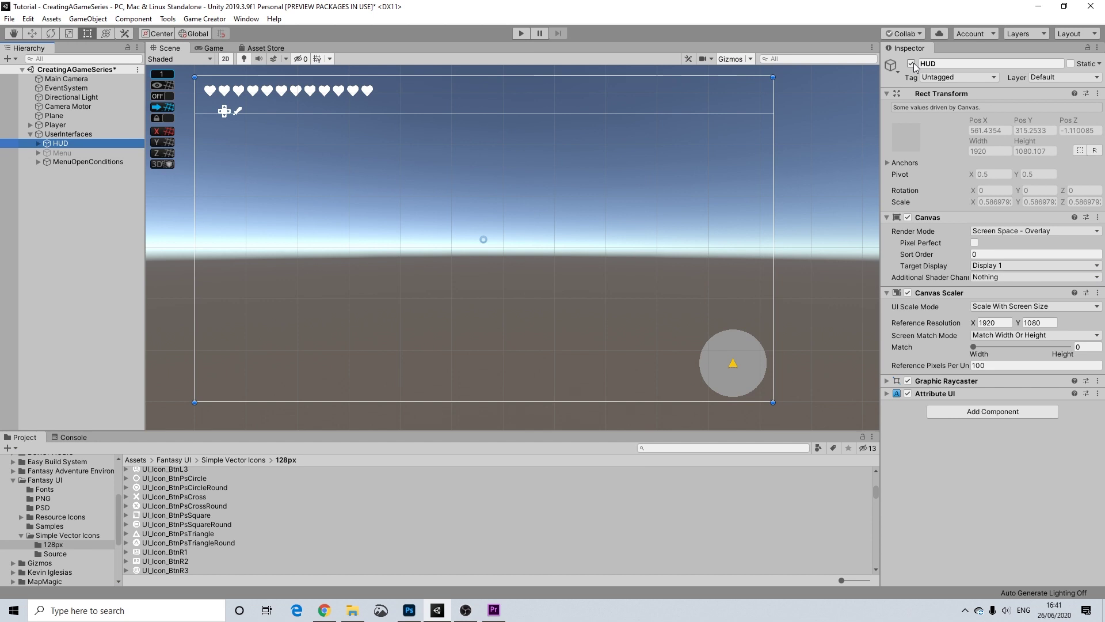
{"action": "left_click", "coordinate": [59, 153]}
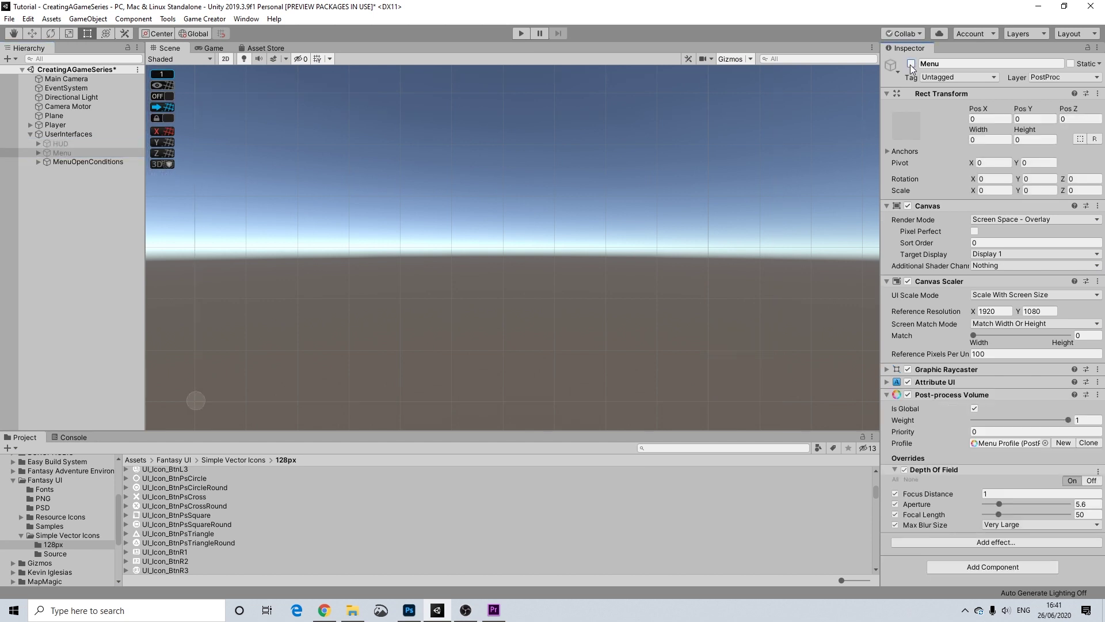
{"action": "left_click", "coordinate": [910, 64]}
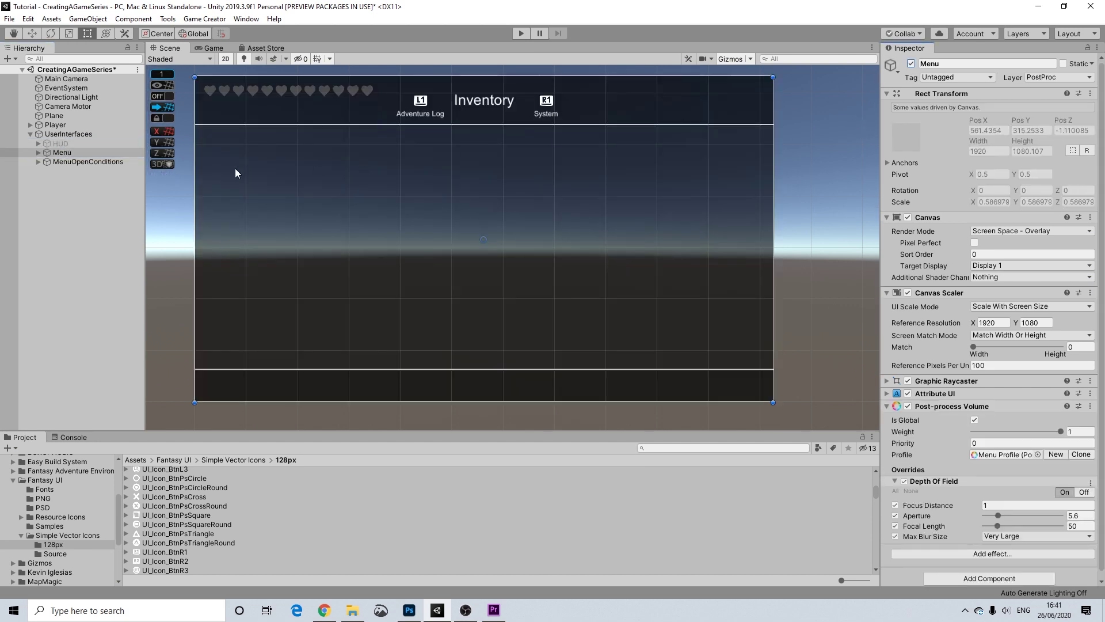
Step: Reorder the Menu's children so that Healthbar comes after InventoryTab
{"action": "left_click", "coordinate": [38, 153]}
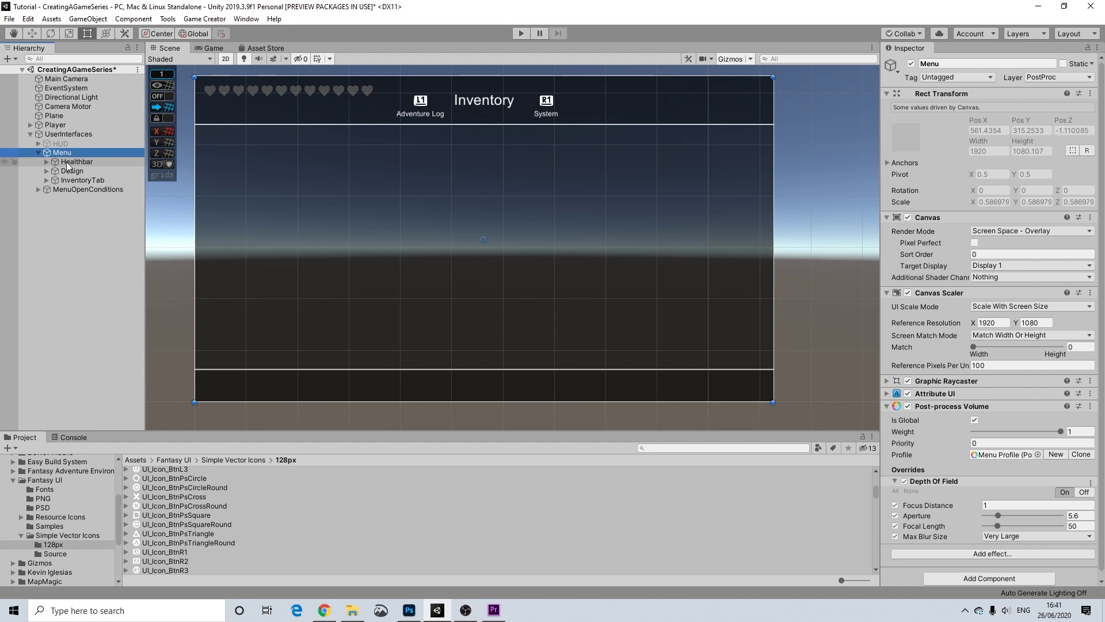
{"action": "left_click_drag", "start_coordinate": [67, 165], "coordinate": [68, 188]}
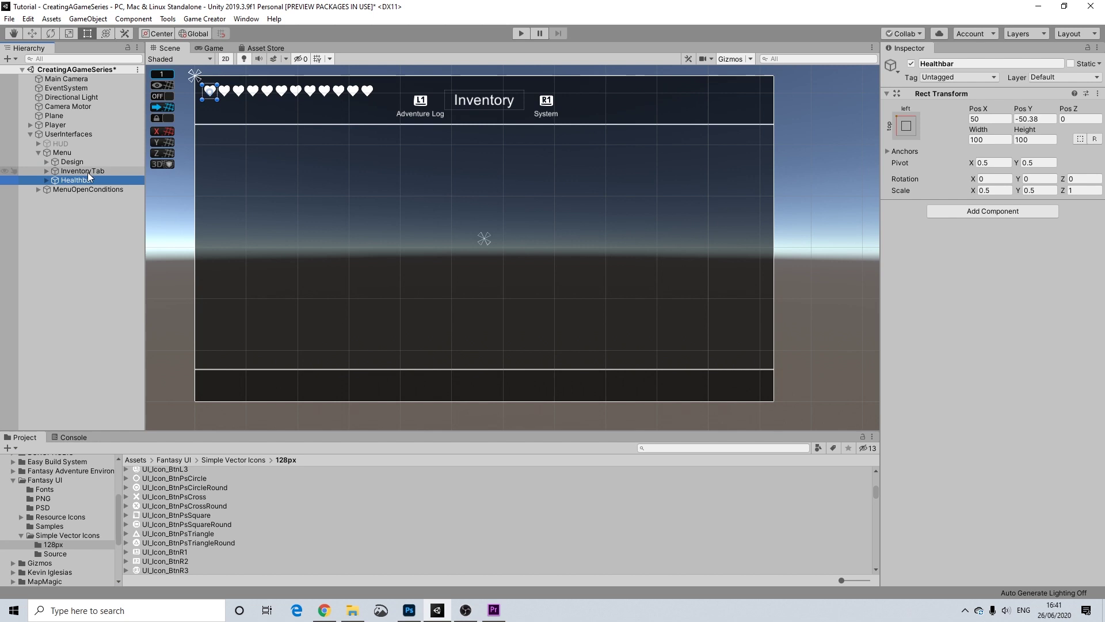
Step: Search the project assets for "inventory" and add the InventoryRPG-Equipment prefab as a child of InventoryTab, expanding its contents
{"action": "left_click", "coordinate": [80, 171]}
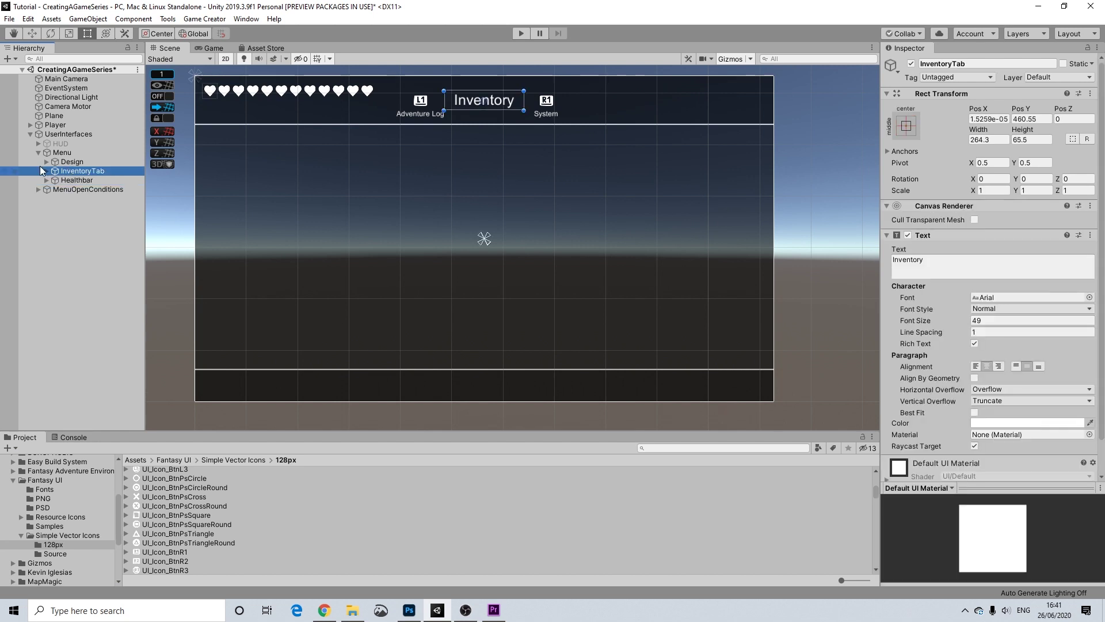
{"action": "left_click", "coordinate": [47, 171]}
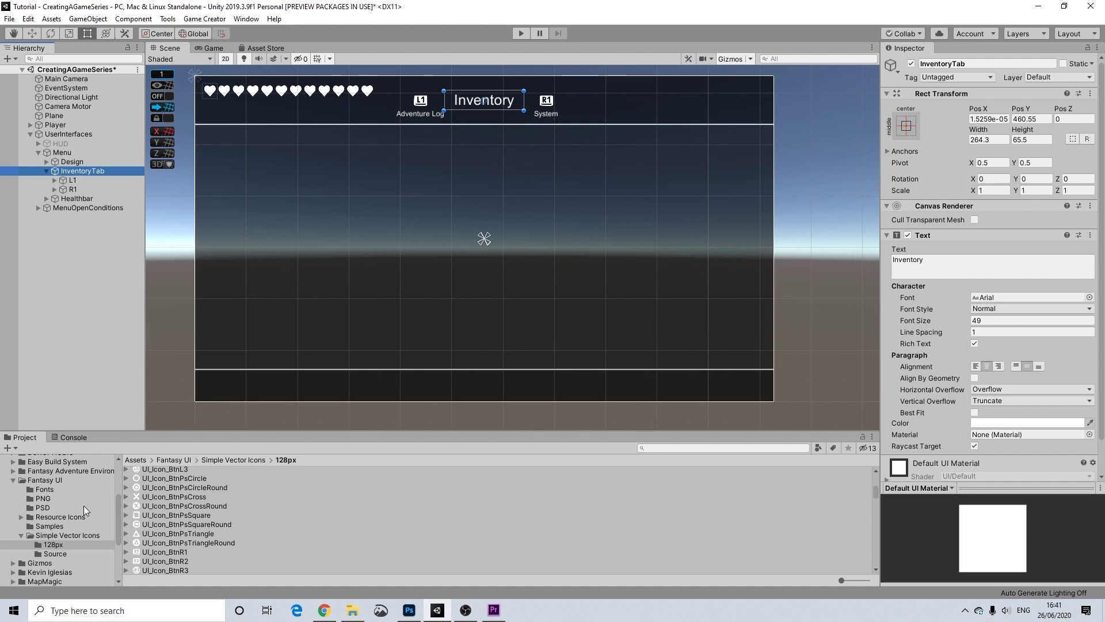
{"action": "left_click", "coordinate": [658, 449]}
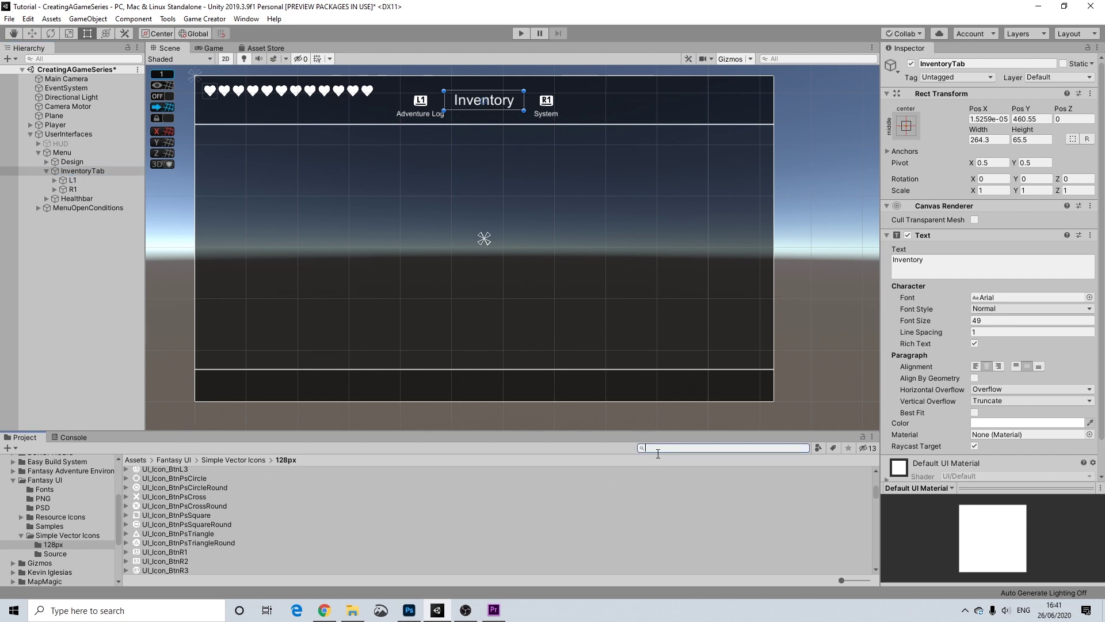
{"action": "type", "text": "inventory"}
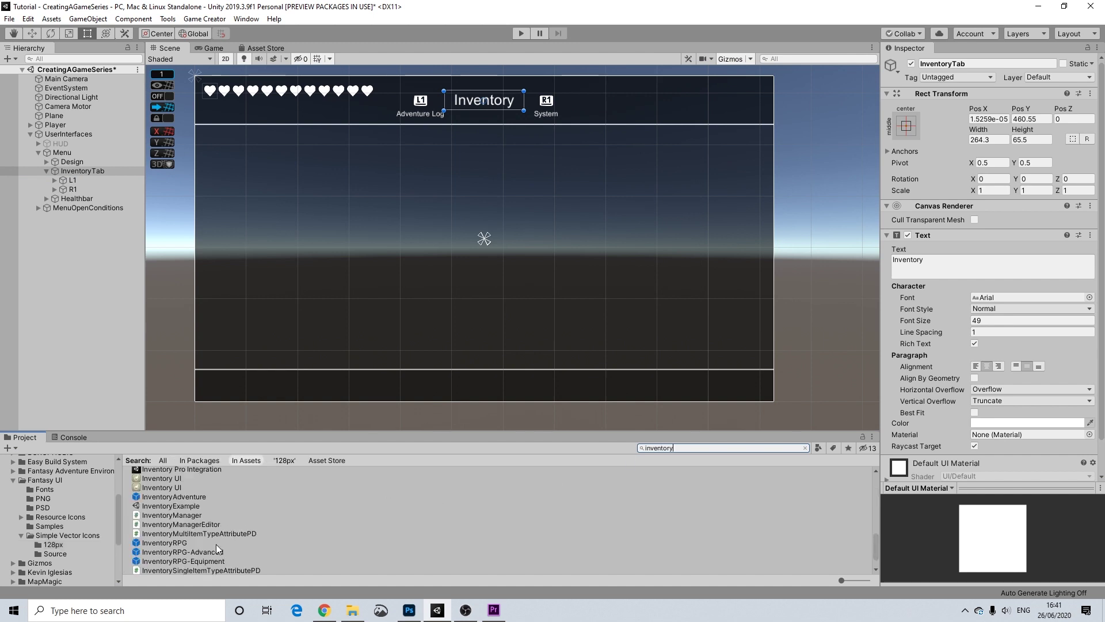
{"action": "left_click_drag", "start_coordinate": [206, 560], "coordinate": [49, 118]}
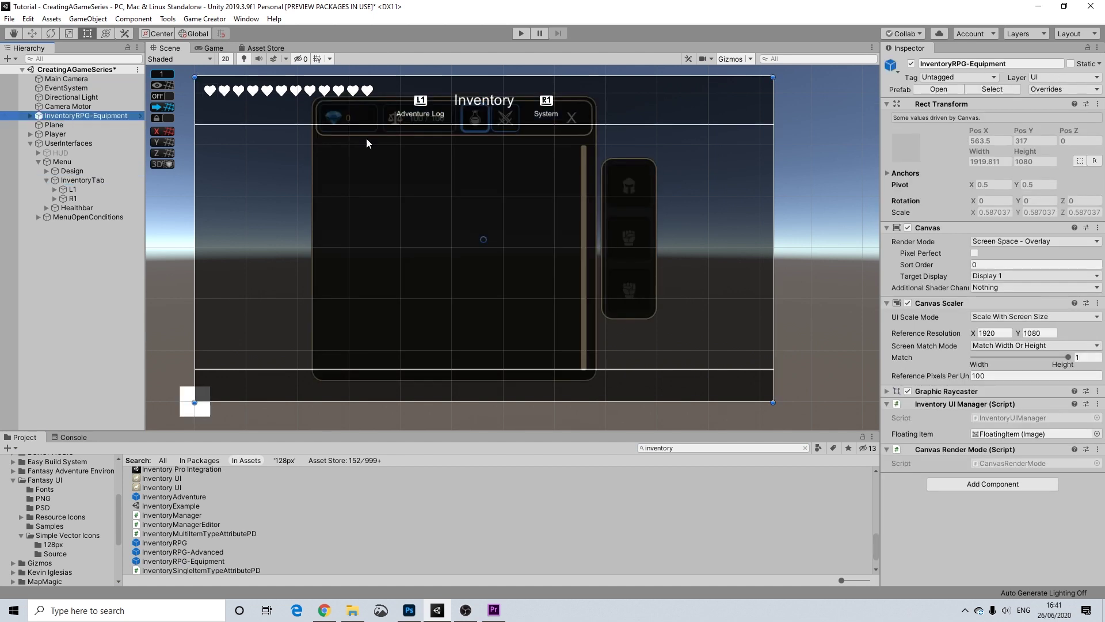
{"action": "left_click_drag", "start_coordinate": [92, 116], "coordinate": [81, 181]}
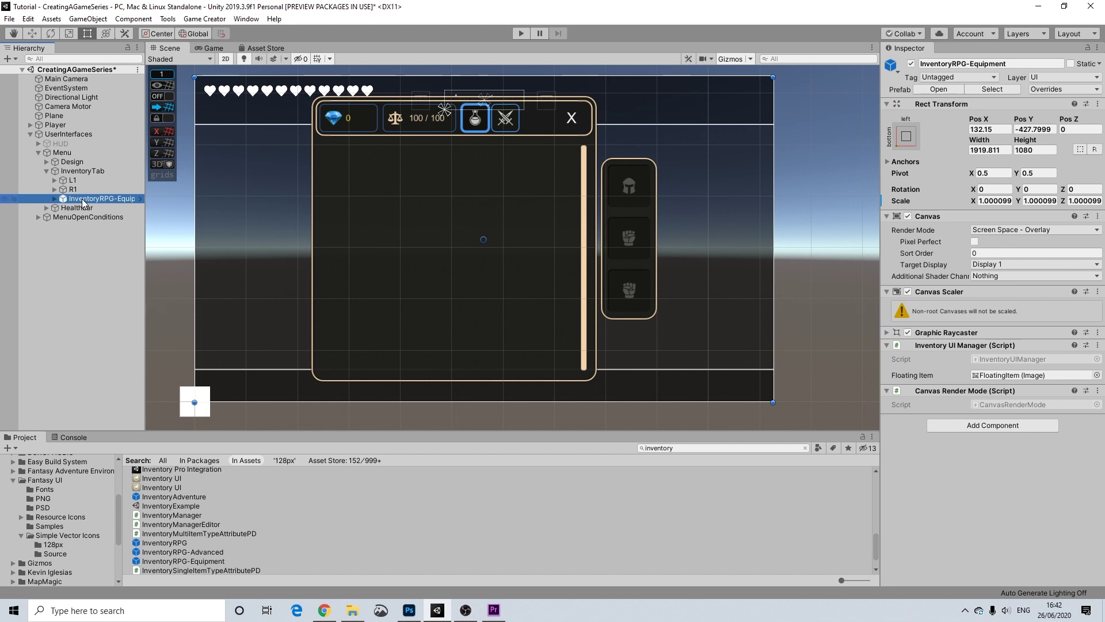
{"action": "left_click", "coordinate": [54, 199]}
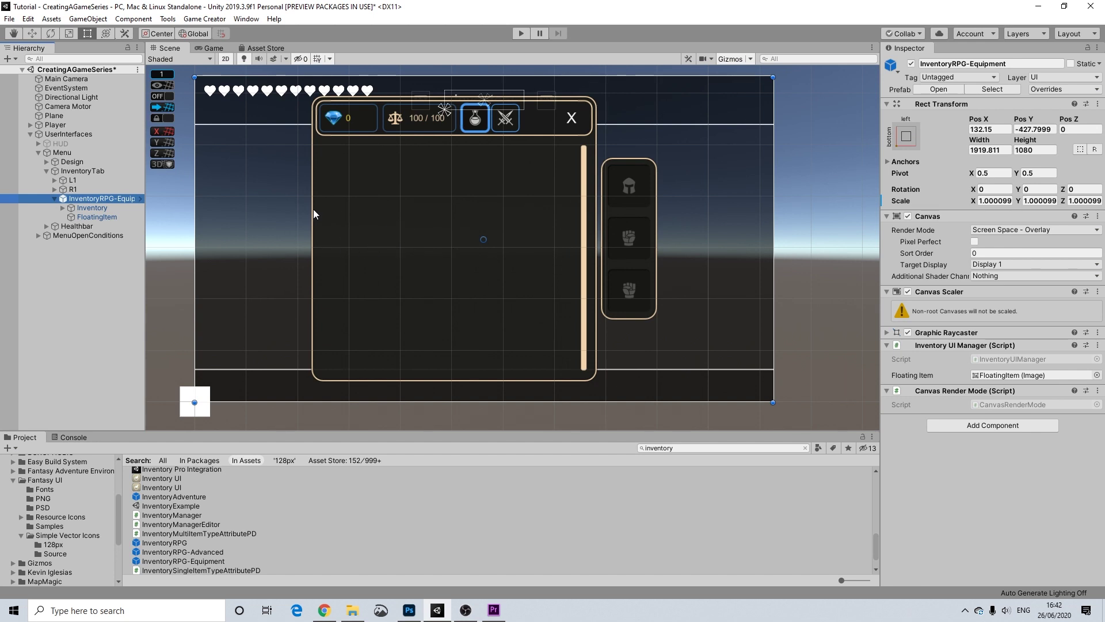
Step: Unpack the InventoryRPG-Equipment prefab instance under InventoryTab and rename it Inventorycontent
{"action": "right_click", "coordinate": [89, 203]}
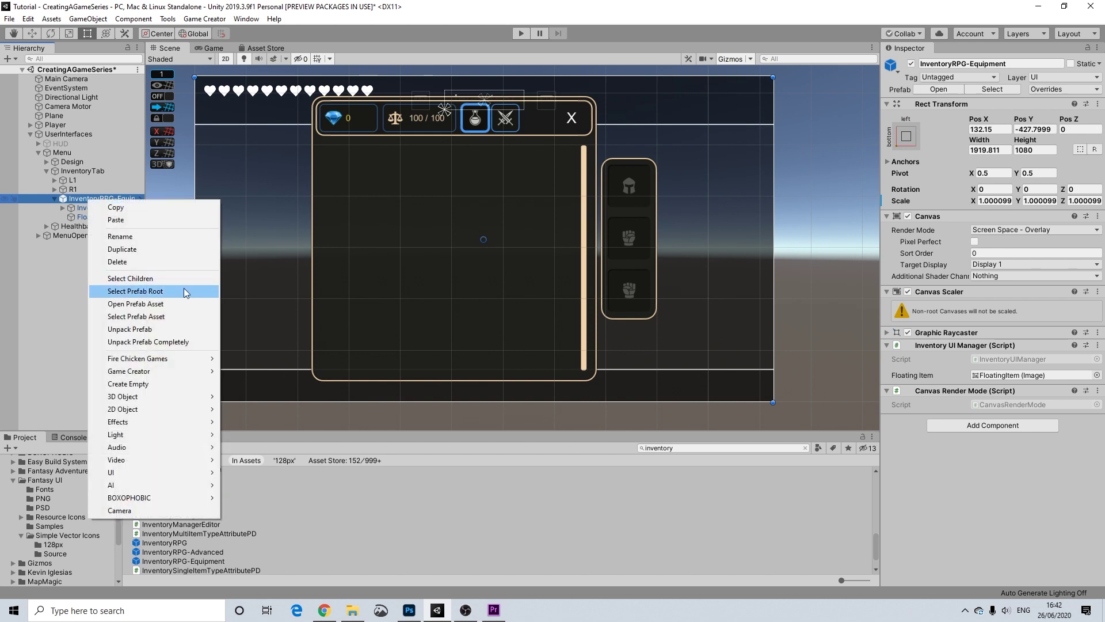
{"action": "left_click", "coordinate": [129, 329]}
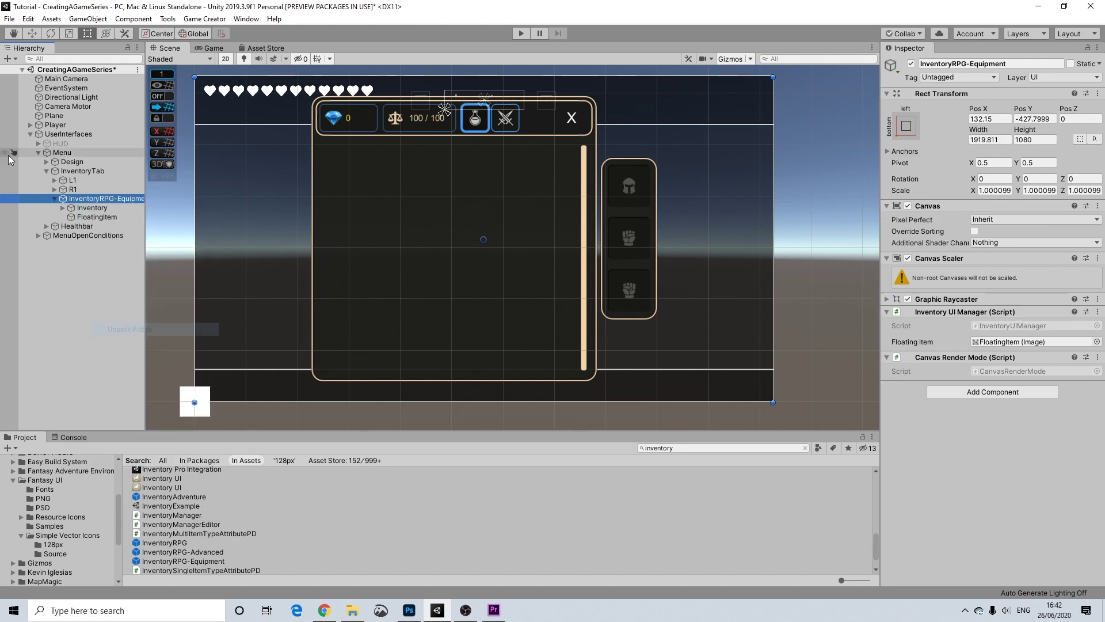
{"action": "left_click", "coordinate": [950, 64]}
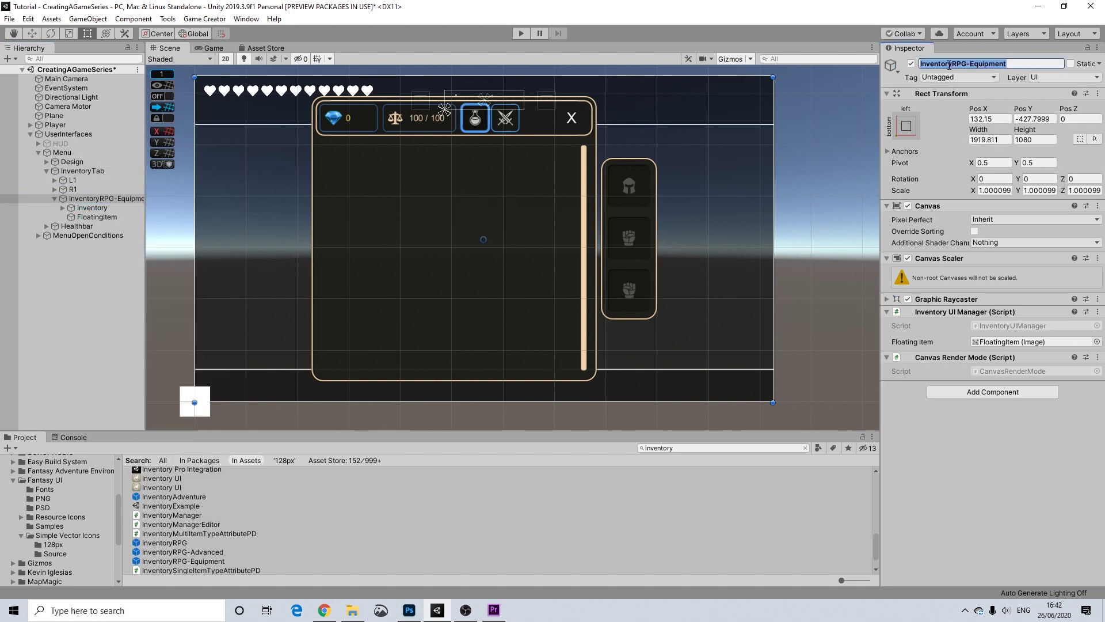
{"action": "type", "text": "Inventorycon"}
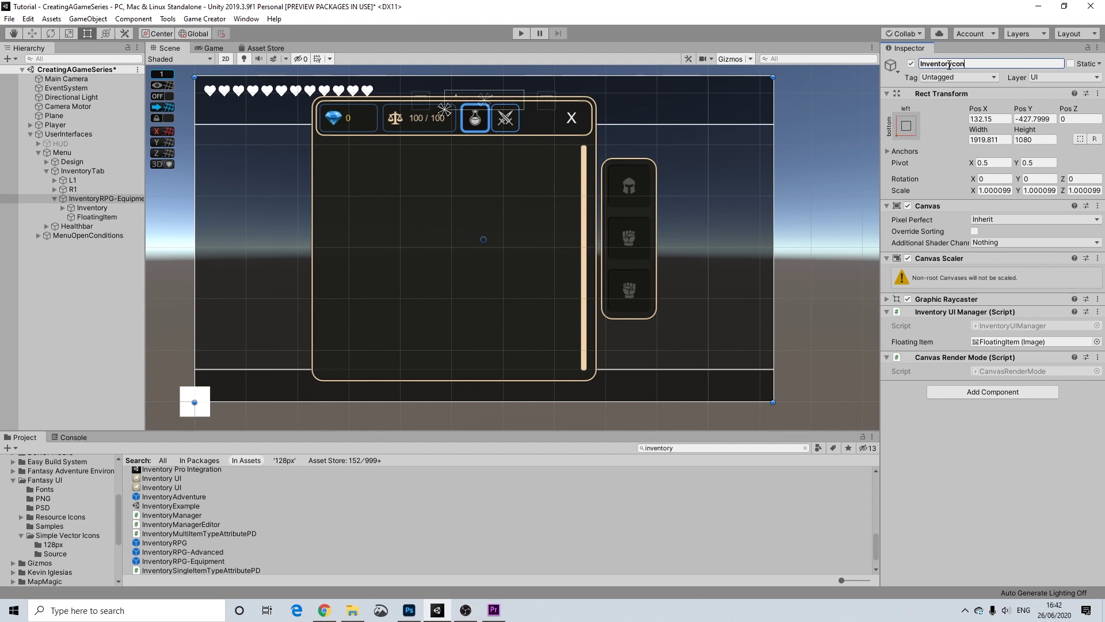
{"action": "key", "text": "Return"}
{"action": "left_click", "coordinate": [972, 63]}
{"action": "type", "text": "n"}
{"action": "key", "text": "Return"}
{"action": "left_click", "coordinate": [824, 137]}
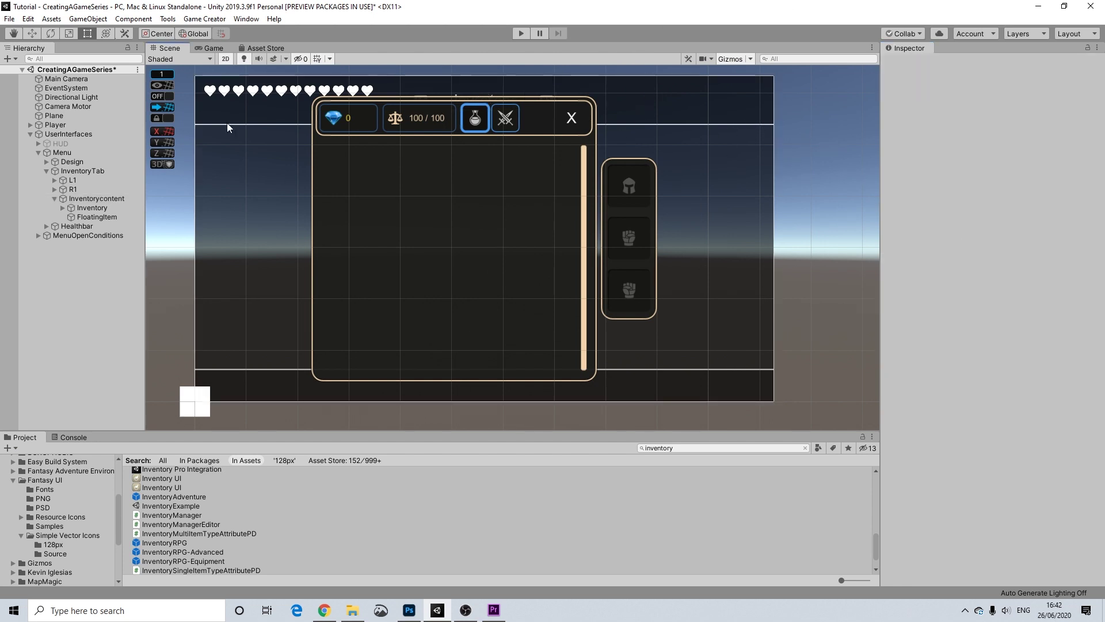
Step: Make the FloatingItem image fully transparent by setting its colour's alpha to 0
{"action": "left_click", "coordinate": [81, 216]}
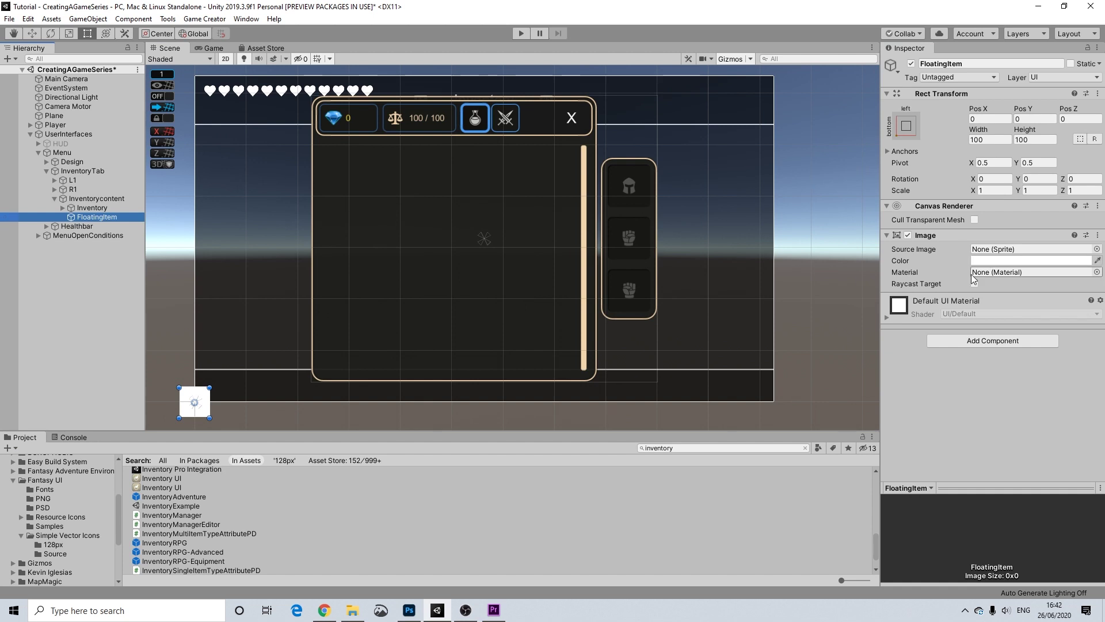
{"action": "left_click", "coordinate": [1010, 260]}
{"action": "left_click_drag", "start_coordinate": [1047, 477], "coordinate": [859, 477]}
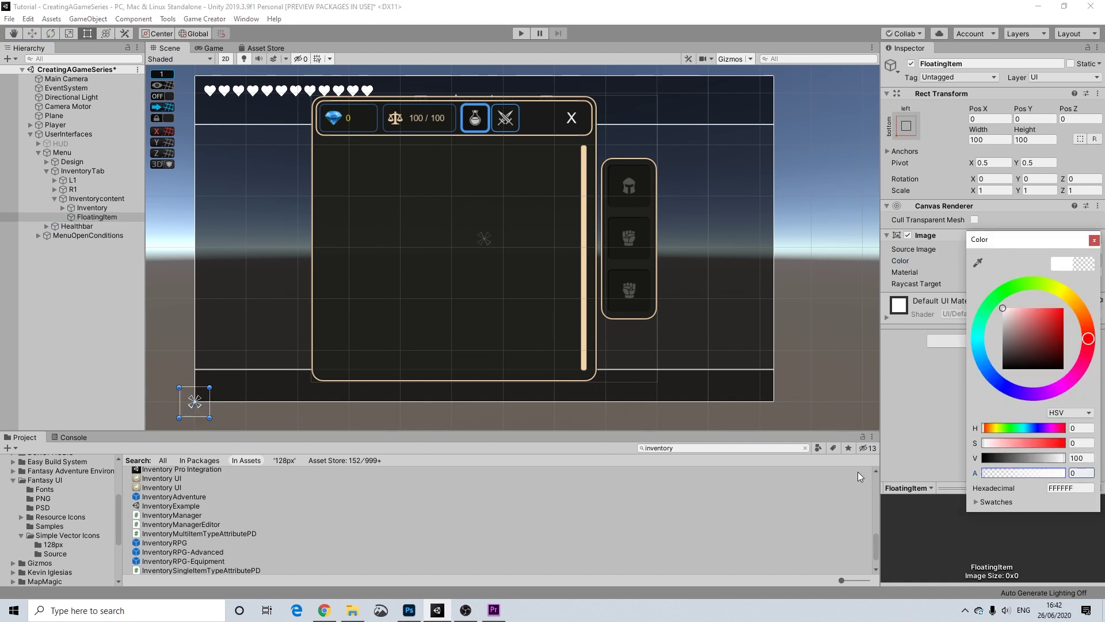
{"action": "left_click", "coordinate": [1094, 240]}
{"action": "left_click", "coordinate": [816, 213]}
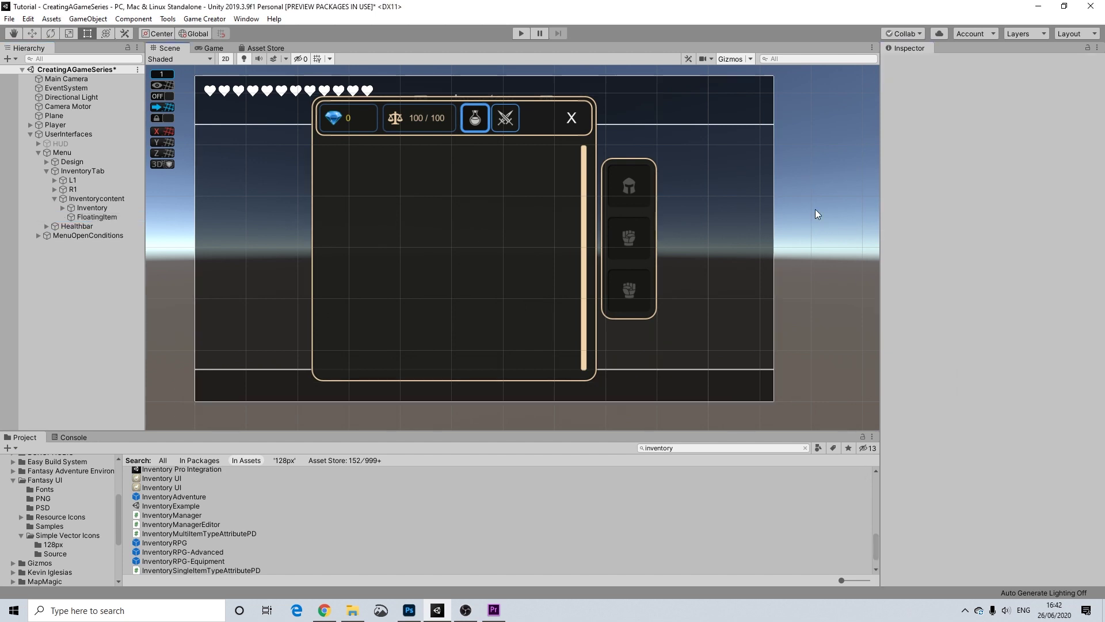
Step: Expand the Inventory object inside Inventorycontent and deactivate its Equipment child
{"action": "left_click", "coordinate": [81, 209]}
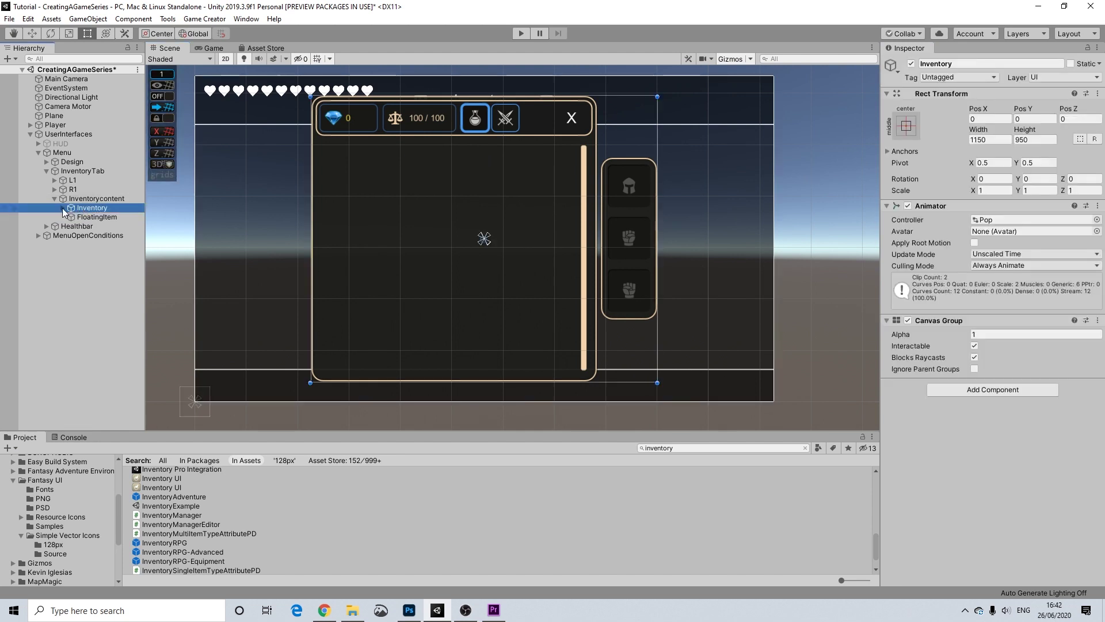
{"action": "left_click", "coordinate": [63, 208]}
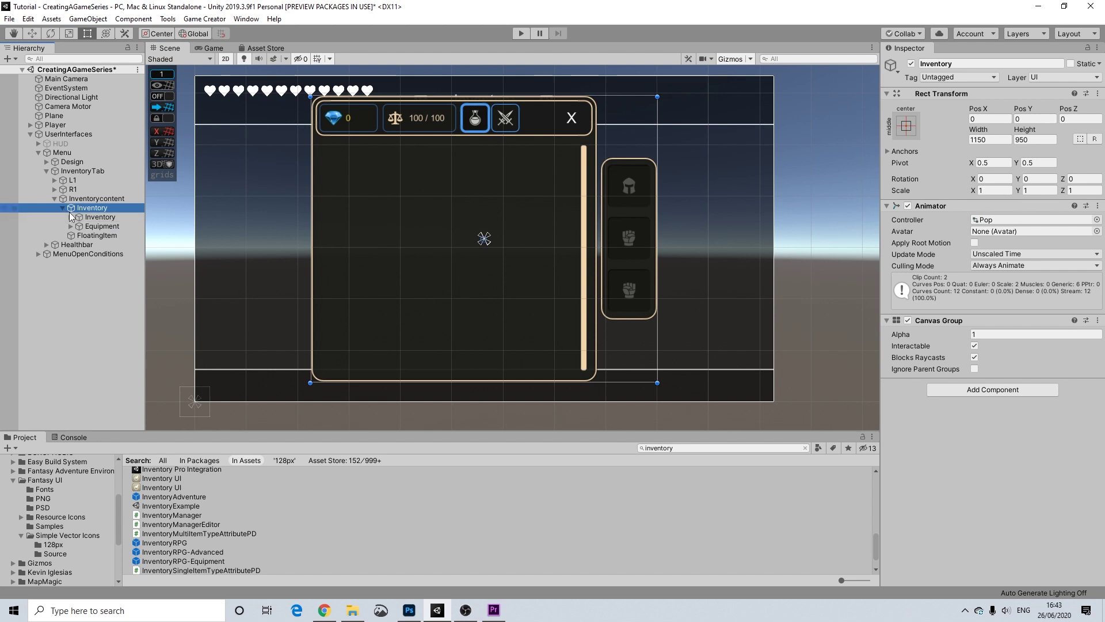
{"action": "left_click", "coordinate": [97, 198]}
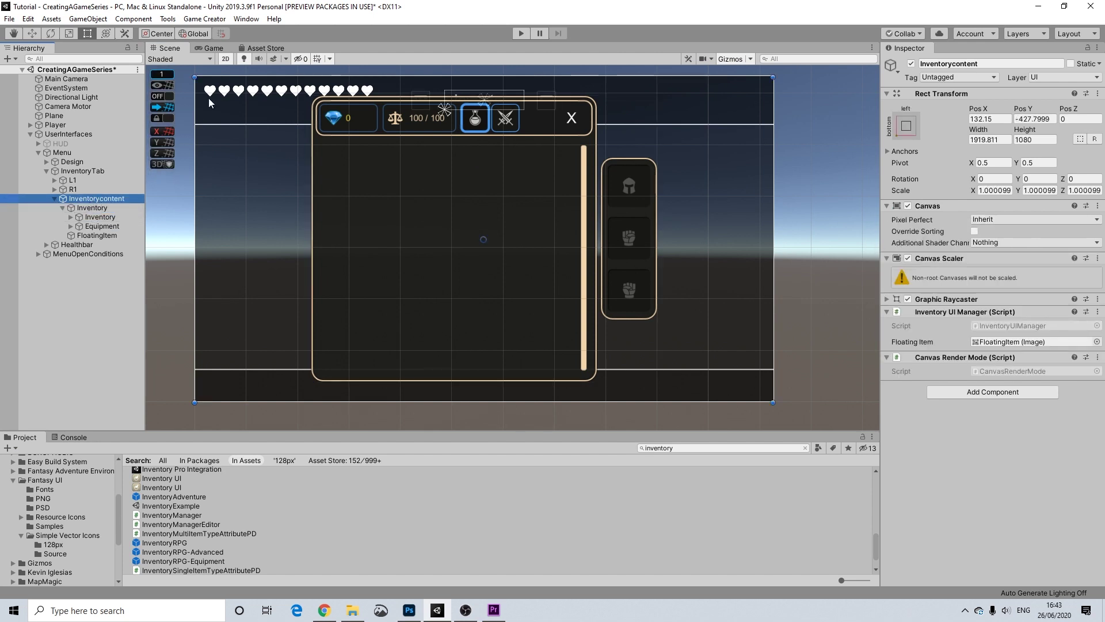
{"action": "left_click", "coordinate": [95, 217]}
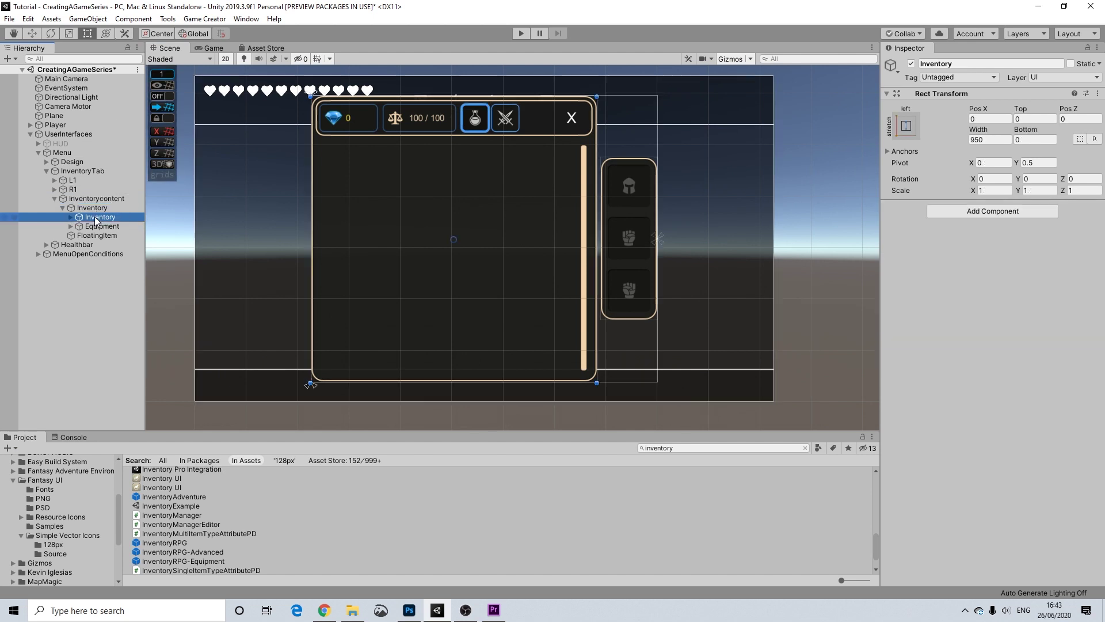
{"action": "left_click", "coordinate": [71, 227]}
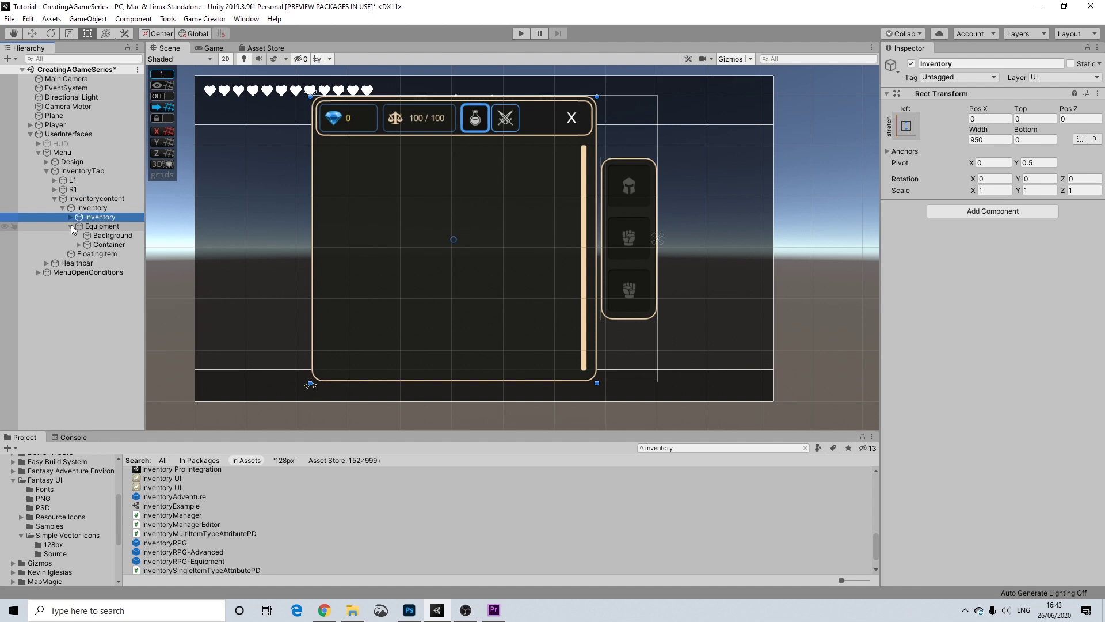
{"action": "left_click", "coordinate": [99, 226]}
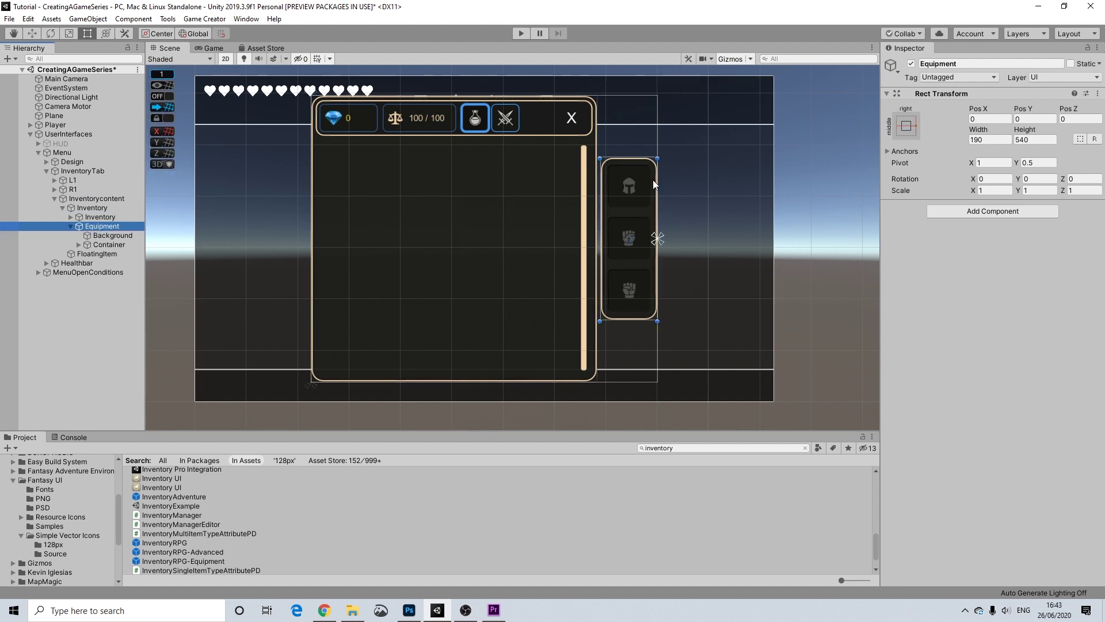
{"action": "left_click", "coordinate": [911, 64]}
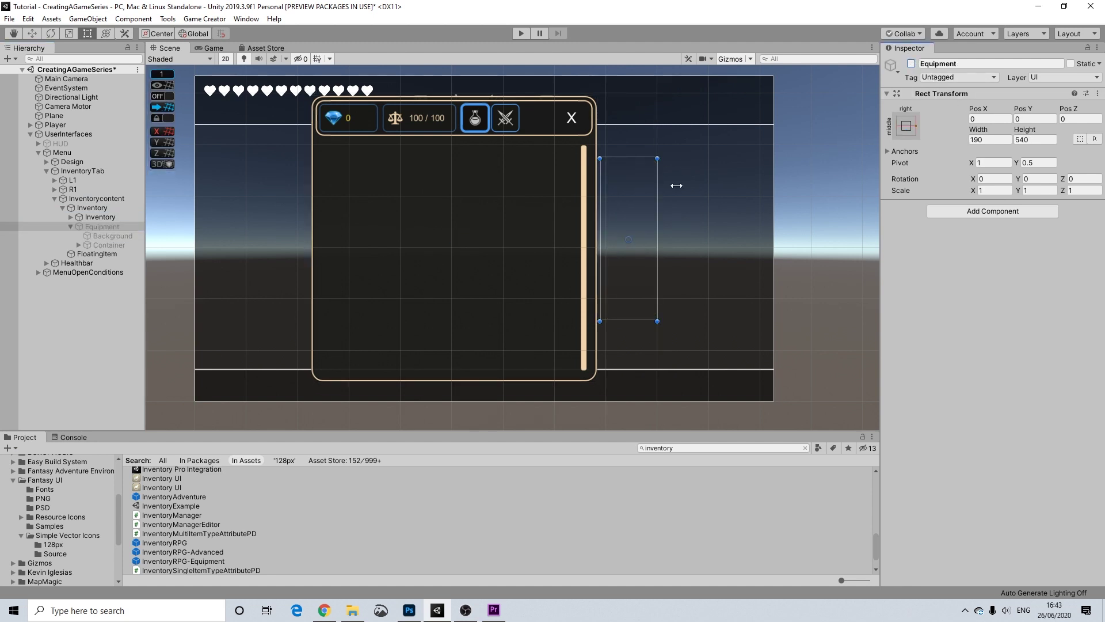
{"action": "left_click", "coordinate": [799, 167]}
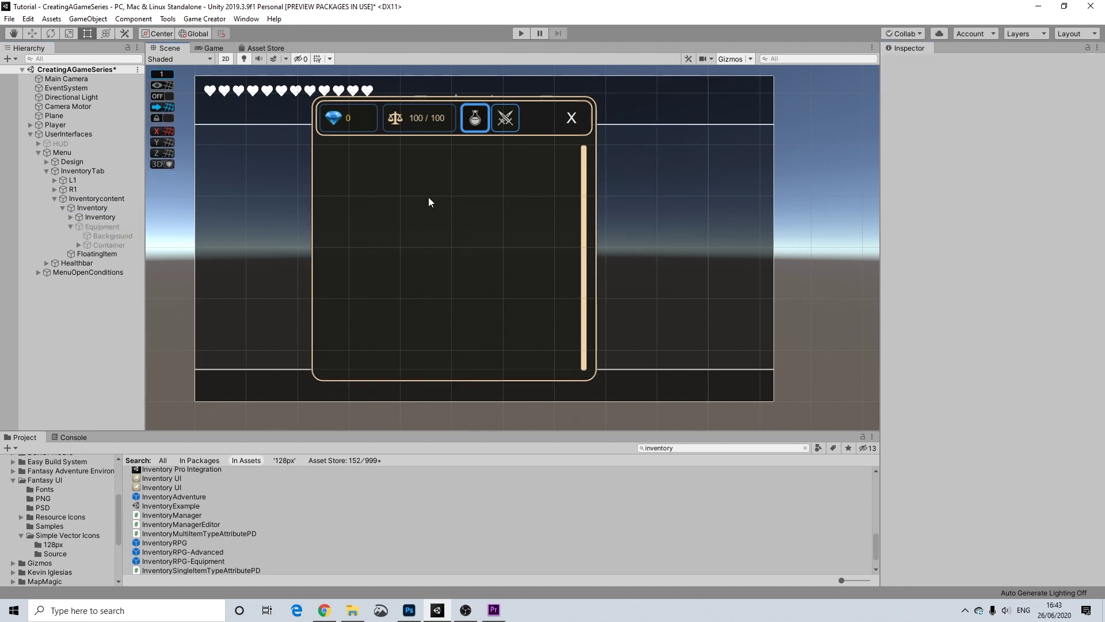
Step: Remove the Animator component from the outer Inventory object directly under Inventorycontent
{"action": "left_click", "coordinate": [71, 226]}
{"action": "left_click", "coordinate": [71, 216]}
{"action": "left_click", "coordinate": [102, 218]}
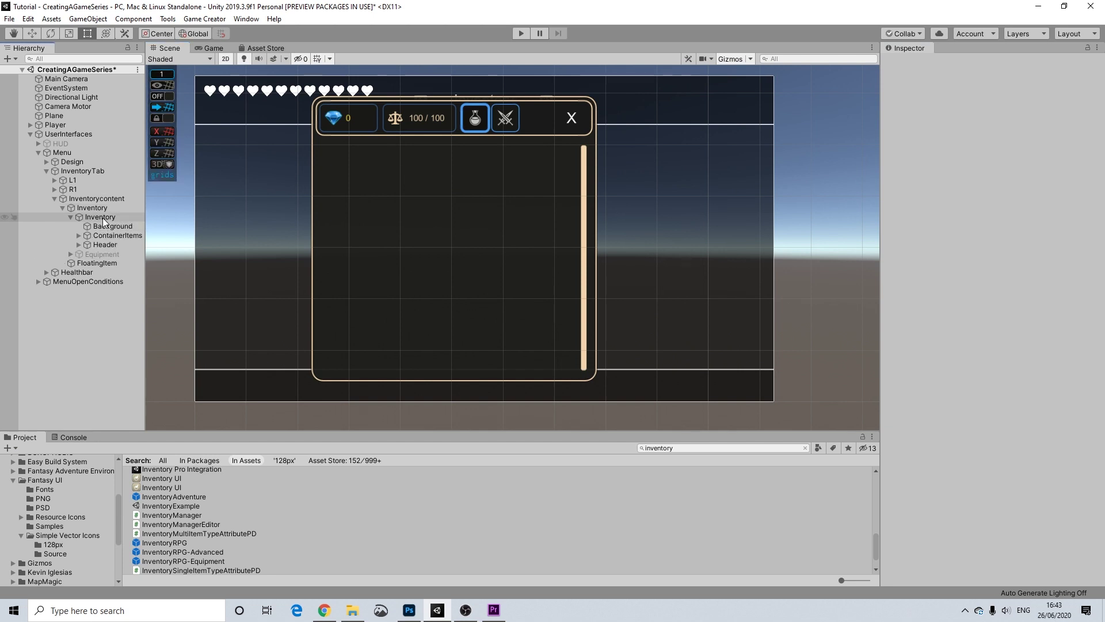
{"action": "left_click", "coordinate": [104, 226]}
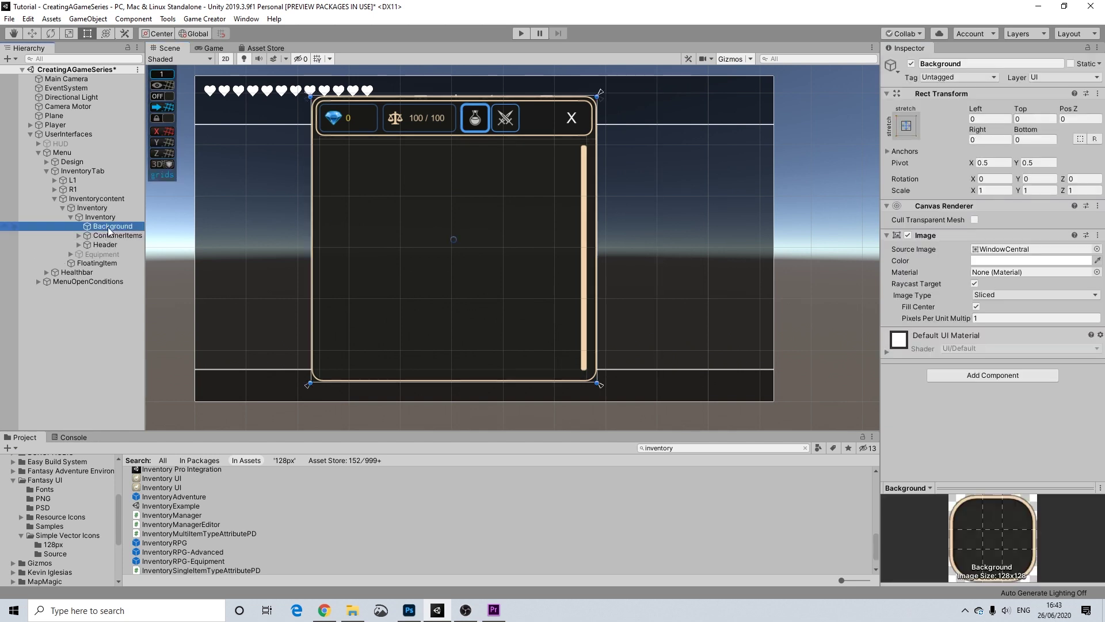
{"action": "left_click", "coordinate": [101, 217]}
{"action": "left_click", "coordinate": [92, 208]}
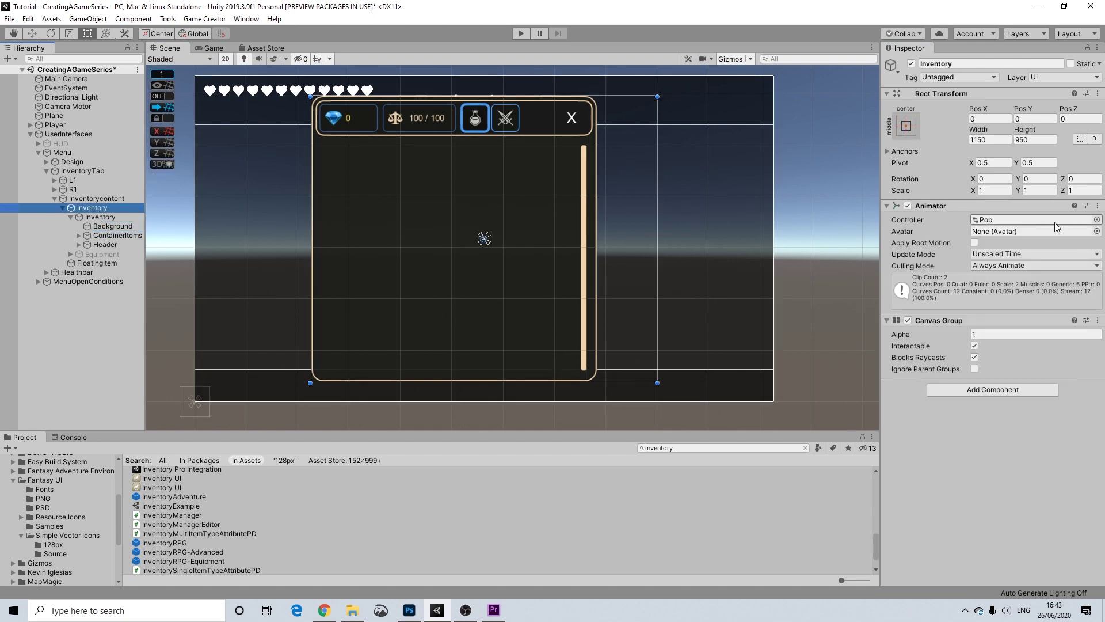
{"action": "left_click", "coordinate": [1098, 206]}
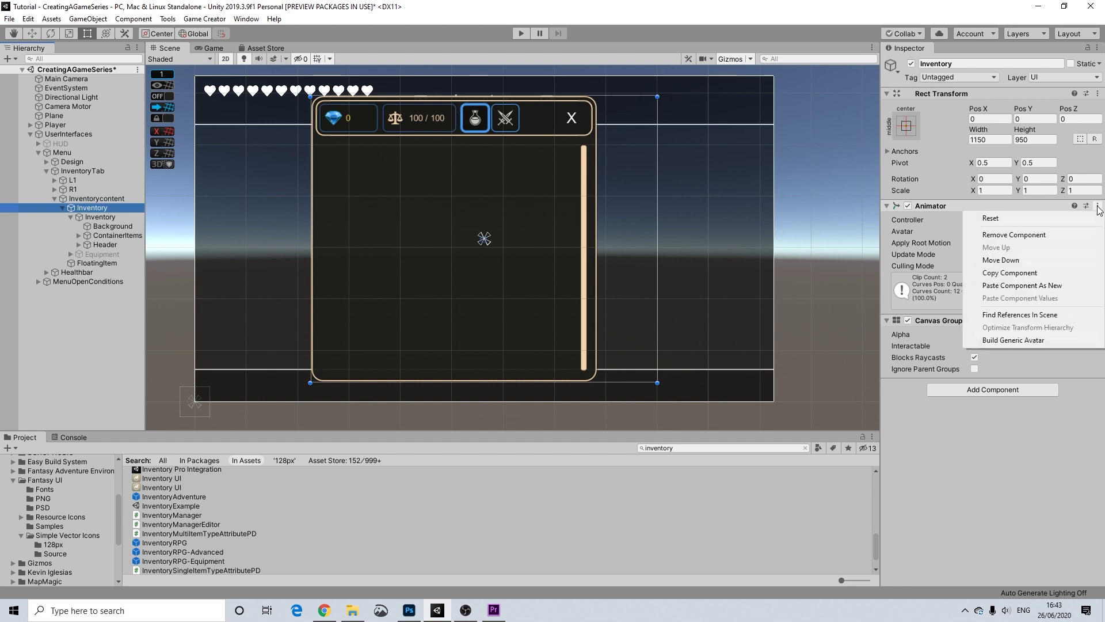
{"action": "left_click", "coordinate": [1033, 235]}
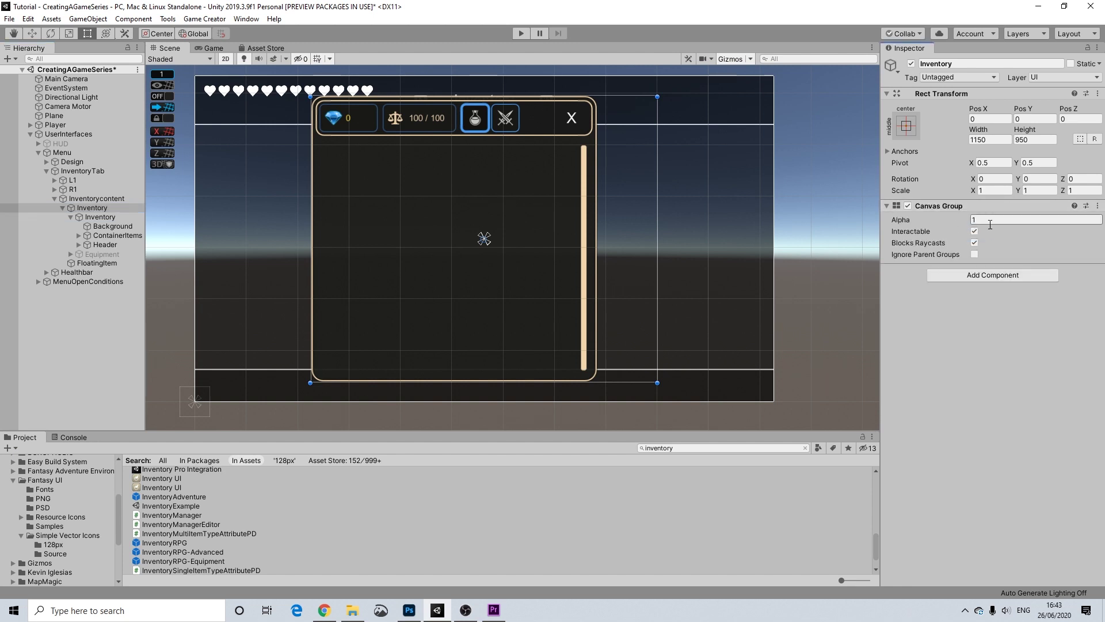
Step: Delete the Background object from the nested Inventory object inside Inventorycontent
{"action": "left_click", "coordinate": [55, 199]}
{"action": "left_click", "coordinate": [54, 199]}
{"action": "left_click", "coordinate": [69, 199]}
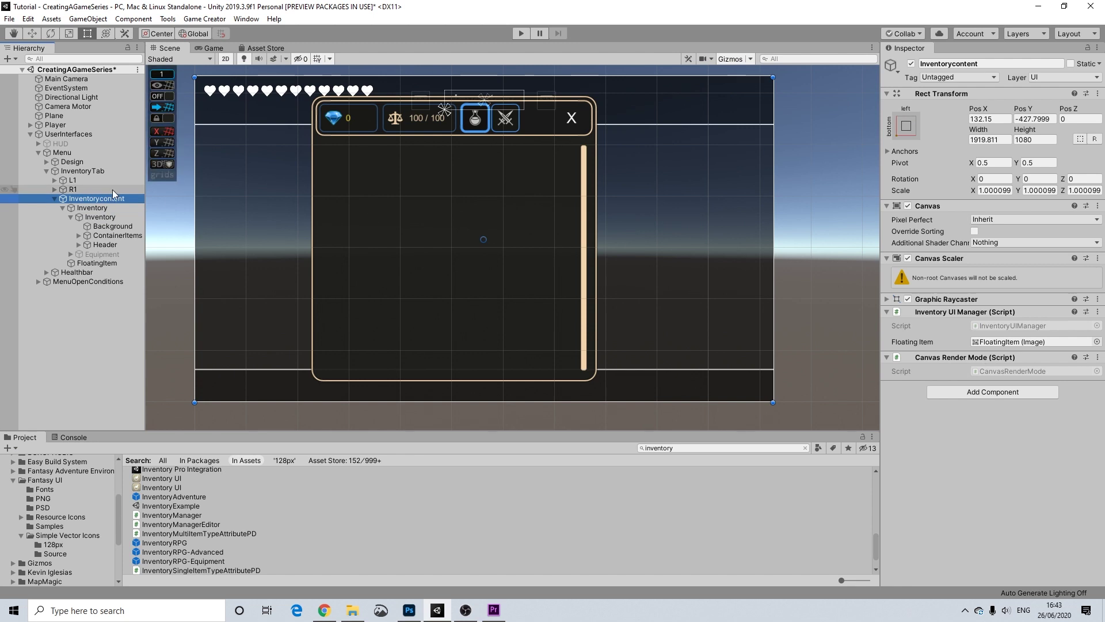
{"action": "left_click", "coordinate": [55, 199]}
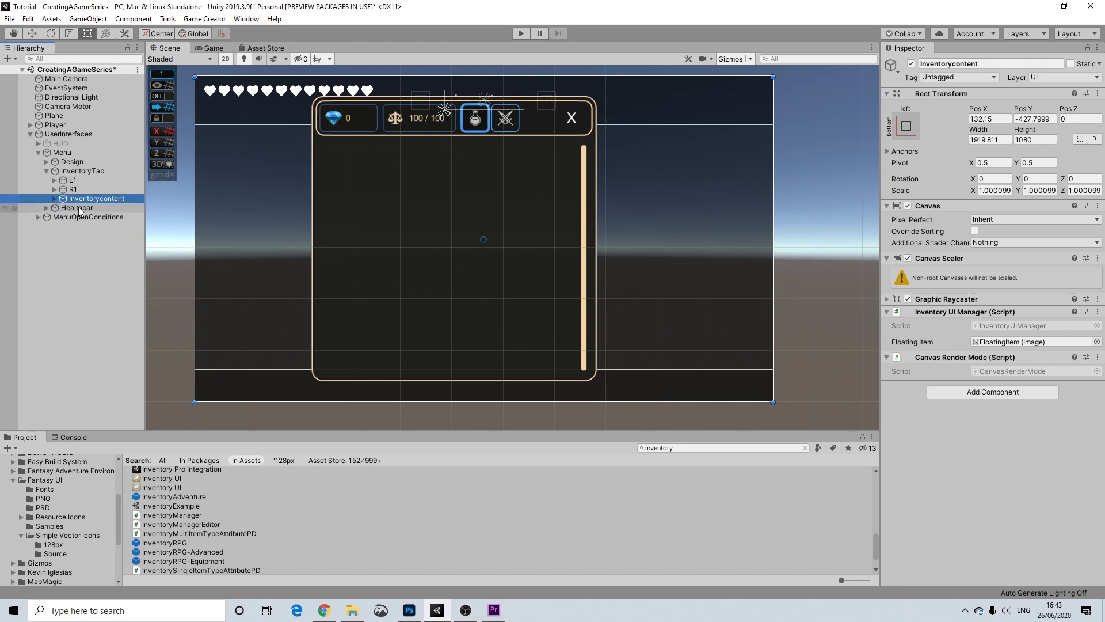
{"action": "left_click", "coordinate": [55, 199]}
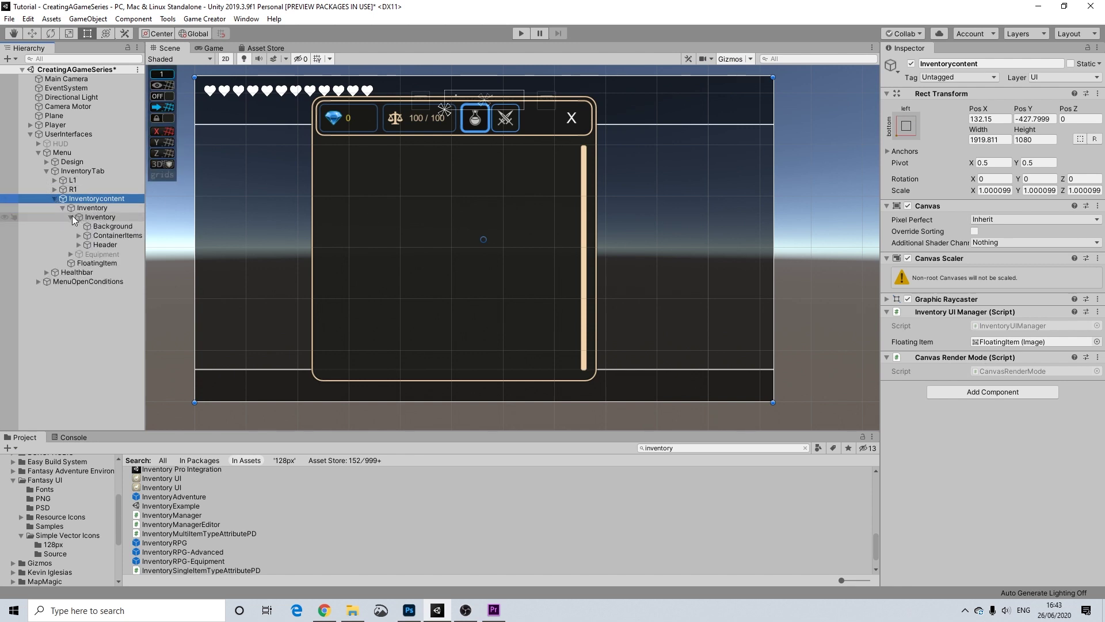
{"action": "left_click", "coordinate": [97, 217]}
{"action": "left_click", "coordinate": [109, 228]}
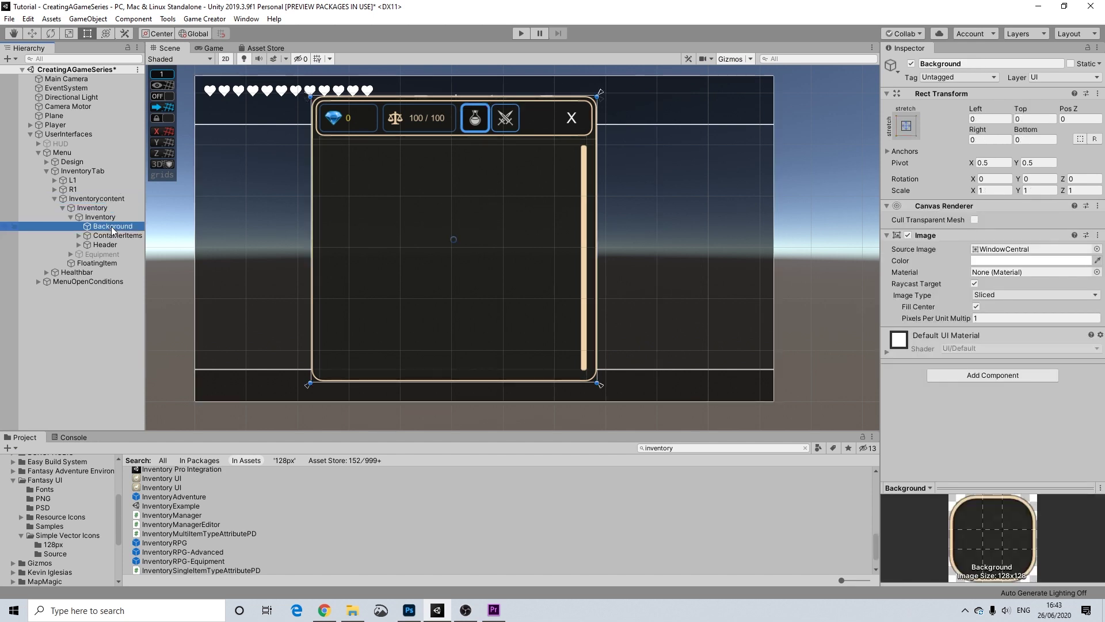
{"action": "key", "text": "Delete"}
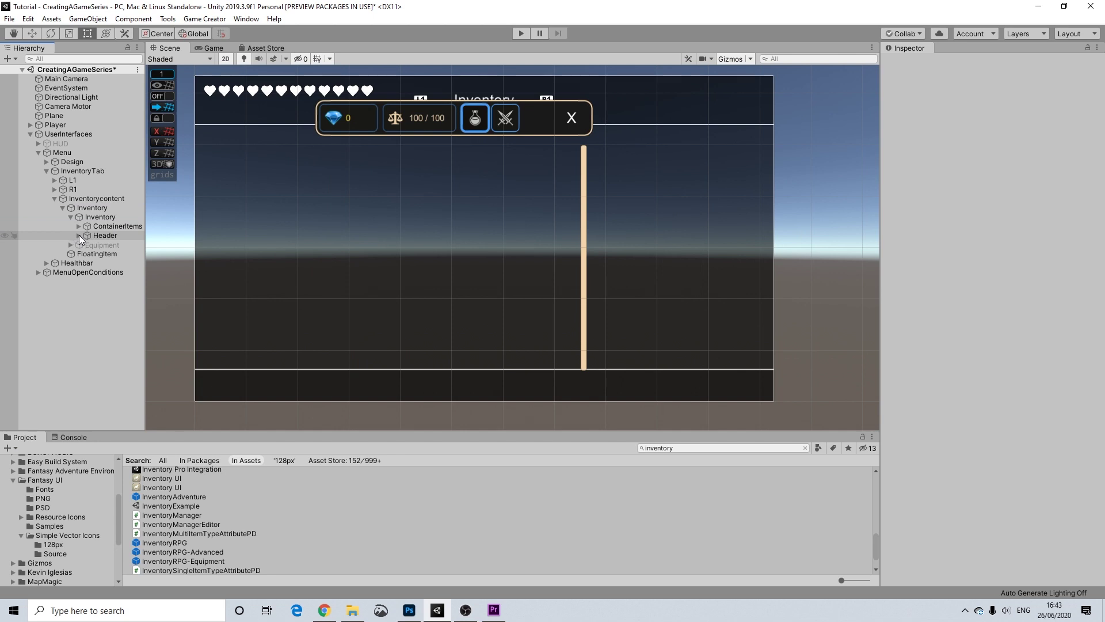
Step: Stretch the outer Inventory object's rect to the canvas edges, about 1920 wide by 1080 high
{"action": "left_click", "coordinate": [89, 210]}
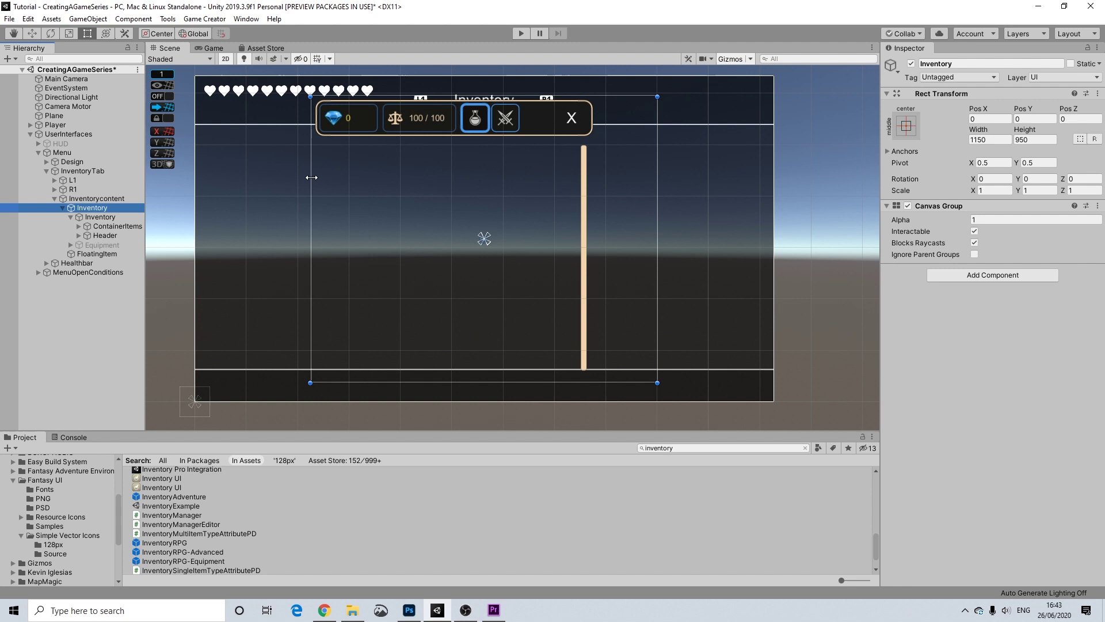
{"action": "left_click_drag", "start_coordinate": [311, 177], "coordinate": [196, 177]}
{"action": "left_click_drag", "start_coordinate": [444, 97], "coordinate": [446, 77]}
{"action": "left_click_drag", "start_coordinate": [657, 144], "coordinate": [774, 154]}
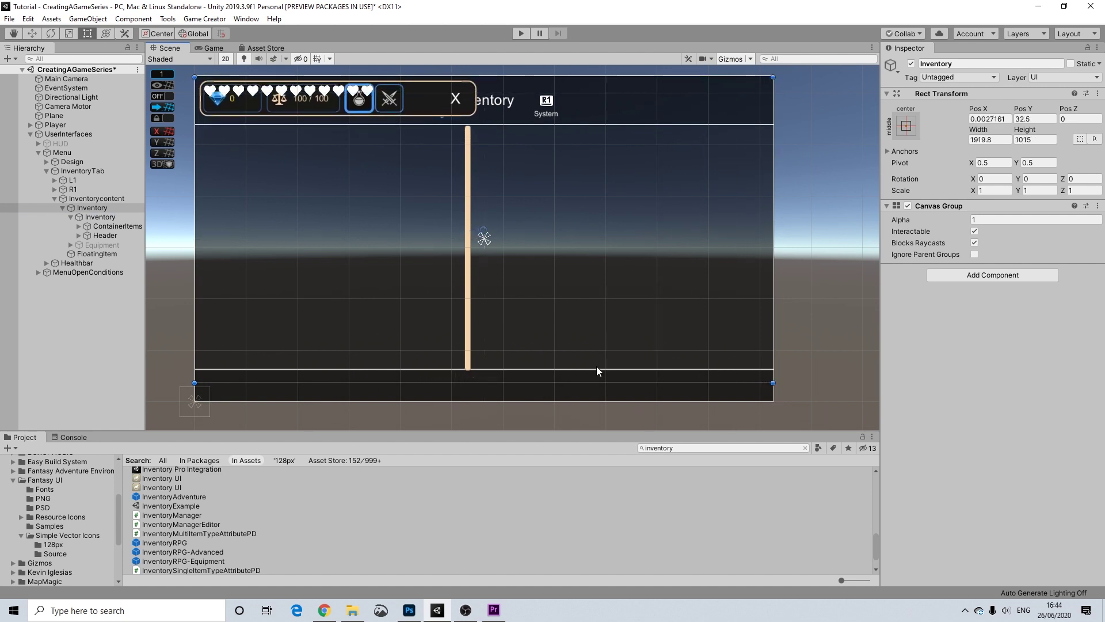
{"action": "left_click_drag", "start_coordinate": [582, 383], "coordinate": [583, 401]}
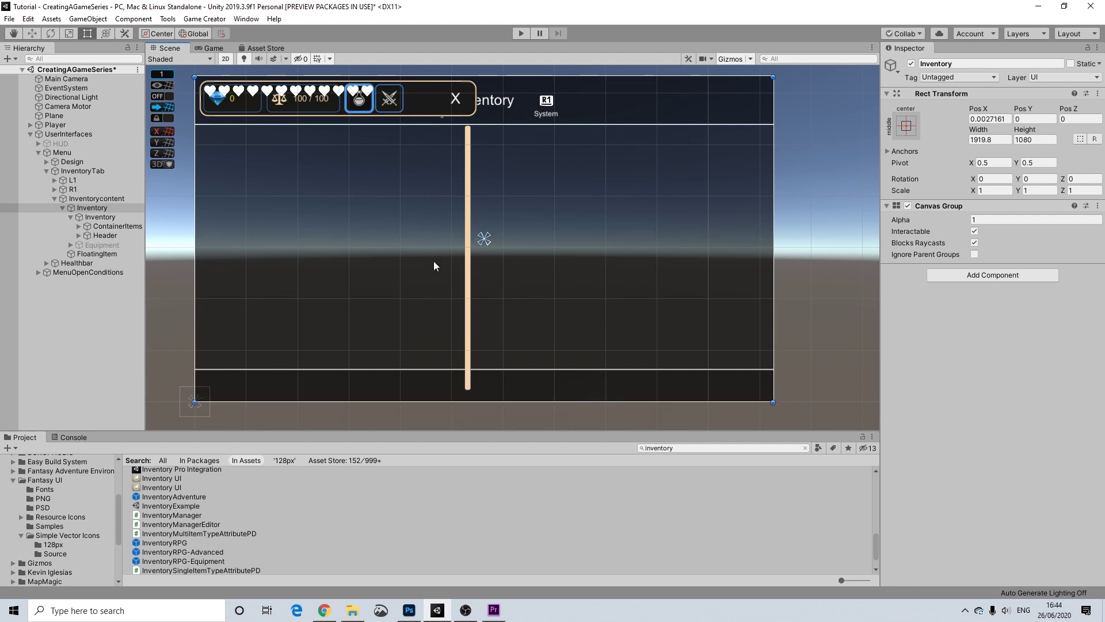
Step: Fit the nested Inventory rect between the menu's horizontal lines, about 856 wide, with X about 241, top about 163 and bottom about 105
{"action": "left_click", "coordinate": [96, 219]}
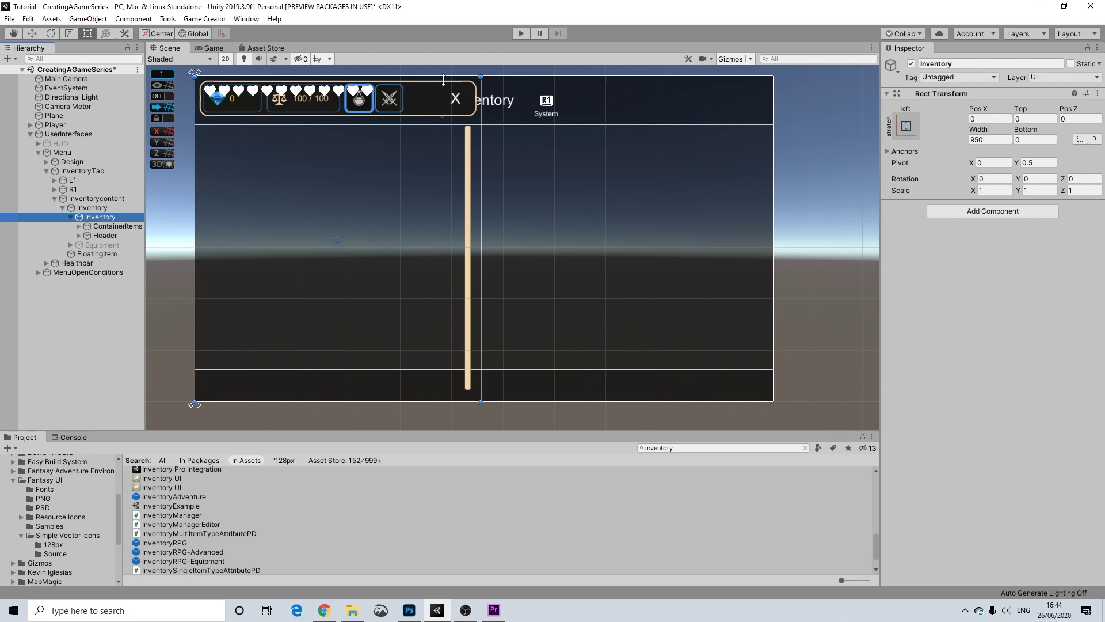
{"action": "left_click_drag", "start_coordinate": [429, 76], "coordinate": [435, 125]}
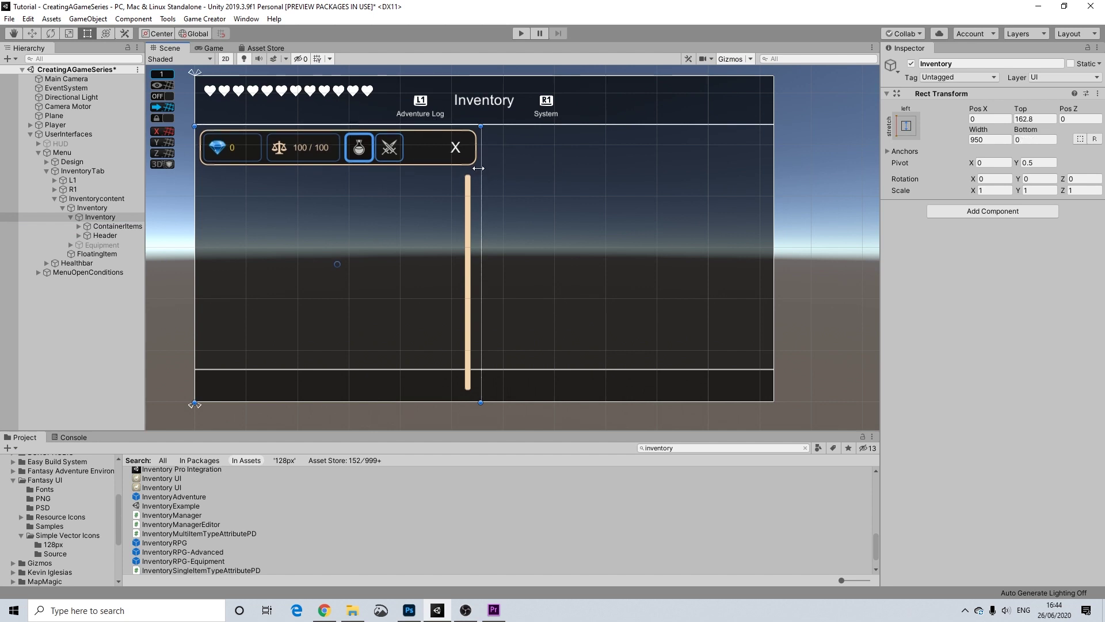
{"action": "left_click_drag", "start_coordinate": [479, 168], "coordinate": [523, 176]}
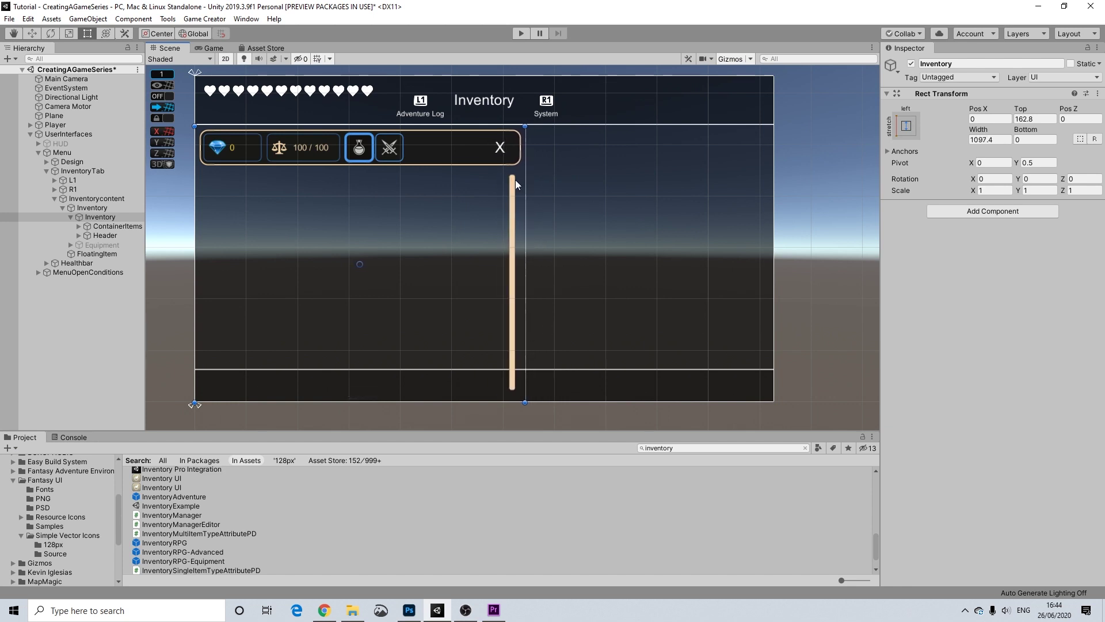
{"action": "left_click_drag", "start_coordinate": [382, 401], "coordinate": [392, 370]}
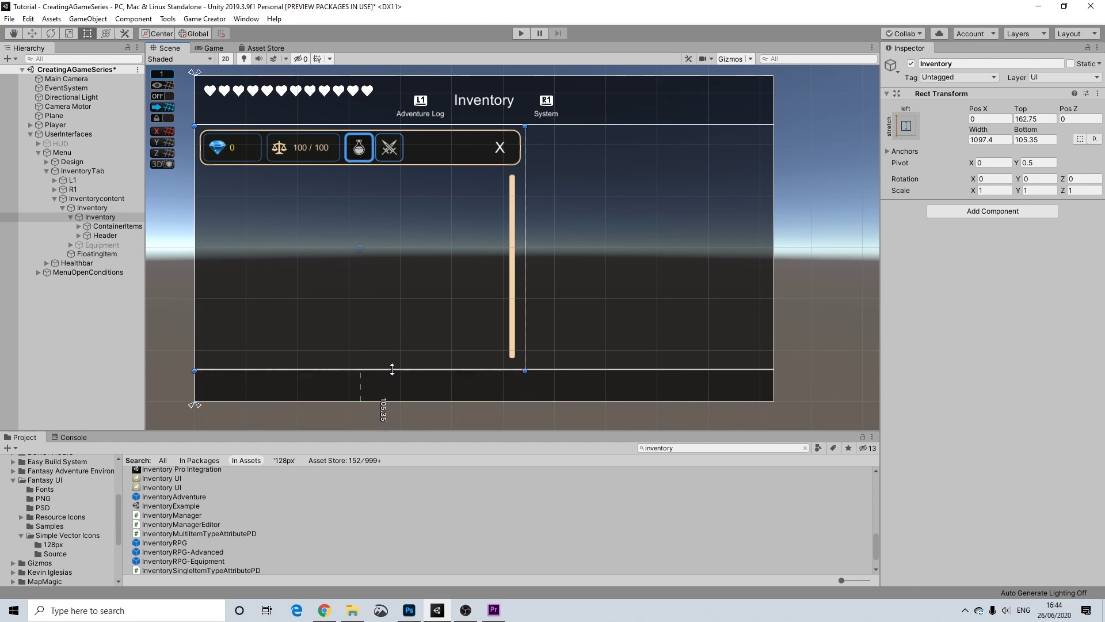
{"action": "left_click_drag", "start_coordinate": [195, 238], "coordinate": [267, 244]}
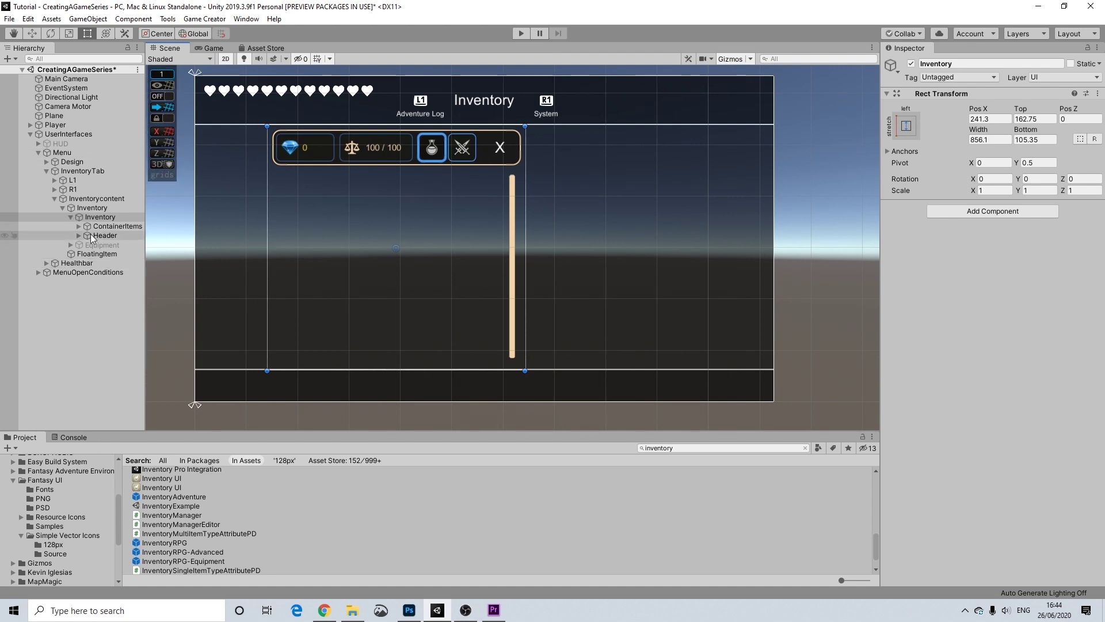
Step: Deactivate the Weight object inside the nested Inventory's Header
{"action": "left_click", "coordinate": [107, 226]}
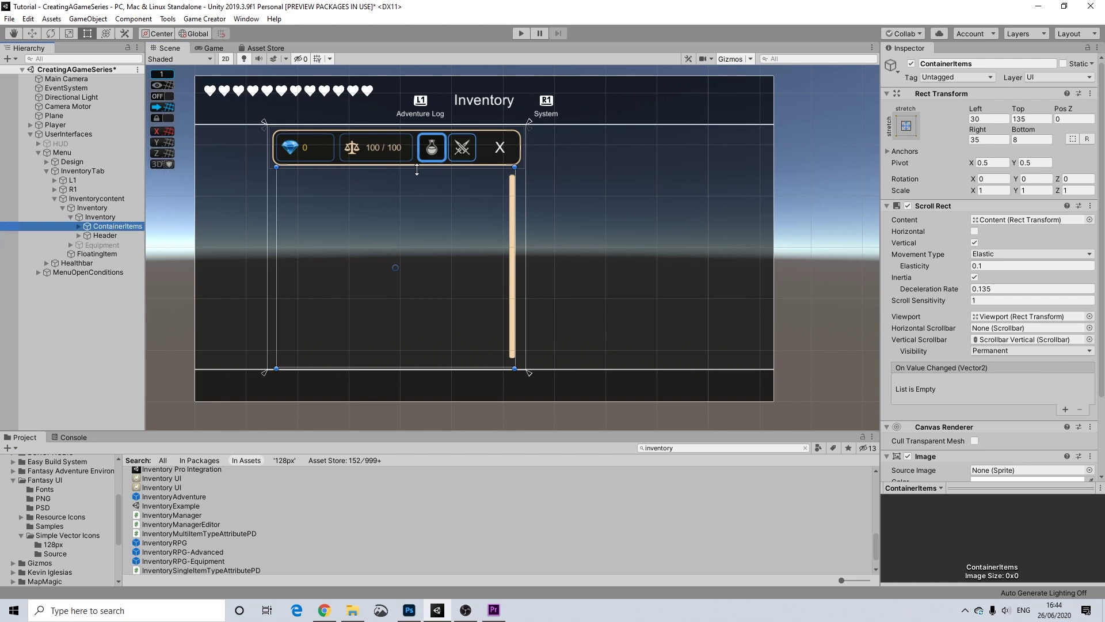
{"action": "left_click", "coordinate": [106, 235]}
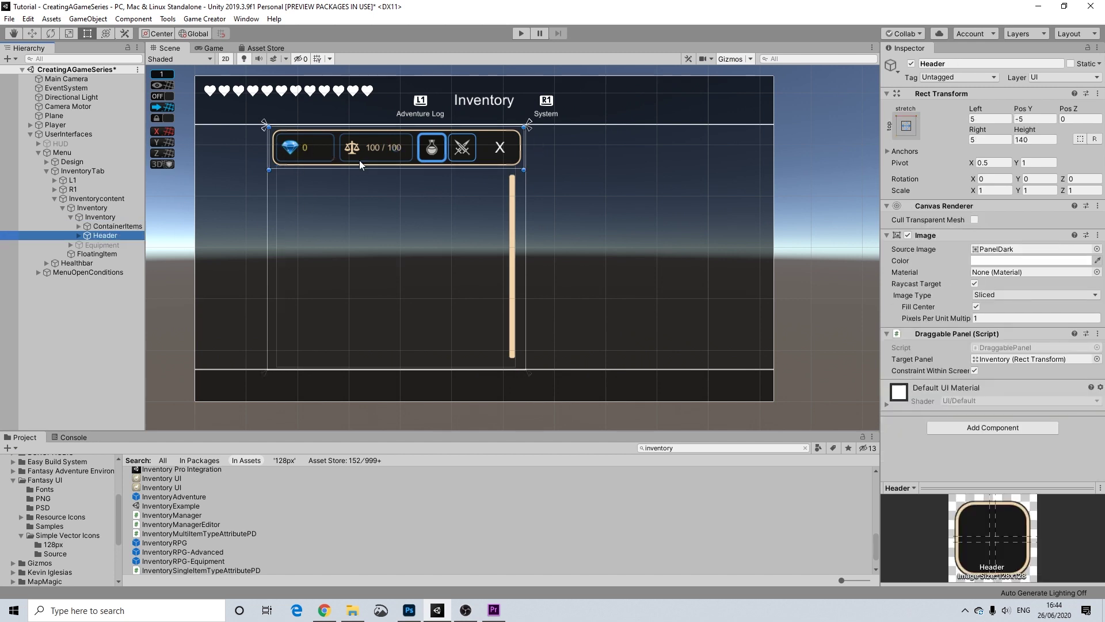
{"action": "left_click", "coordinate": [79, 236]}
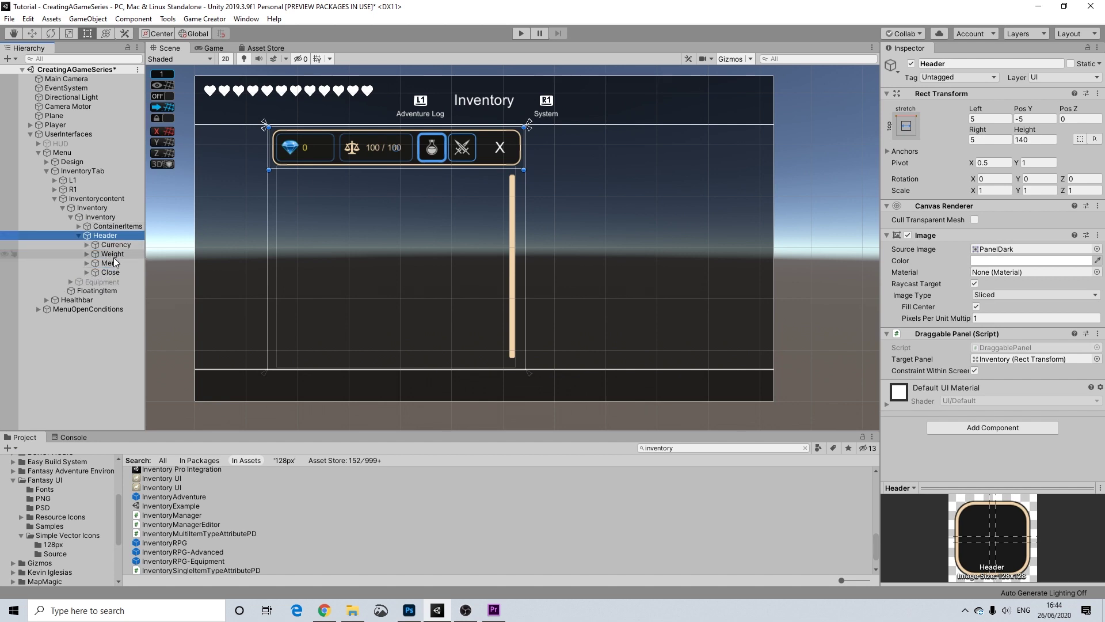
{"action": "left_click", "coordinate": [112, 254]}
{"action": "left_click", "coordinate": [911, 63]}
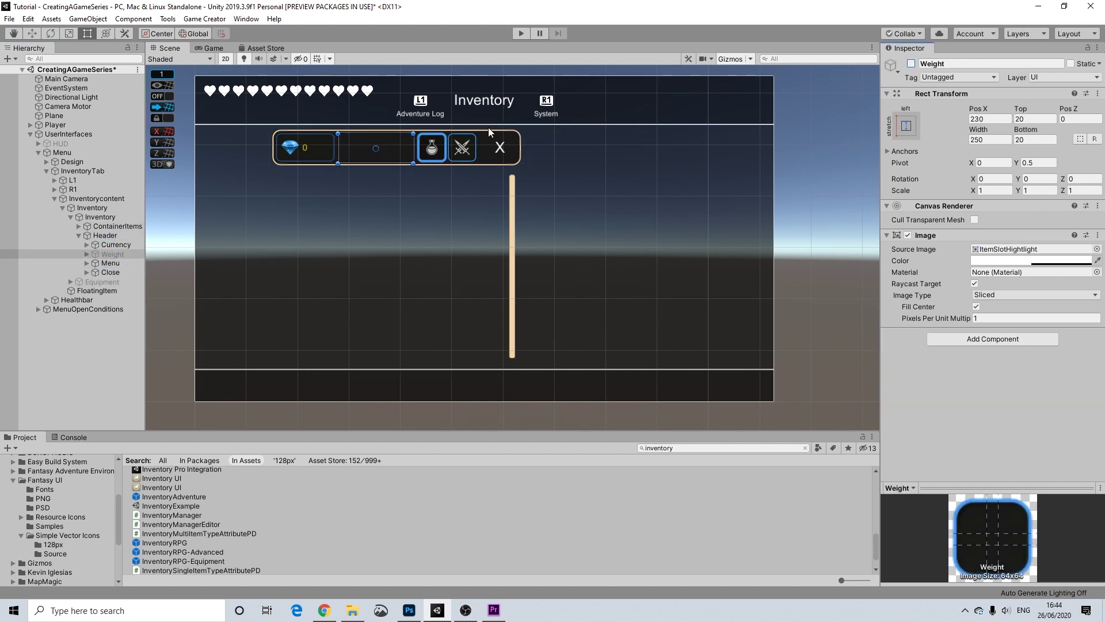
Step: Move the Header's Currency box to the canvas's upper-right corner, Pos X about 1460 and Top about -137, and clear its background with no sprite and alpha 0
{"action": "left_click", "coordinate": [115, 246]}
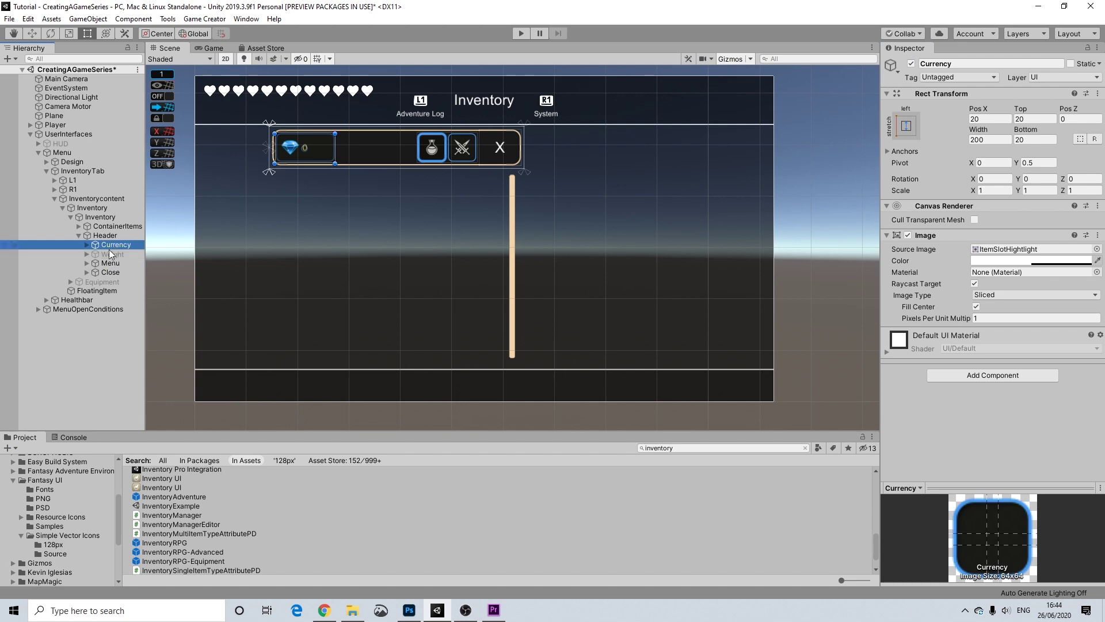
{"action": "left_click_drag", "start_coordinate": [325, 157], "coordinate": [762, 110]}
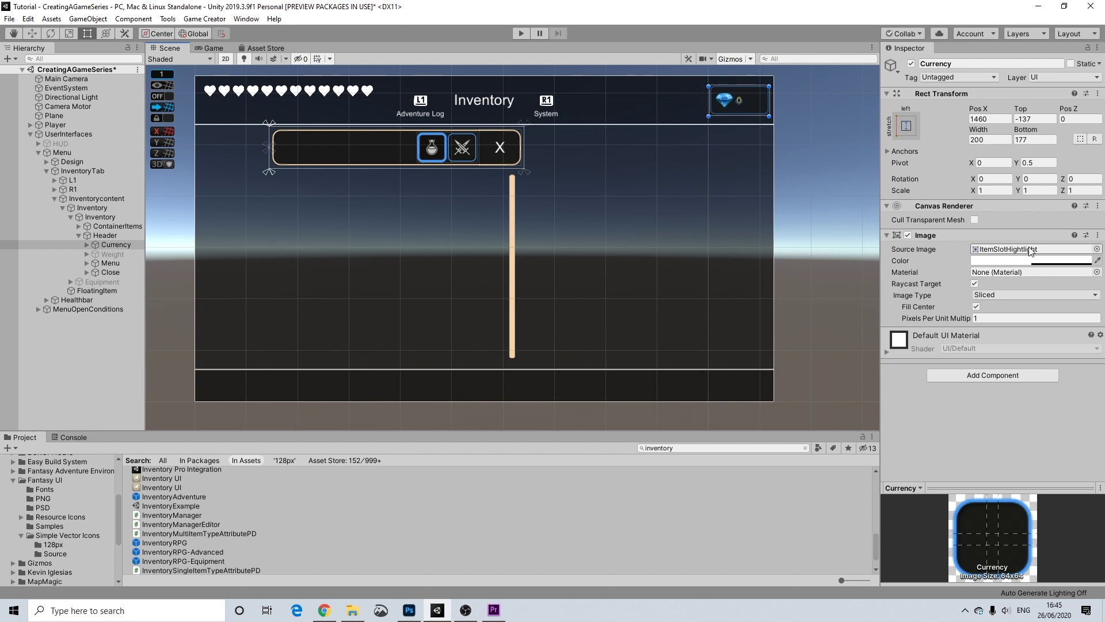
{"action": "left_click", "coordinate": [1096, 248]}
{"action": "left_click", "coordinate": [496, 300]}
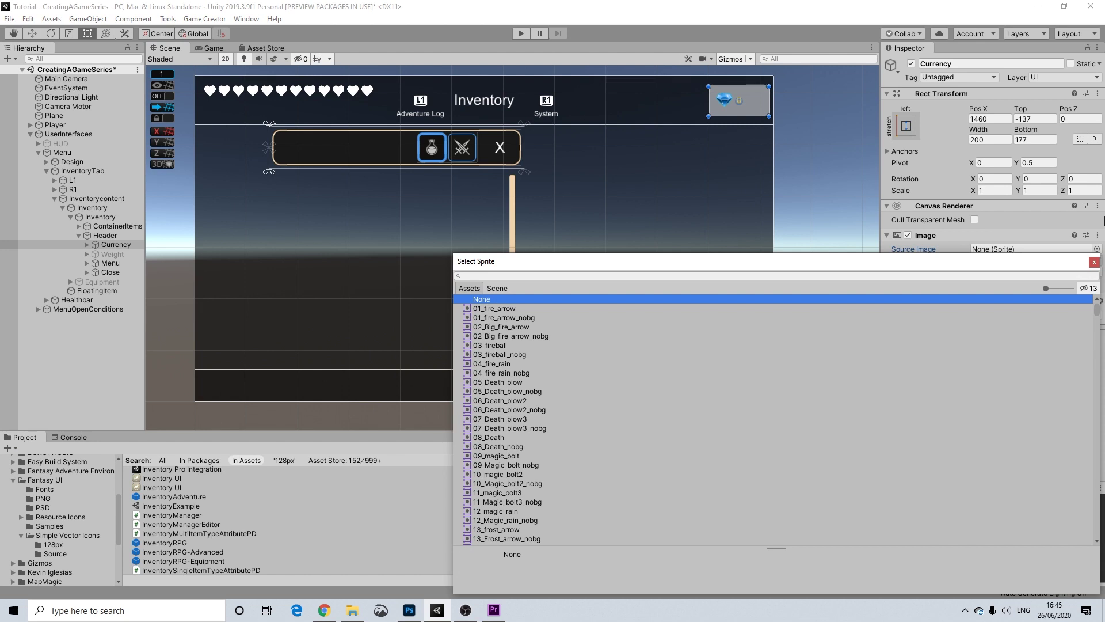
{"action": "left_click", "coordinate": [1094, 262]}
{"action": "left_click", "coordinate": [1078, 262]}
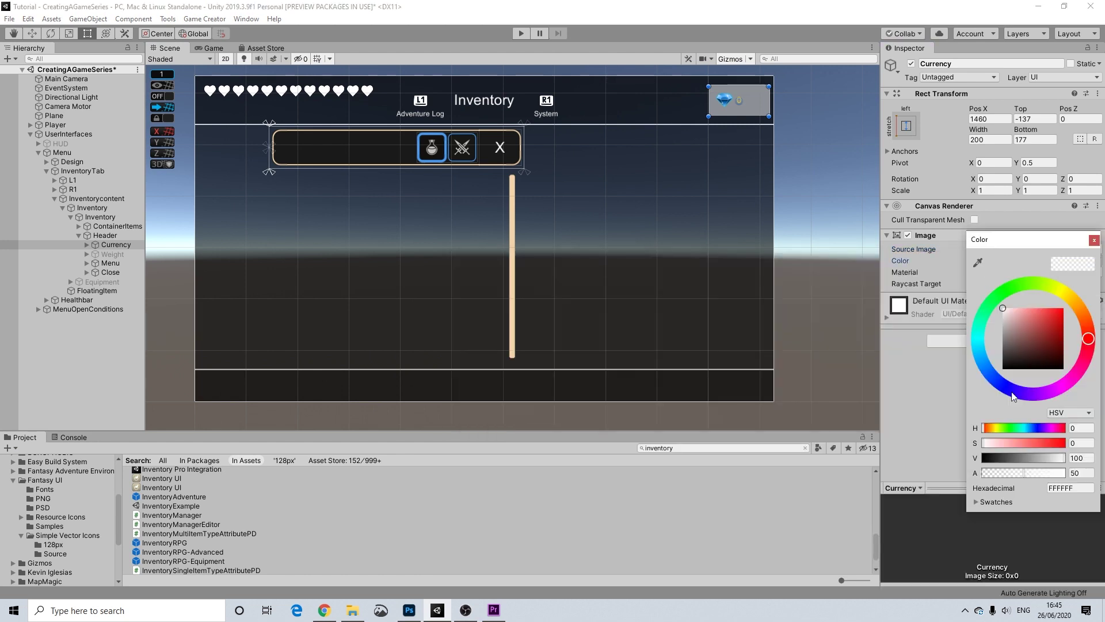
{"action": "left_click_drag", "start_coordinate": [1012, 473], "coordinate": [927, 479]}
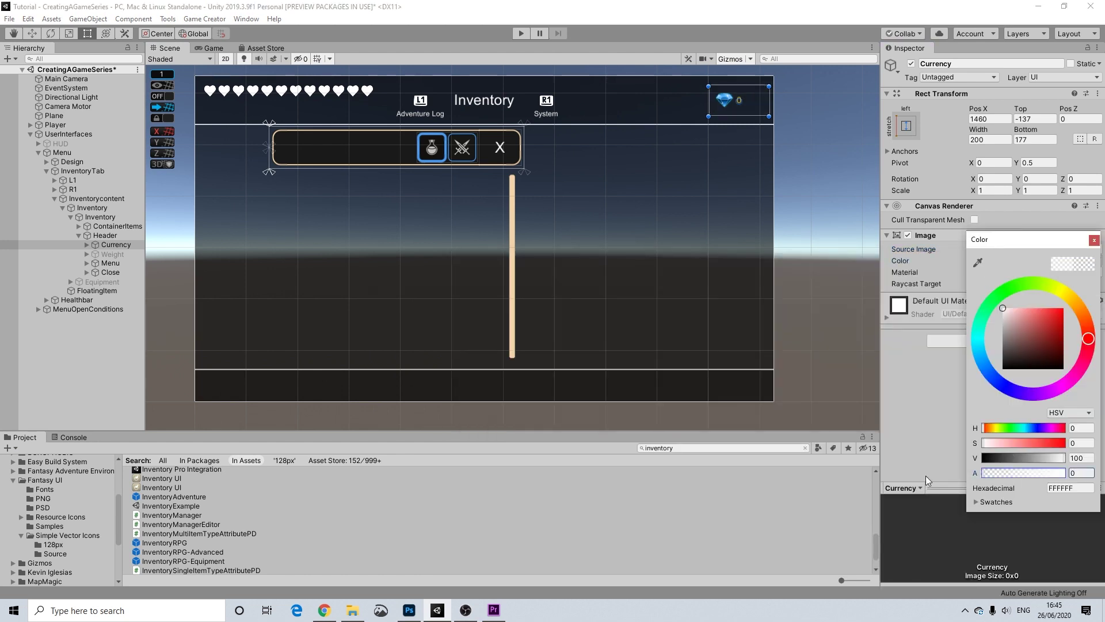
{"action": "left_click", "coordinate": [1094, 240]}
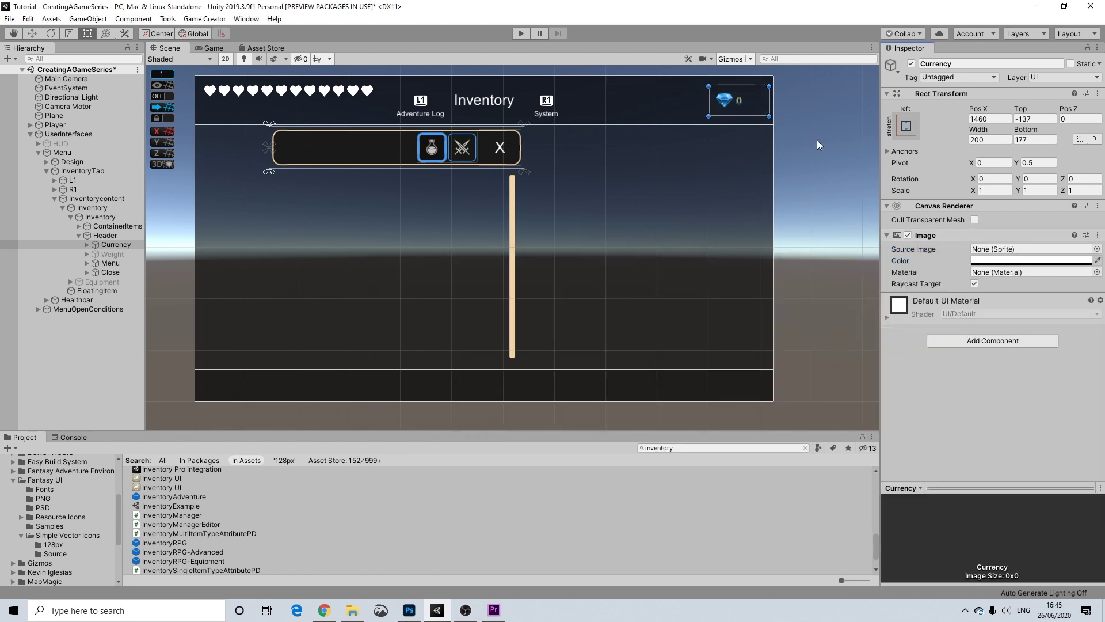
Step: Make the CurrencyText number white and set its font size to 34
{"action": "left_click", "coordinate": [740, 104]}
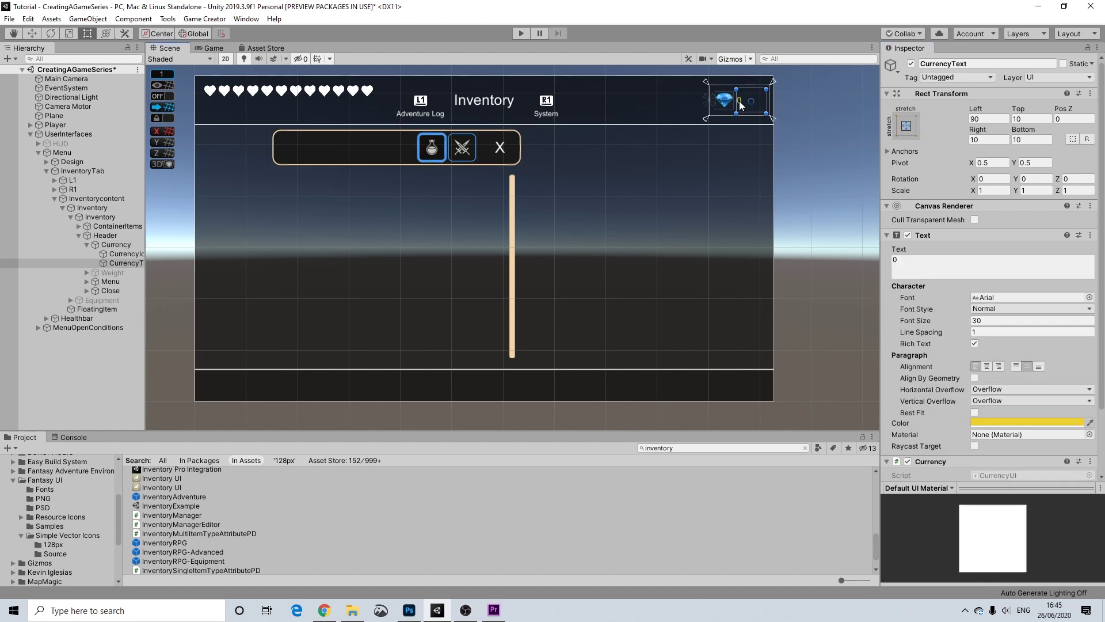
{"action": "left_click", "coordinate": [1000, 423]}
{"action": "left_click", "coordinate": [1005, 309]}
{"action": "left_click", "coordinate": [1094, 240]}
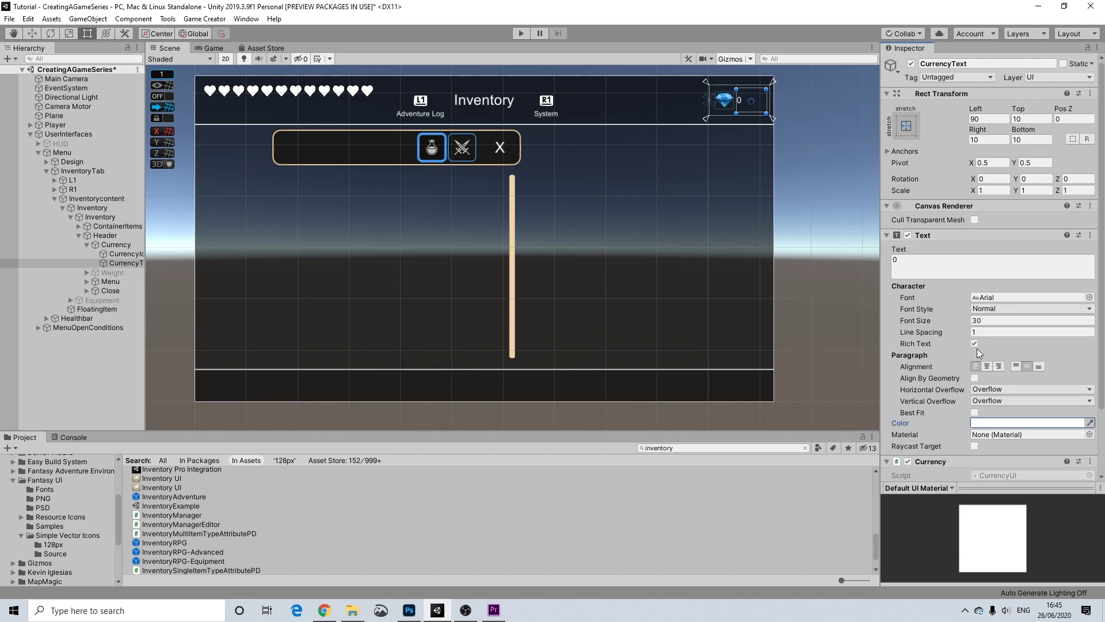
{"action": "left_click", "coordinate": [1005, 321]}
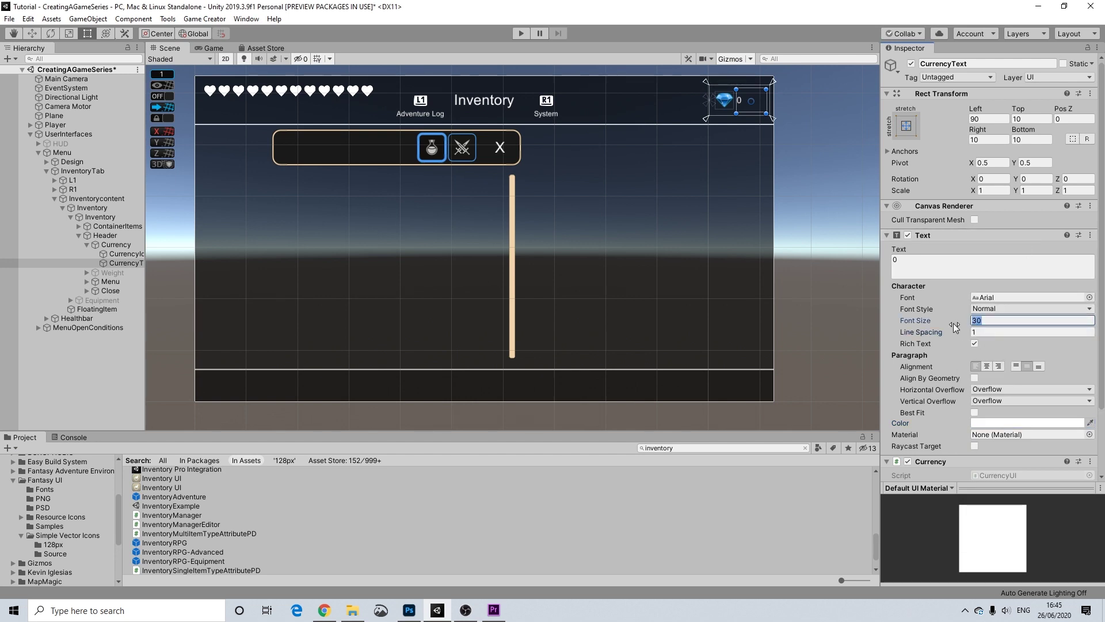
{"action": "type", "text": "34"}
{"action": "left_click", "coordinate": [654, 71]}
Step: Select the currency's diamond icon and browse the project's asset folders
{"action": "left_click", "coordinate": [727, 104]}
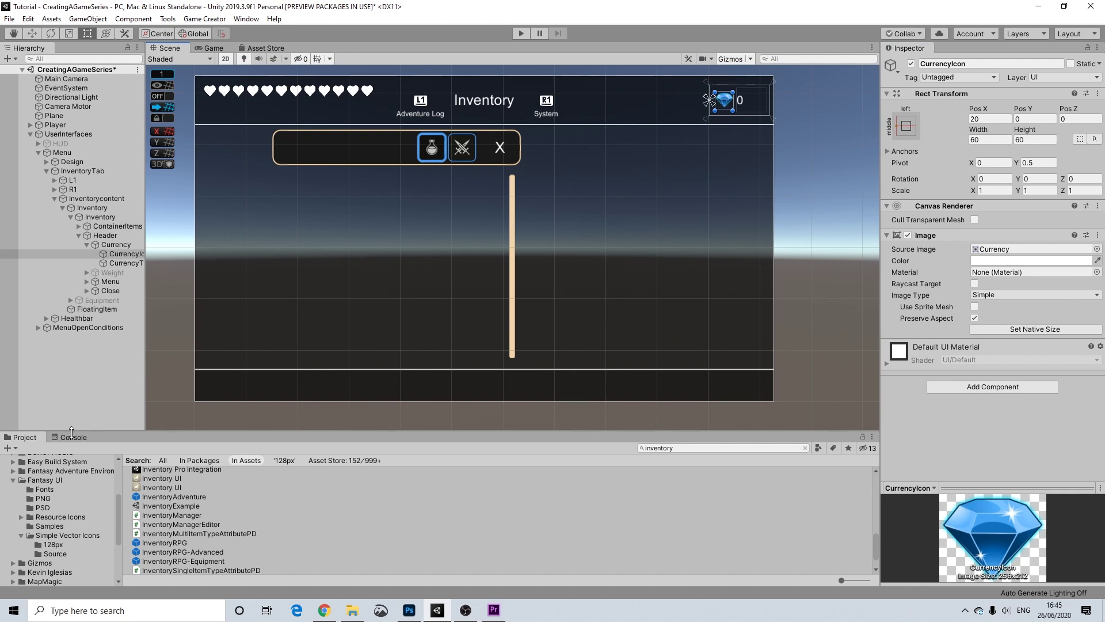
{"action": "scroll", "coordinate": [55, 489], "scroll_direction": "up", "scroll_amount": 2}
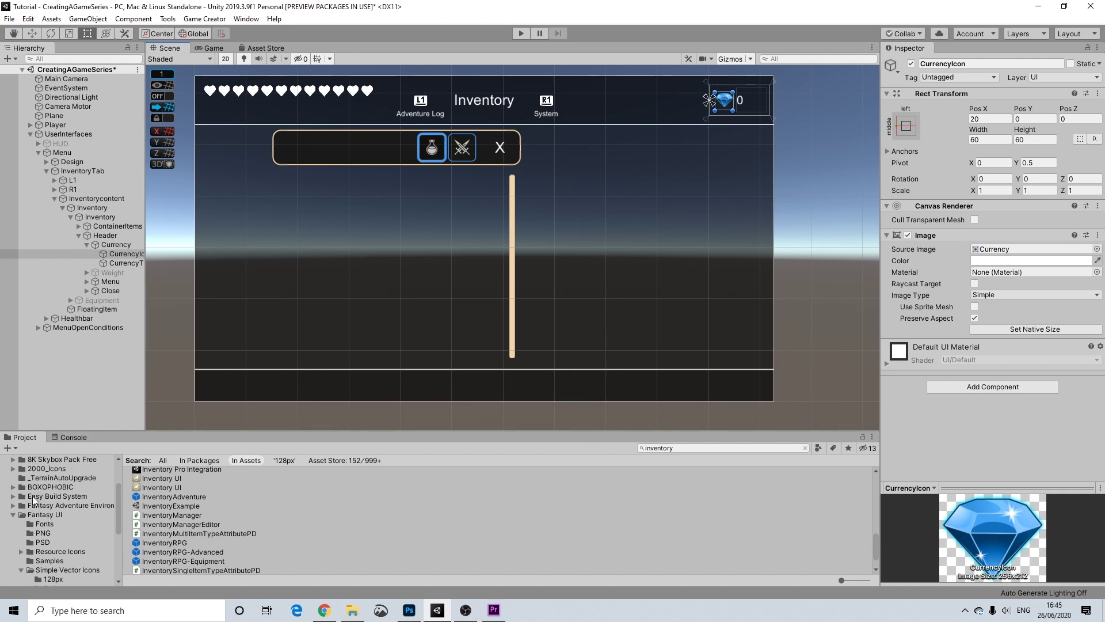
{"action": "scroll", "coordinate": [46, 506], "scroll_direction": "up", "scroll_amount": 5}
{"action": "scroll", "coordinate": [54, 515], "scroll_direction": "down", "scroll_amount": 5}
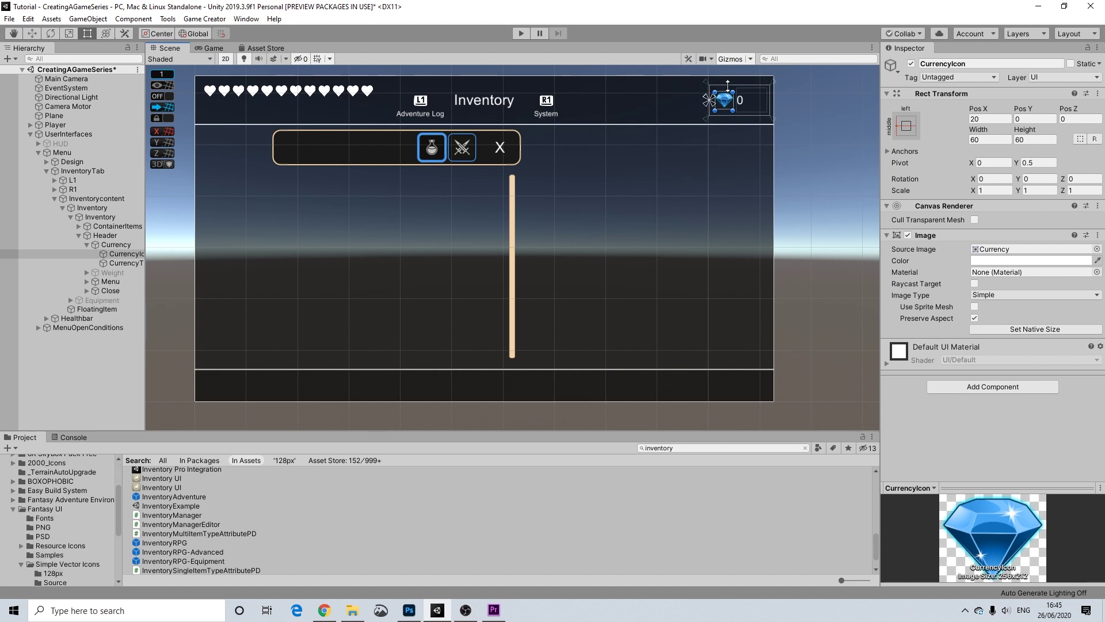
{"action": "scroll", "coordinate": [593, 175], "scroll_direction": "up", "scroll_amount": 1}
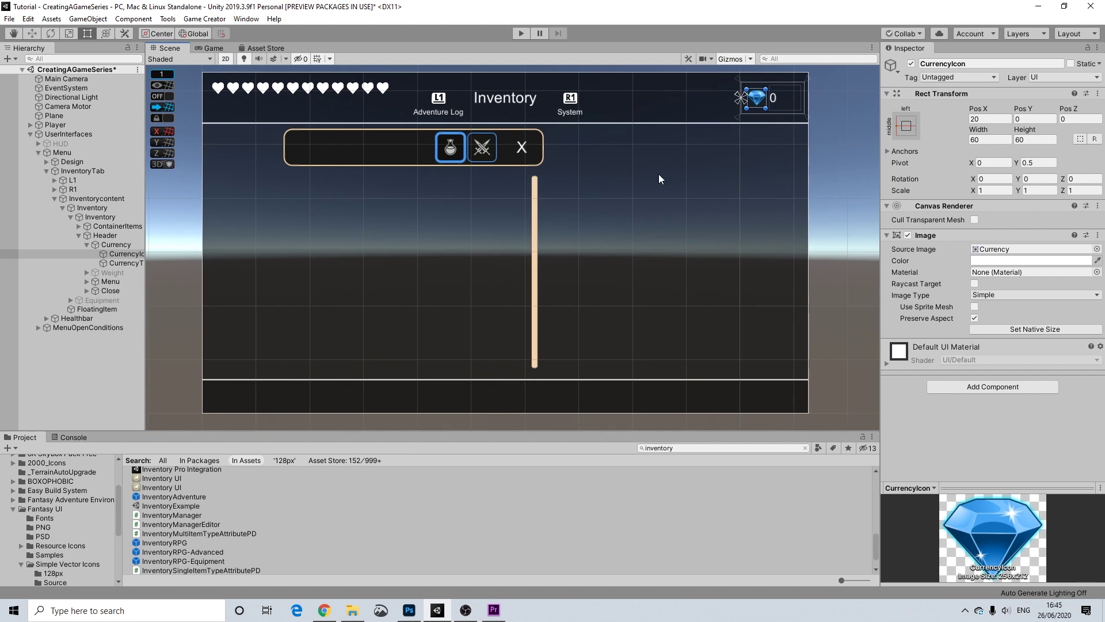
{"action": "left_click", "coordinate": [821, 102]}
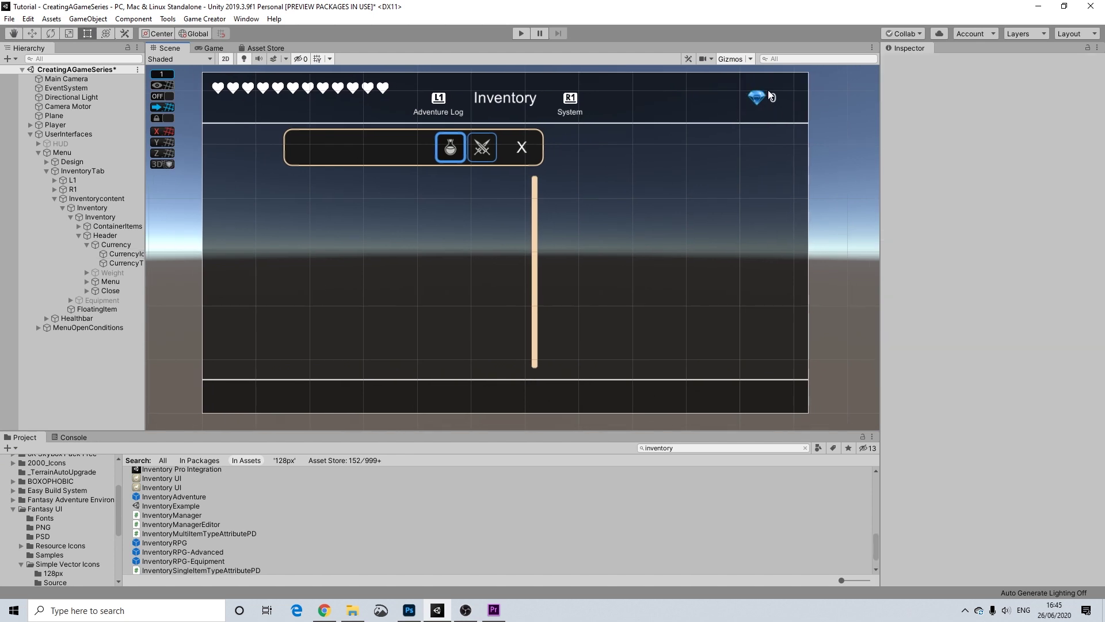
Step: Remove the Header panel's background by setting its source image to None and its color alpha to 0
{"action": "left_click", "coordinate": [389, 154]}
{"action": "left_click", "coordinate": [388, 149]}
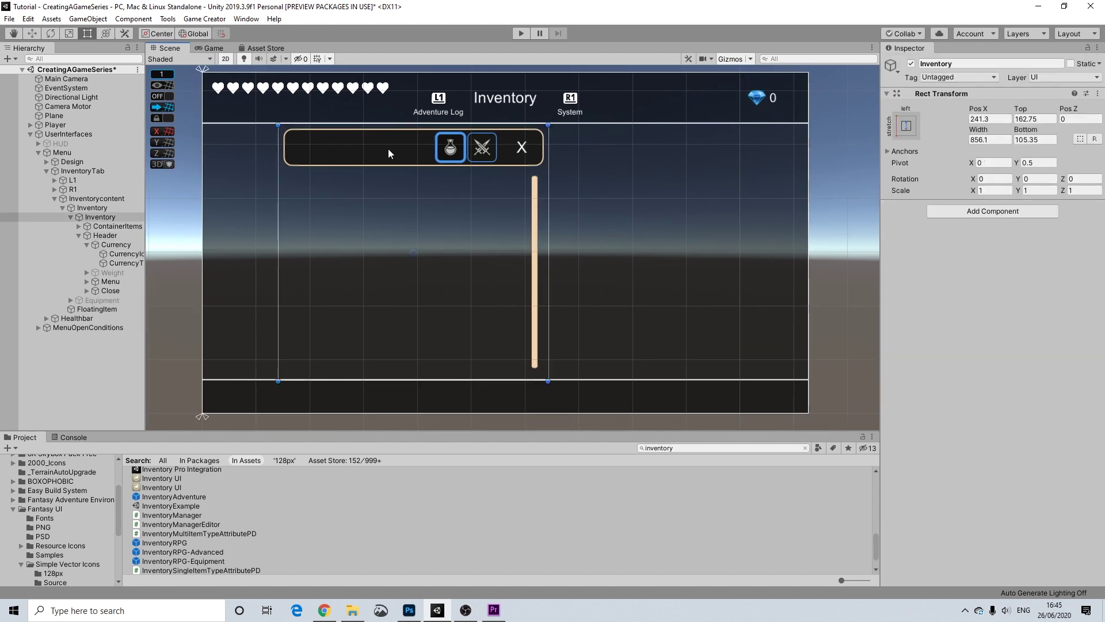
{"action": "left_click", "coordinate": [386, 149]}
{"action": "left_click", "coordinate": [386, 149]}
{"action": "left_click", "coordinate": [375, 161]}
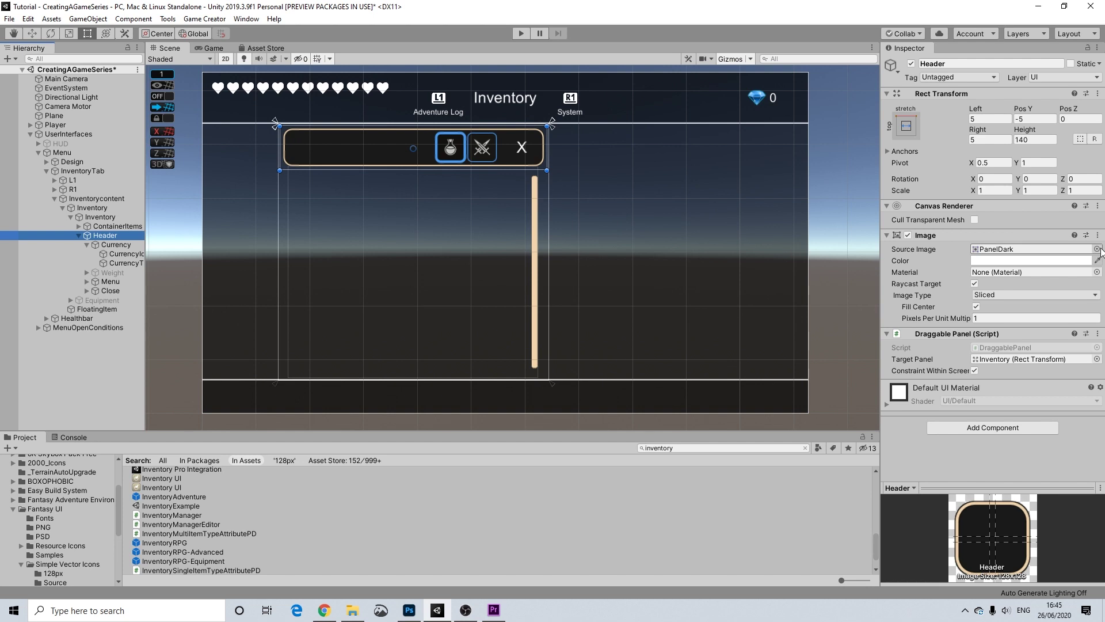
{"action": "left_click", "coordinate": [1096, 248]}
{"action": "left_click", "coordinate": [487, 302]}
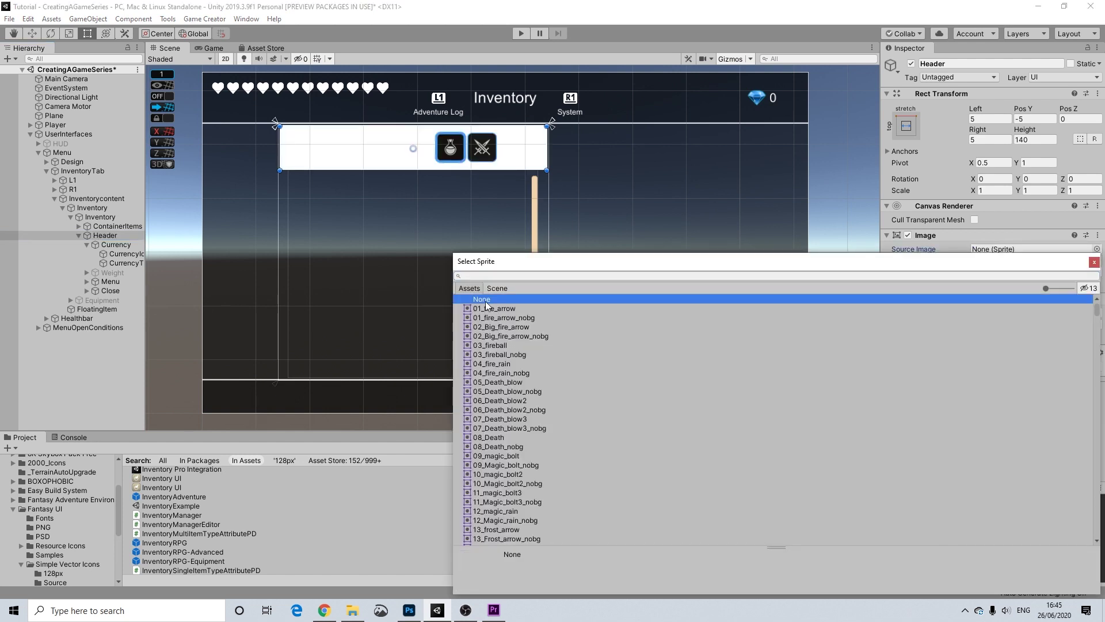
{"action": "left_click", "coordinate": [1093, 263]}
{"action": "left_click", "coordinate": [1035, 262]}
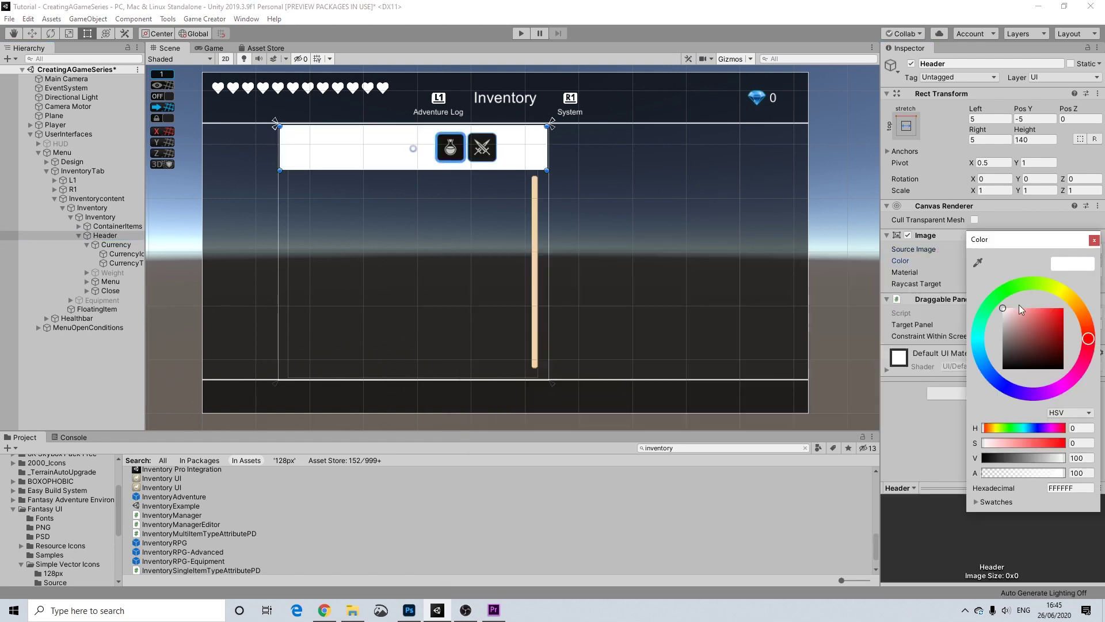
{"action": "left_click_drag", "start_coordinate": [1039, 474], "coordinate": [907, 436]}
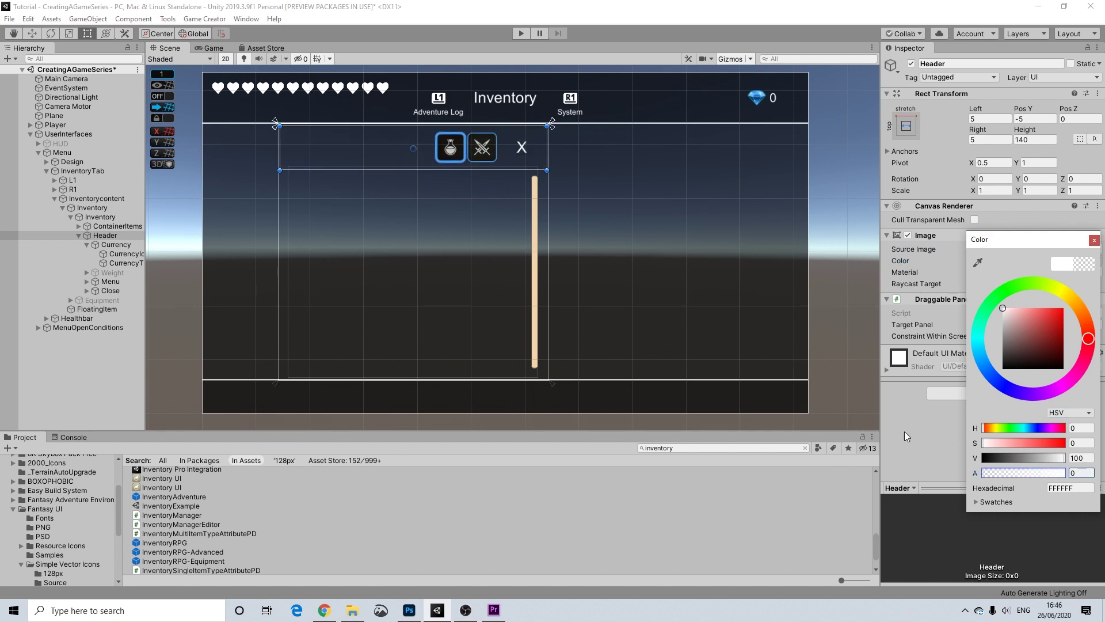
{"action": "left_click", "coordinate": [1093, 239]}
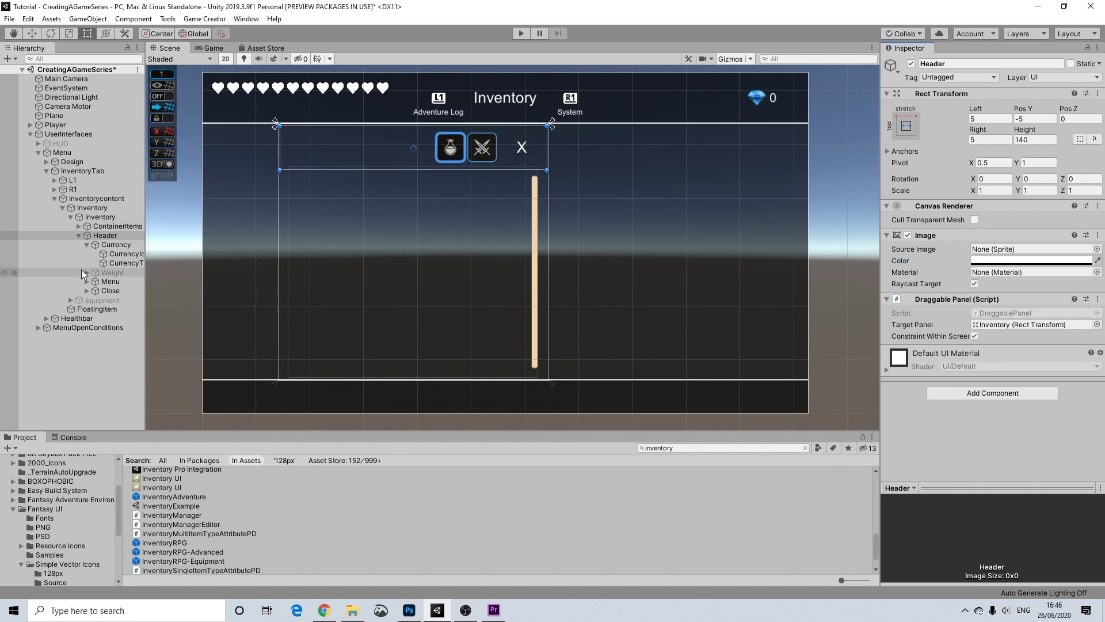
Step: Delete the Close object from the Header and reorder TabSwords above TabPotions inside Menu
{"action": "left_click", "coordinate": [107, 291]}
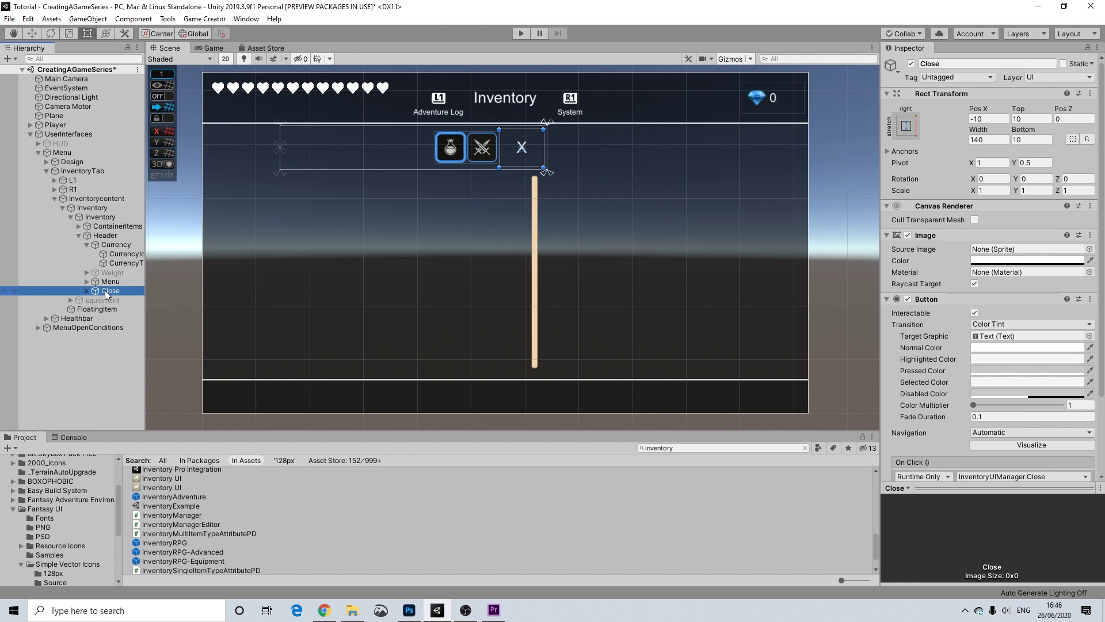
{"action": "key", "text": "Delete"}
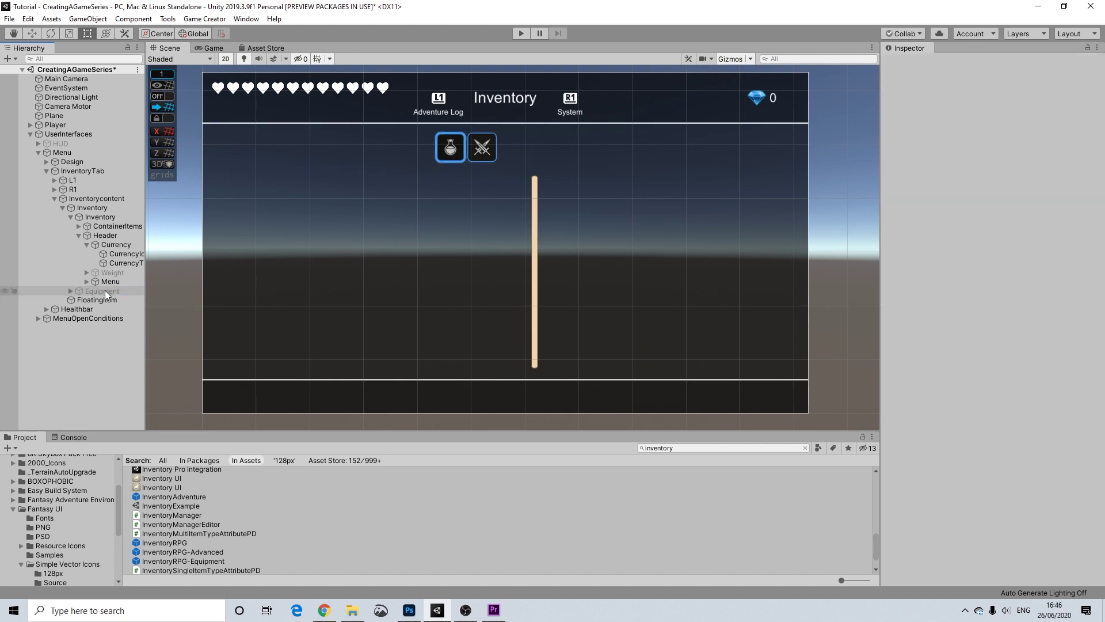
{"action": "left_click", "coordinate": [109, 282]}
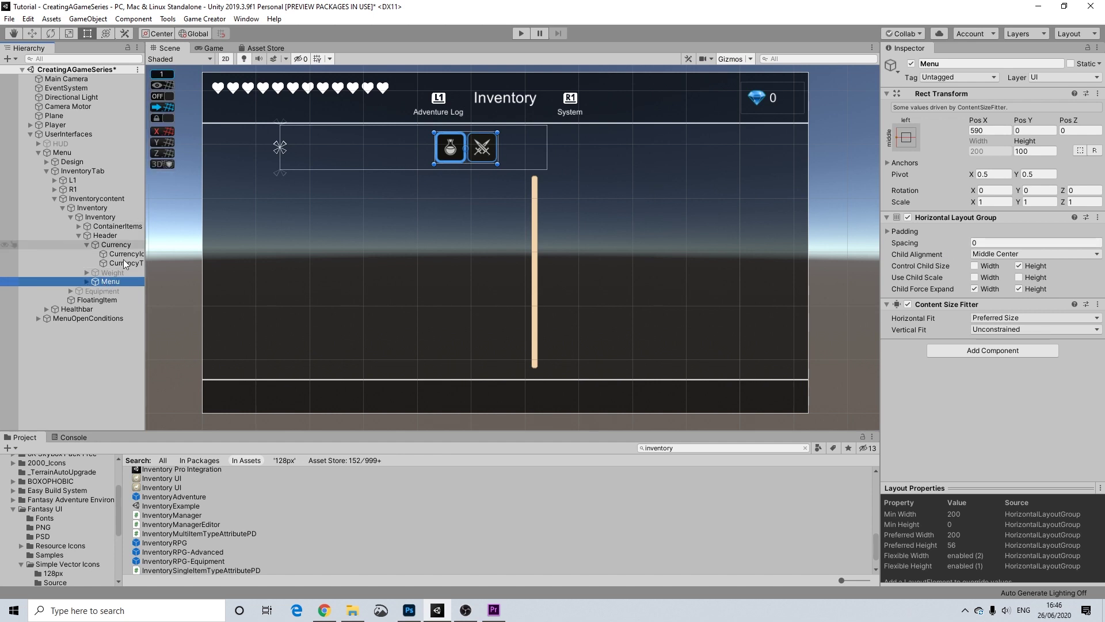
{"action": "left_click", "coordinate": [88, 282]}
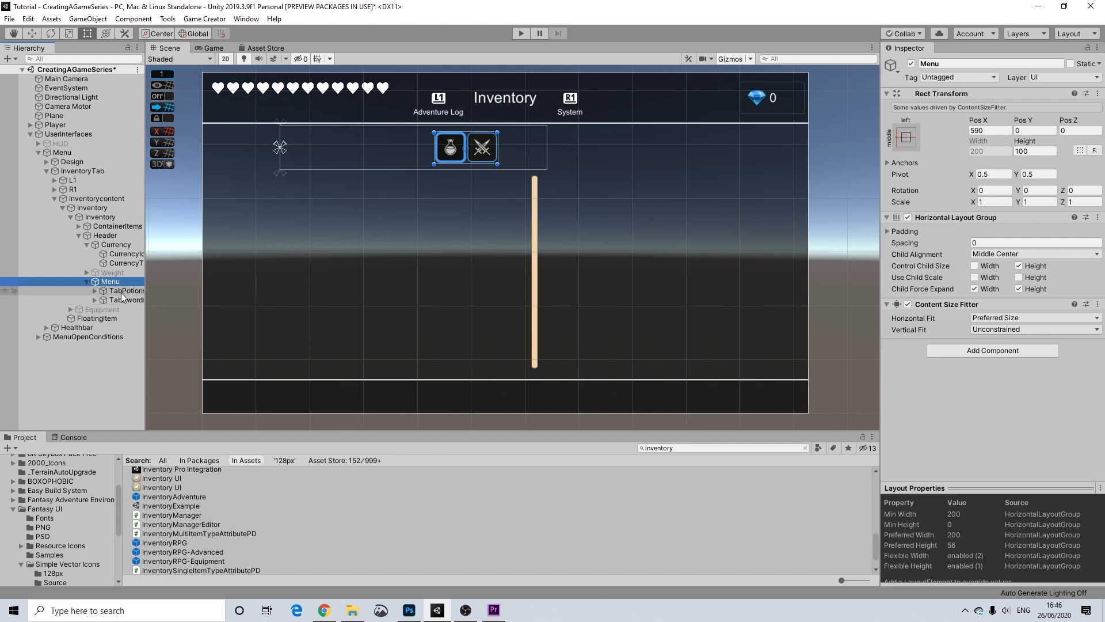
{"action": "left_click", "coordinate": [120, 291]}
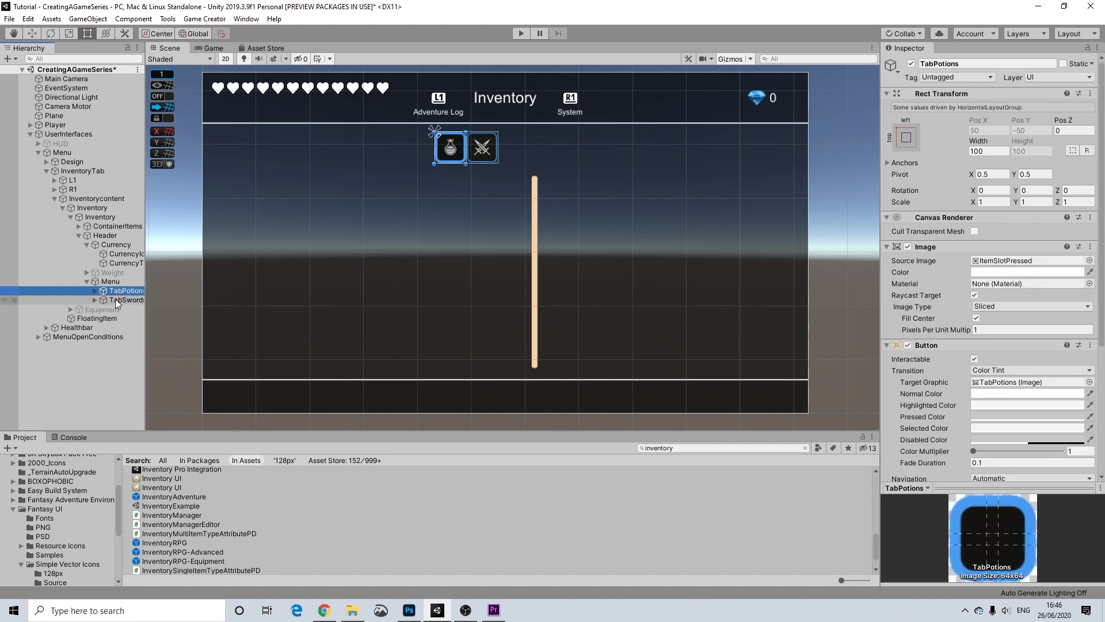
{"action": "left_click", "coordinate": [123, 300]}
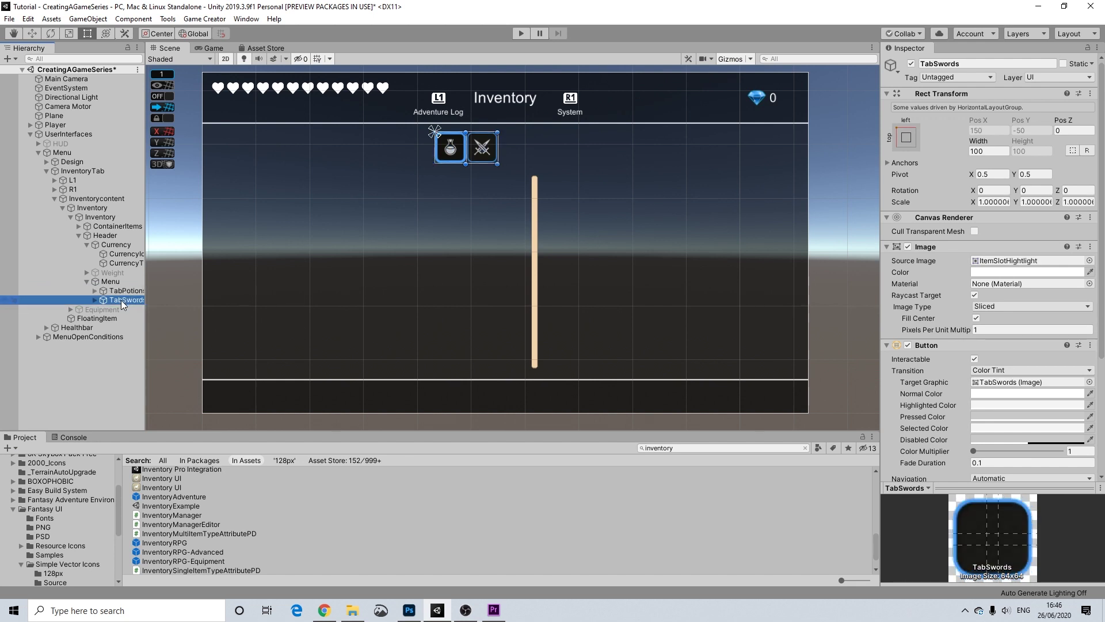
{"action": "mouse_move", "coordinate": [120, 300]}
{"action": "left_mouse_down"}
{"action": "mouse_move", "coordinate": [118, 259]}
{"action": "mouse_move", "coordinate": [118, 291]}
{"action": "left_mouse_up"}
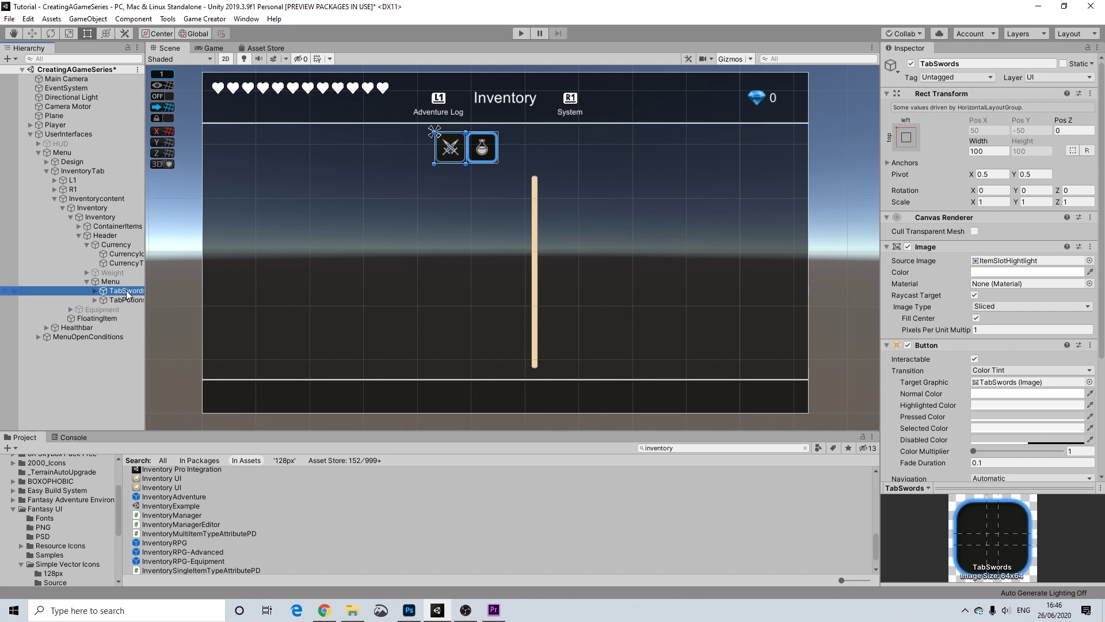
Step: Duplicate the TabSwords tab three times, placing two copies between TabSwords and TabPotions and leaving the third after TabPotions
{"action": "key", "text": "ctrl+d"}
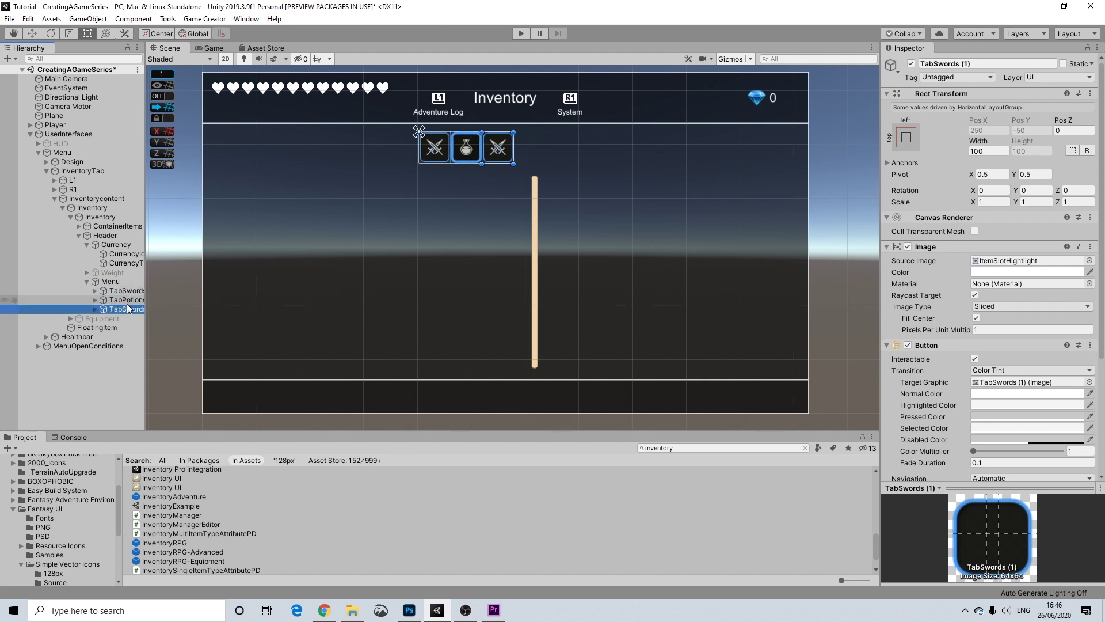
{"action": "key", "text": "ctrl+d"}
{"action": "left_click", "coordinate": [126, 311]}
{"action": "left_click", "coordinate": [122, 319], "text": "shift"}
{"action": "left_click_drag", "start_coordinate": [123, 314], "coordinate": [134, 295]}
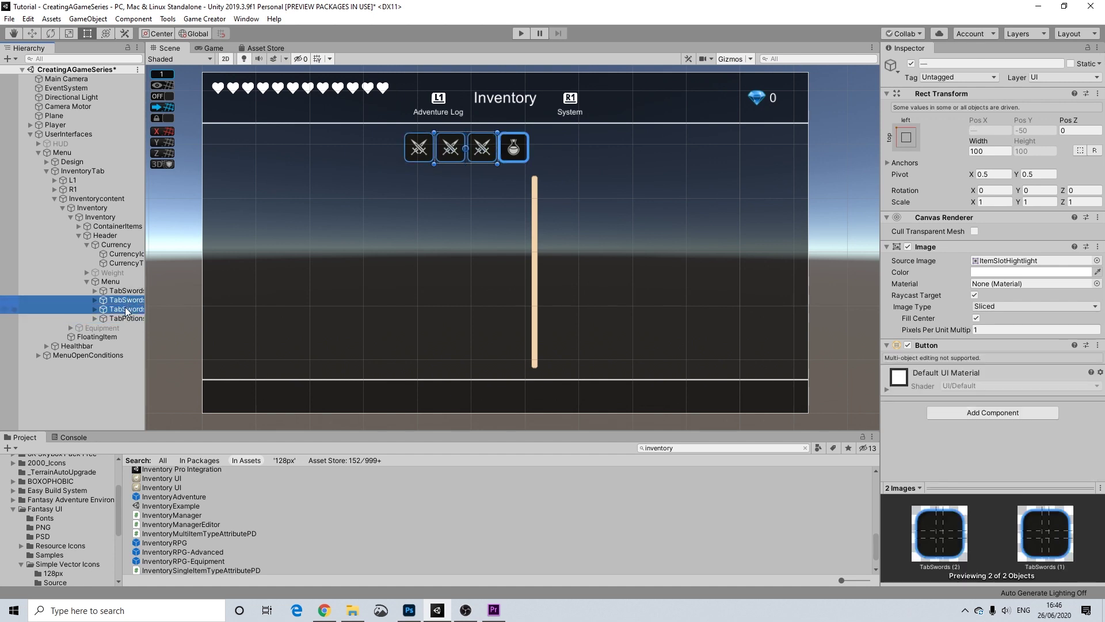
{"action": "left_click", "coordinate": [125, 311]}
{"action": "key", "text": "ctrl+d"}
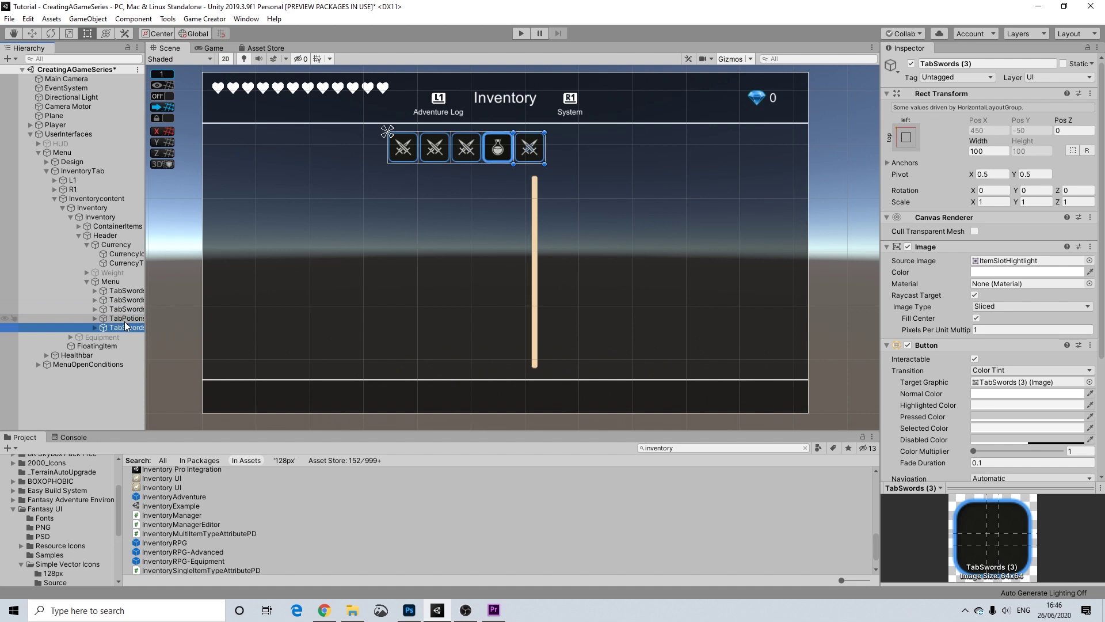
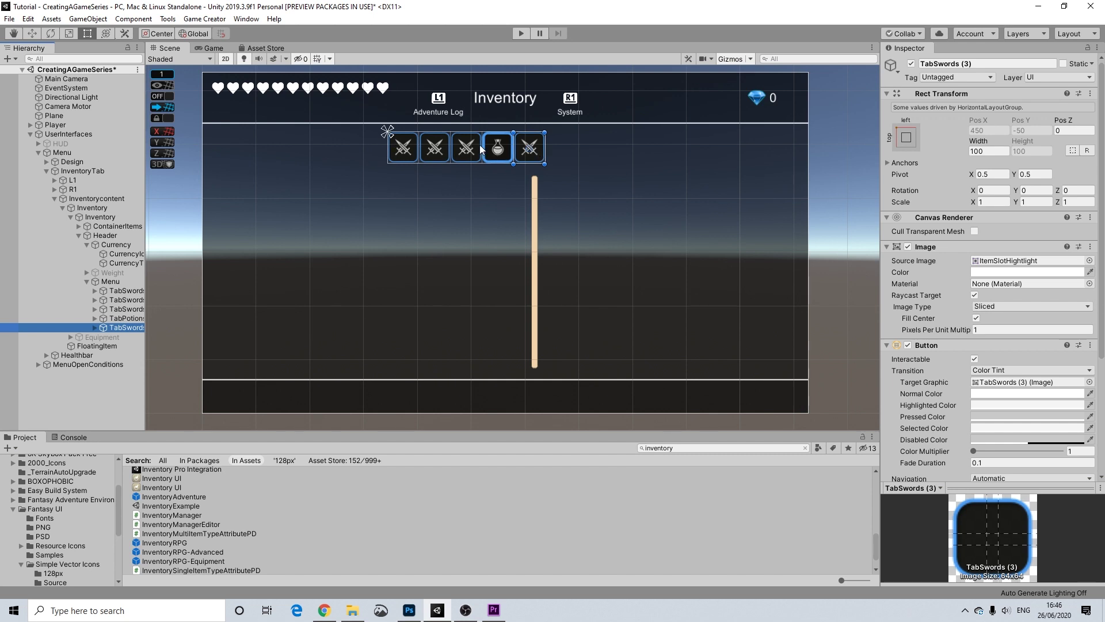
Step: Set the source image of all four sword tabs to None and their color alpha to 0
{"action": "left_click", "coordinate": [126, 319], "text": "ctrl"}
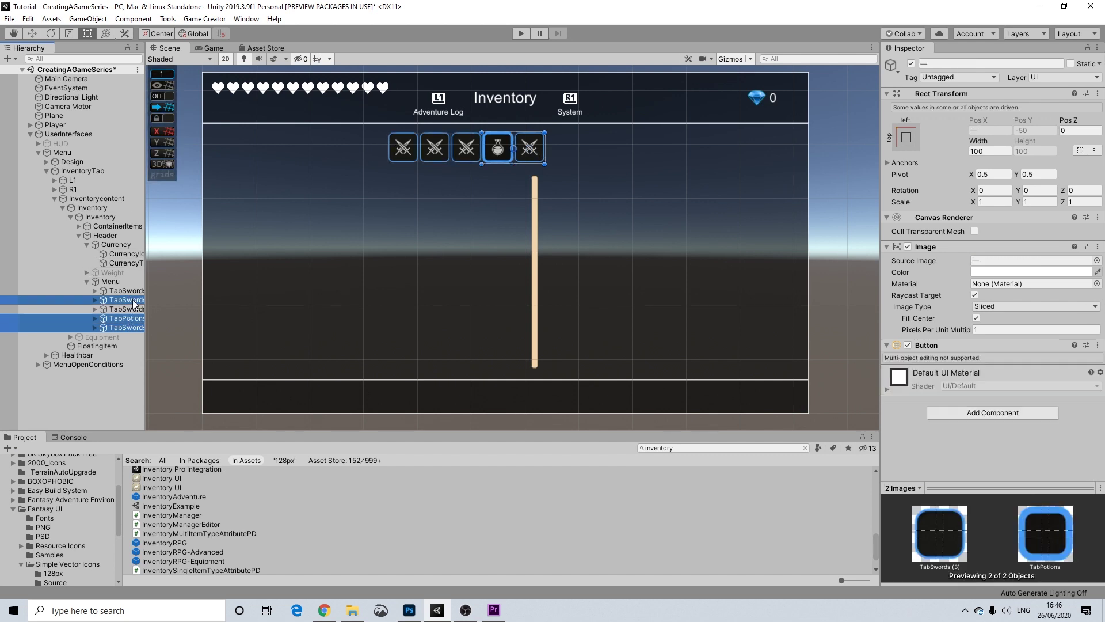
{"action": "left_click", "coordinate": [132, 300], "text": "ctrl"}
{"action": "left_click", "coordinate": [134, 291], "text": "ctrl"}
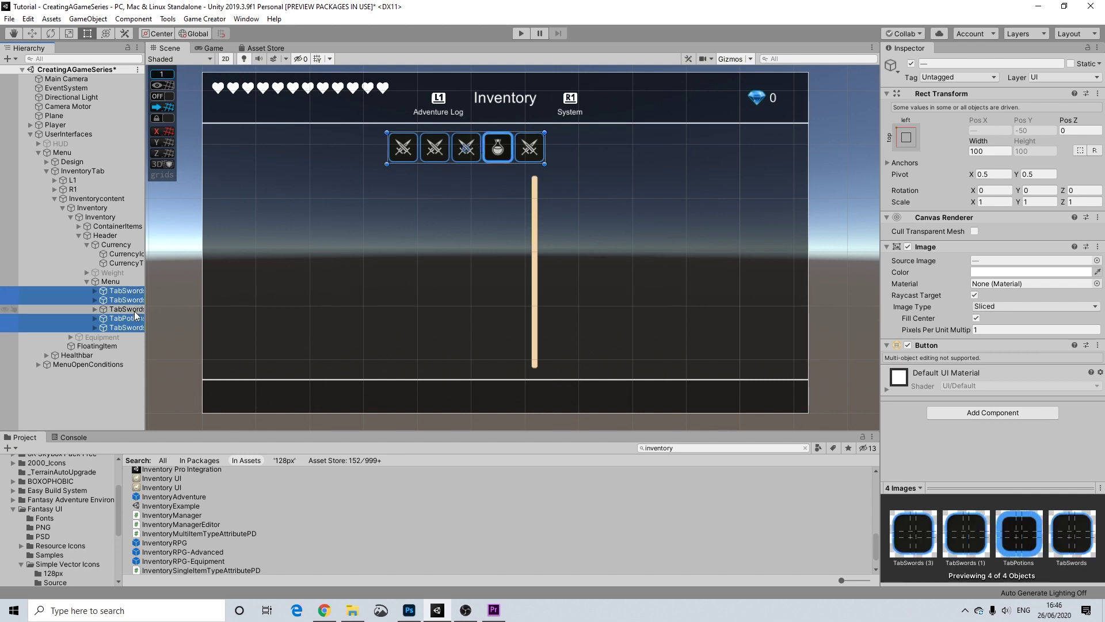
{"action": "left_click", "coordinate": [130, 311], "text": "ctrl"}
{"action": "left_click", "coordinate": [125, 320], "text": "ctrl"}
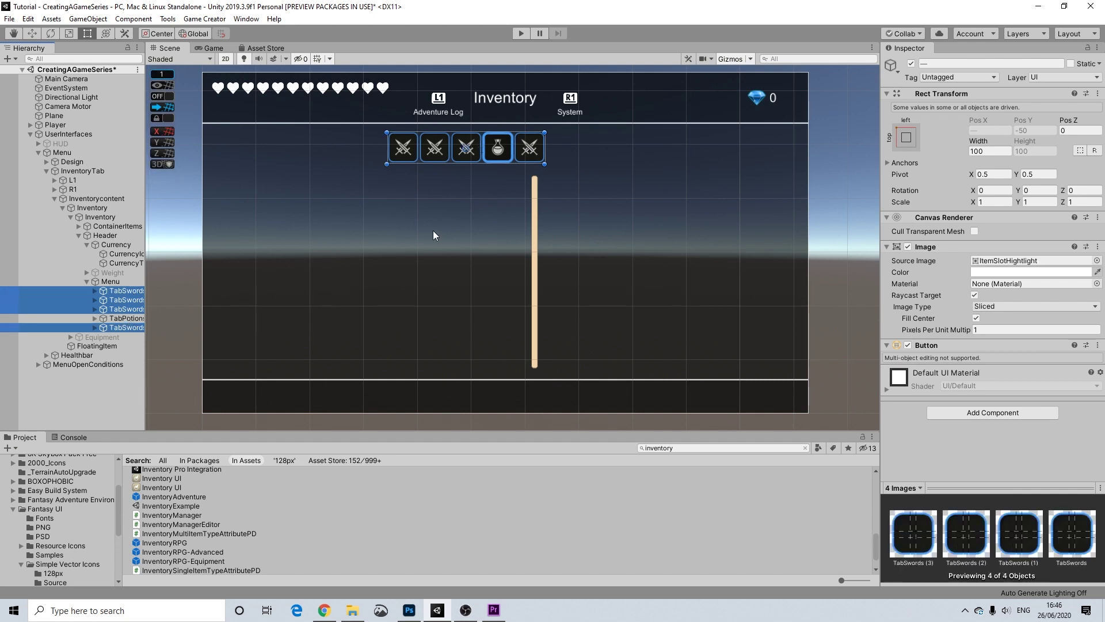
{"action": "left_click", "coordinate": [1097, 260]}
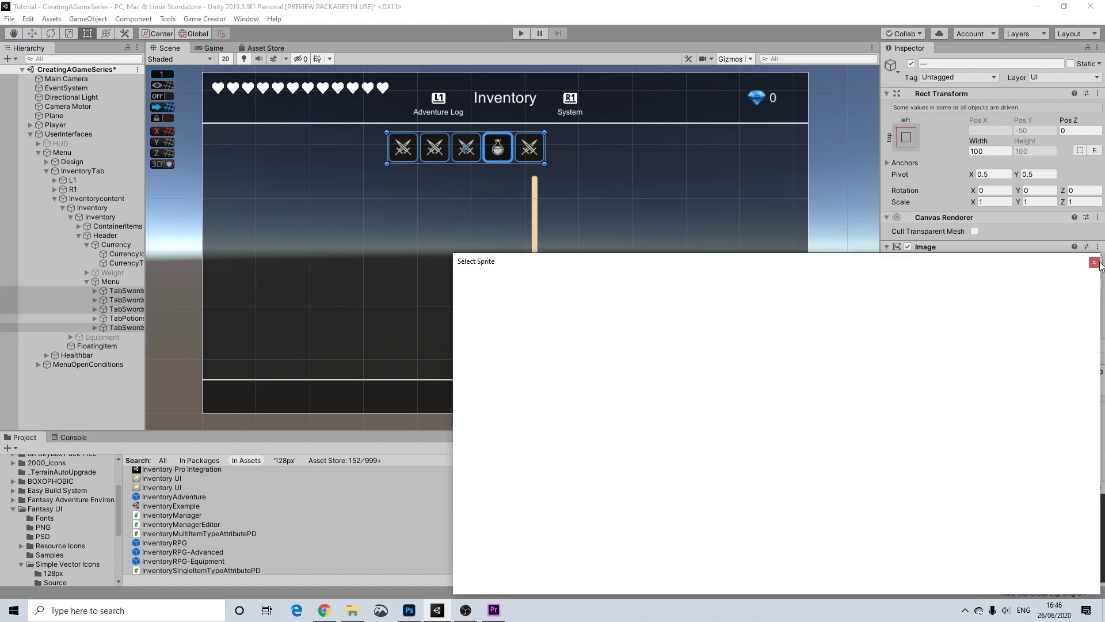
{"action": "left_click", "coordinate": [483, 299]}
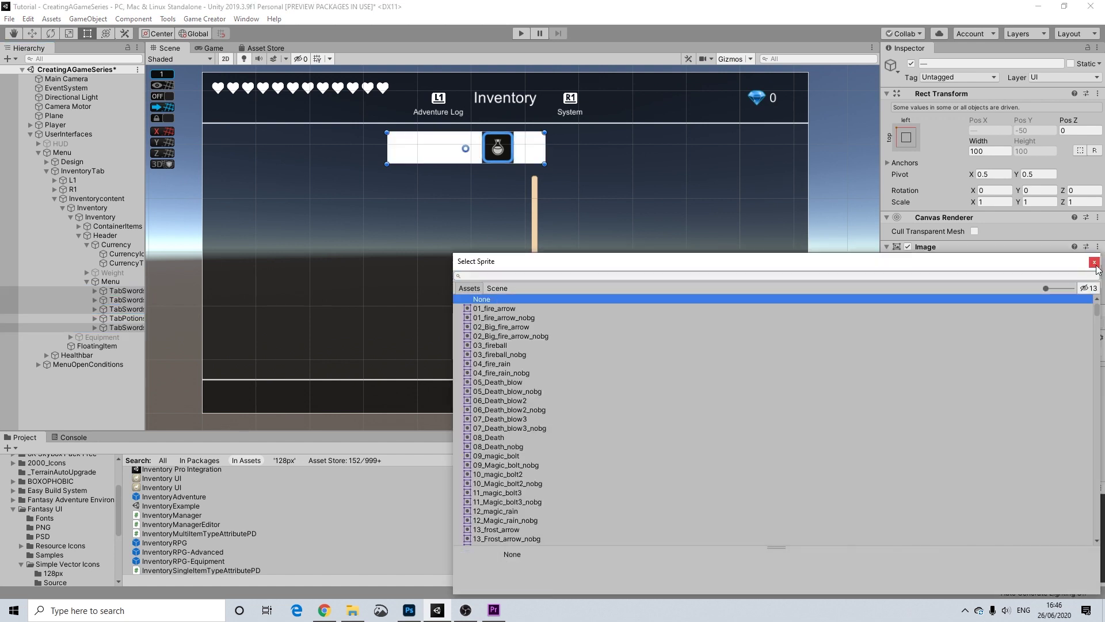
{"action": "left_click", "coordinate": [1095, 262]}
{"action": "left_click", "coordinate": [999, 273]}
{"action": "left_click_drag", "start_coordinate": [1050, 470], "coordinate": [857, 465]}
{"action": "left_click", "coordinate": [1097, 240]}
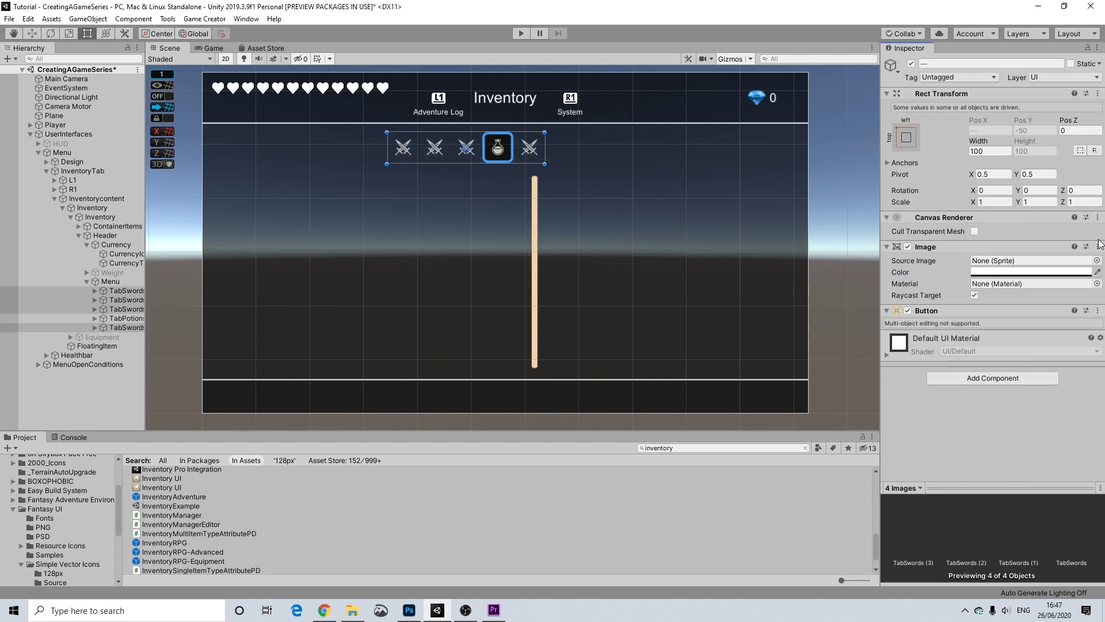
Step: Set the TabPotions source image to None and its color alpha to 0
{"action": "left_click", "coordinate": [100, 319]}
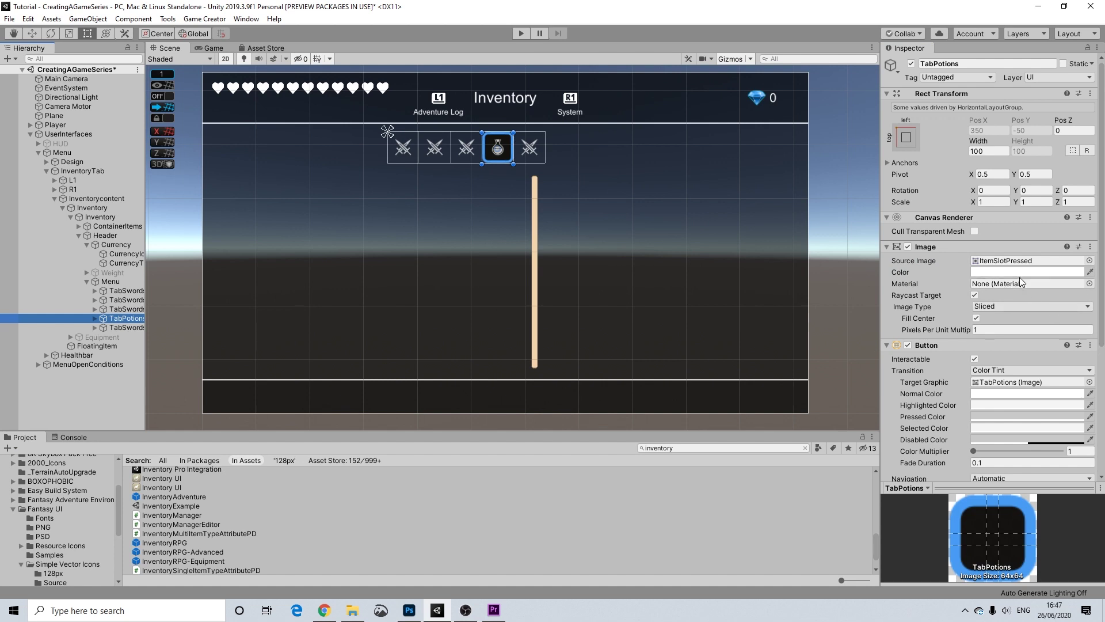
{"action": "left_click", "coordinate": [1090, 260]}
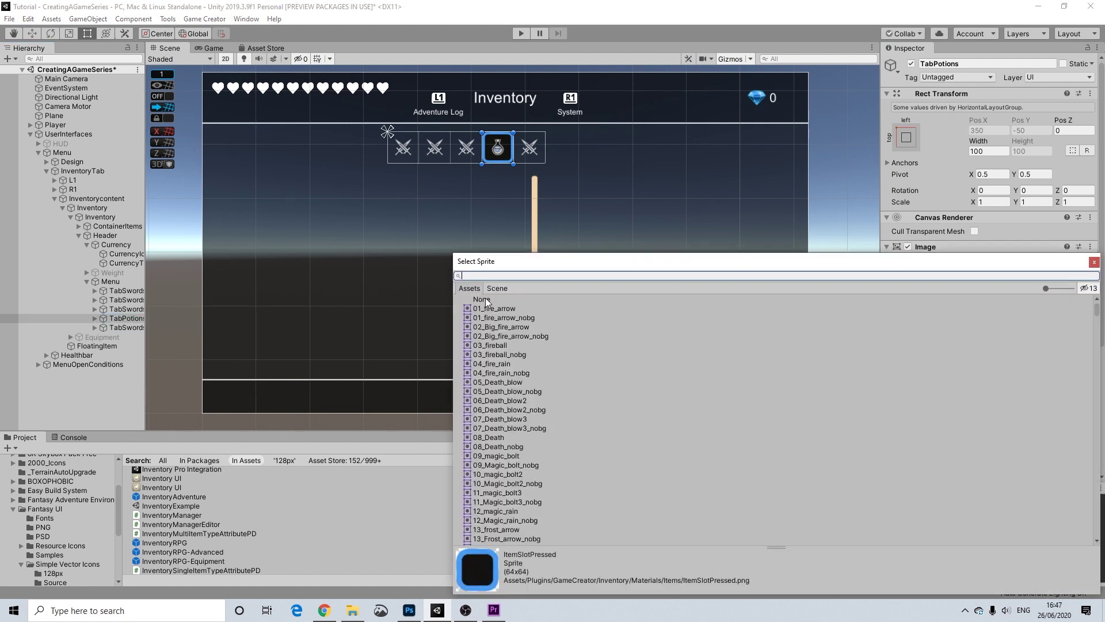
{"action": "left_click", "coordinate": [1095, 261]}
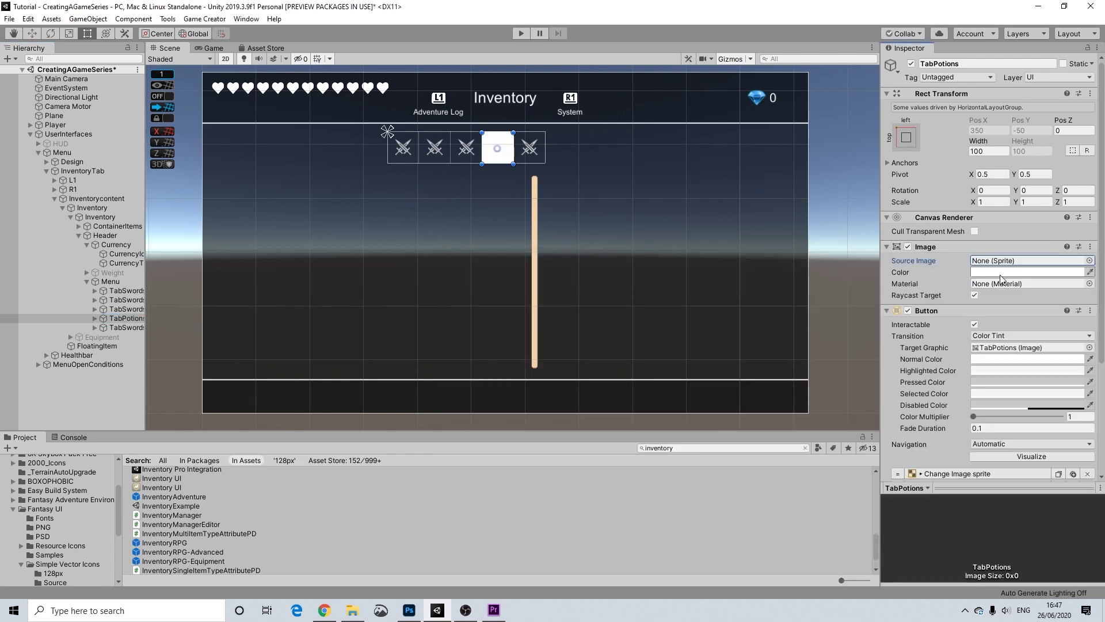
{"action": "left_click", "coordinate": [1030, 271]}
{"action": "left_click_drag", "start_coordinate": [1042, 471], "coordinate": [904, 470]}
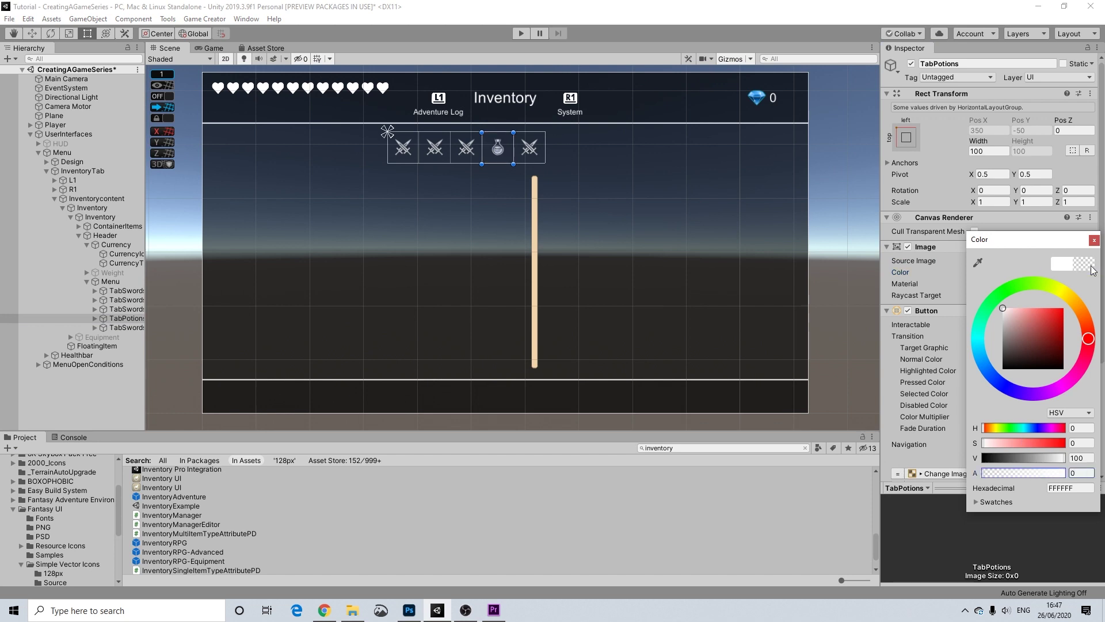
{"action": "left_click", "coordinate": [1094, 240]}
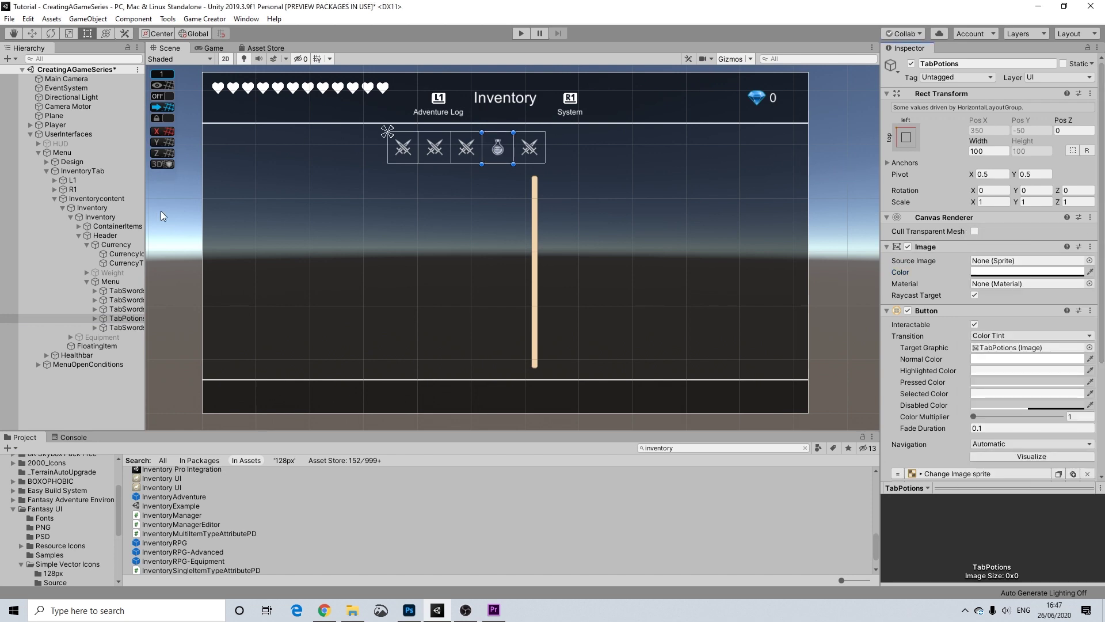
Step: Move the Menu tab row within the Header to about Pos X 409, Pos Y -20
{"action": "left_click", "coordinate": [112, 282]}
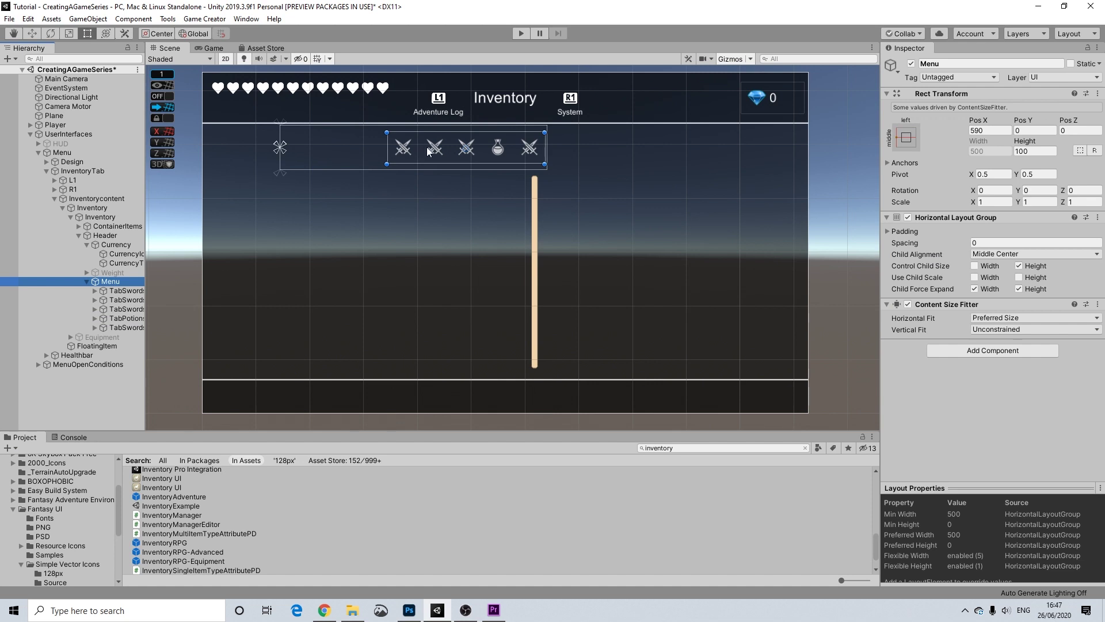
{"action": "left_click_drag", "start_coordinate": [422, 152], "coordinate": [364, 159]}
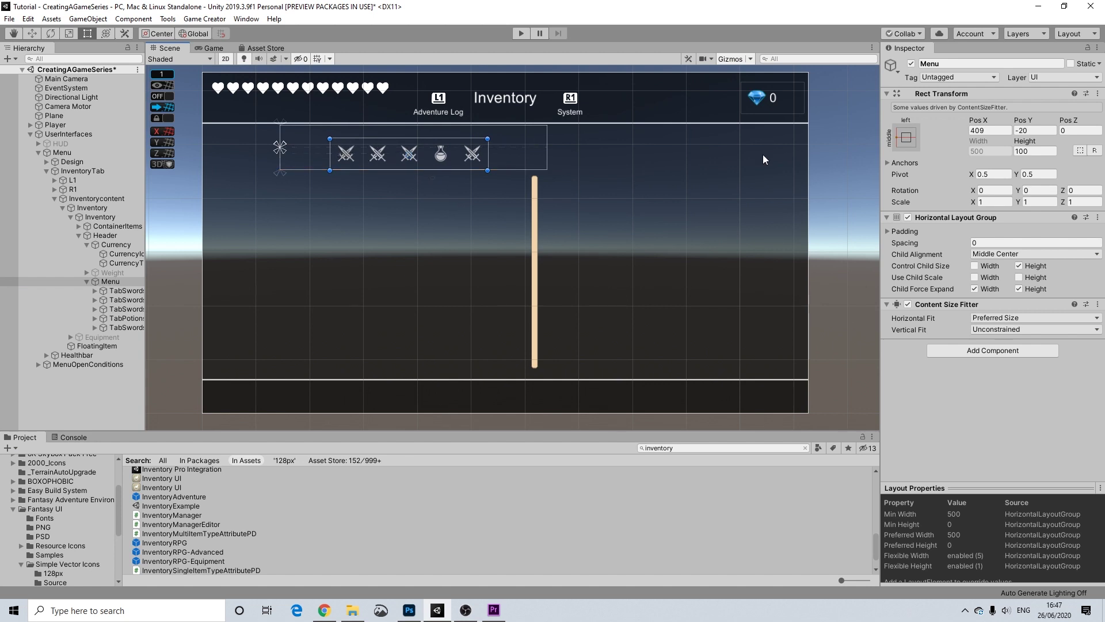
{"action": "left_click", "coordinate": [835, 136]}
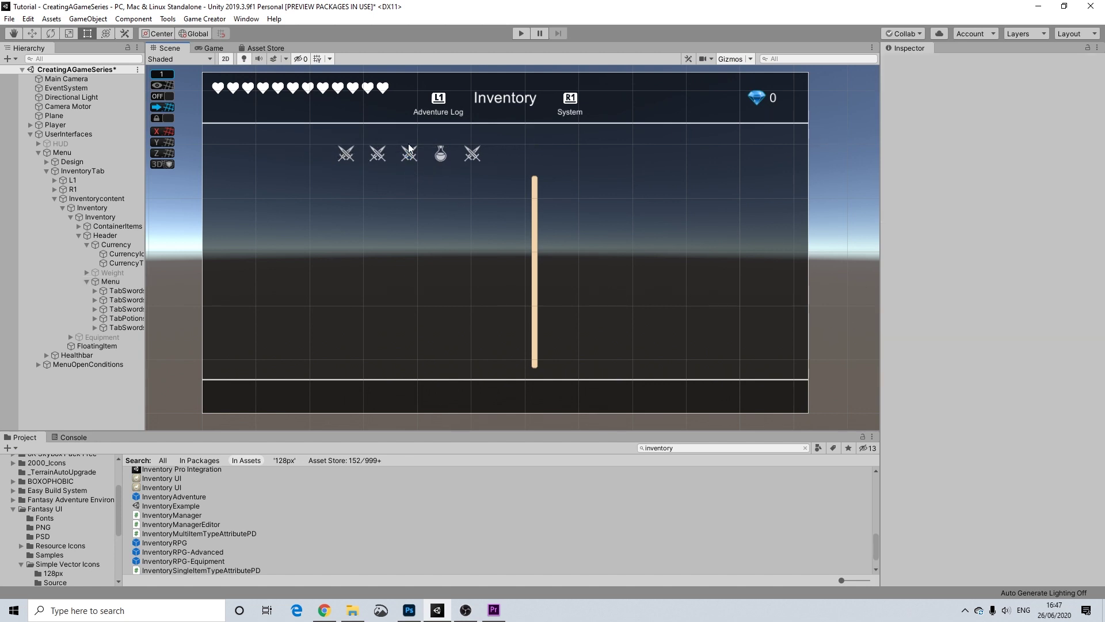
Step: Set the source image of the first TabSwords tab's Icon to the Weapon sprite from the Scenes/CreatingAGameSeries folder
{"action": "left_click", "coordinate": [345, 153]}
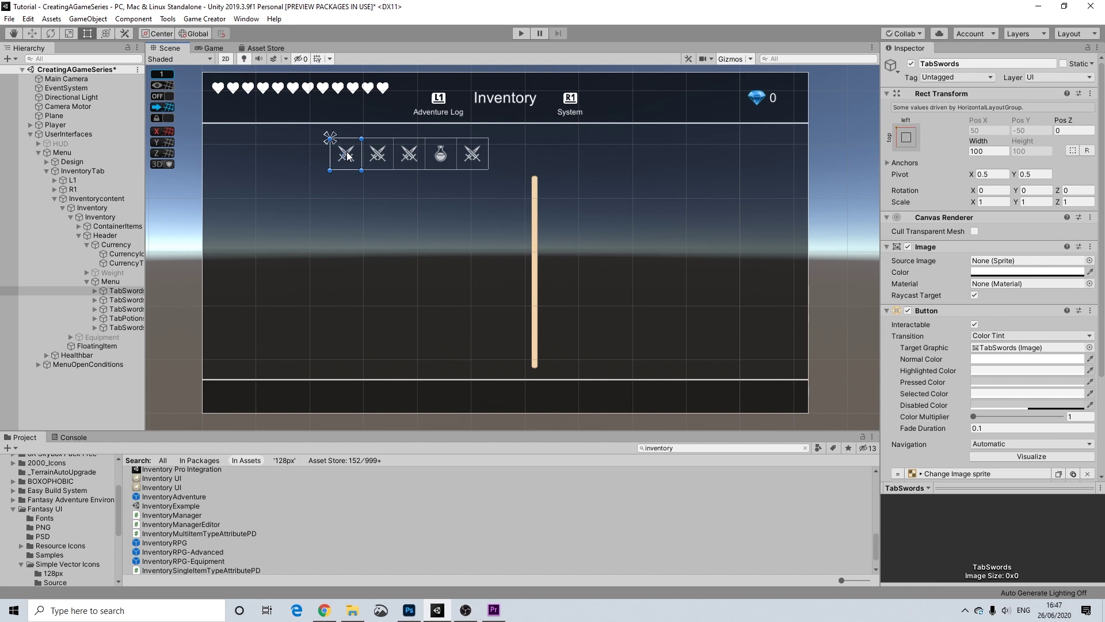
{"action": "left_click", "coordinate": [353, 164]}
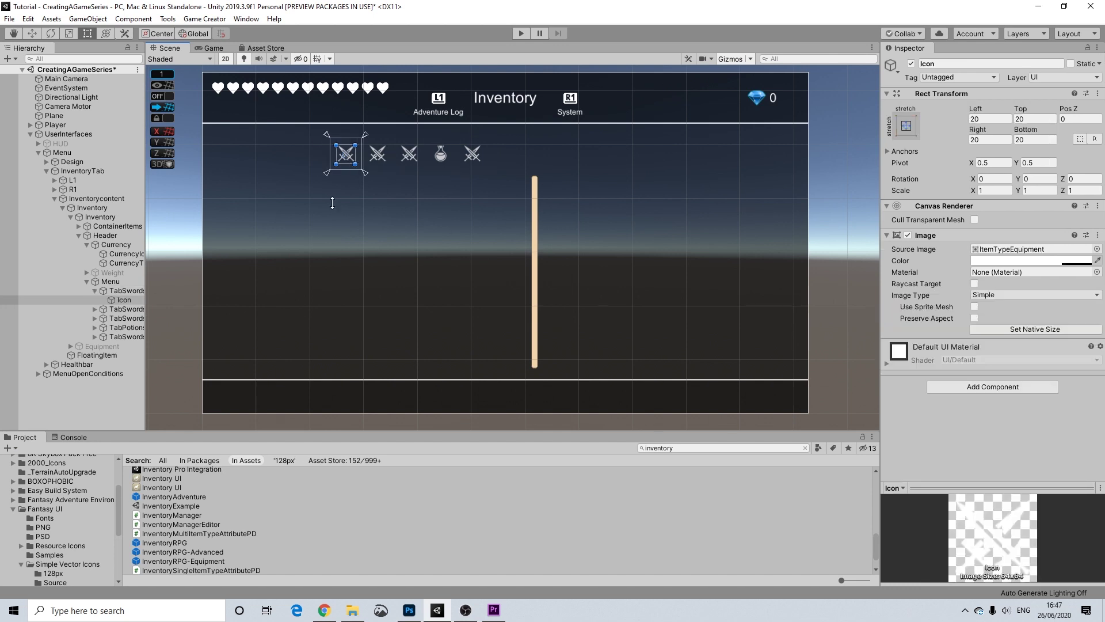
{"action": "scroll", "coordinate": [172, 518], "scroll_direction": "down", "scroll_amount": 1}
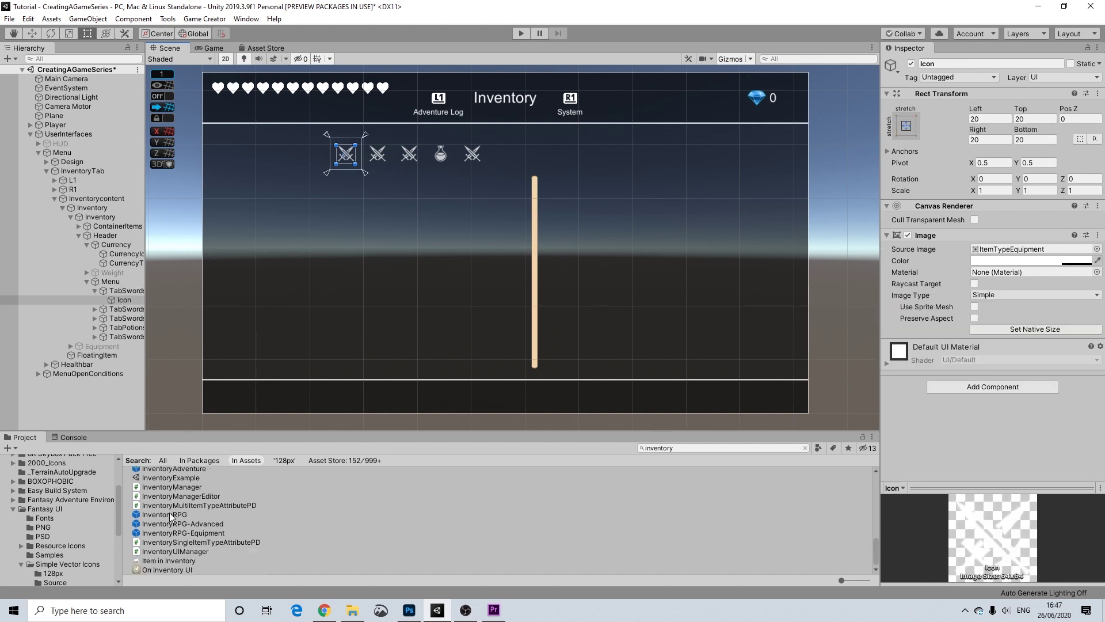
{"action": "left_click", "coordinate": [14, 509]}
{"action": "scroll", "coordinate": [36, 545], "scroll_direction": "down", "scroll_amount": 5}
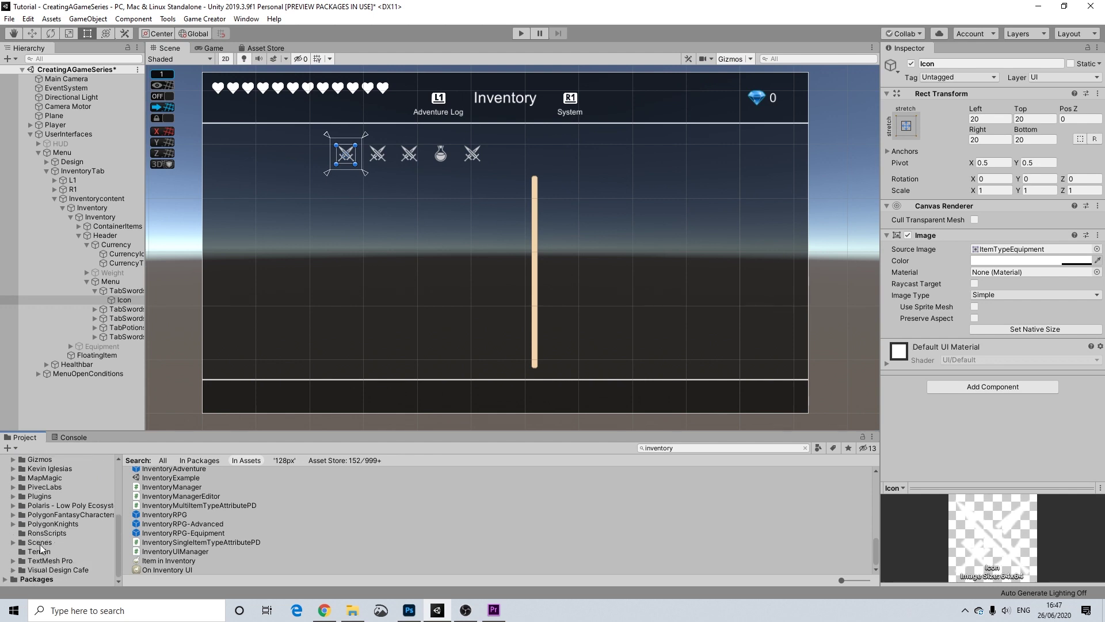
{"action": "left_click", "coordinate": [40, 544]}
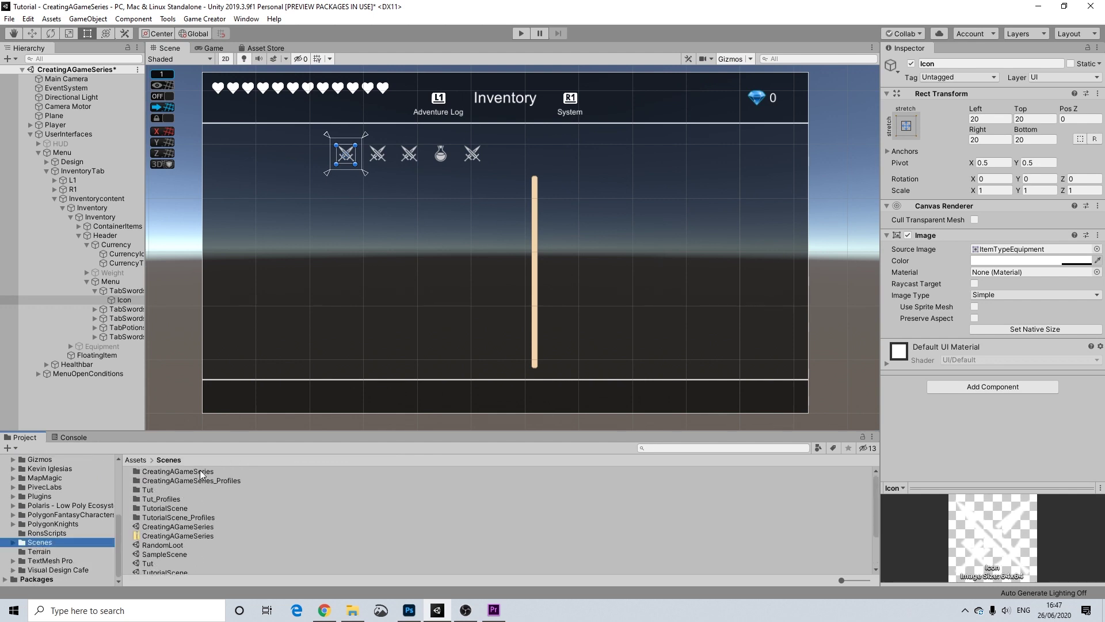
{"action": "double_click", "coordinate": [202, 471]}
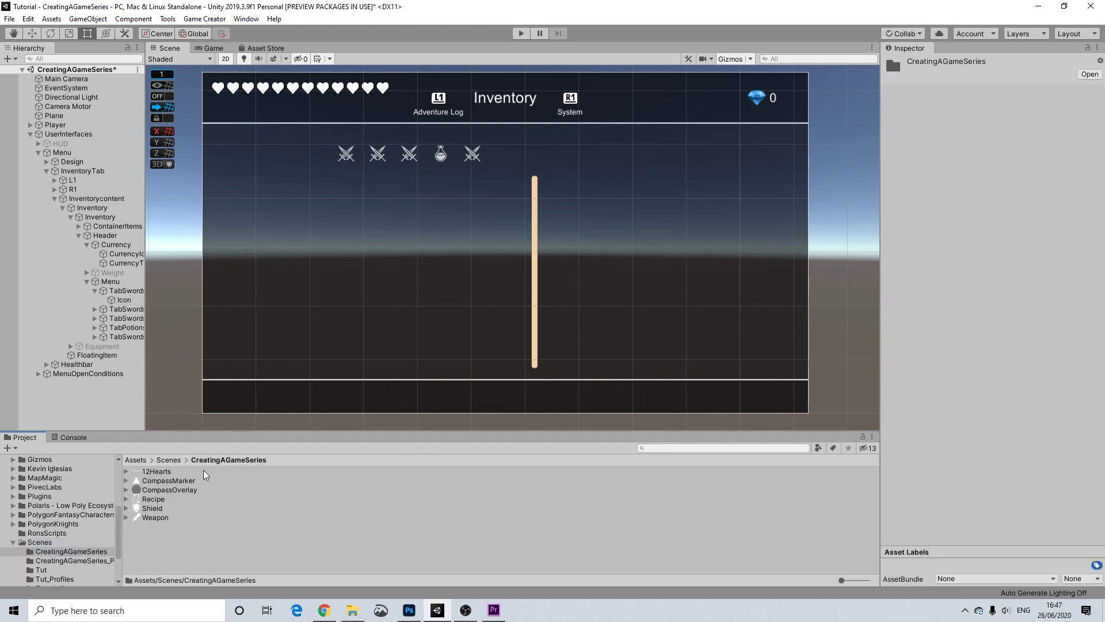
{"action": "left_click", "coordinate": [150, 516]}
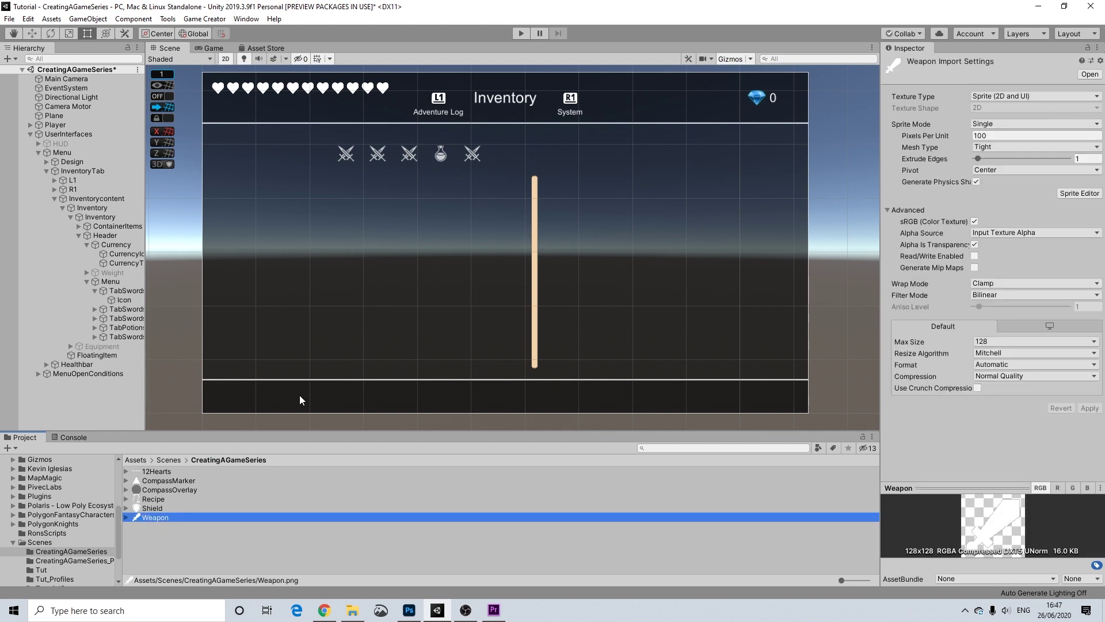
{"action": "left_click", "coordinate": [345, 163]}
{"action": "left_click", "coordinate": [354, 163]}
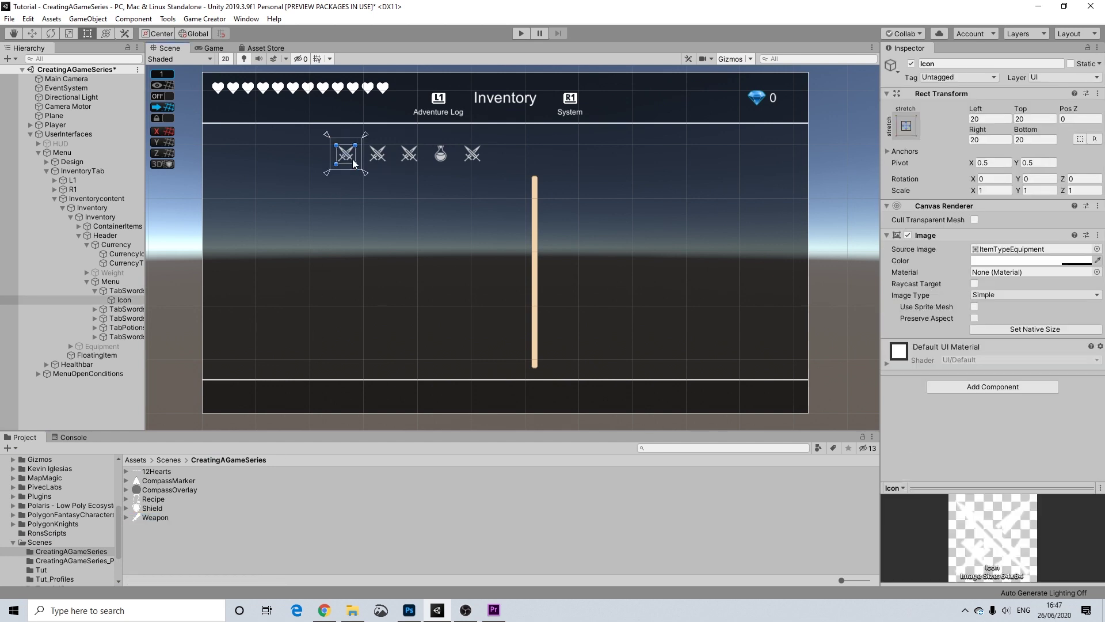
{"action": "left_click_drag", "start_coordinate": [153, 517], "coordinate": [1013, 249]}
Step: Set the source image of the second tab's Icon to the Shield sprite
{"action": "left_click", "coordinate": [379, 154]}
{"action": "left_click", "coordinate": [378, 153]}
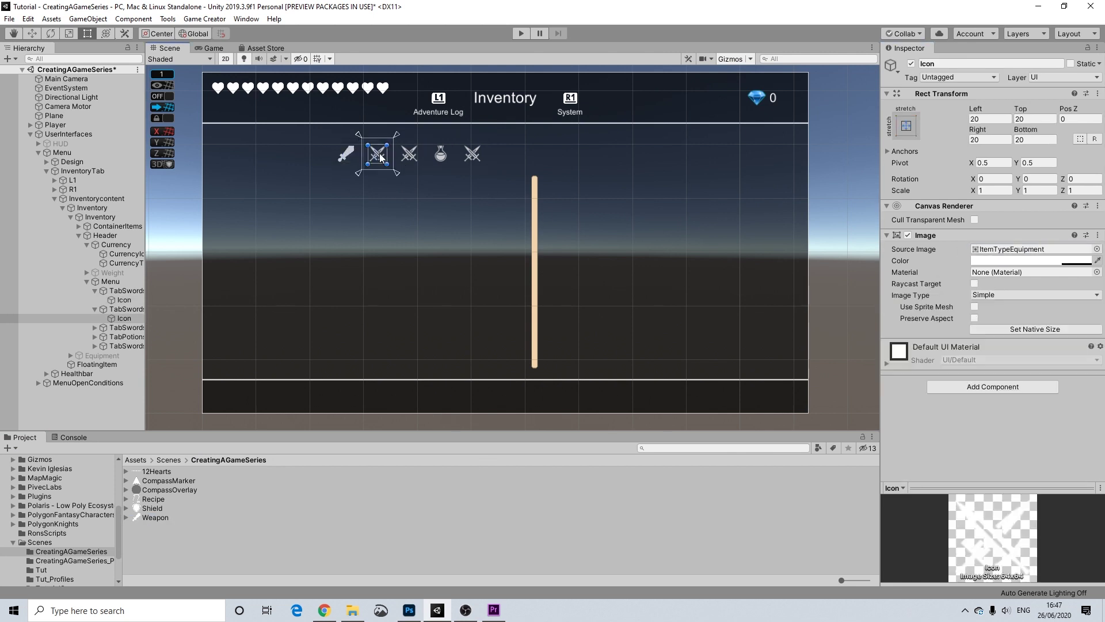
{"action": "left_click_drag", "start_coordinate": [150, 510], "coordinate": [993, 254]}
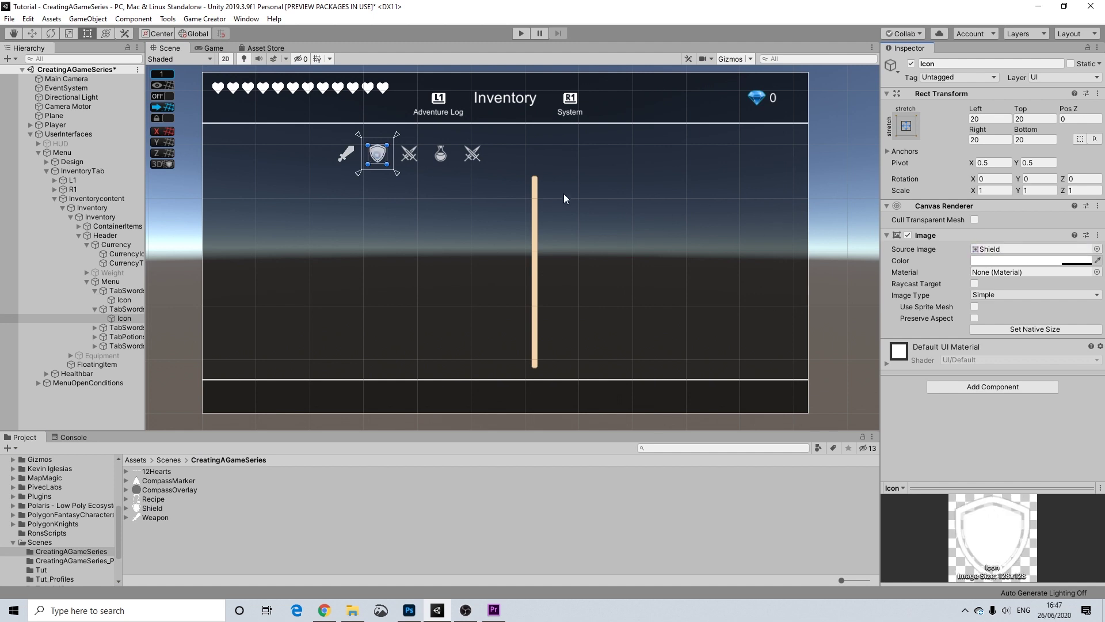
Step: Find the shirt icon in the Simple Vector Icons 128px folder and assign UI_Icon_TShirt as the third tab's Icon source image
{"action": "left_click", "coordinate": [414, 153]}
{"action": "left_click", "coordinate": [412, 153]}
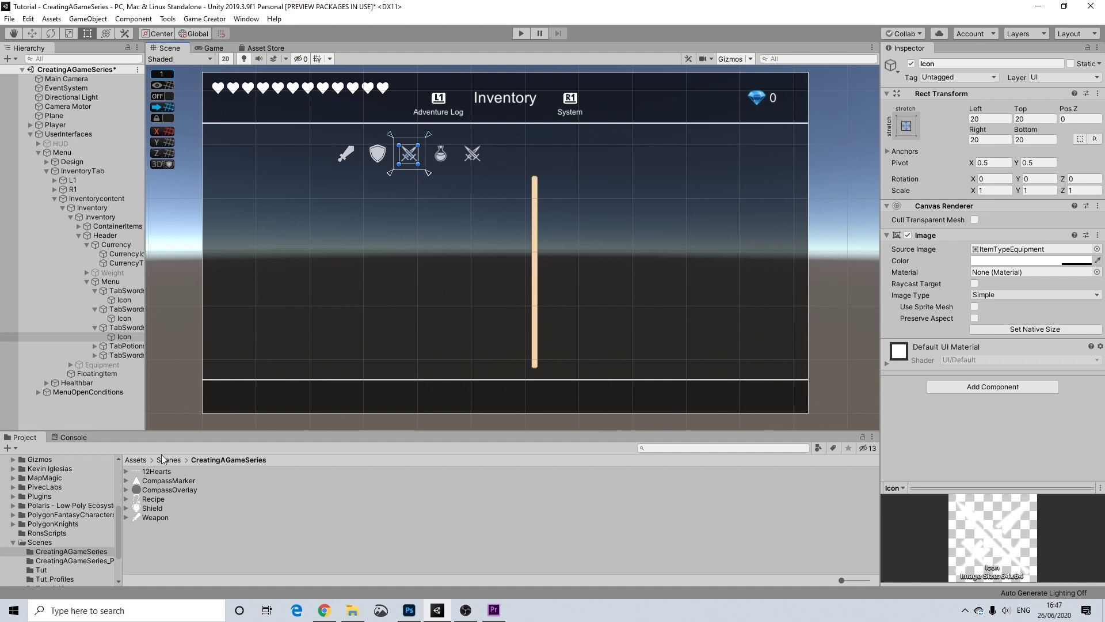
{"action": "left_click", "coordinate": [13, 542]}
{"action": "scroll", "coordinate": [16, 534], "scroll_direction": "up", "scroll_amount": 3}
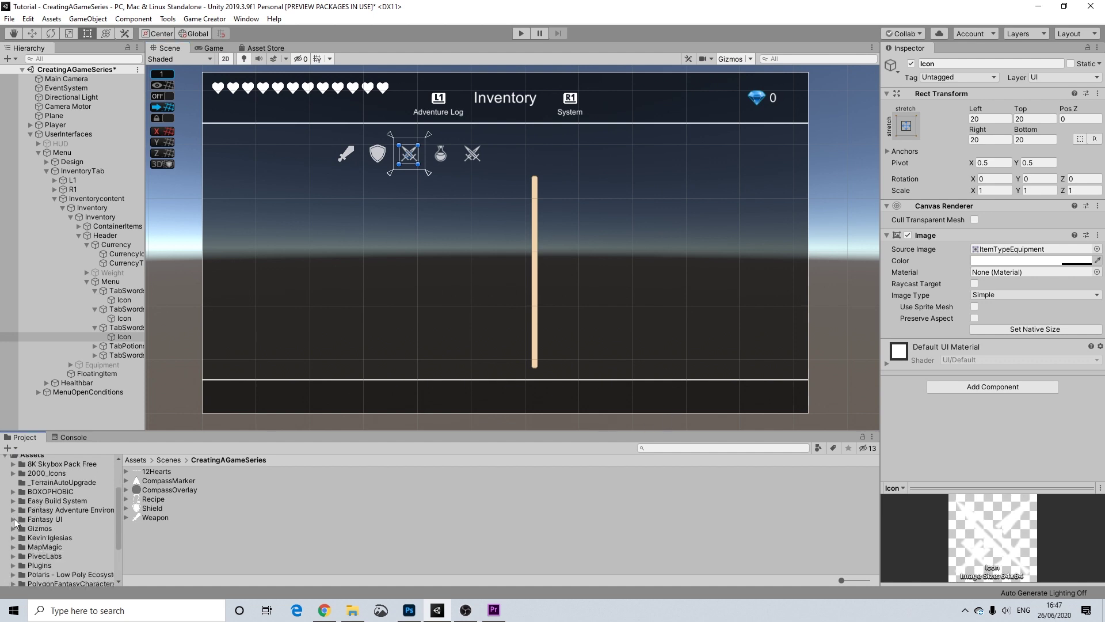
{"action": "left_click", "coordinate": [12, 519]}
{"action": "scroll", "coordinate": [68, 561], "scroll_direction": "down", "scroll_amount": 2}
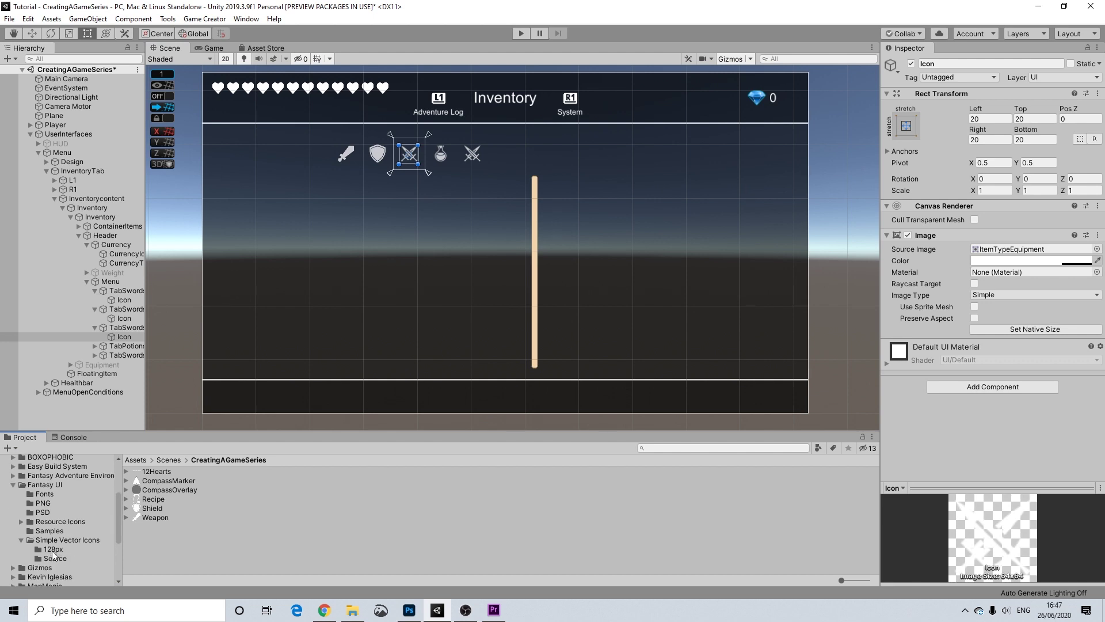
{"action": "left_click", "coordinate": [53, 550]}
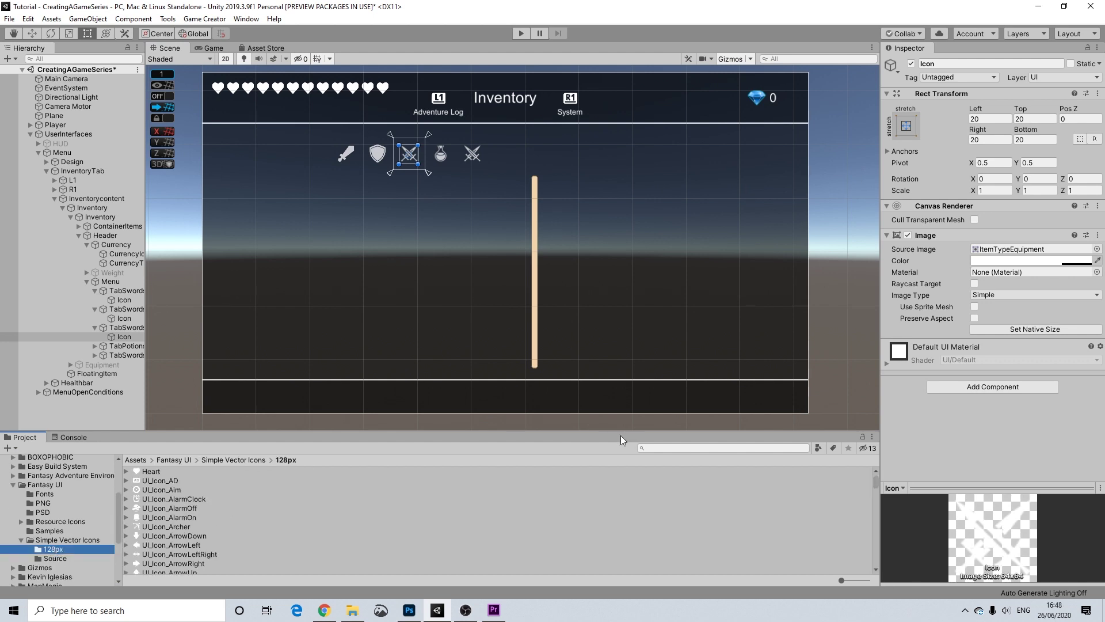
{"action": "left_click", "coordinate": [663, 447]}
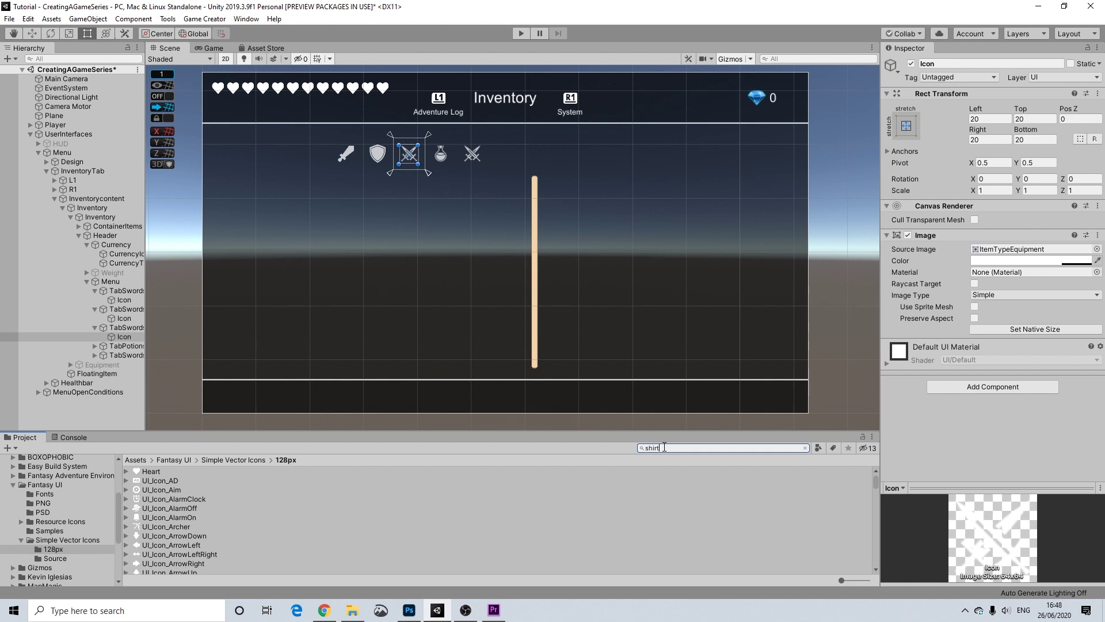
{"action": "left_click_drag", "start_coordinate": [171, 478], "coordinate": [1030, 249]}
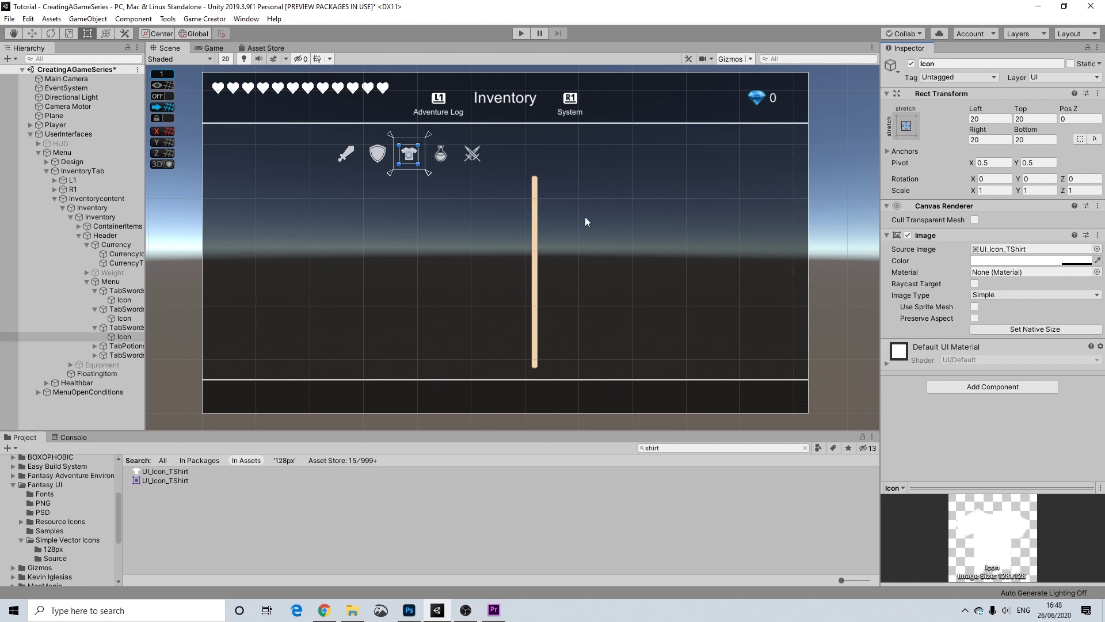
Step: Search the 128px folder for "eat" and assign UI_Icon_Eat as the source image of the TabPotions Icon
{"action": "left_click", "coordinate": [444, 156]}
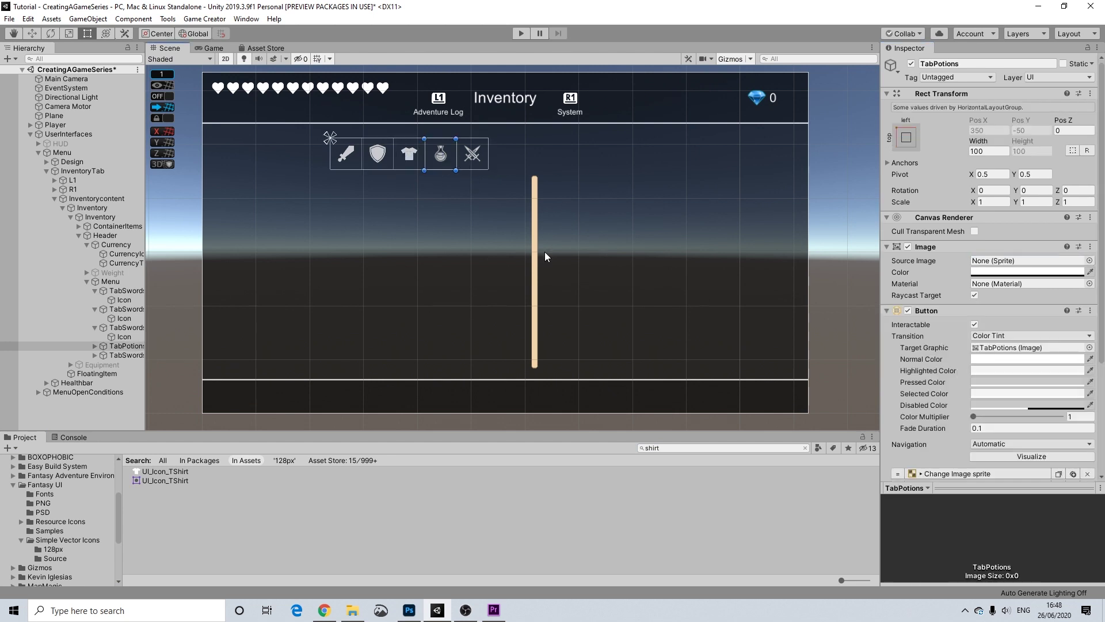
{"action": "left_click", "coordinate": [444, 150]}
{"action": "left_click", "coordinate": [719, 448]}
{"action": "type", "text": "eat"}
{"action": "scroll", "coordinate": [184, 522], "scroll_direction": "down", "scroll_amount": 3}
{"action": "scroll", "coordinate": [184, 523], "scroll_direction": "up", "scroll_amount": 3}
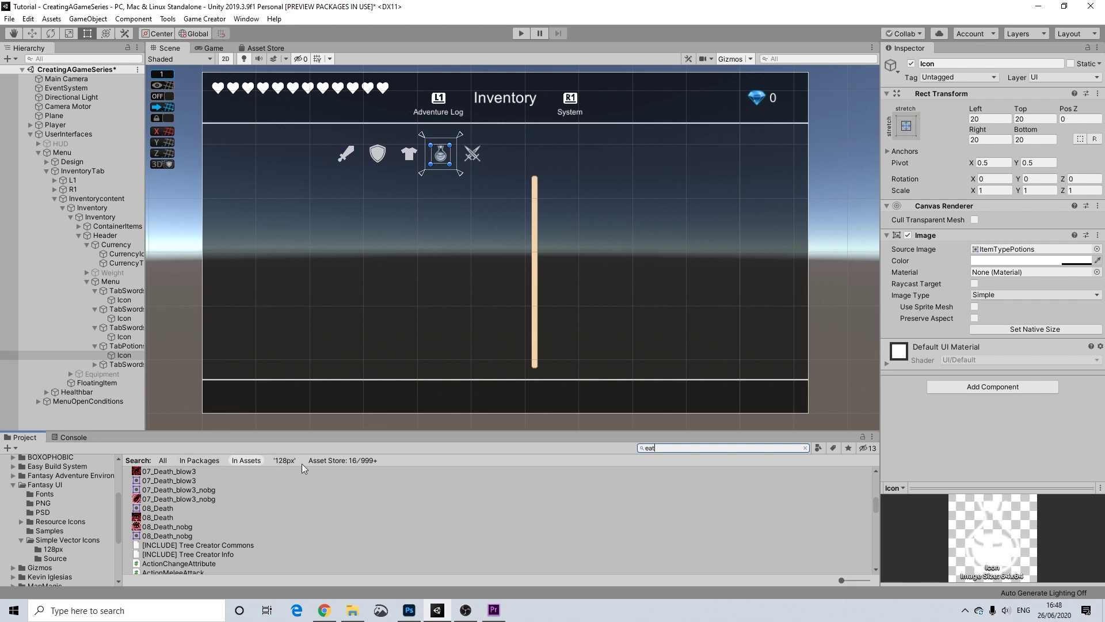
{"action": "left_click", "coordinate": [284, 461]}
{"action": "left_click_drag", "start_coordinate": [166, 473], "coordinate": [1015, 253]}
Step: Search the 128px folder for "book" and assign UI_Icon_Book as the source image of the last tab's Icon
{"action": "left_click", "coordinate": [477, 158]}
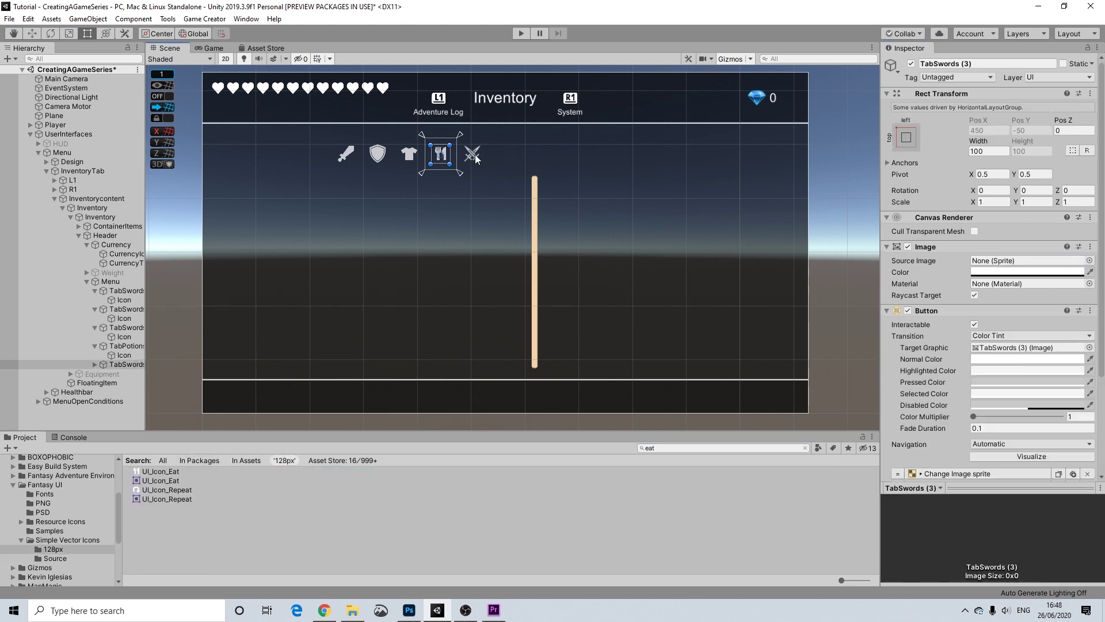
{"action": "left_click", "coordinate": [478, 158]}
{"action": "left_click", "coordinate": [477, 158]}
{"action": "key", "text": "ctrl+f"}
{"action": "type", "text": "book"}
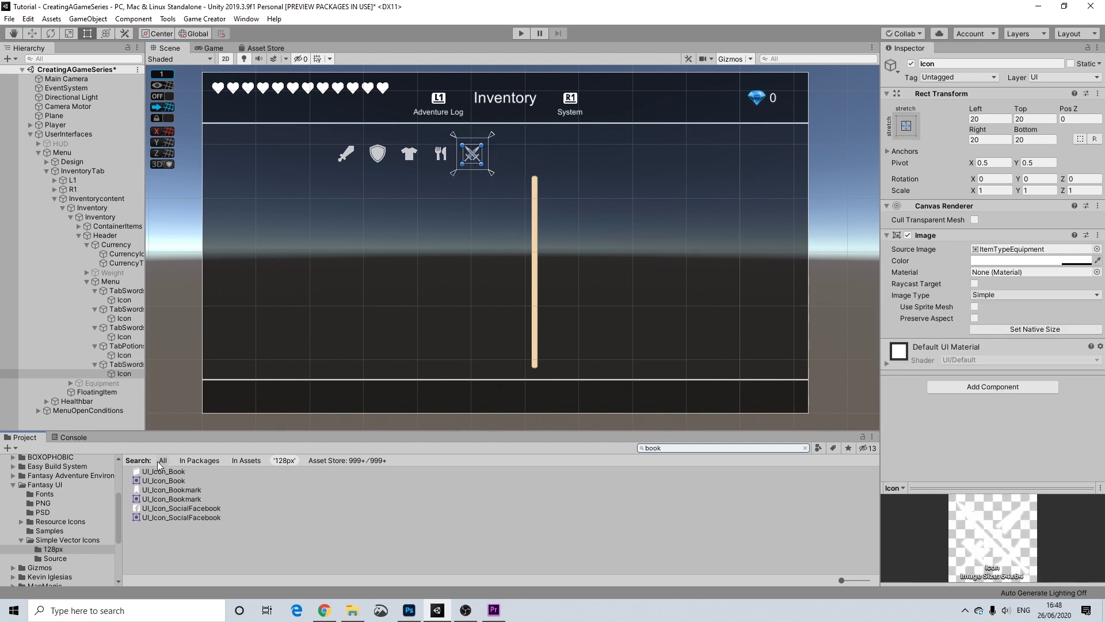
{"action": "left_click_drag", "start_coordinate": [164, 472], "coordinate": [1004, 250]}
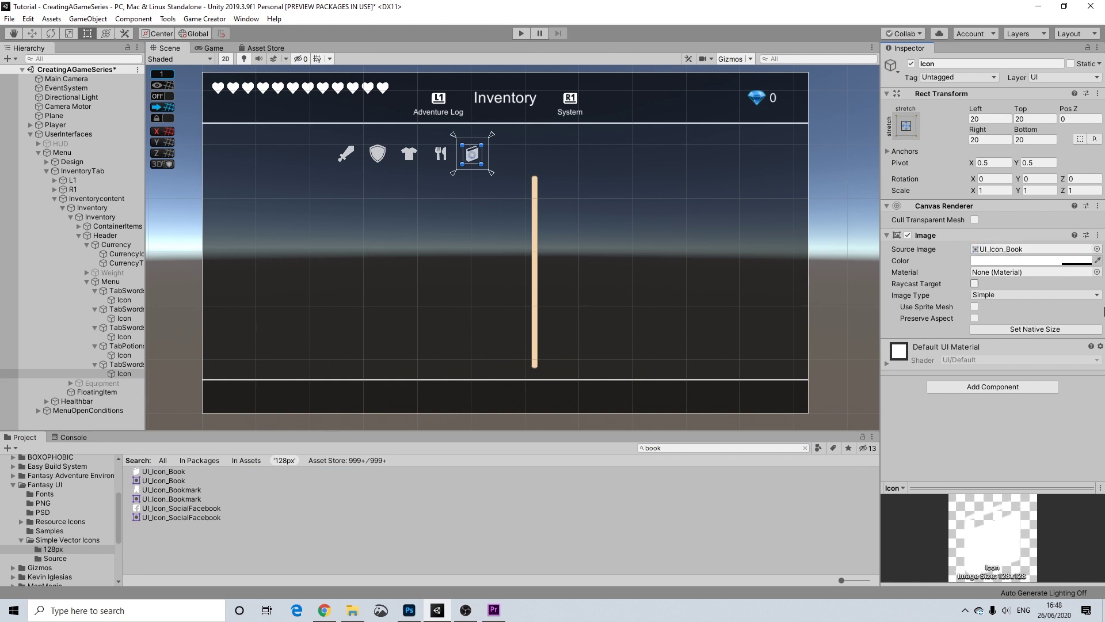
{"action": "left_click", "coordinate": [846, 165]}
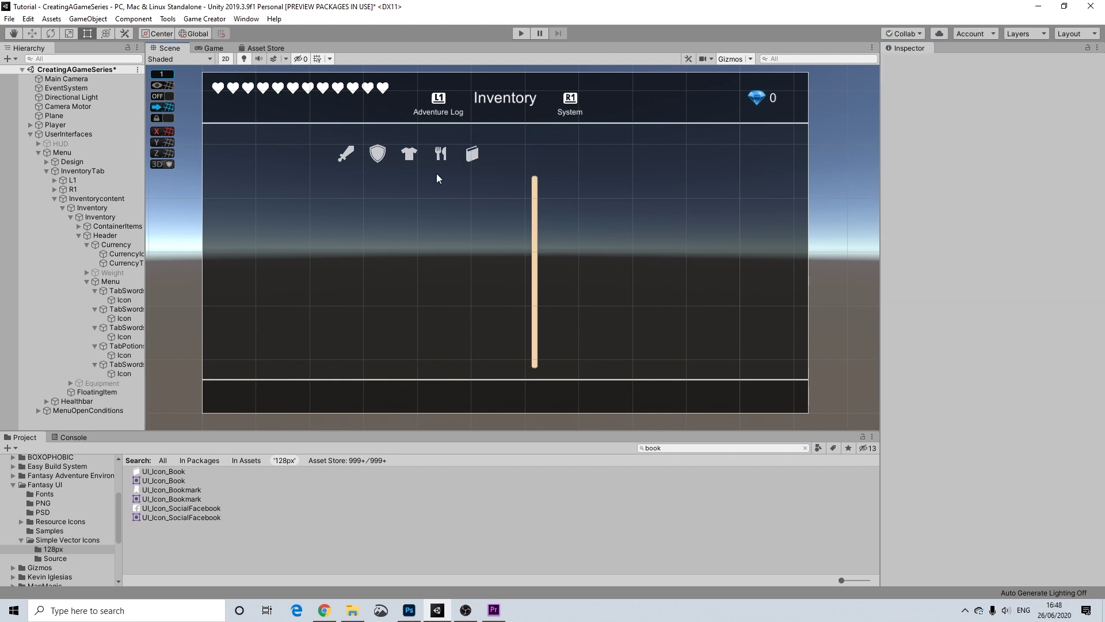
Step: Examine the inventory item types defined in the Game Creator preferences to see which categories the tabs can filter by
{"action": "left_click", "coordinate": [351, 154]}
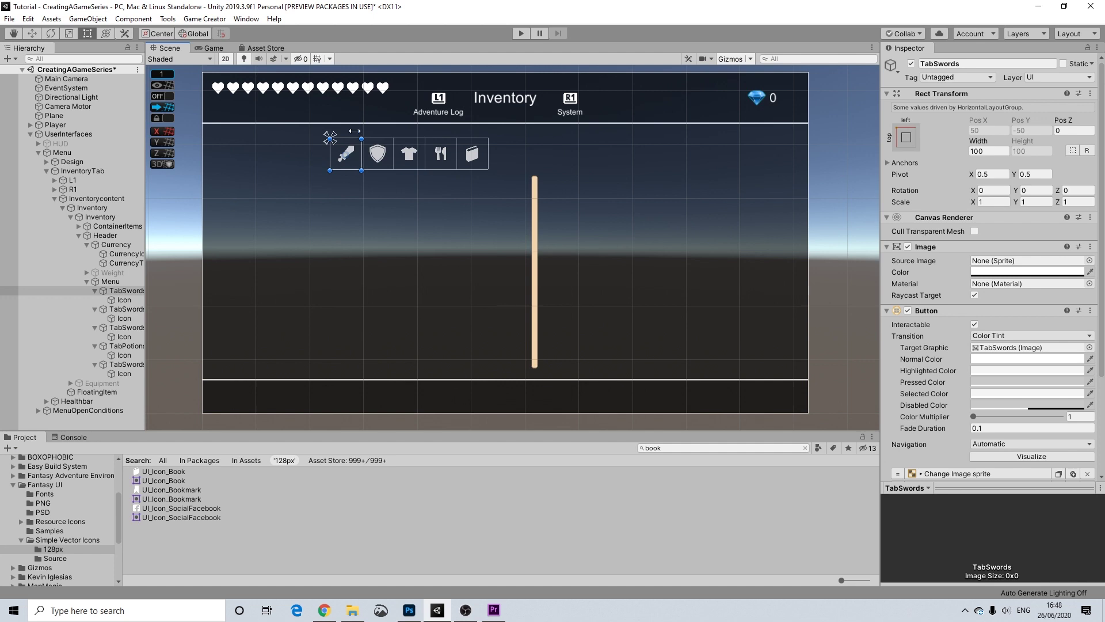
{"action": "left_click", "coordinate": [247, 19]}
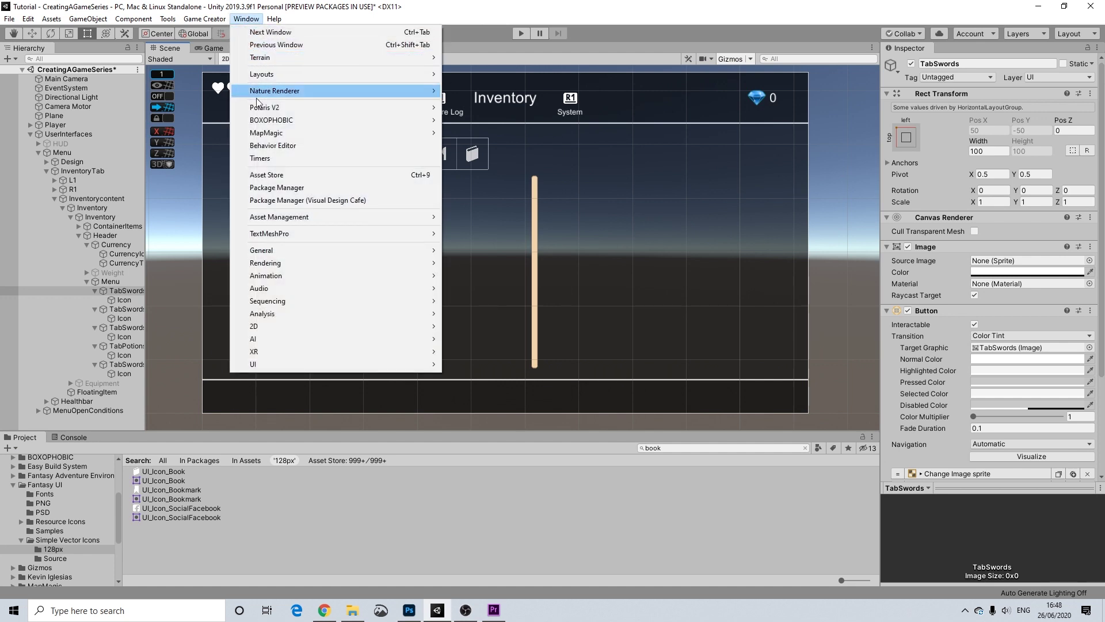
{"action": "mouse_move", "coordinate": [204, 19]}
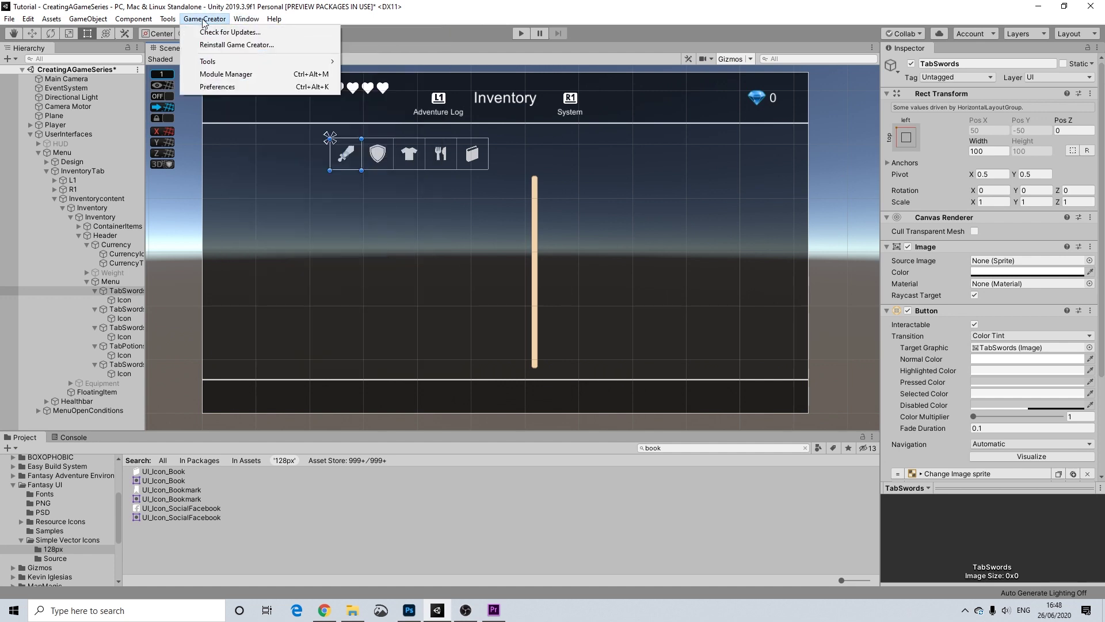
{"action": "left_click", "coordinate": [217, 87]}
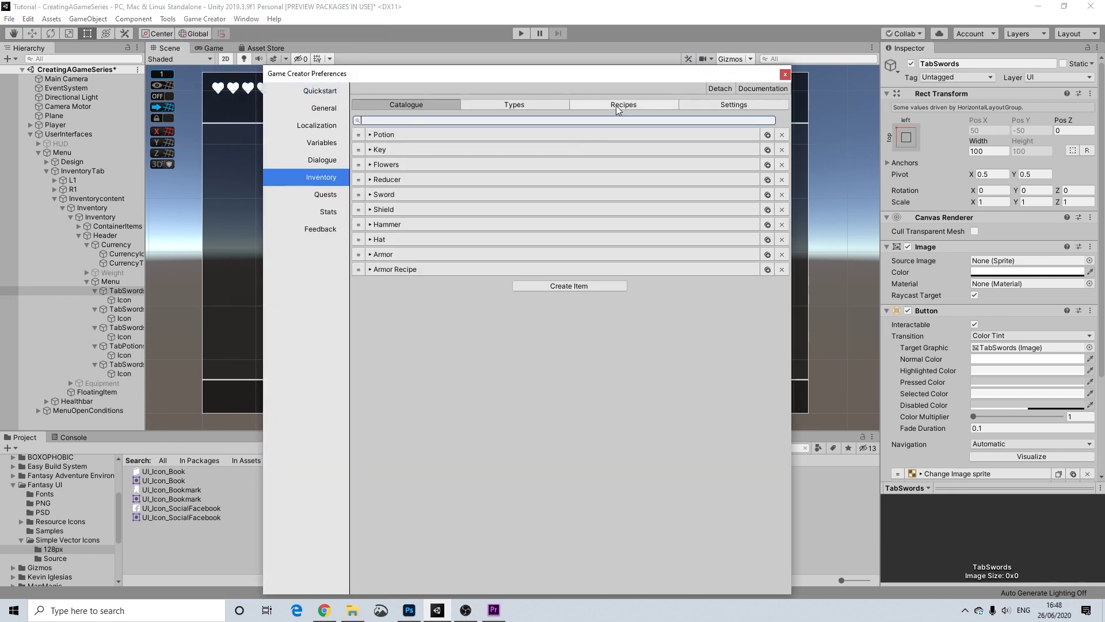
{"action": "left_click", "coordinate": [536, 111]}
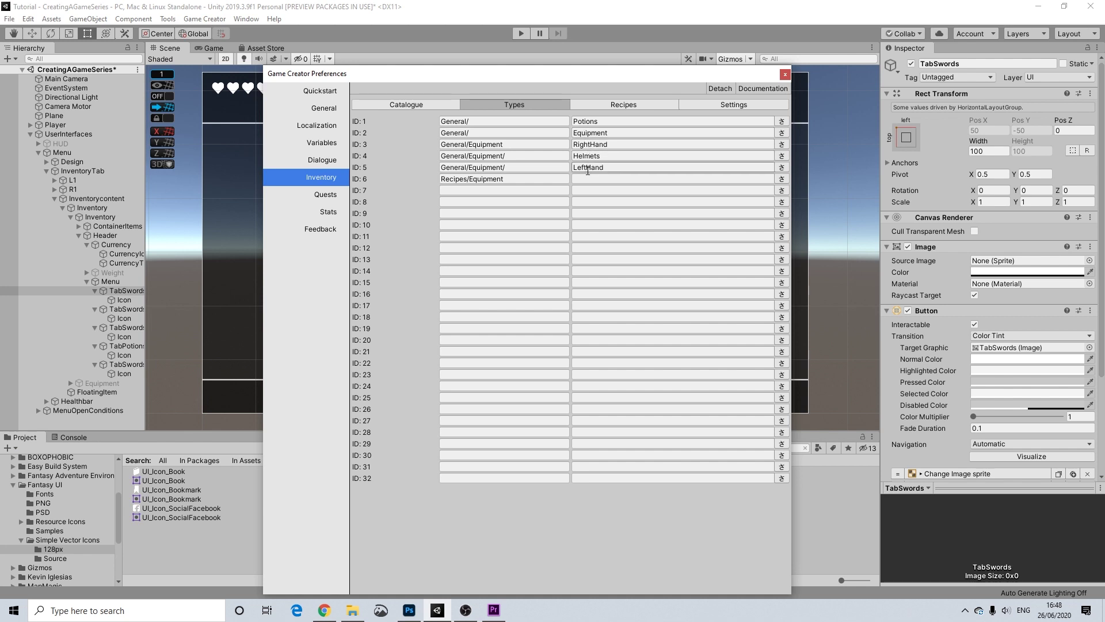
{"action": "left_click", "coordinate": [785, 74]}
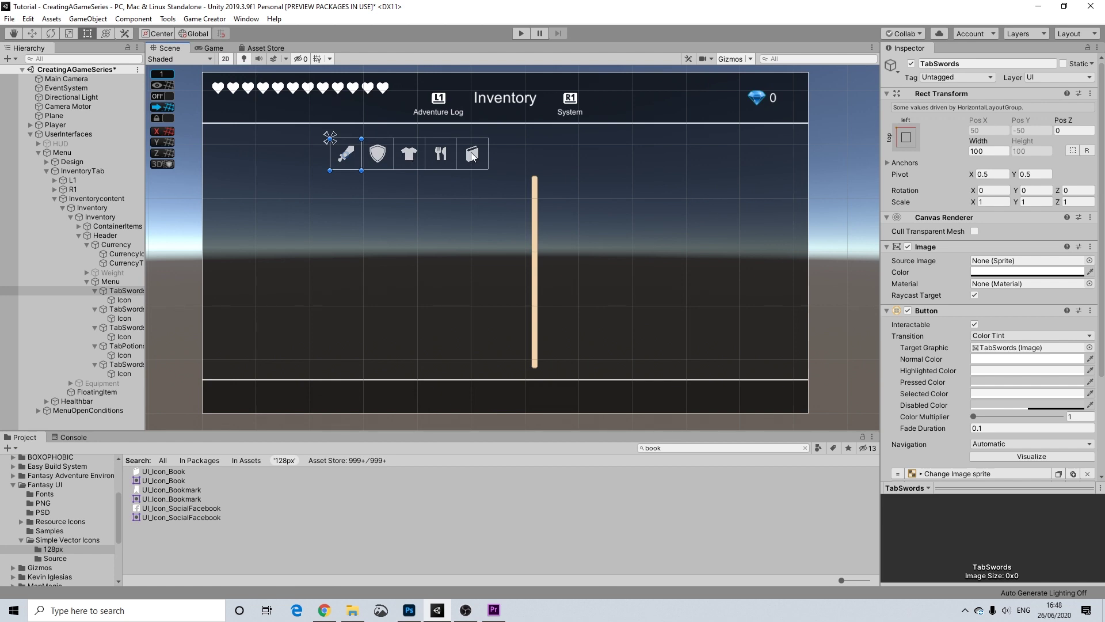
{"action": "left_click", "coordinate": [353, 151]}
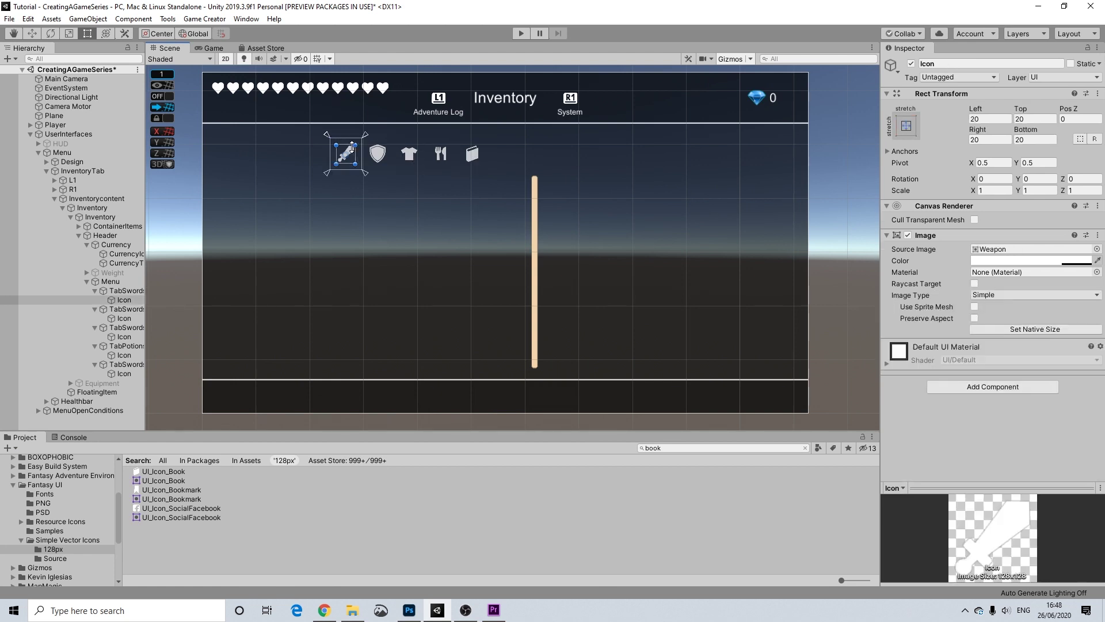
{"action": "left_click", "coordinate": [191, 19]}
{"action": "left_click", "coordinate": [221, 88]}
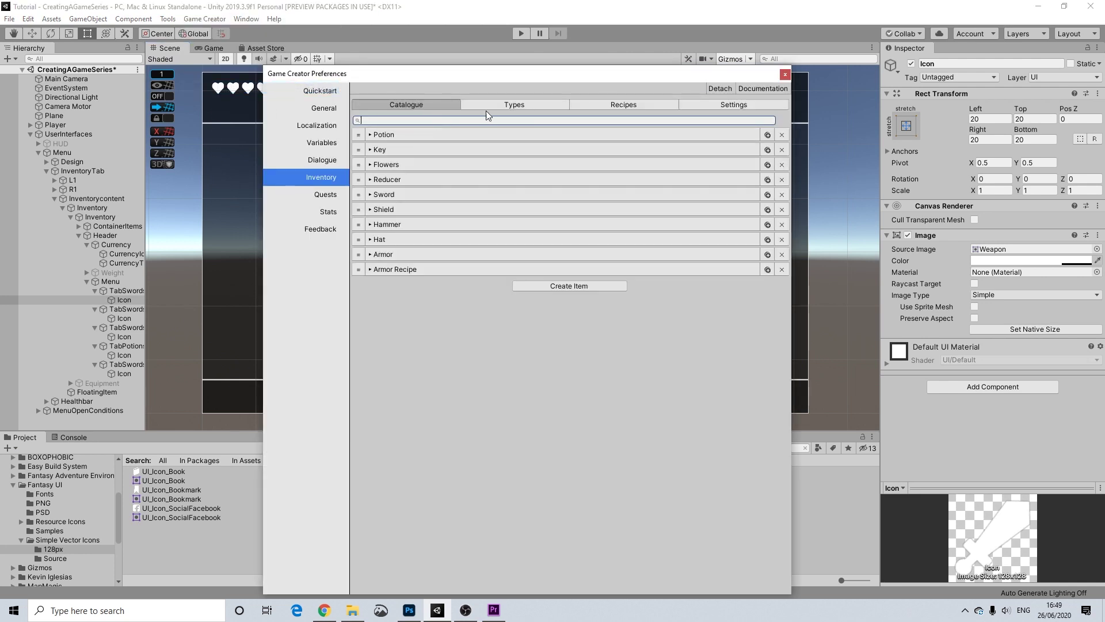
{"action": "left_click", "coordinate": [500, 106]}
{"action": "left_click", "coordinate": [451, 179]}
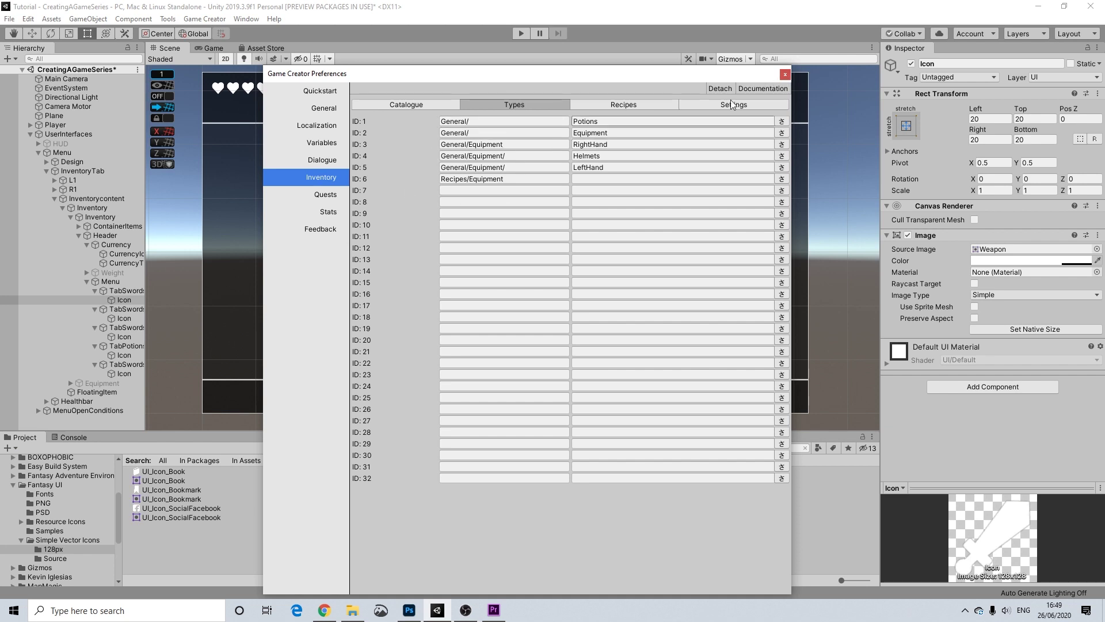
{"action": "left_click", "coordinate": [785, 74]}
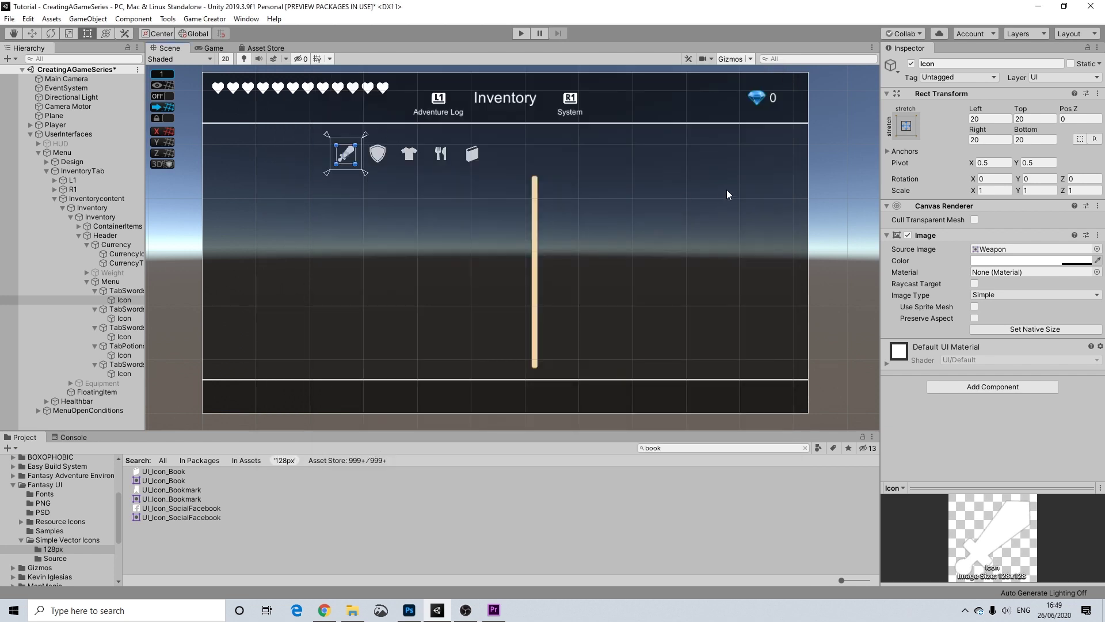
Step: Filter the sword tab's Change ItemsListUI types action to only General/Equipment\RightHand, removing the plain Equipment type
{"action": "left_click", "coordinate": [127, 292]}
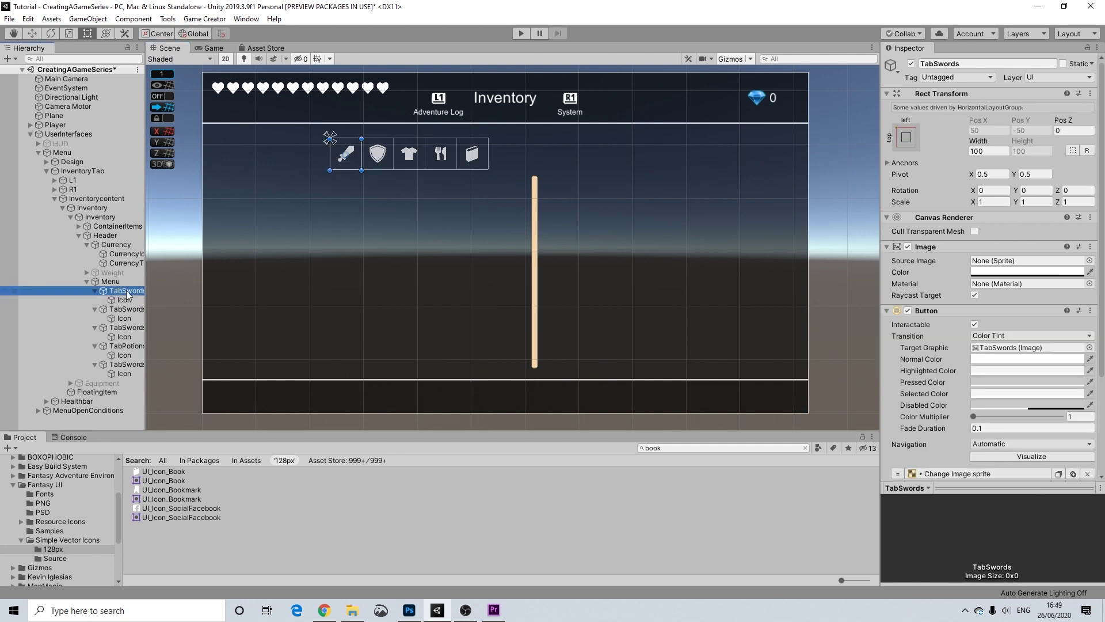
{"action": "scroll", "coordinate": [1002, 374], "scroll_direction": "down", "scroll_amount": 4}
{"action": "left_click", "coordinate": [937, 371]}
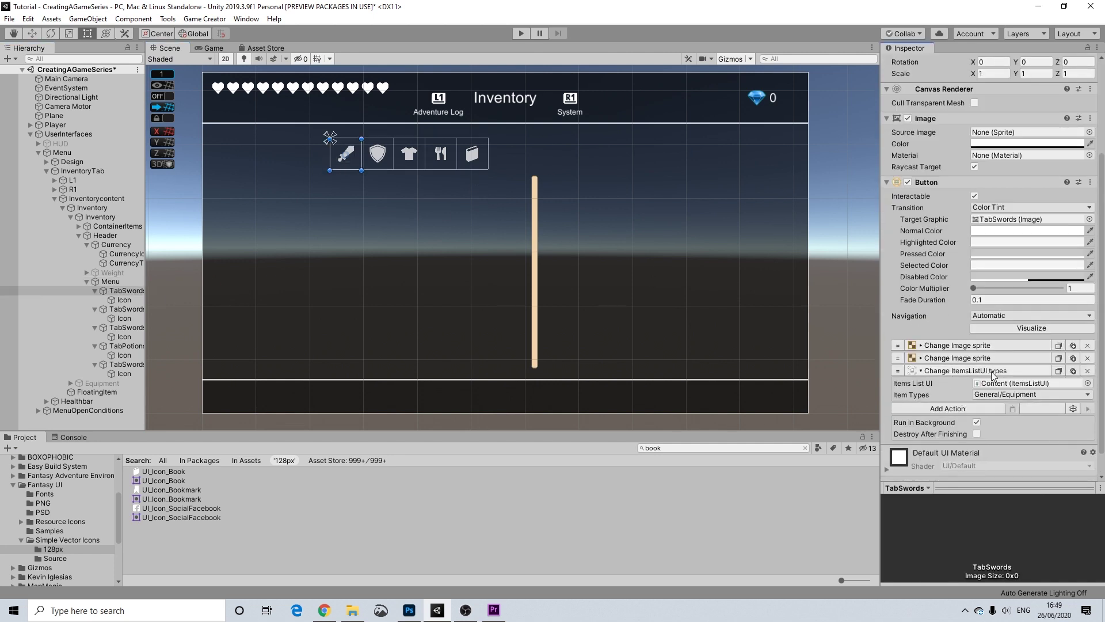
{"action": "left_click", "coordinate": [1019, 395]}
{"action": "mouse_move", "coordinate": [1021, 436]}
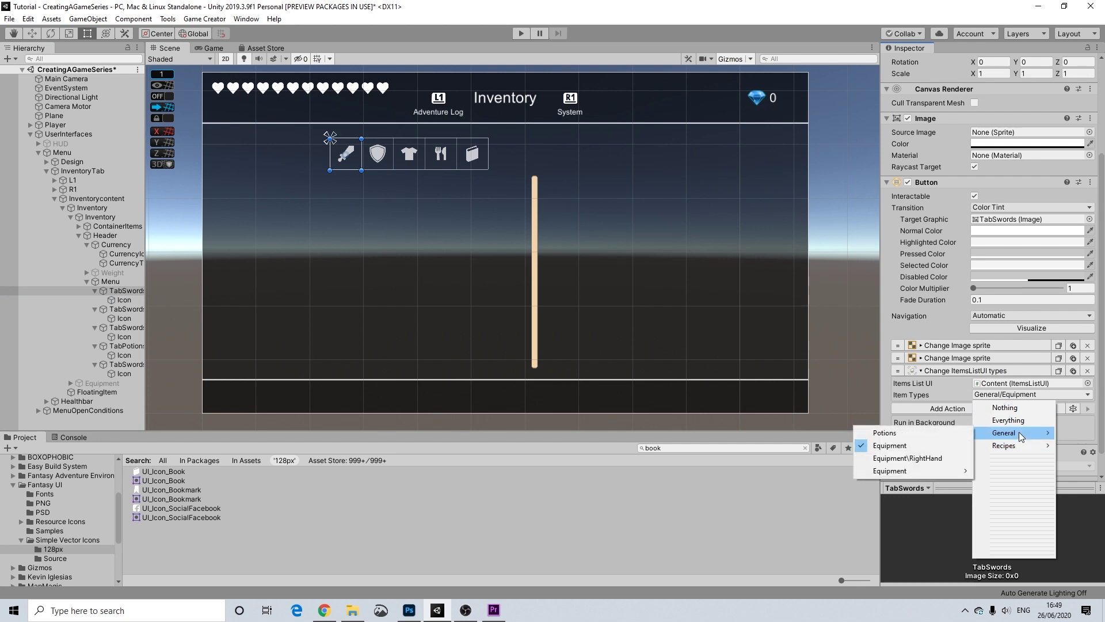
{"action": "left_click", "coordinate": [941, 458]}
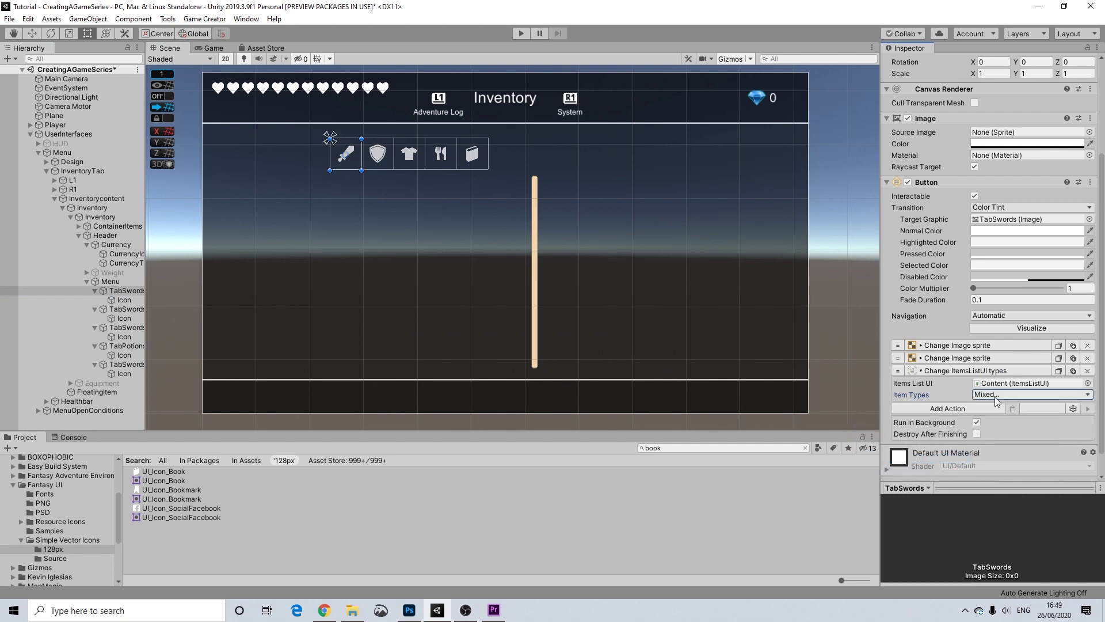
{"action": "left_click", "coordinate": [1016, 395]}
{"action": "mouse_move", "coordinate": [1008, 436]}
{"action": "left_click", "coordinate": [934, 447]}
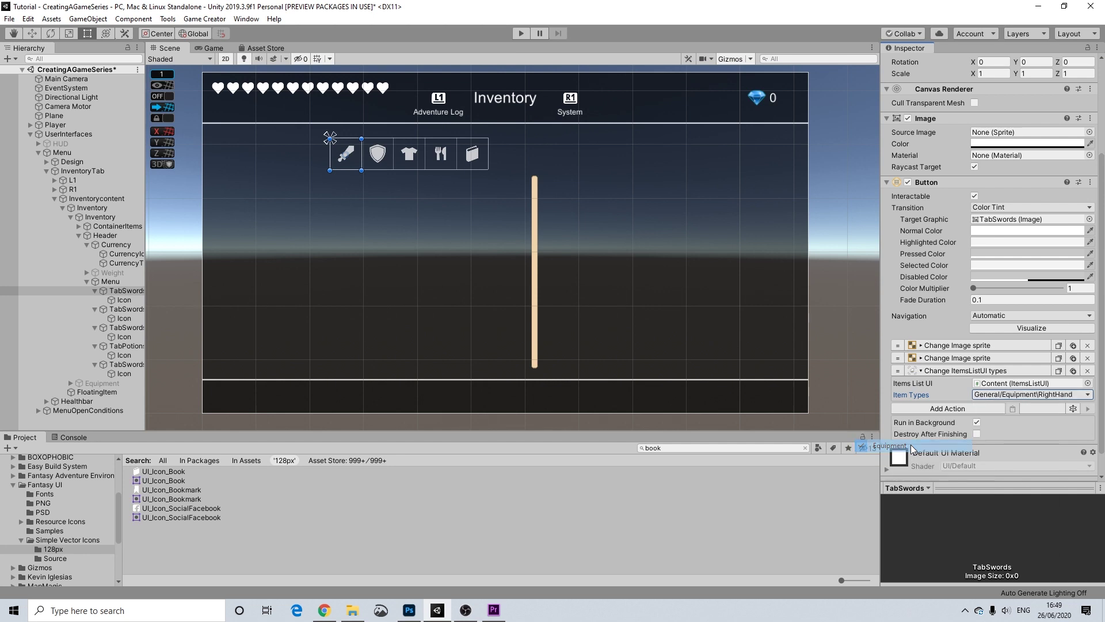
Step: Clear the shield tab's item types and set its filter to General/Equipment/LeftHand
{"action": "left_click", "coordinate": [387, 157]}
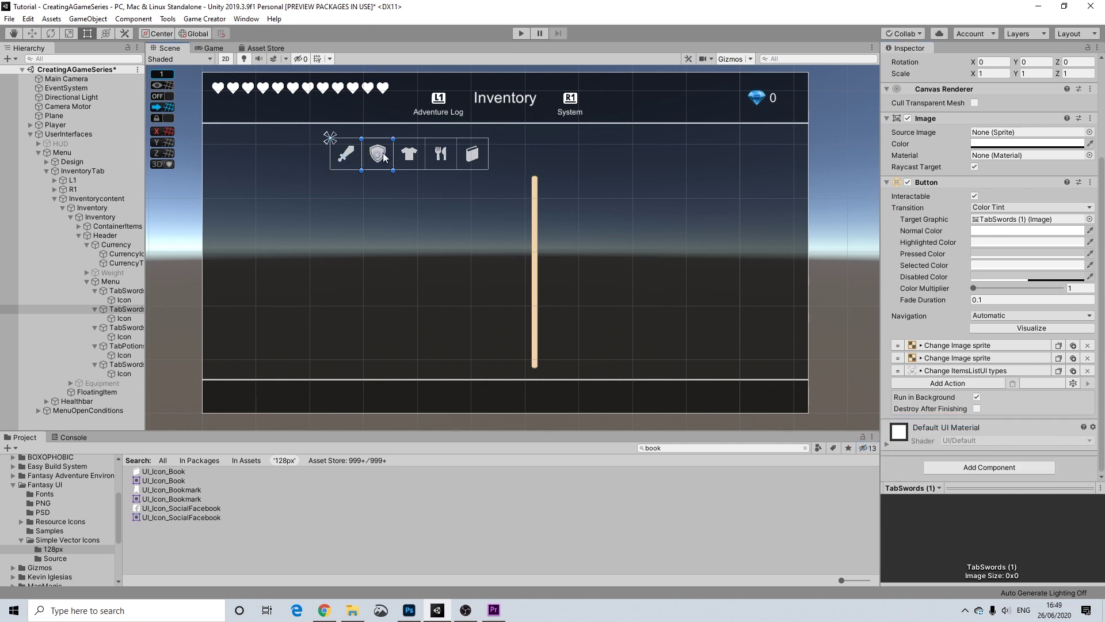
{"action": "left_click", "coordinate": [1003, 395]}
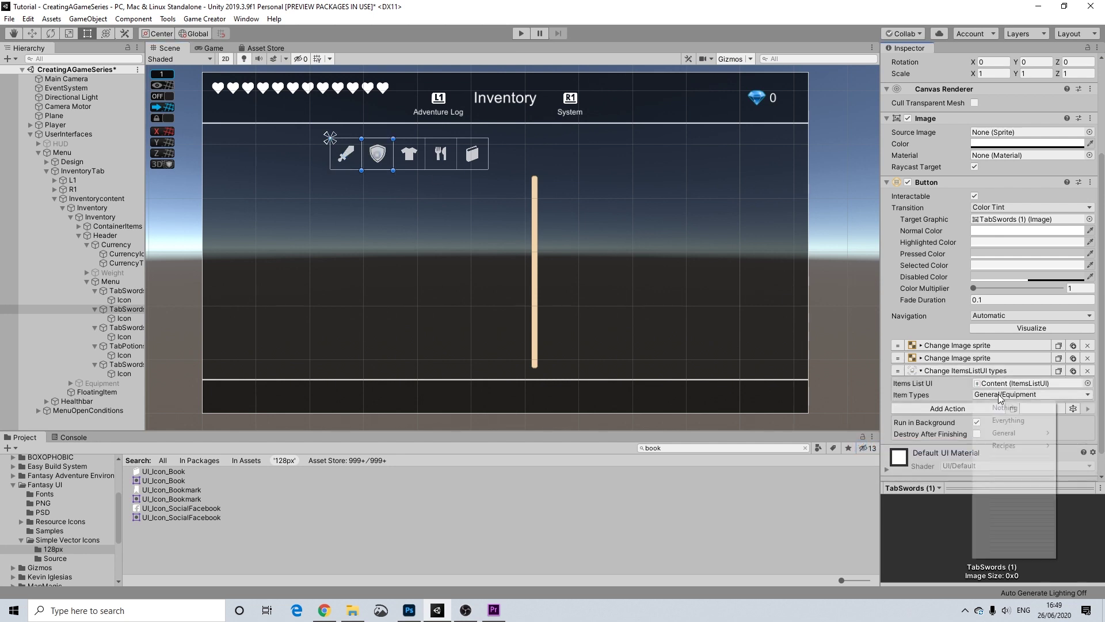
{"action": "mouse_move", "coordinate": [1008, 436]}
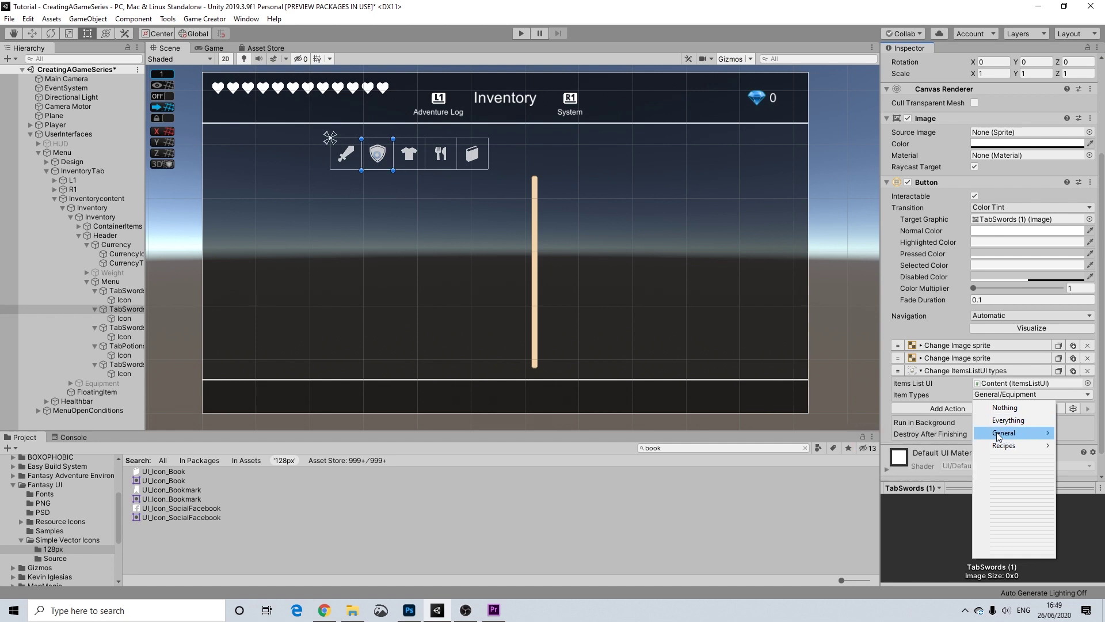
{"action": "left_click", "coordinate": [1006, 408]}
{"action": "left_click", "coordinate": [1008, 395]}
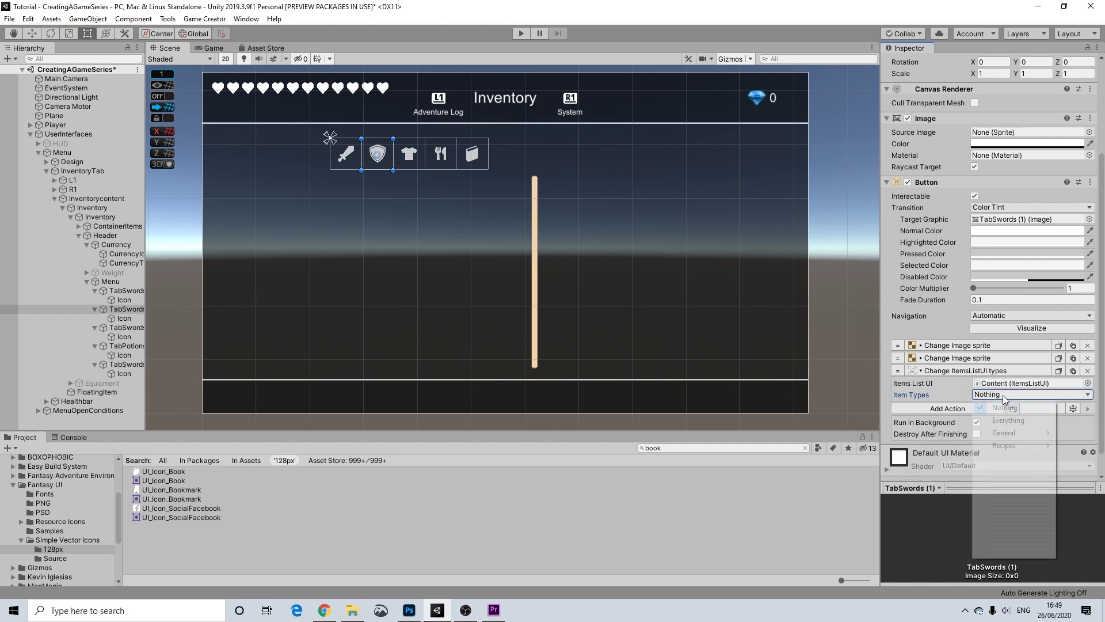
{"action": "mouse_move", "coordinate": [1015, 438]}
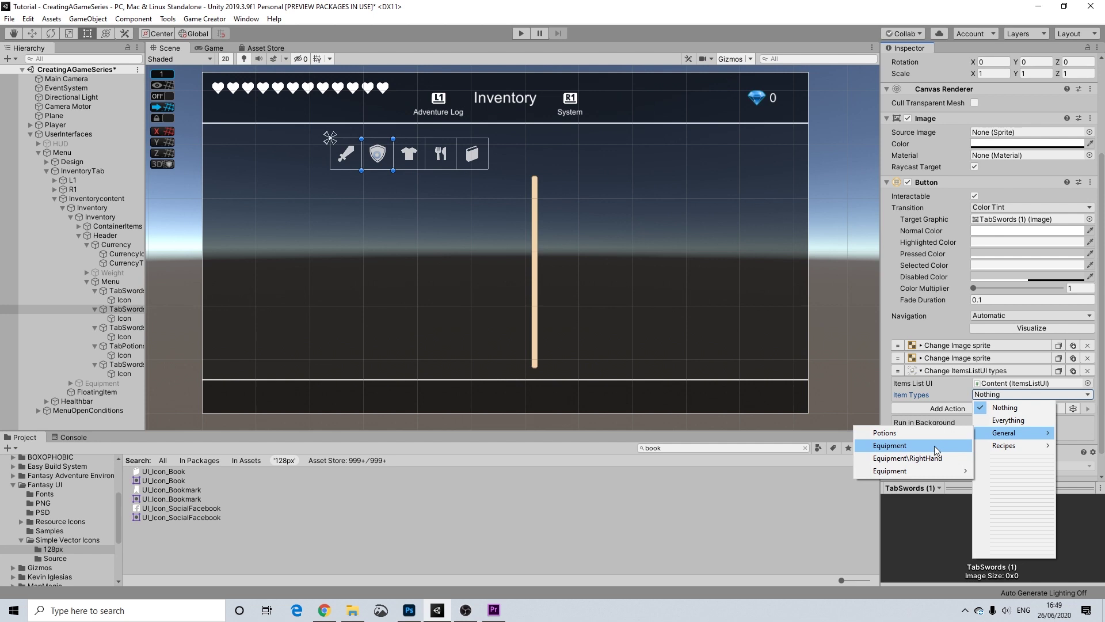
{"action": "mouse_move", "coordinate": [935, 472]}
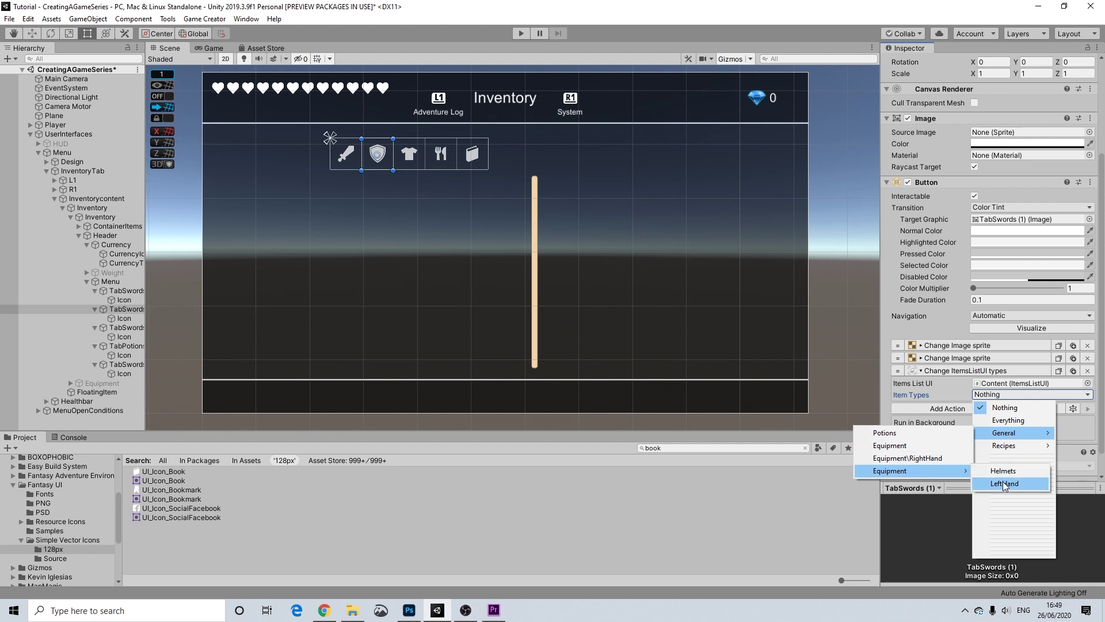
{"action": "left_click", "coordinate": [1005, 484]}
Step: Clear the shirt tab's item types and set its filter to General/Equipment/Helmets
{"action": "left_click", "coordinate": [411, 159]}
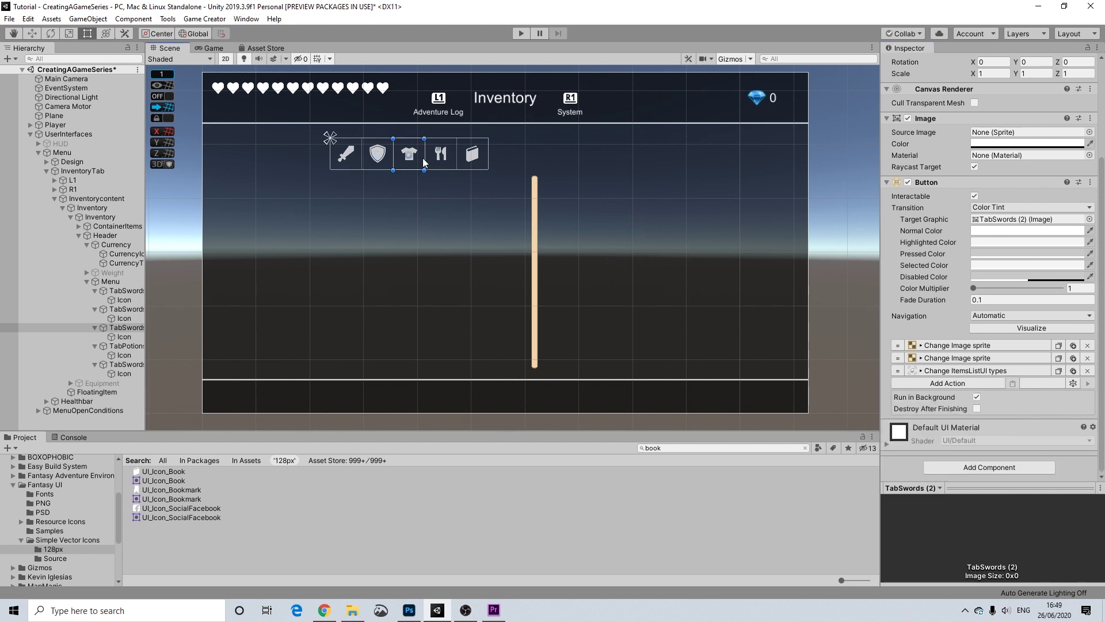
{"action": "left_click", "coordinate": [979, 370]}
{"action": "left_click", "coordinate": [997, 399]}
{"action": "left_click", "coordinate": [1005, 407]}
{"action": "left_click", "coordinate": [999, 394]}
{"action": "mouse_move", "coordinate": [1016, 433]}
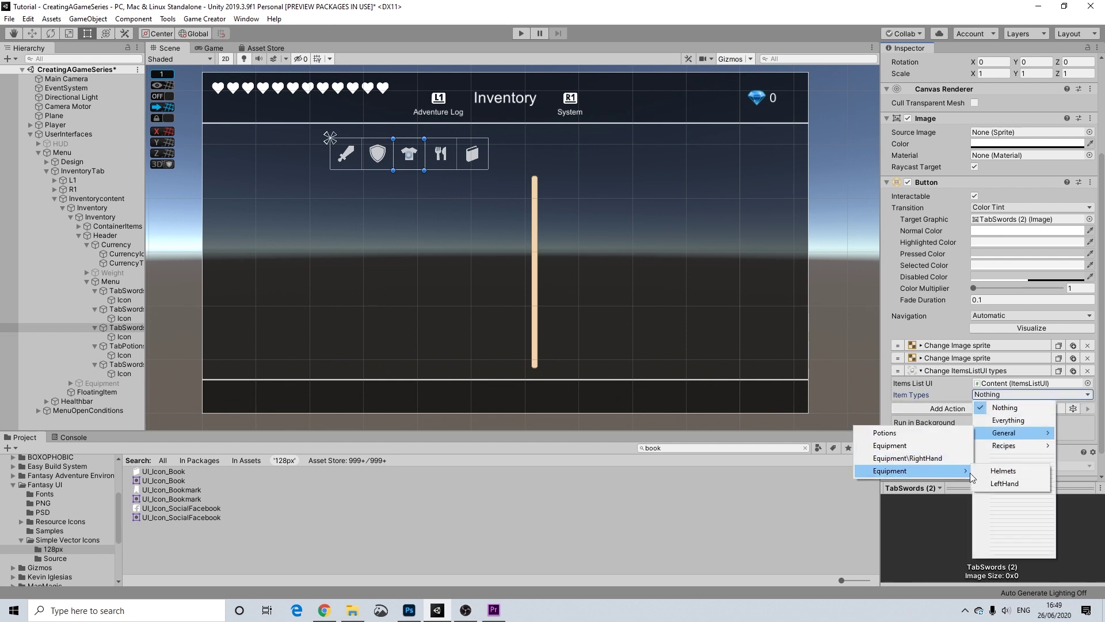
{"action": "left_click", "coordinate": [1003, 471]}
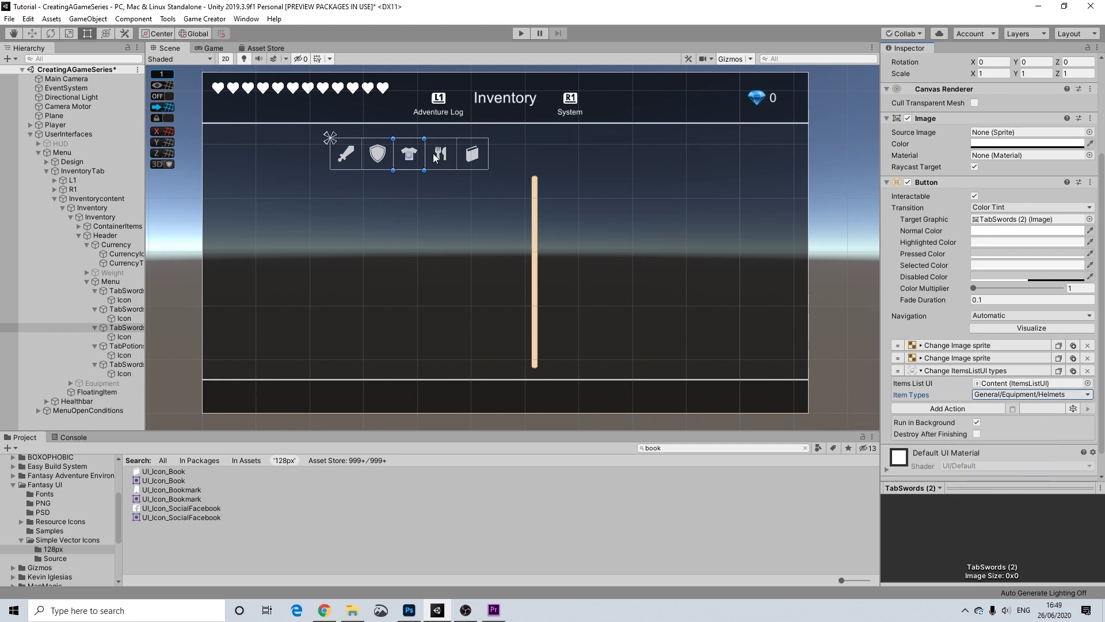
Step: Check the item type filter of TabPotions and set the book tab's item types to Recipes/Equipment
{"action": "left_click", "coordinate": [439, 153]}
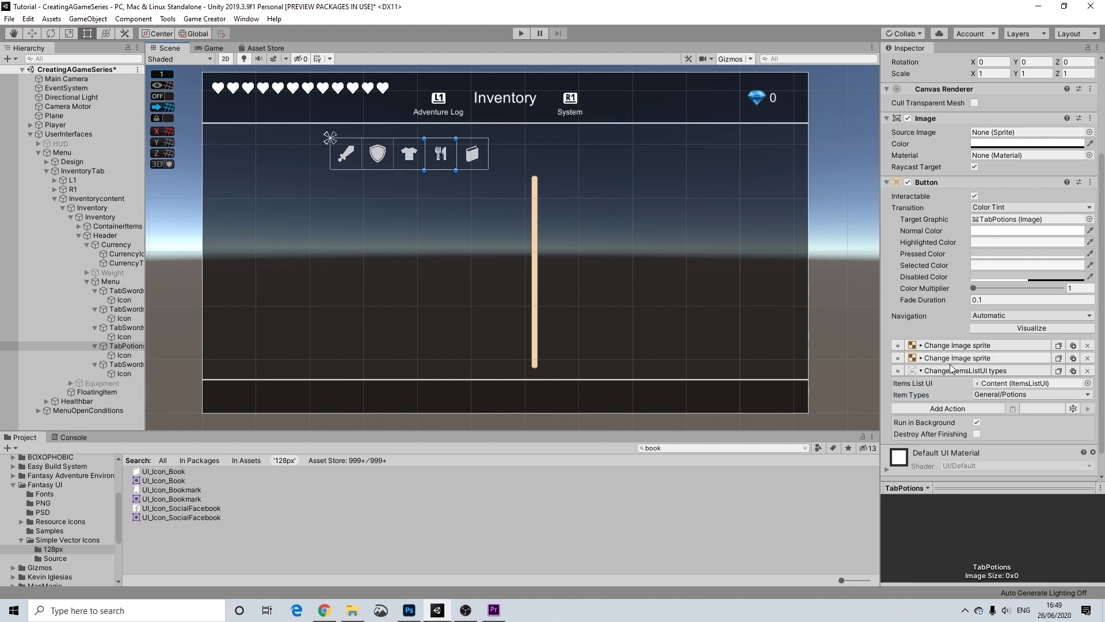
{"action": "left_click", "coordinate": [468, 153]}
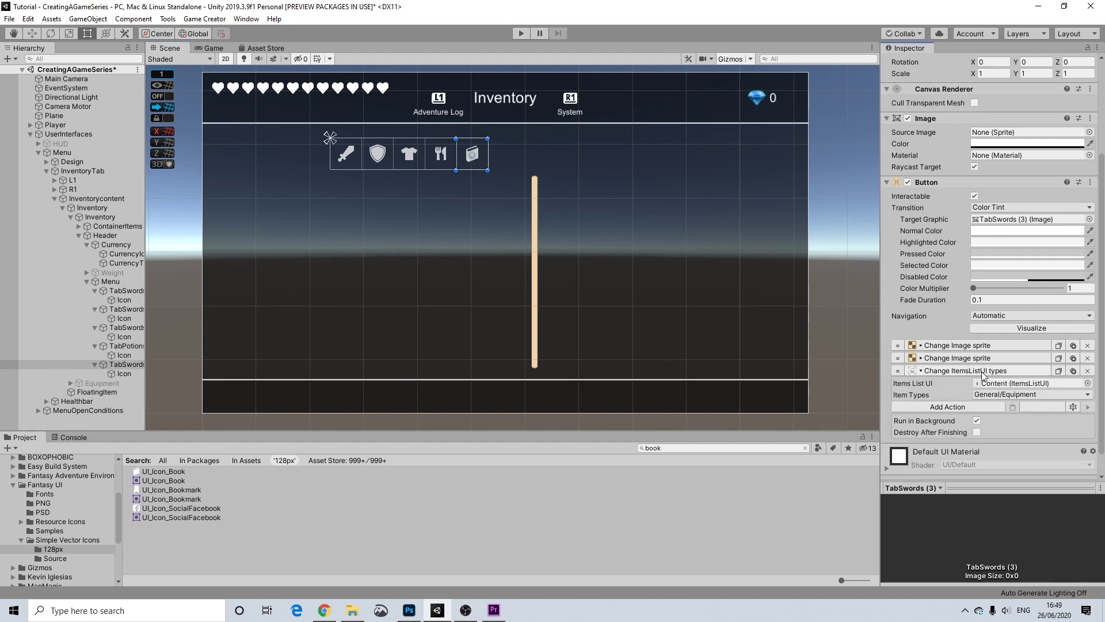
{"action": "left_click", "coordinate": [998, 395]}
{"action": "left_click", "coordinate": [999, 401]}
{"action": "left_click", "coordinate": [999, 395]}
{"action": "mouse_move", "coordinate": [1016, 447]}
{"action": "left_click", "coordinate": [941, 447]}
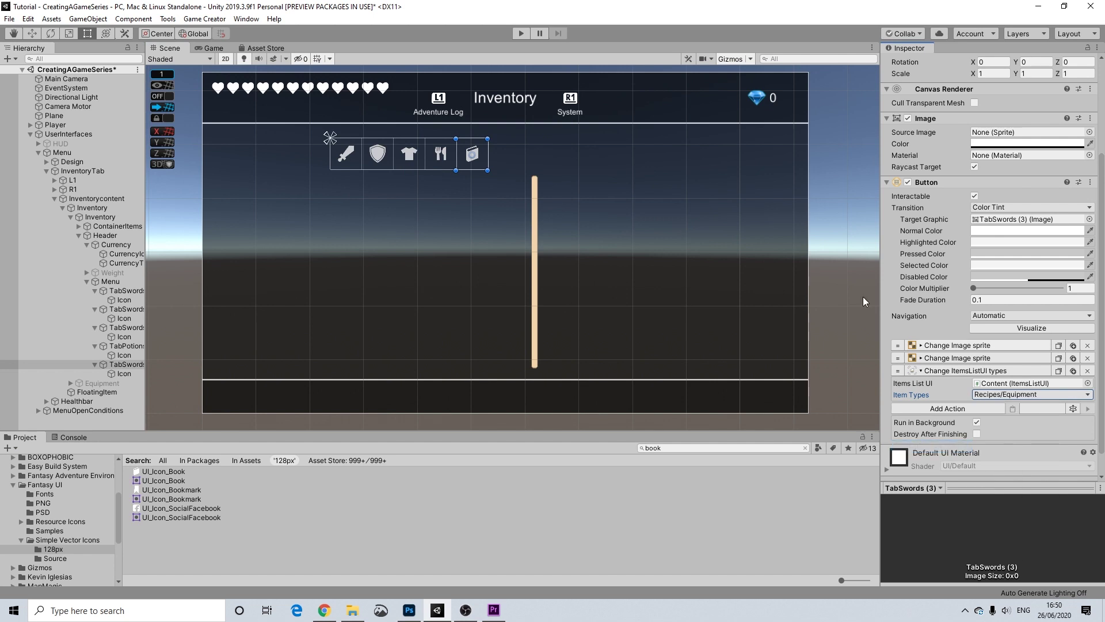
Step: Try to clear the source image of the Scrollbar Vertical object
{"action": "left_click", "coordinate": [824, 164]}
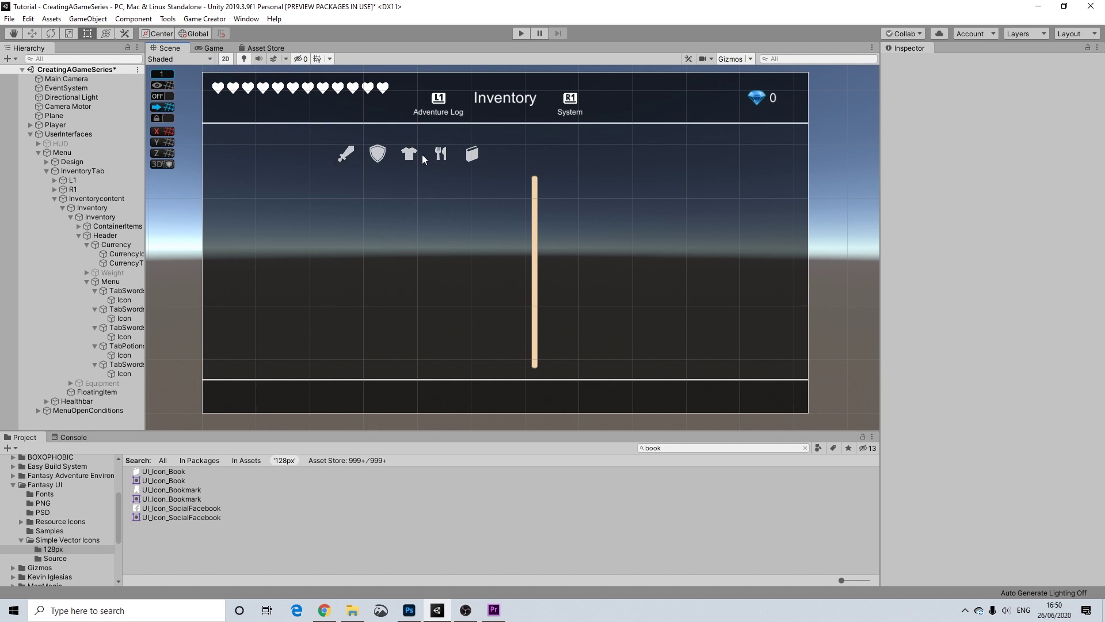
{"action": "scroll", "coordinate": [457, 221], "scroll_direction": "down", "scroll_amount": 2}
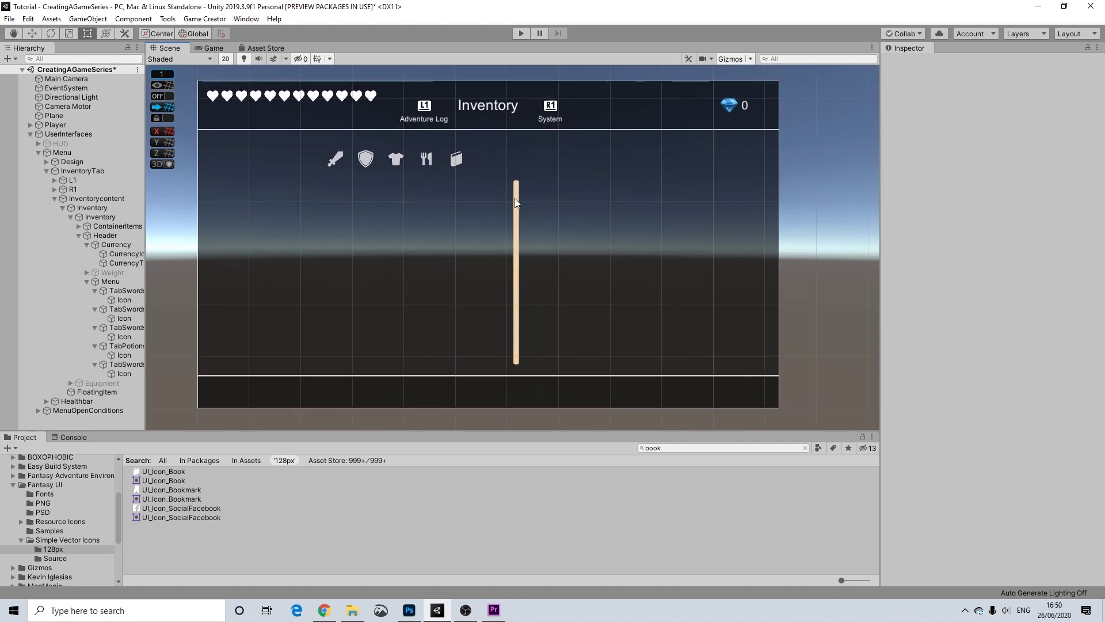
{"action": "left_click", "coordinate": [516, 199]}
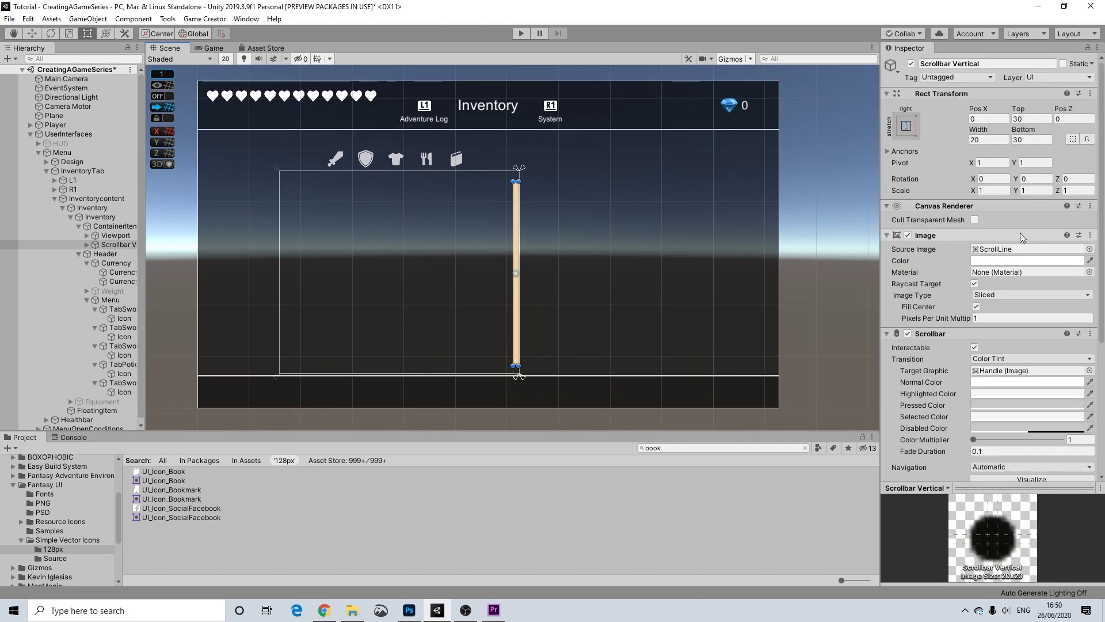
{"action": "left_click", "coordinate": [1090, 249]}
{"action": "left_click", "coordinate": [487, 299]}
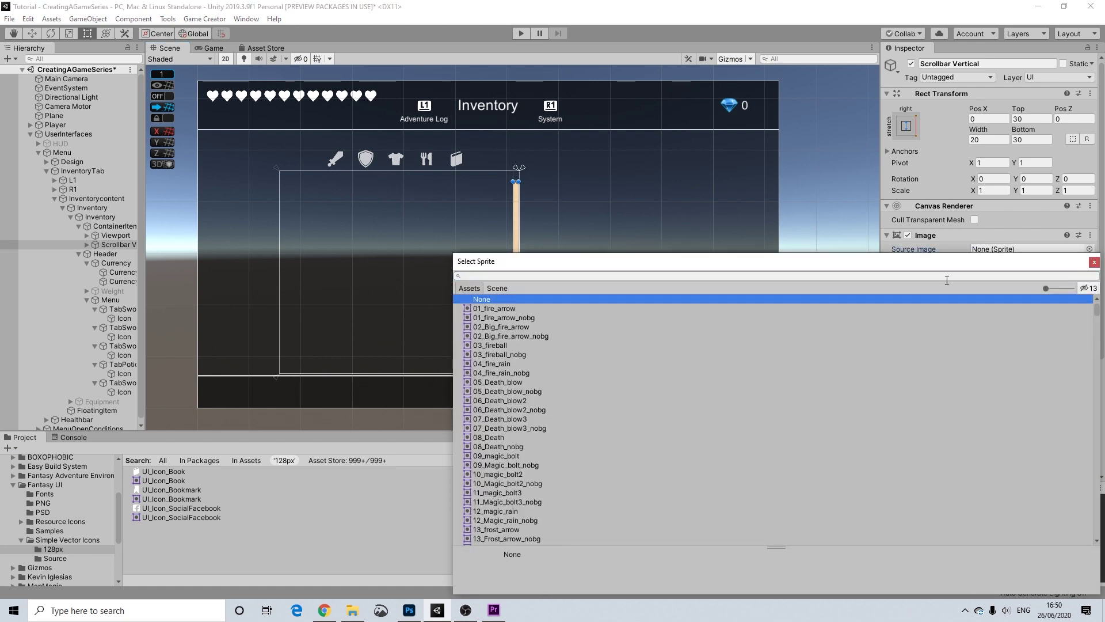
{"action": "left_click", "coordinate": [1094, 262]}
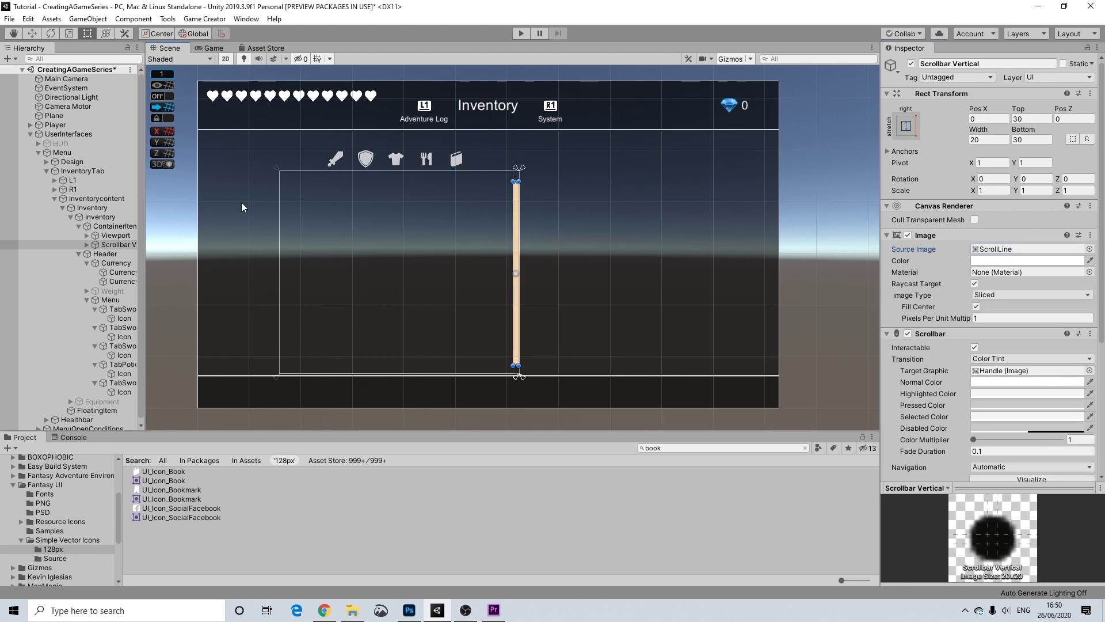
Step: Set the source image of the Handle inside the vertical scrollbar's Sliding Area to None
{"action": "left_click", "coordinate": [86, 245]}
{"action": "left_click", "coordinate": [95, 253]}
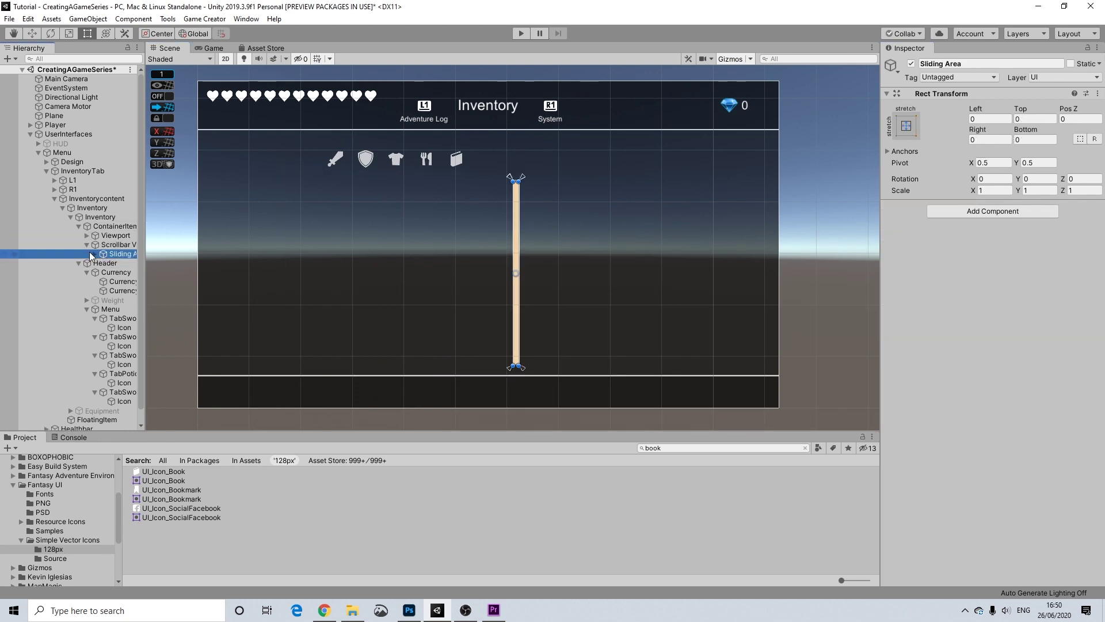
{"action": "left_click", "coordinate": [95, 254]}
{"action": "left_click", "coordinate": [118, 263]}
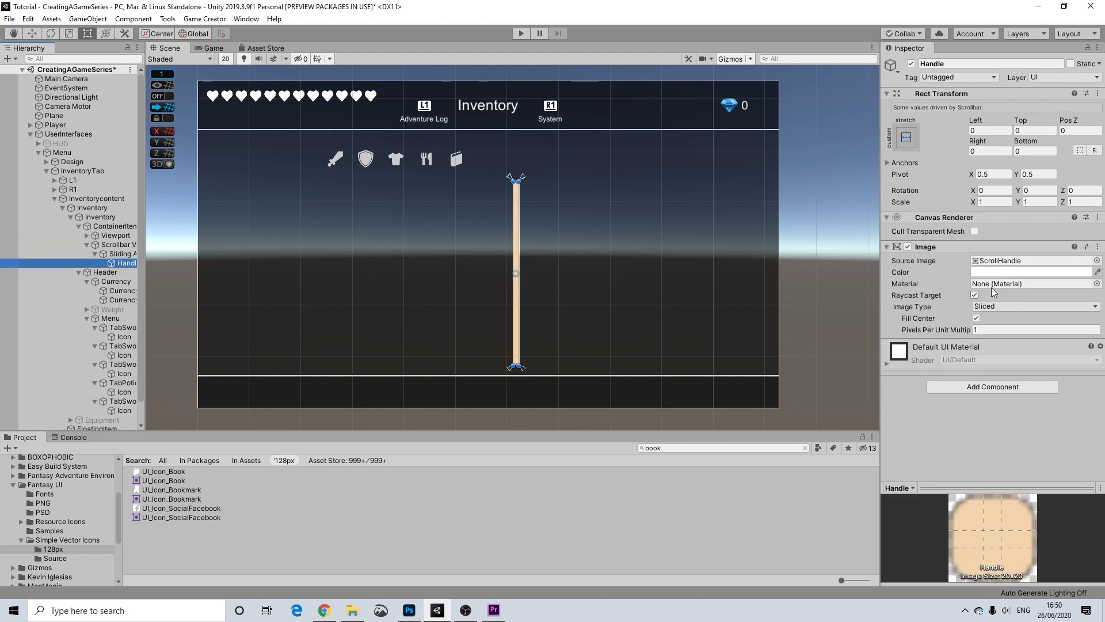
{"action": "left_click", "coordinate": [1097, 260]}
{"action": "left_click", "coordinate": [486, 300]}
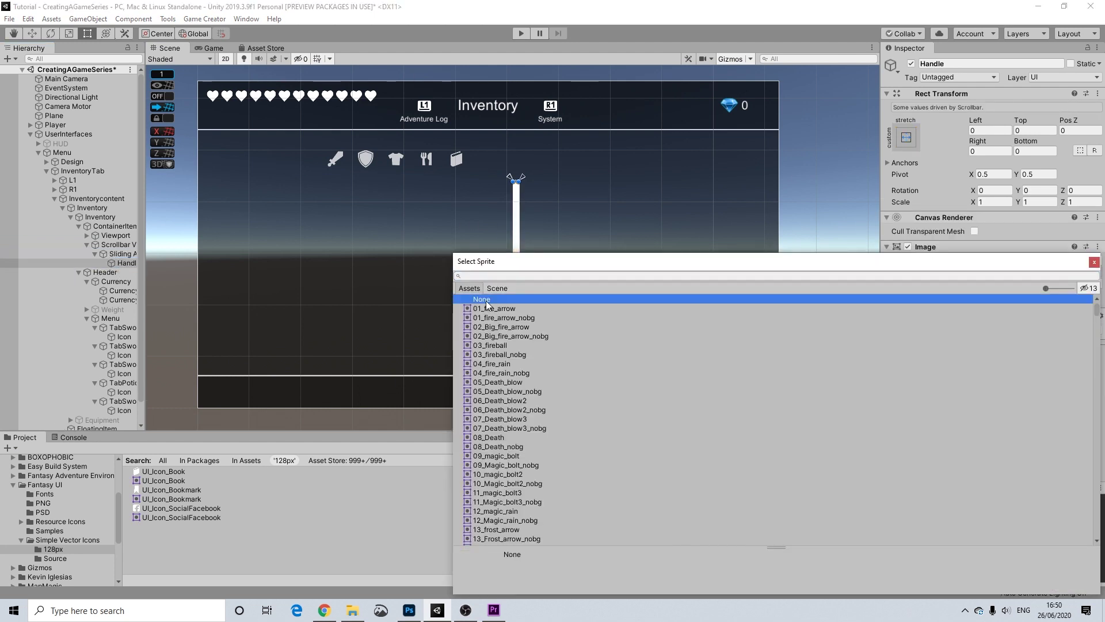
{"action": "left_click", "coordinate": [1094, 262]}
{"action": "left_click", "coordinate": [806, 209]}
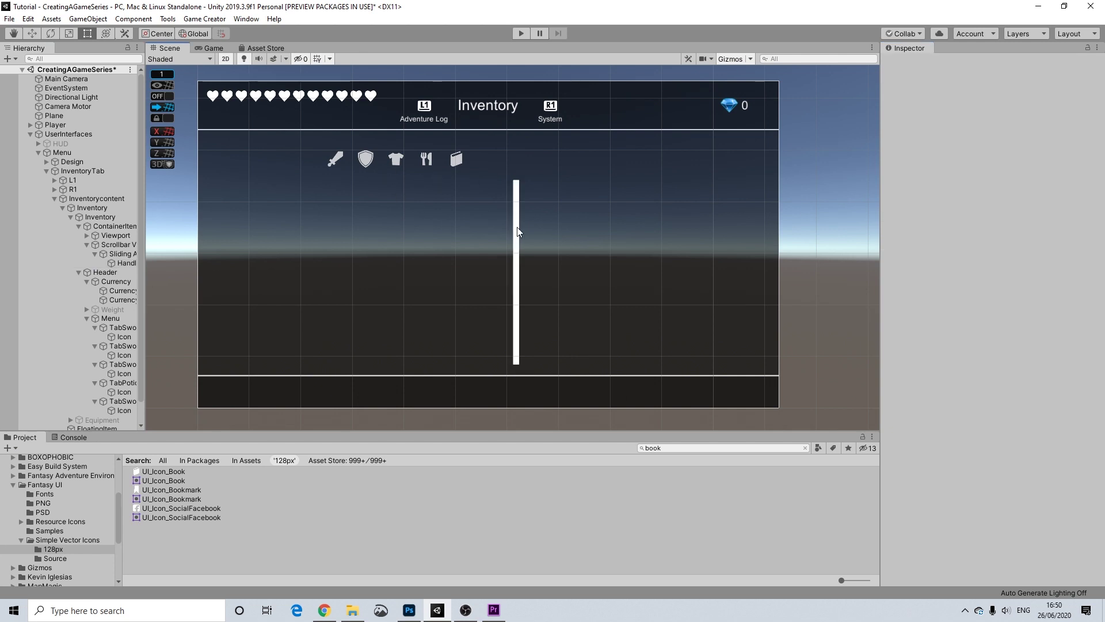
Step: Lower the upper edge of ContainerItems slightly, to a Top offset of about 145
{"action": "left_click", "coordinate": [472, 221]}
{"action": "left_click_drag", "start_coordinate": [453, 174], "coordinate": [454, 178]}
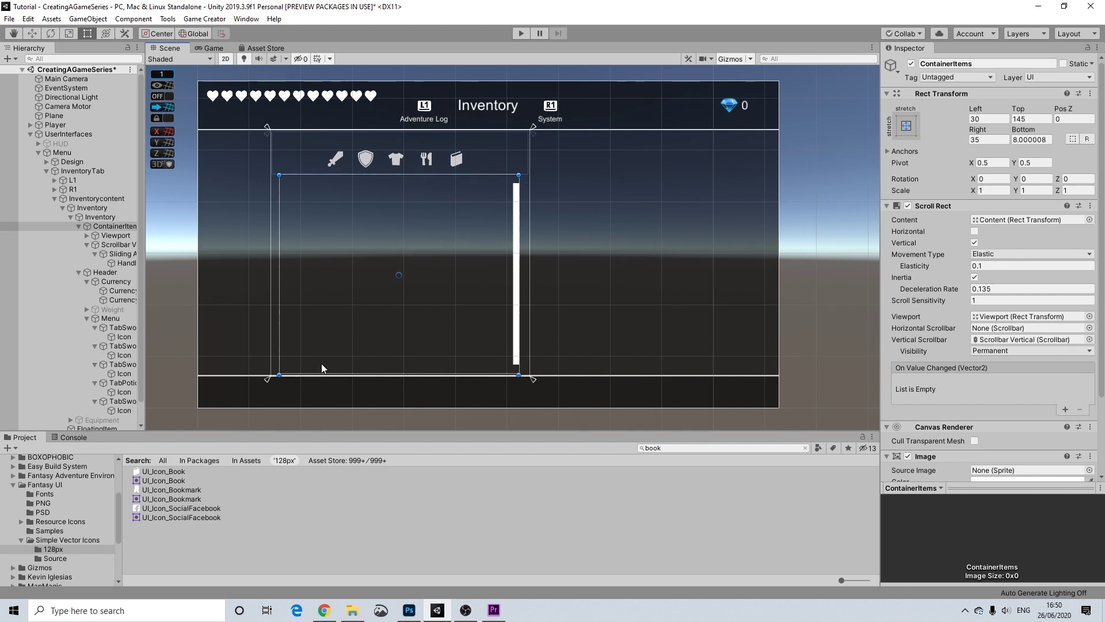
{"action": "left_click", "coordinate": [807, 159]}
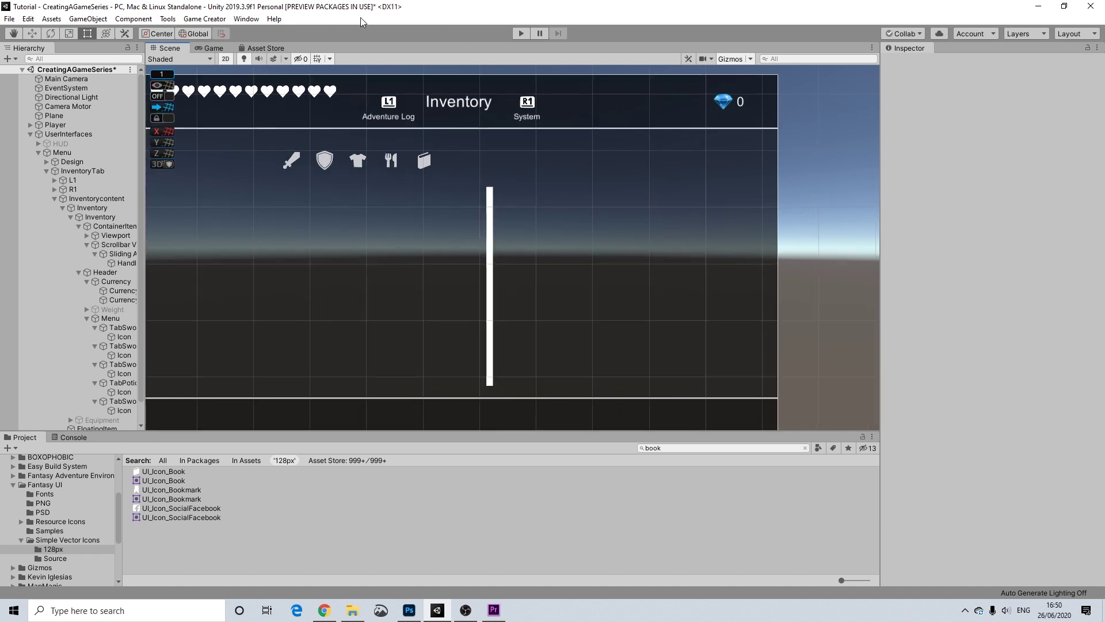
{"action": "scroll", "coordinate": [705, 215], "scroll_direction": "down", "scroll_amount": 1}
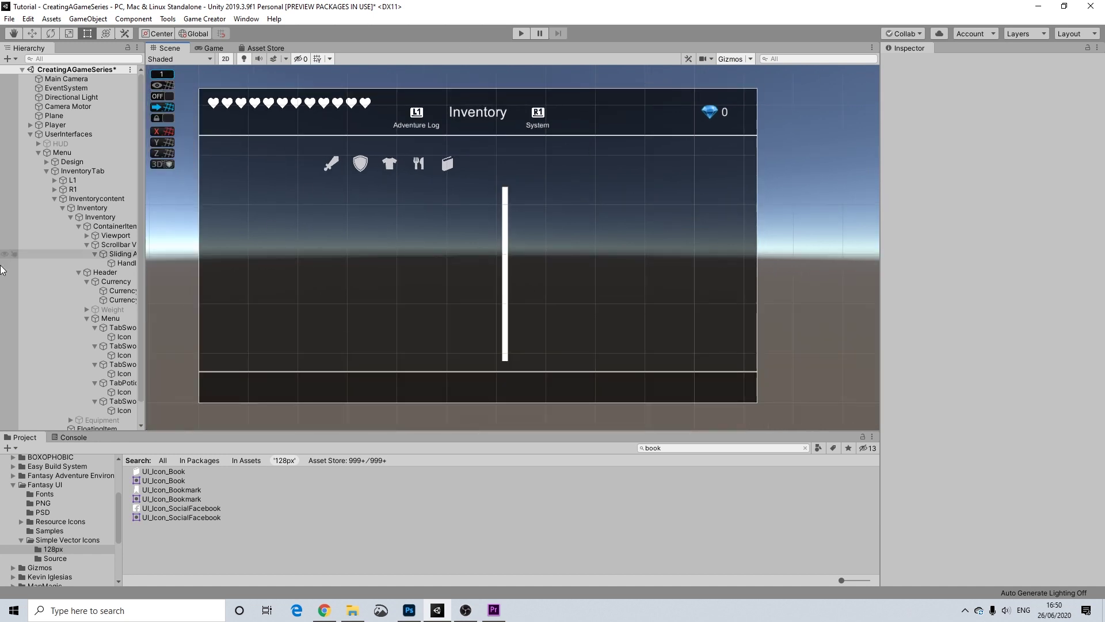
Step: Add a Raw Image under Inventorycontent and size it to about 761 by 781 in the empty area beside the scrollbar
{"action": "left_click", "coordinate": [63, 207]}
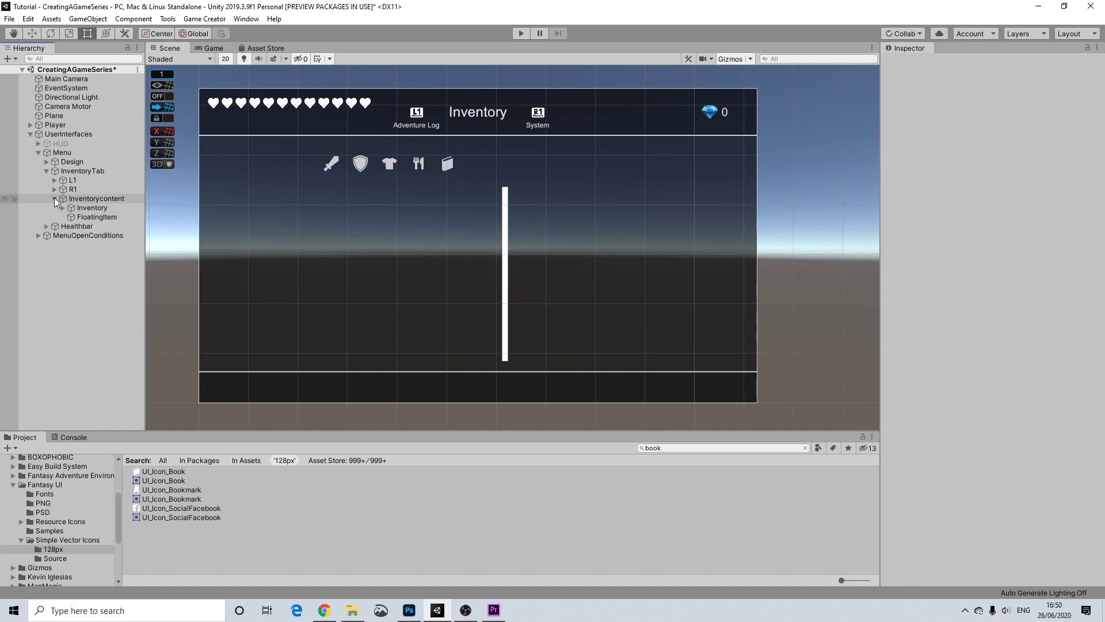
{"action": "right_click", "coordinate": [98, 199]}
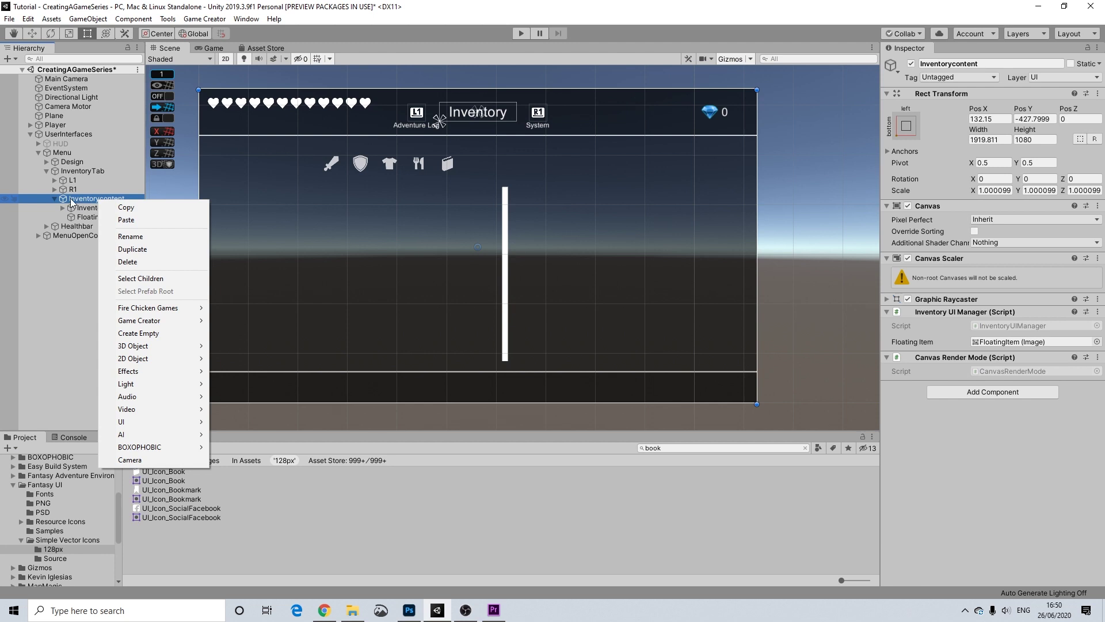
{"action": "mouse_move", "coordinate": [196, 423]}
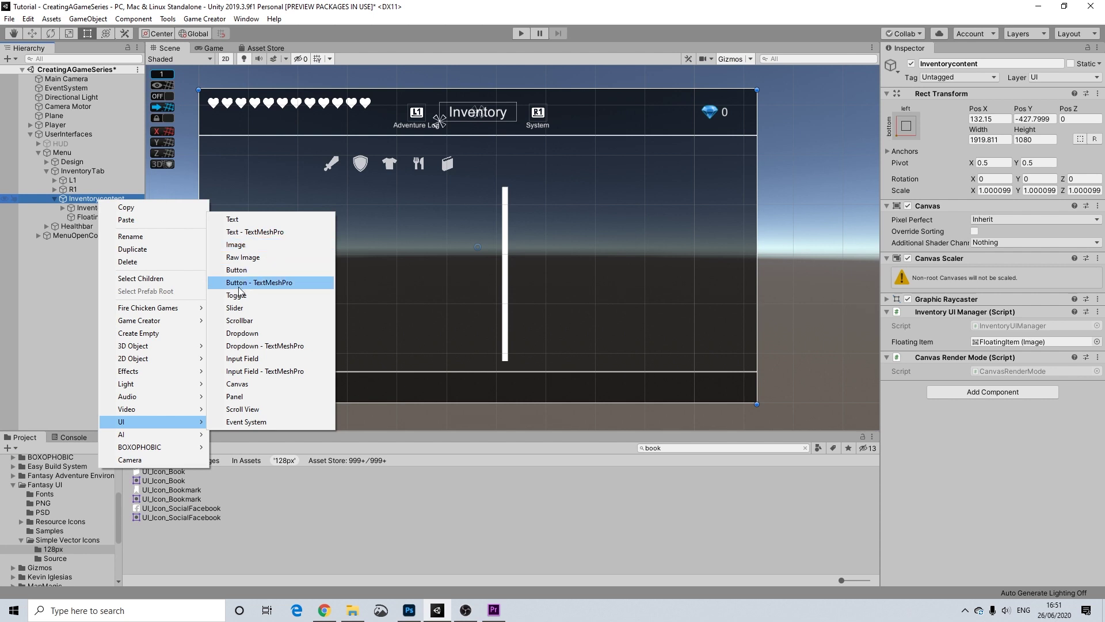
{"action": "left_click", "coordinate": [244, 258]}
{"action": "left_click_drag", "start_coordinate": [483, 260], "coordinate": [752, 369]}
Step: Set the RawImage's width and height both to 770
{"action": "left_click", "coordinate": [971, 140]}
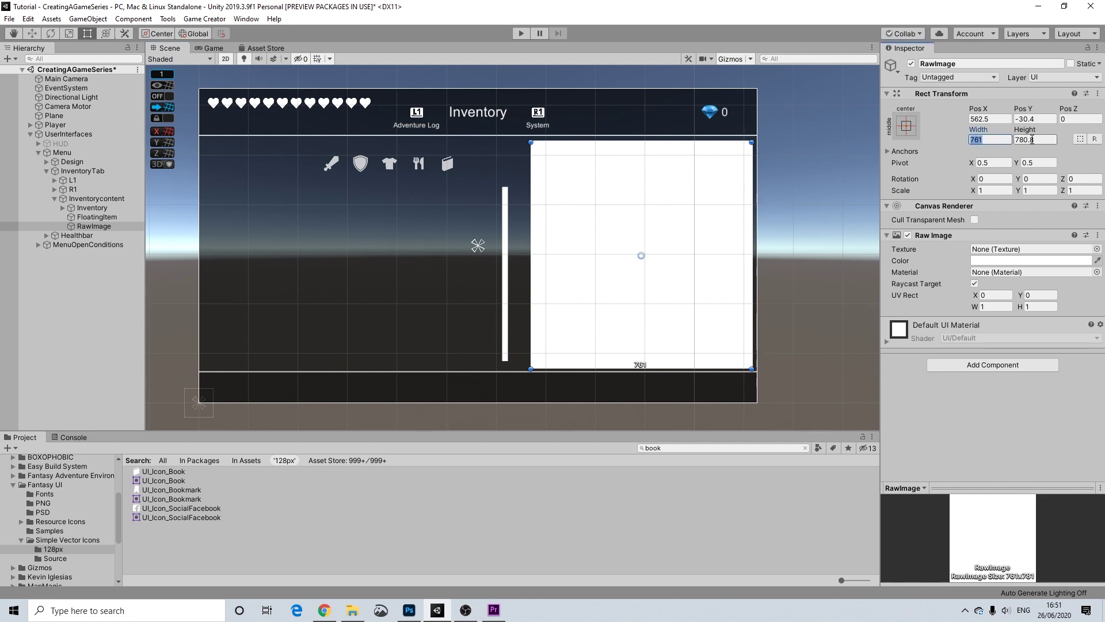
{"action": "left_click", "coordinate": [1035, 140]}
{"action": "type", "text": "770"}
{"action": "left_click", "coordinate": [989, 139]}
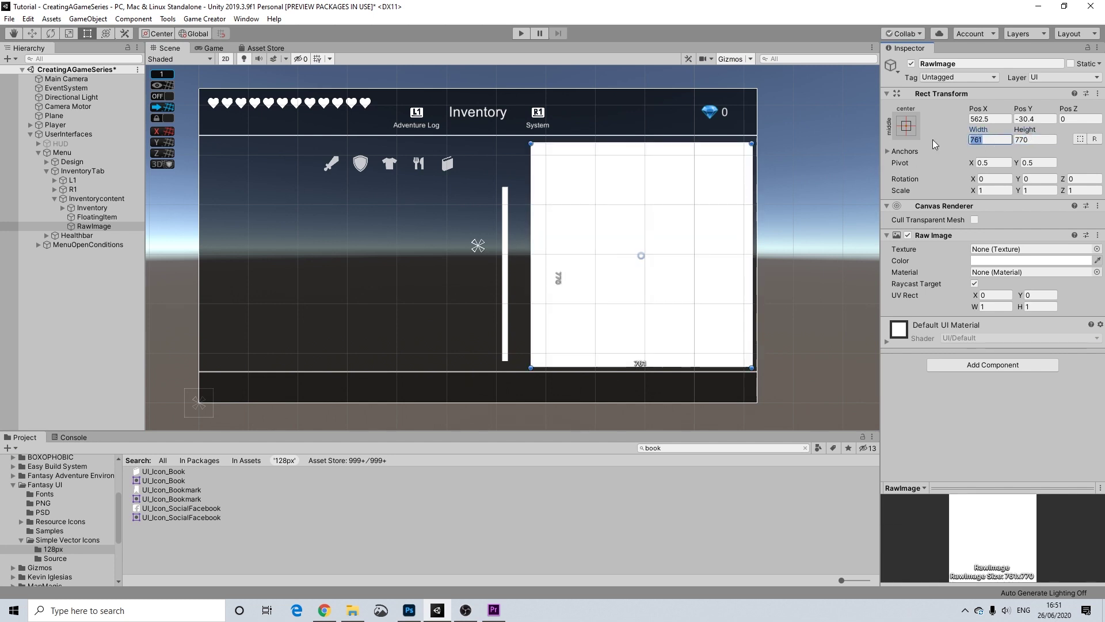
{"action": "key", "text": "End"}
{"action": "type", "text": "0"}
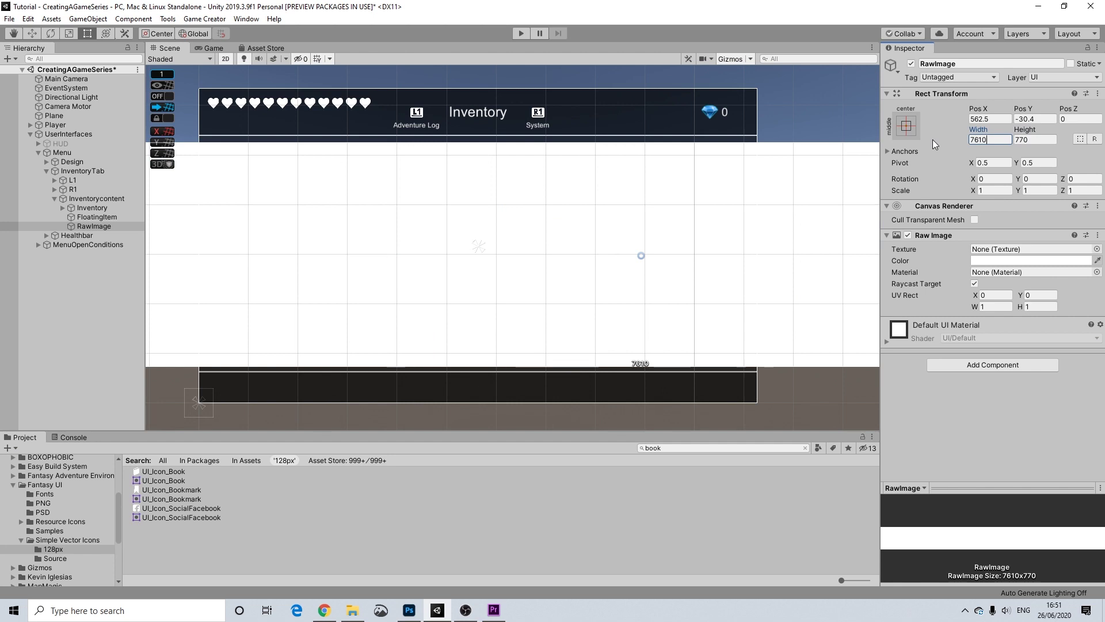
{"action": "key", "text": "BackSpace"}
{"action": "key", "text": "BackSpace"}
{"action": "key", "text": "BackSpace"}
{"action": "key", "text": "BackSpace"}
{"action": "type", "text": "77"}
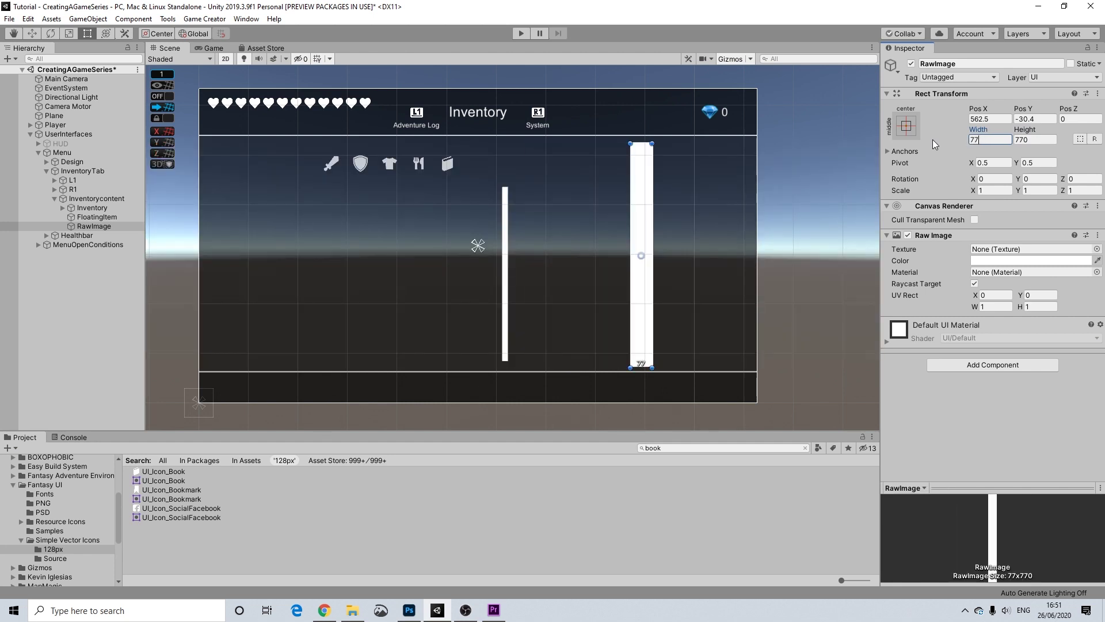
{"action": "type", "text": "0"}
{"action": "key", "text": "Return"}
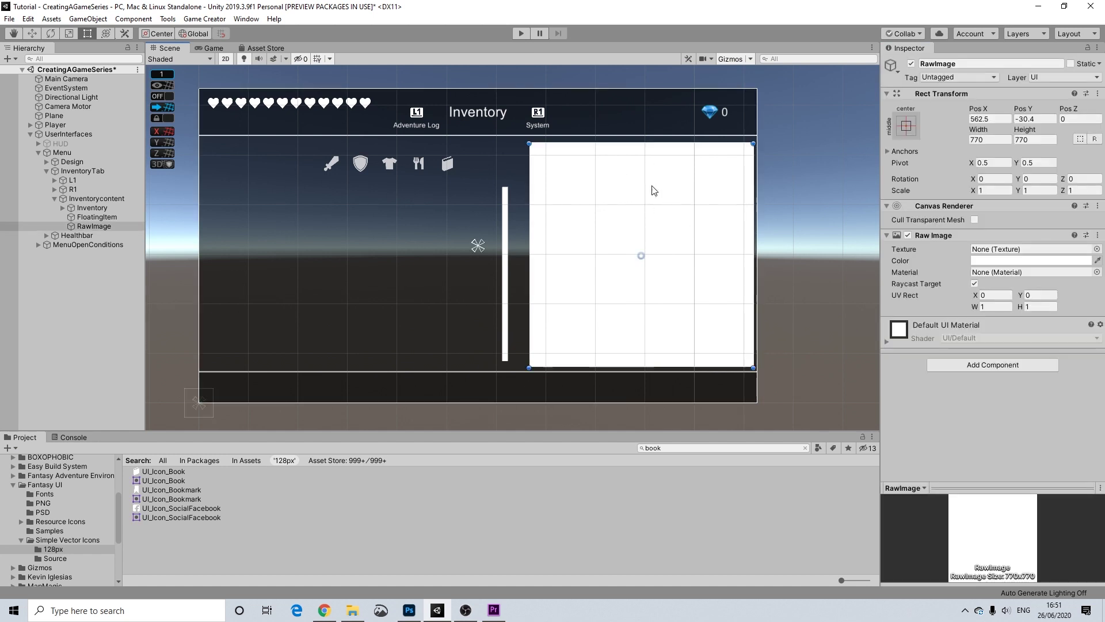
Step: Clear the asset search and open the CreatingAGameSeries folder inside the project's Scenes folder
{"action": "left_click", "coordinate": [13, 485]}
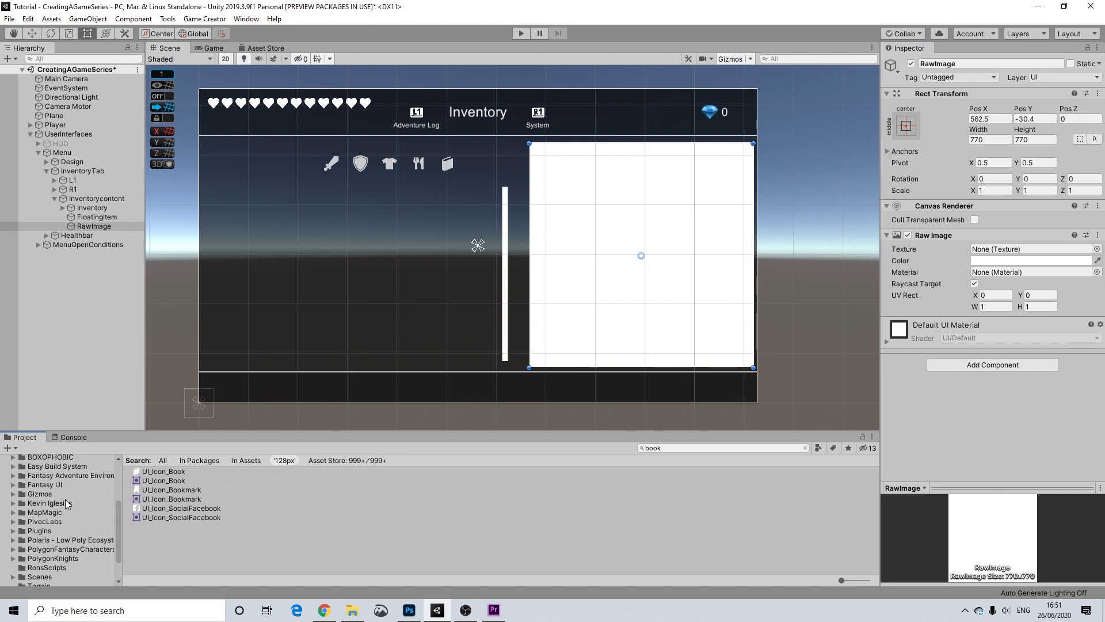
{"action": "scroll", "coordinate": [60, 543], "scroll_direction": "down", "scroll_amount": 2}
{"action": "left_click", "coordinate": [36, 542]}
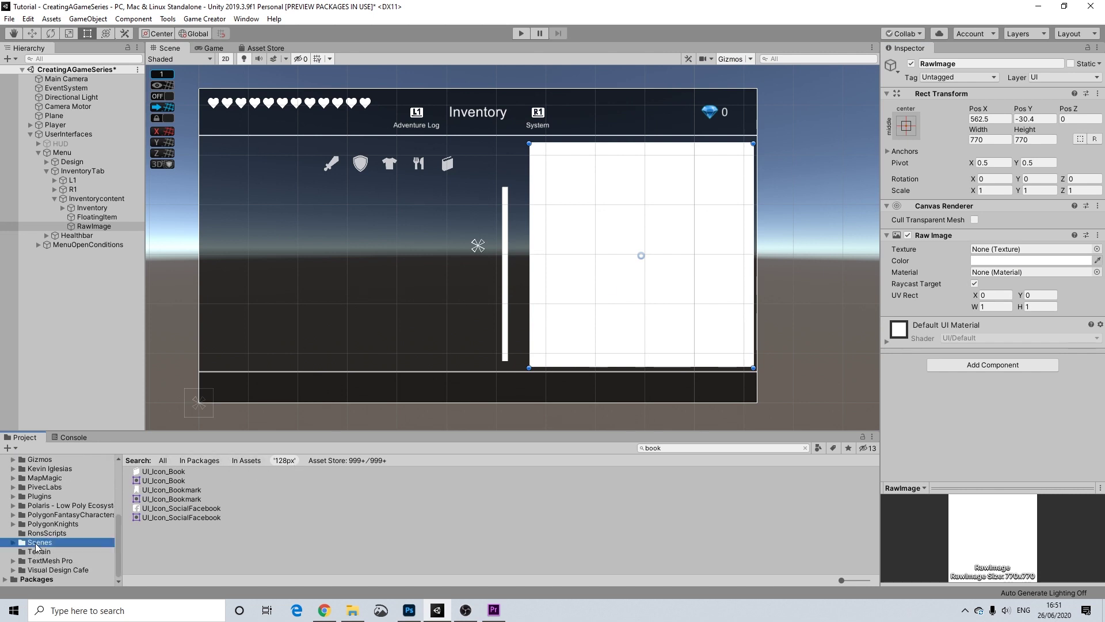
{"action": "left_click", "coordinate": [804, 448]}
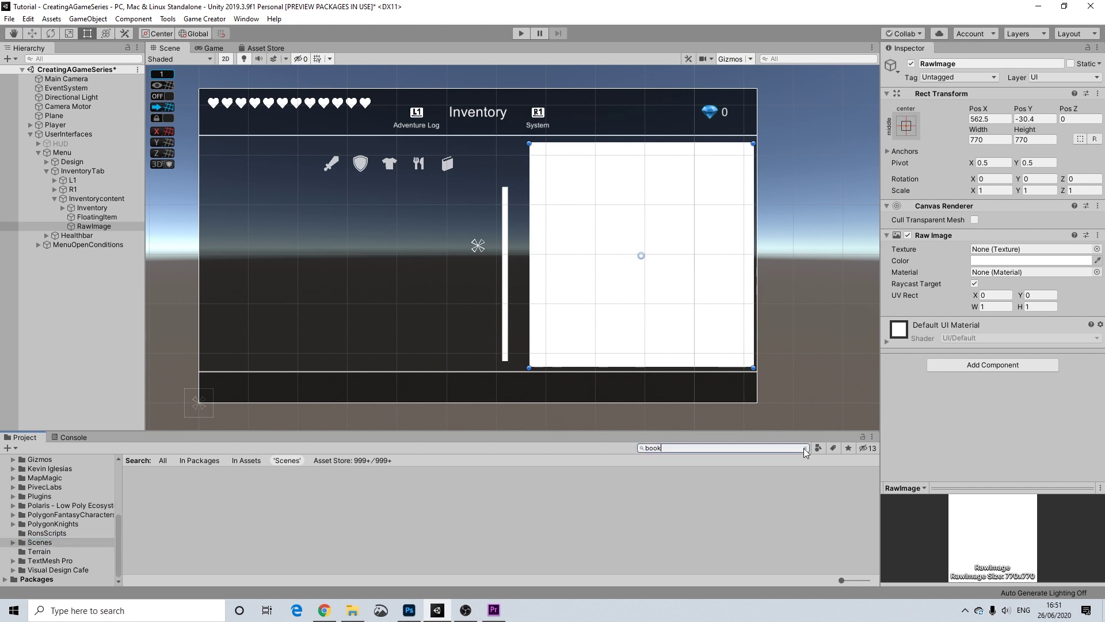
{"action": "left_click", "coordinate": [179, 472]}
{"action": "double_click", "coordinate": [179, 472]}
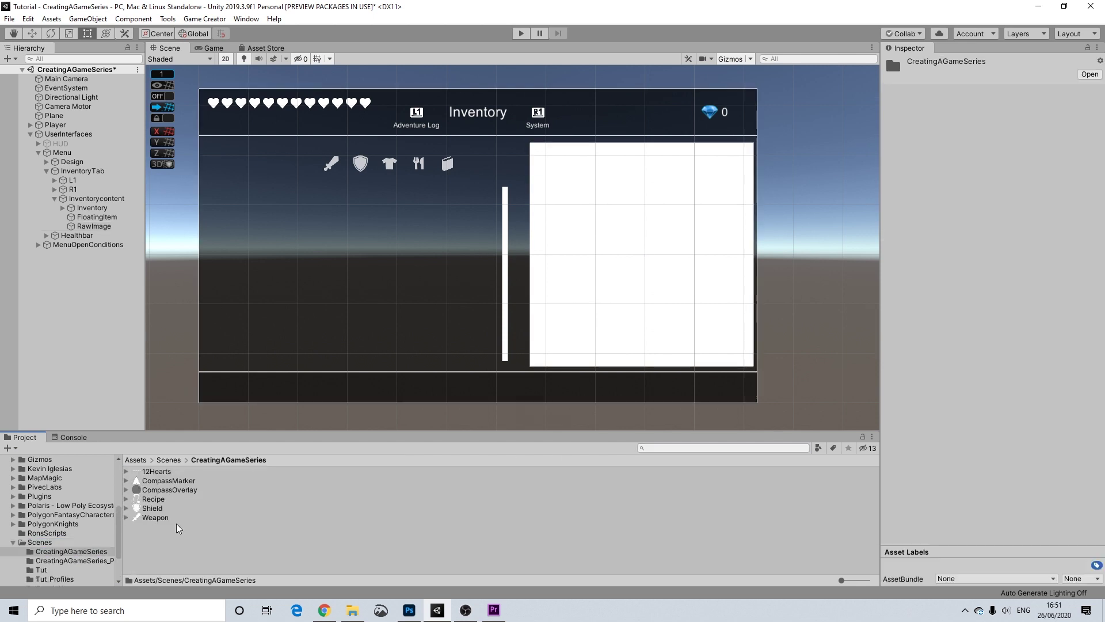
Step: Create a Render Texture named CharacterInventory in the CreatingAGameSeries folder
{"action": "right_click", "coordinate": [167, 563]}
{"action": "mouse_move", "coordinate": [331, 247]}
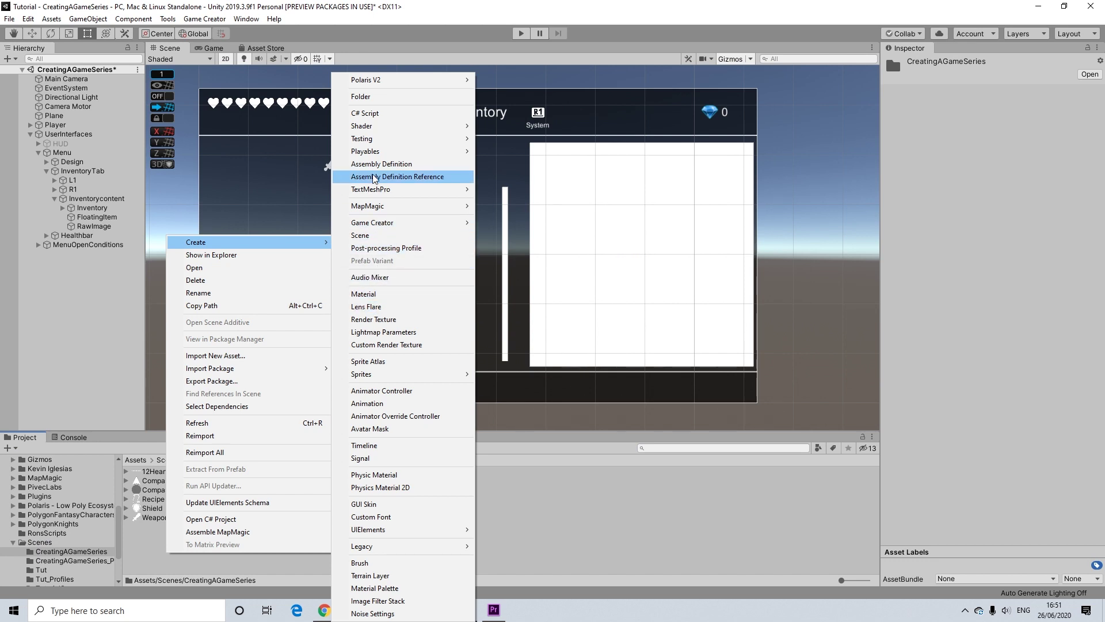
{"action": "left_click", "coordinate": [374, 319]}
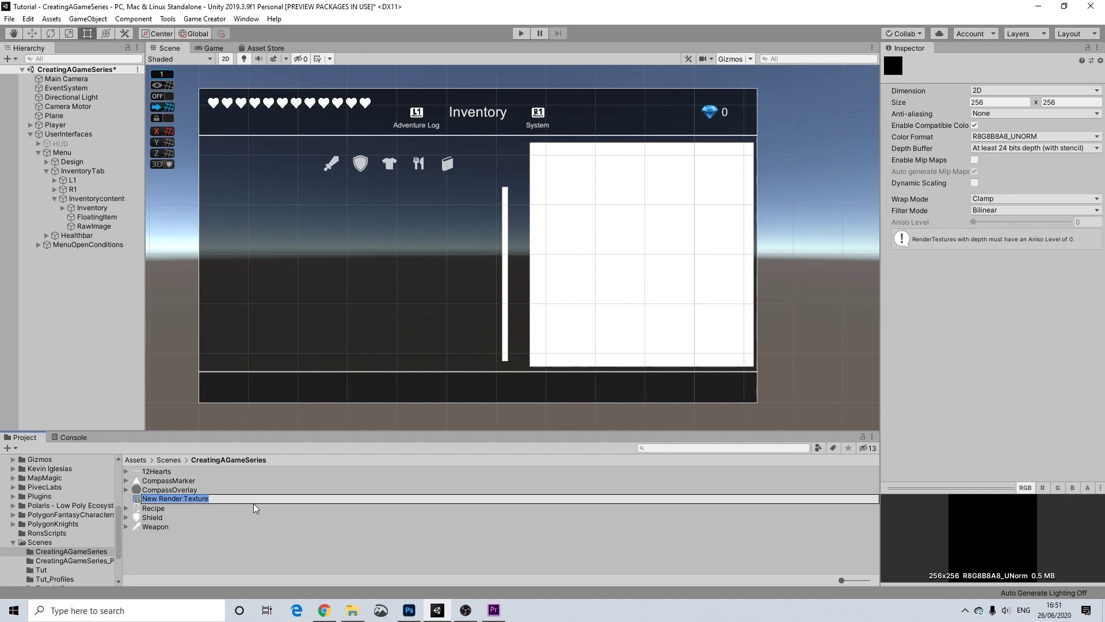
{"action": "type", "text": "CharacterInventory"}
{"action": "key", "text": "Return"}
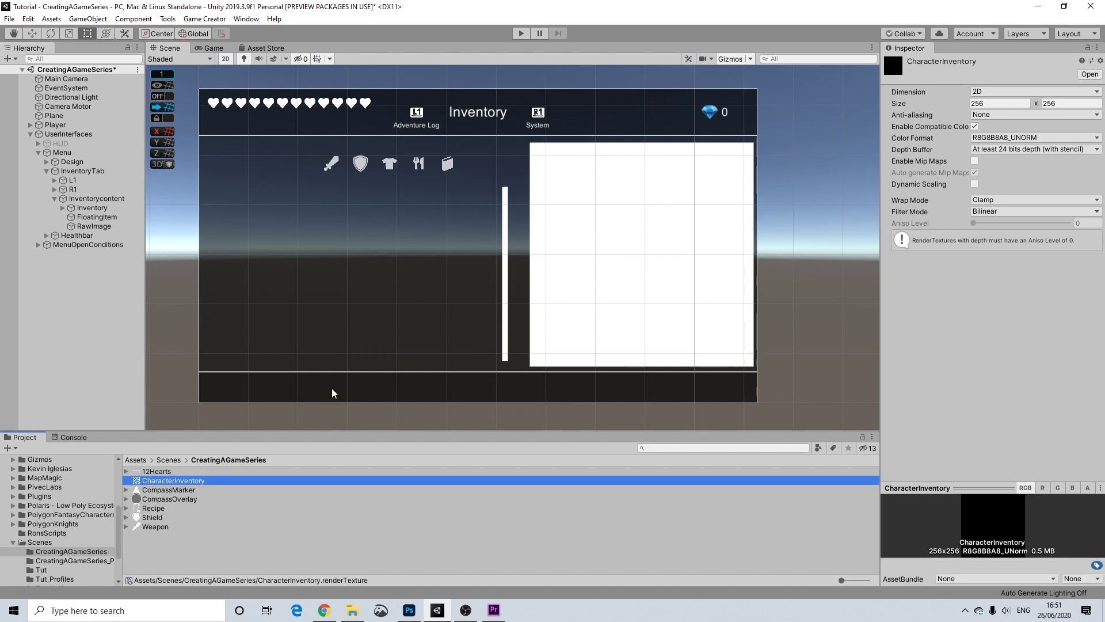
Step: Set the size of the CharacterInventory render texture to 1920 x 1920
{"action": "left_click", "coordinate": [1008, 104]}
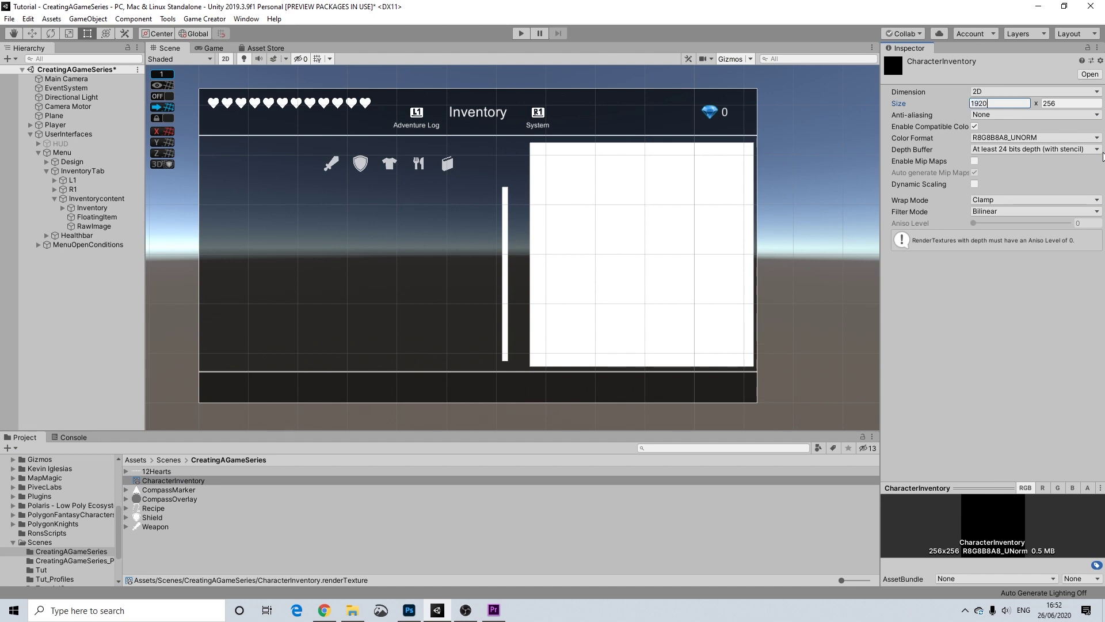
{"action": "key", "text": "Tab"}
{"action": "type", "text": "19"}
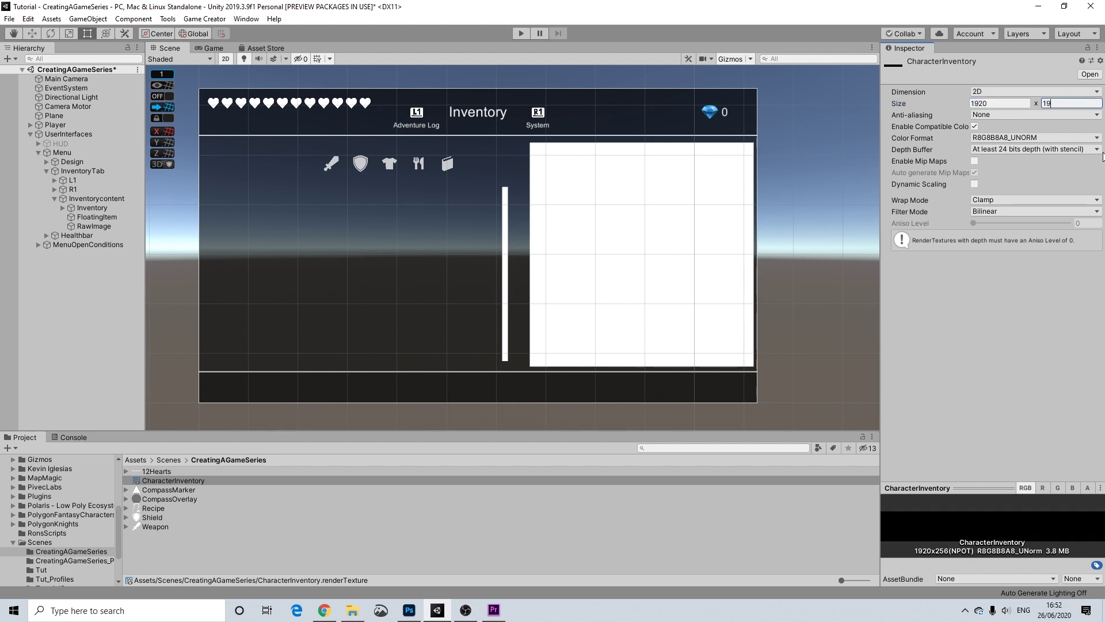
{"action": "type", "text": "20"}
{"action": "key", "text": "Return"}
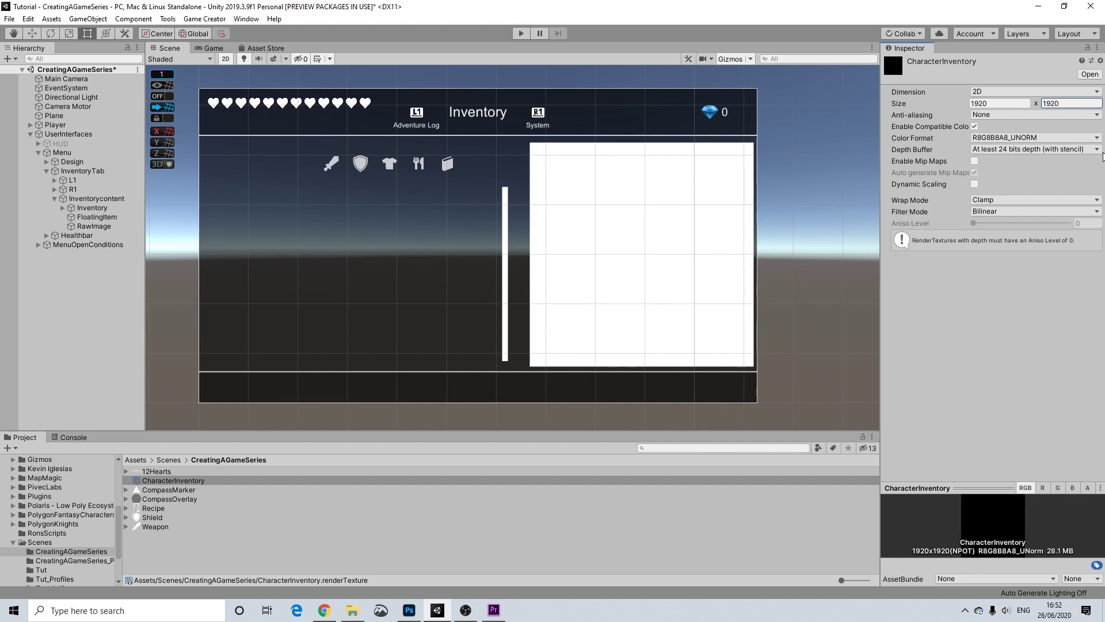
Step: Set the anti-aliasing of the CharacterInventory render texture to 2 samples
{"action": "left_click", "coordinate": [1005, 115]}
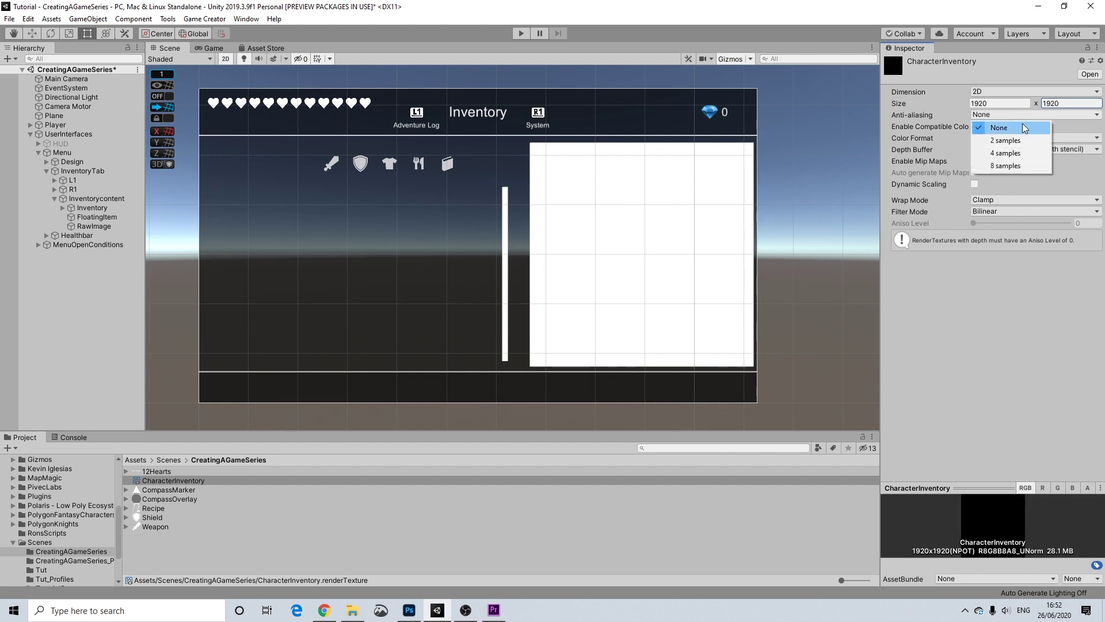
{"action": "left_click", "coordinate": [1004, 165]}
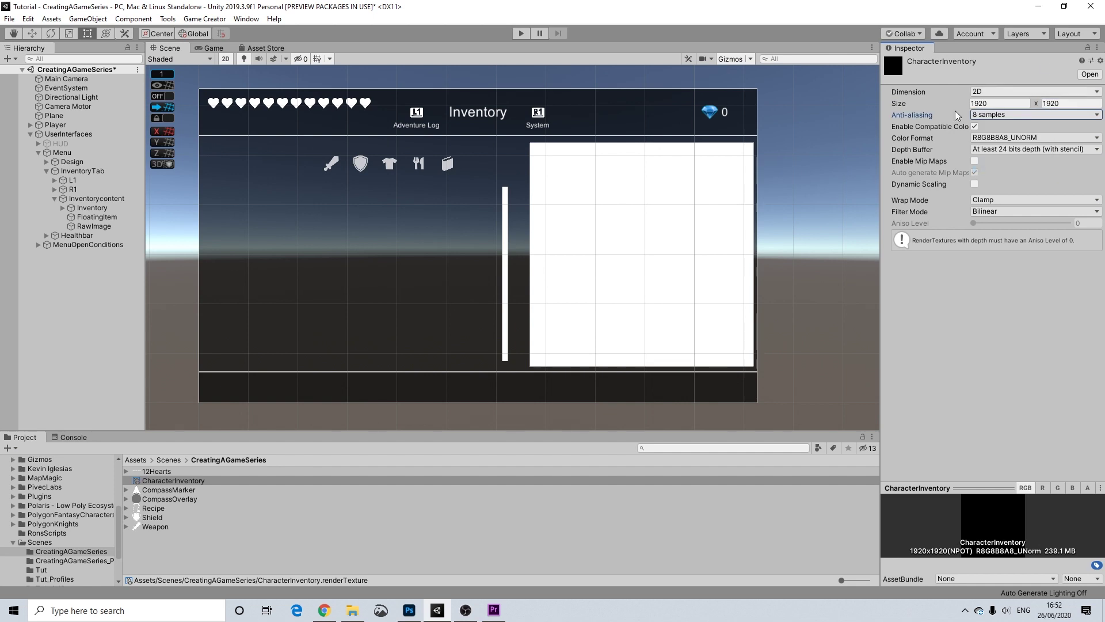
{"action": "left_click", "coordinate": [1005, 115]}
{"action": "left_click", "coordinate": [1005, 153]}
{"action": "left_click", "coordinate": [1007, 115]}
{"action": "left_click", "coordinate": [1005, 141]}
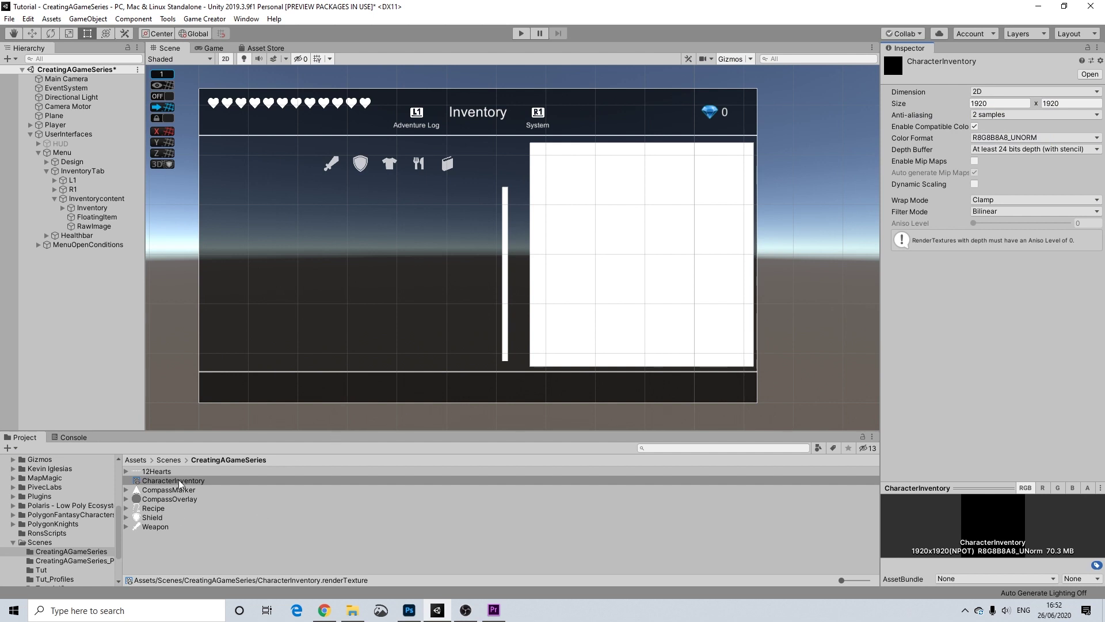
Step: Assign the CharacterInventory render texture as the texture of the RawImage object
{"action": "left_click", "coordinate": [94, 225]}
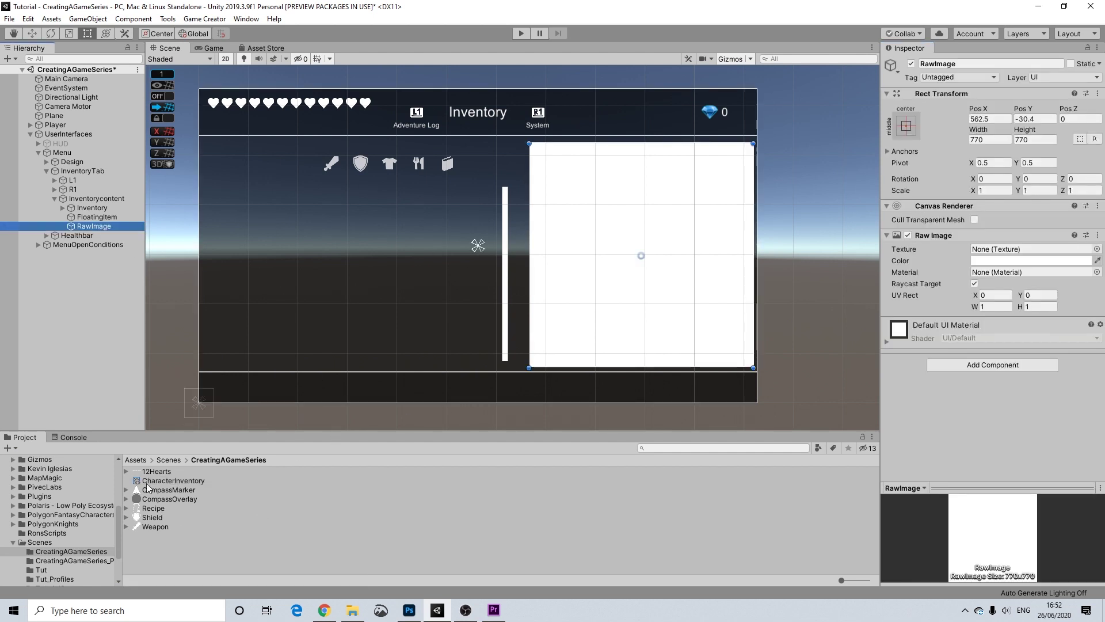
{"action": "left_click_drag", "start_coordinate": [171, 485], "coordinate": [986, 251]}
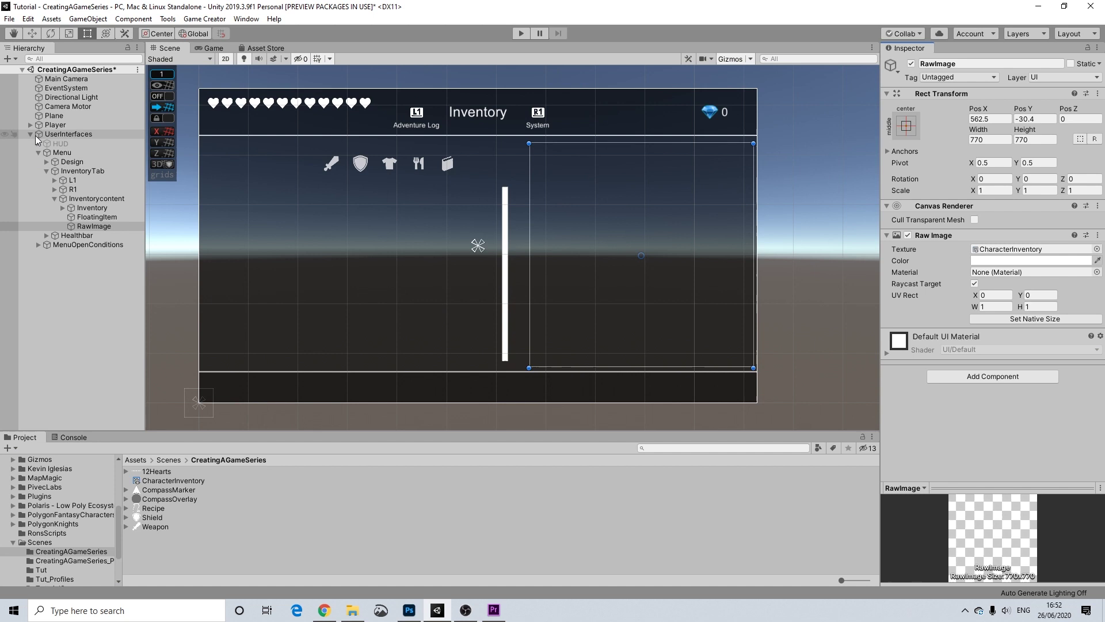
Step: Collapse the Menu object's hierarchy and deactivate Menu in the scene
{"action": "left_click", "coordinate": [39, 153]}
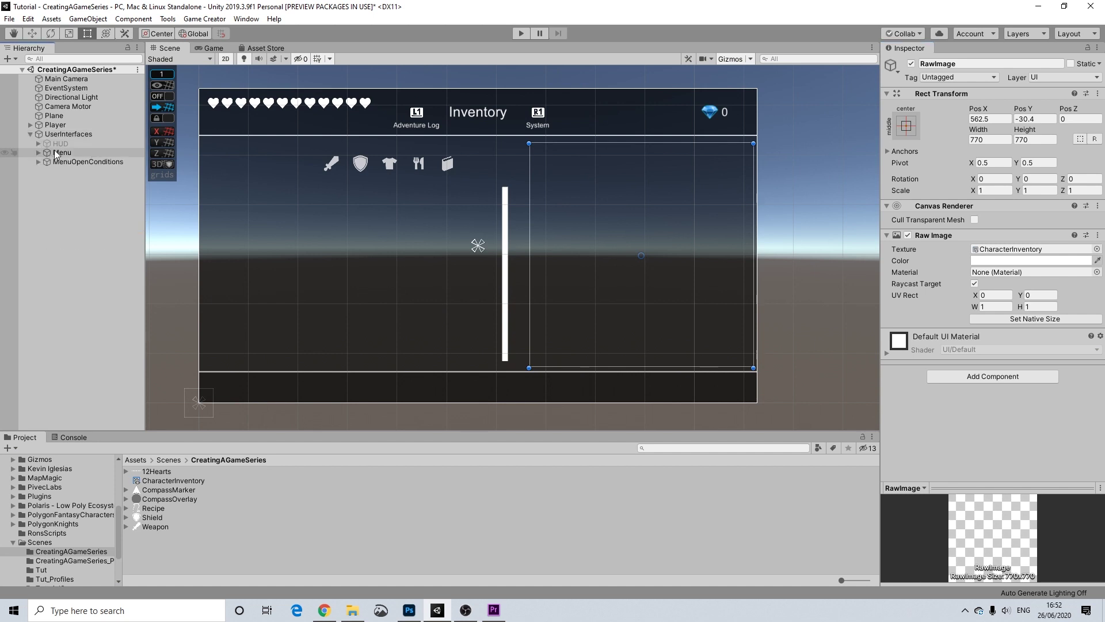
{"action": "left_click", "coordinate": [47, 154]}
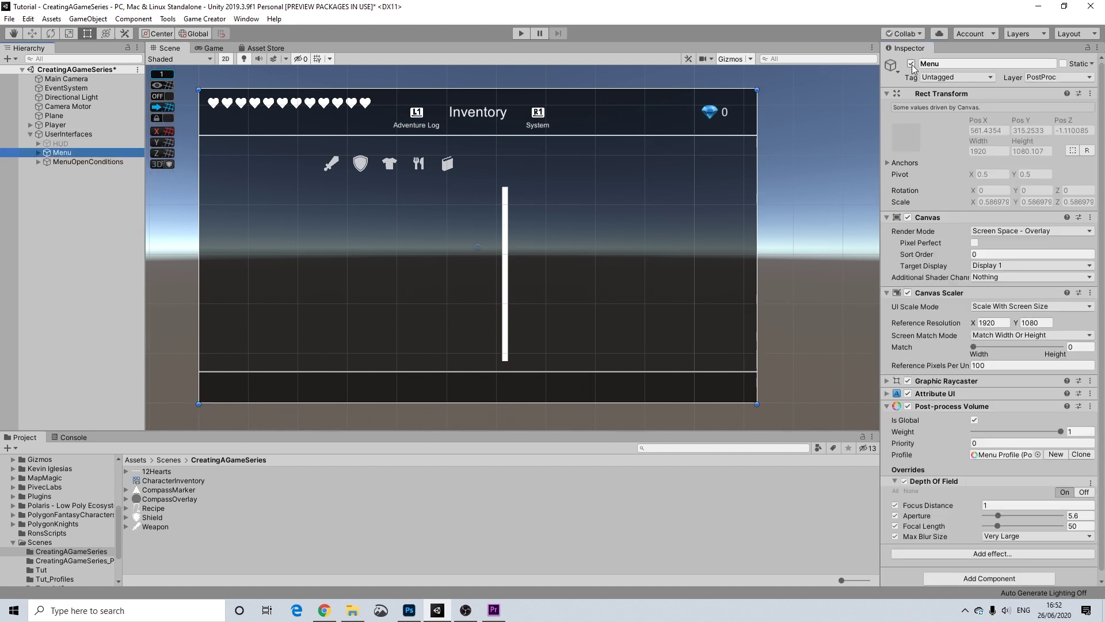
{"action": "left_click", "coordinate": [910, 64]}
{"action": "left_click", "coordinate": [783, 148]}
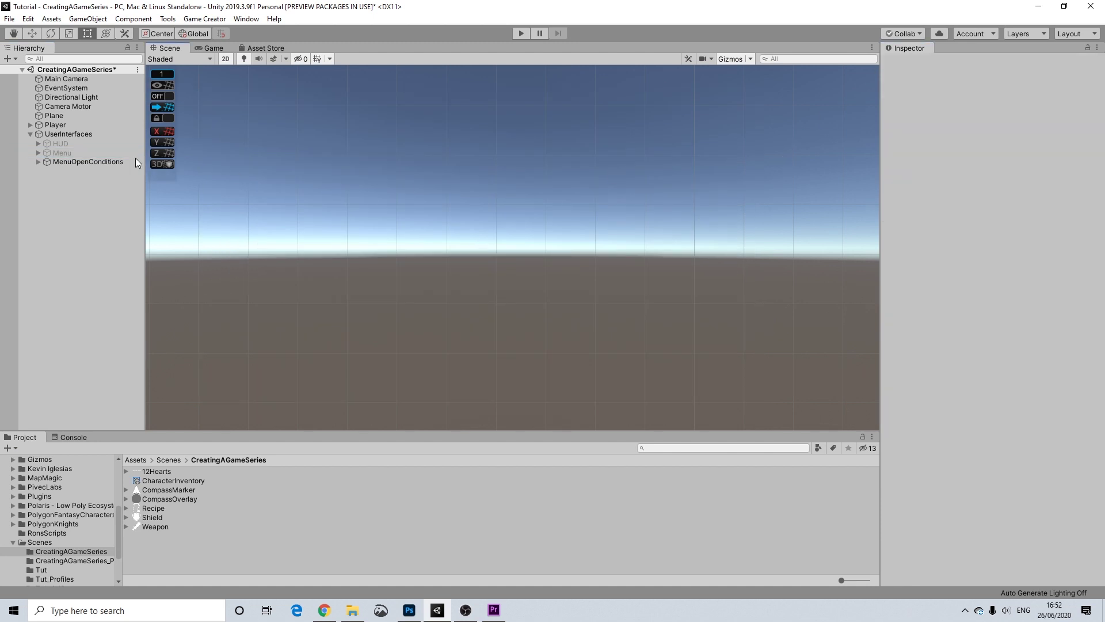
Step: Switch the Scene view from 2D to 3D, frame the Player object and examine the character and its surroundings
{"action": "left_click", "coordinate": [52, 115]}
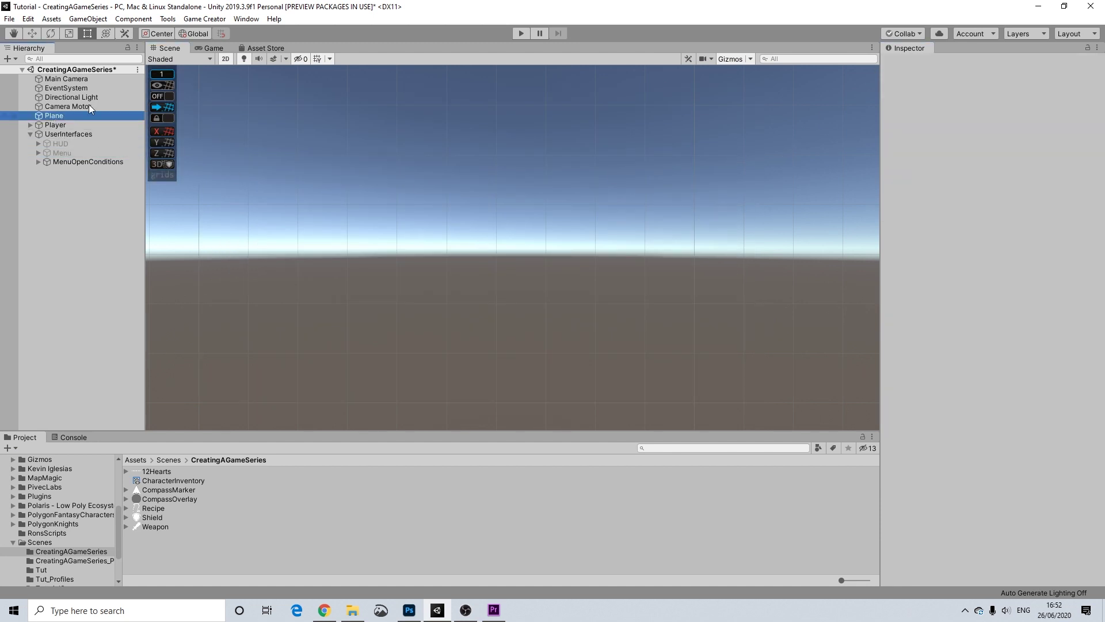
{"action": "left_click", "coordinate": [225, 59]}
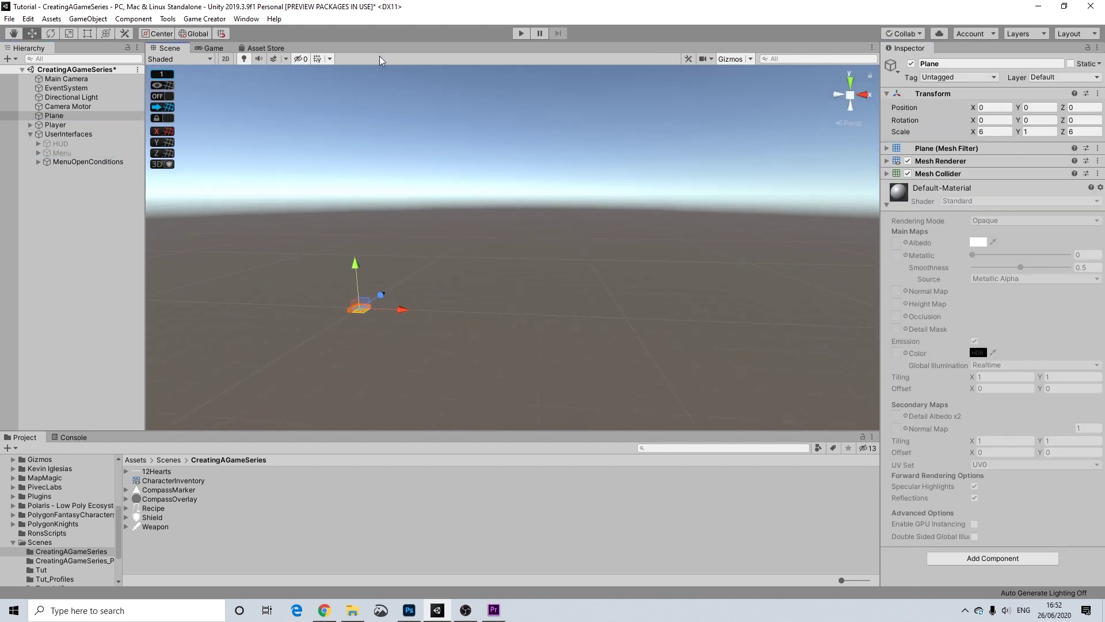
{"action": "left_click", "coordinate": [55, 124]}
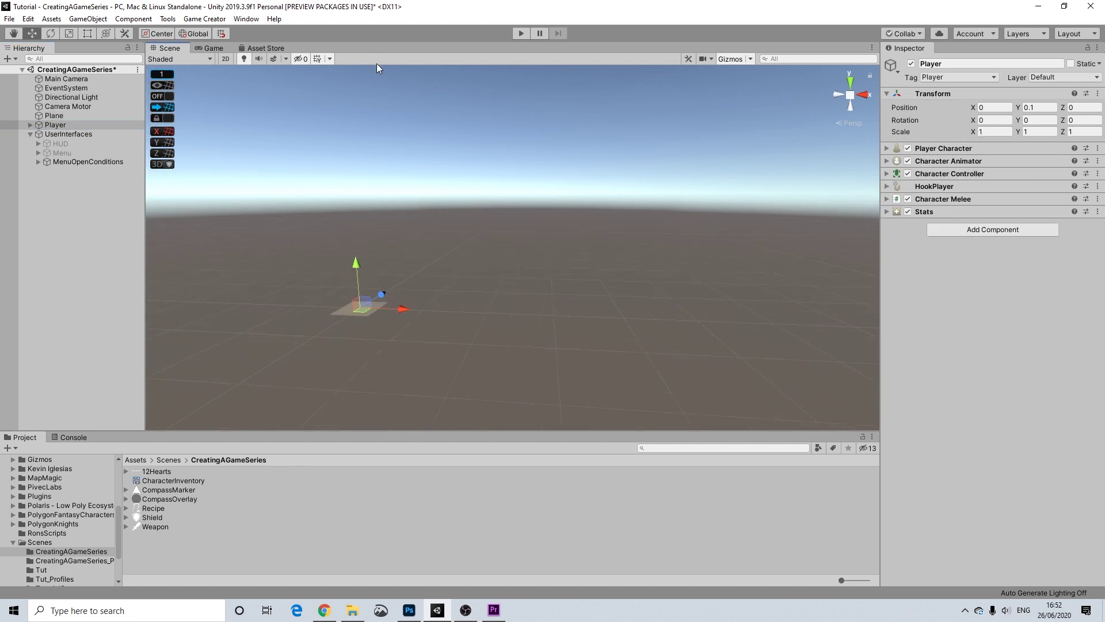
{"action": "key", "text": "f"}
{"action": "left_click_drag", "start_coordinate": [438, 236], "coordinate": [1102, 252], "text": "alt"}
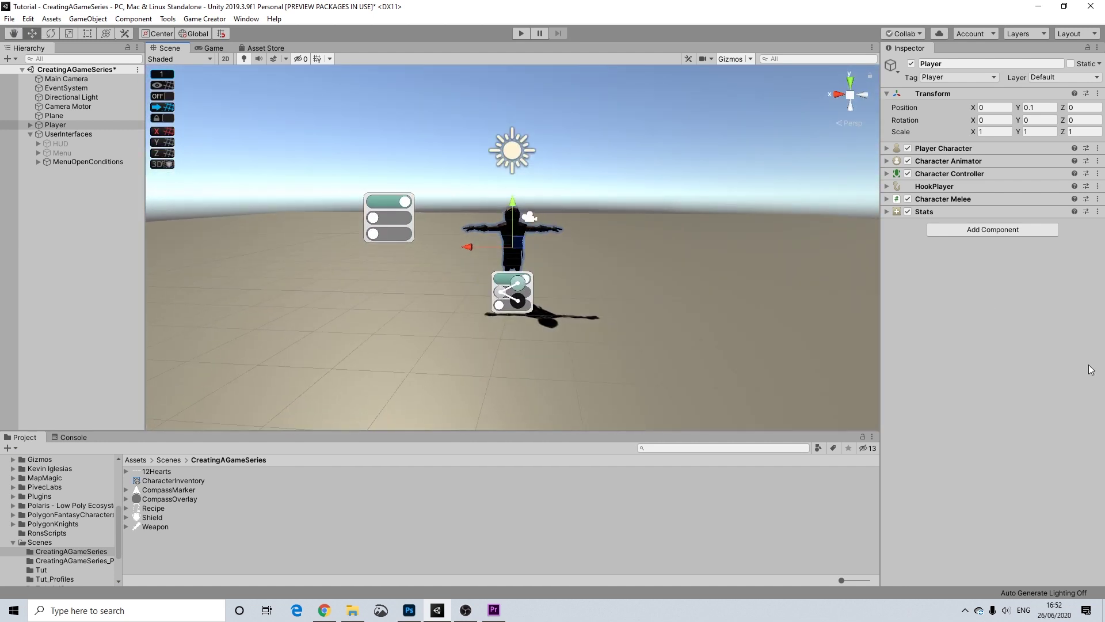
{"action": "scroll", "coordinate": [533, 369], "scroll_direction": "up", "scroll_amount": 5}
{"action": "left_click_drag", "start_coordinate": [534, 355], "coordinate": [997, 401], "text": "alt"}
{"action": "scroll", "coordinate": [423, 291], "scroll_direction": "down", "scroll_amount": 8}
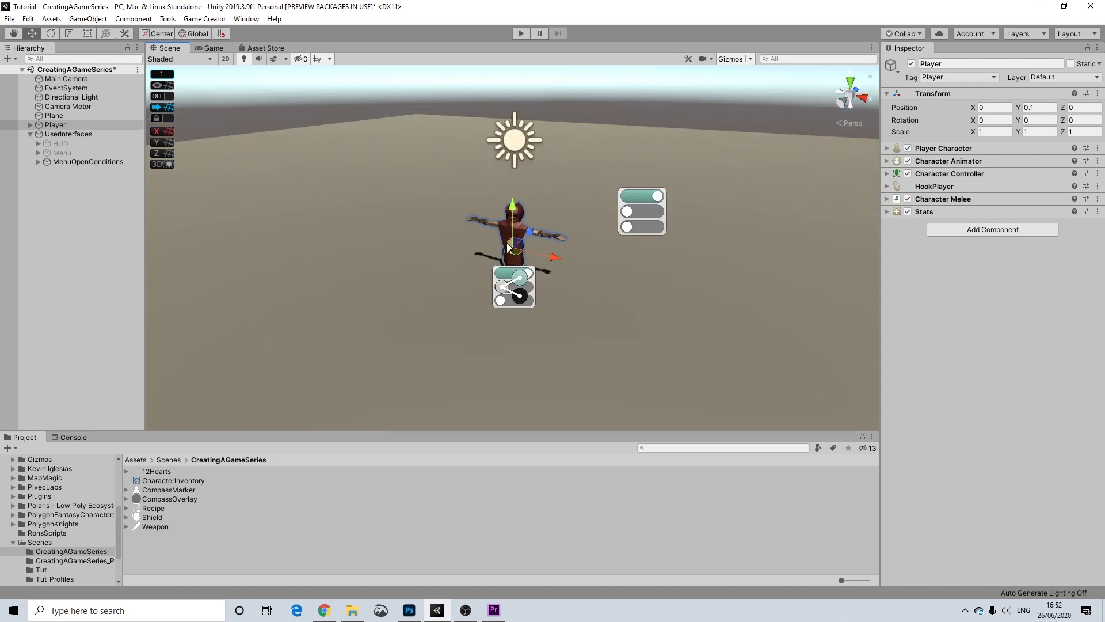
{"action": "left_click_drag", "start_coordinate": [424, 291], "coordinate": [565, 212], "text": "alt"}
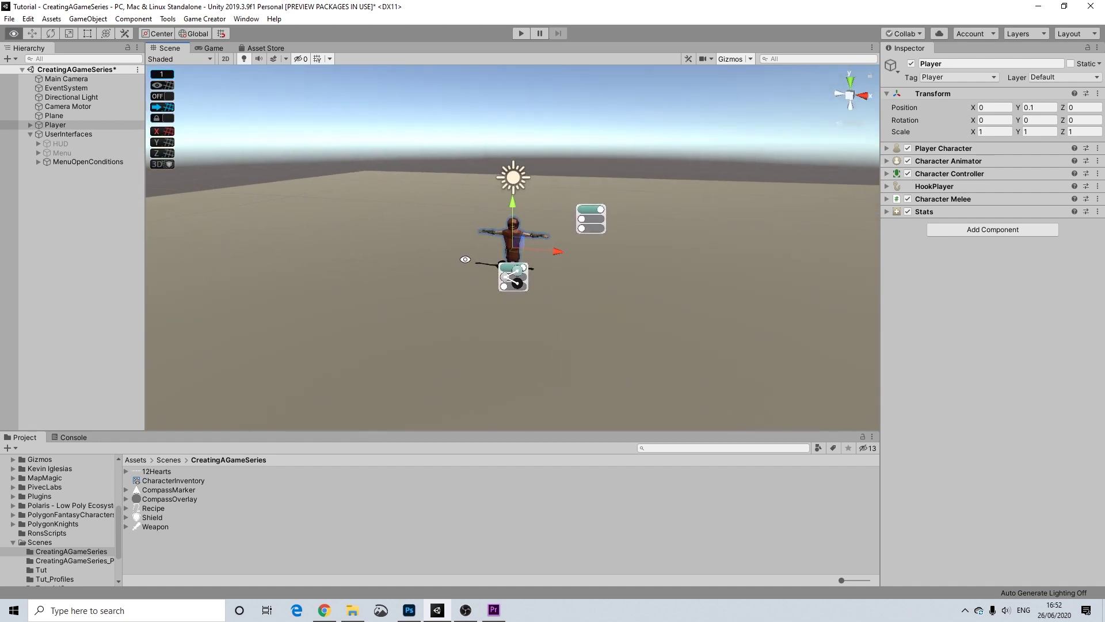
{"action": "left_click", "coordinate": [551, 165]}
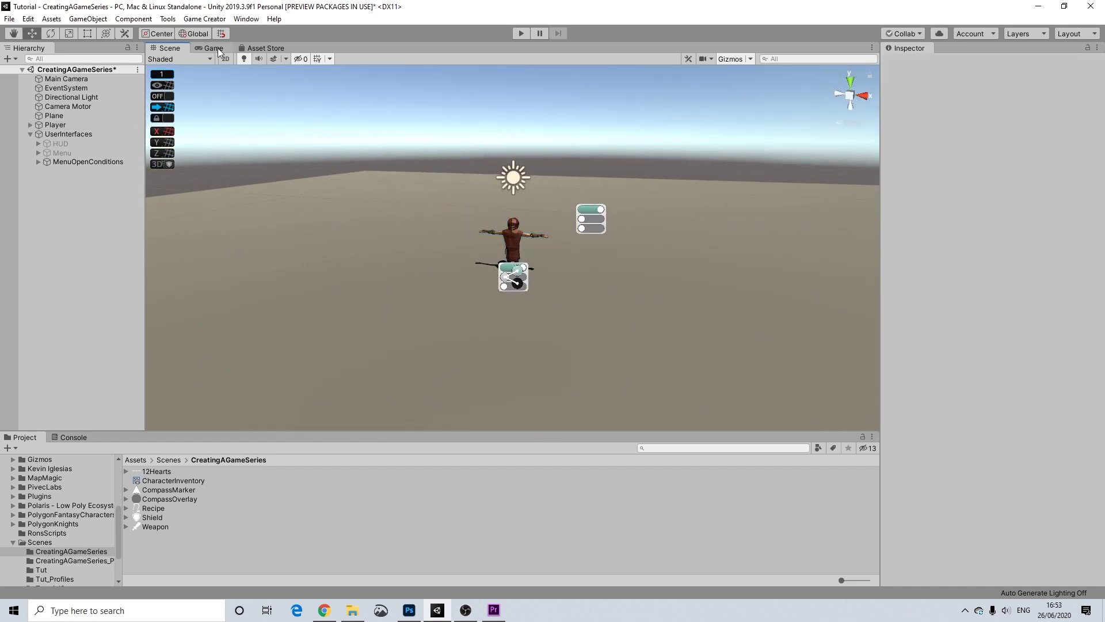
Step: Open the Lighting settings, dock them beside the Inspector and start generating the scene's lighting
{"action": "left_click", "coordinate": [254, 19]}
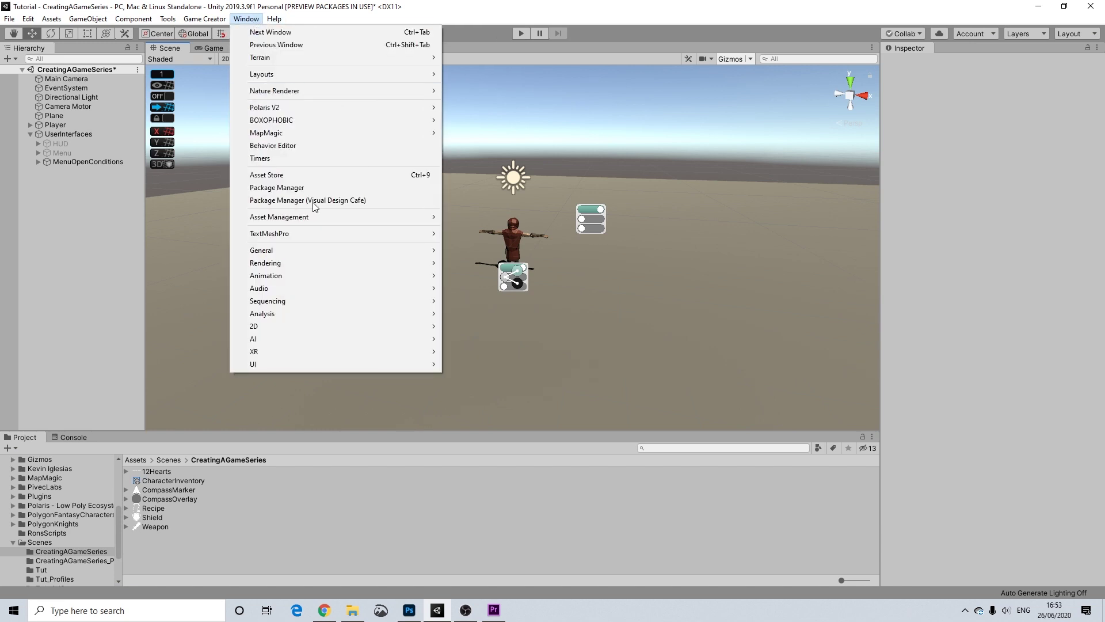
{"action": "mouse_move", "coordinate": [416, 265]}
{"action": "left_click", "coordinate": [468, 264]}
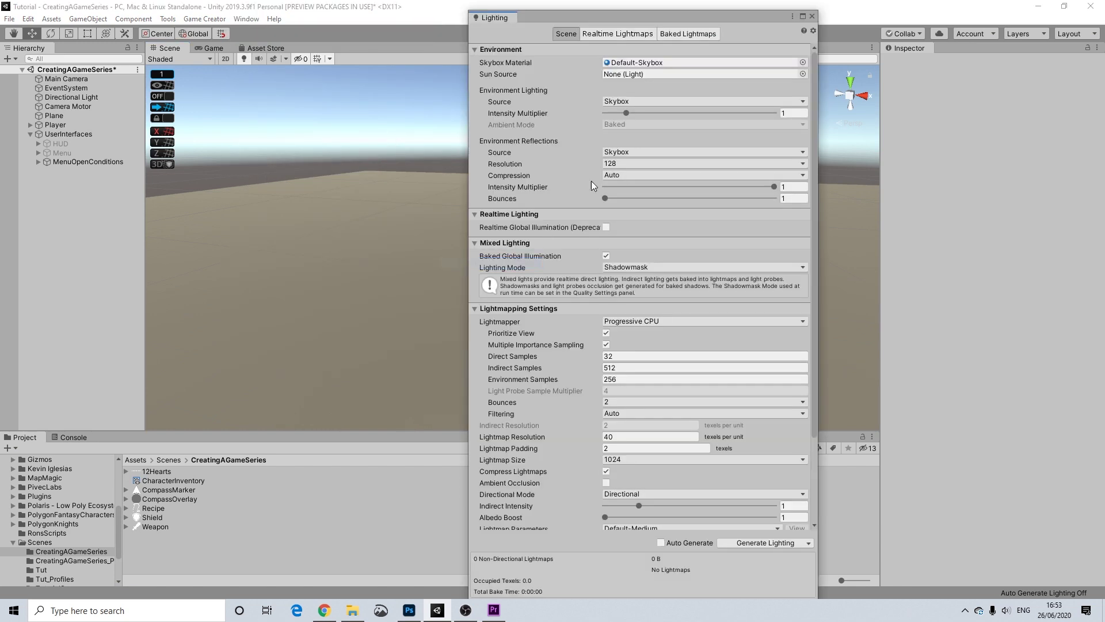
{"action": "left_click_drag", "start_coordinate": [506, 18], "coordinate": [951, 52]}
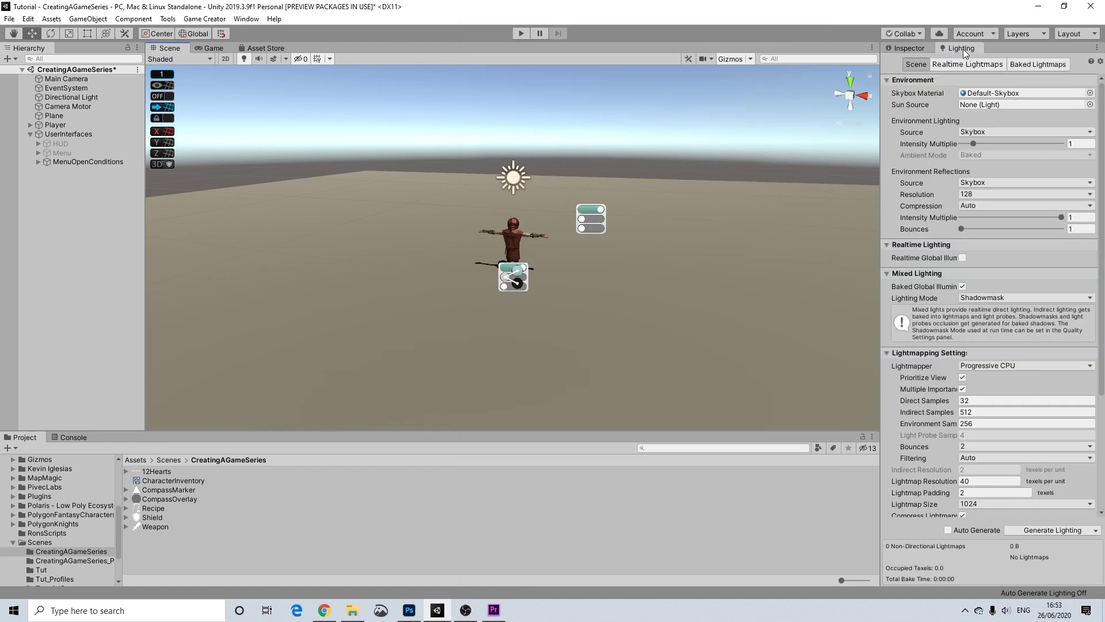
{"action": "scroll", "coordinate": [955, 157], "scroll_direction": "down", "scroll_amount": 5}
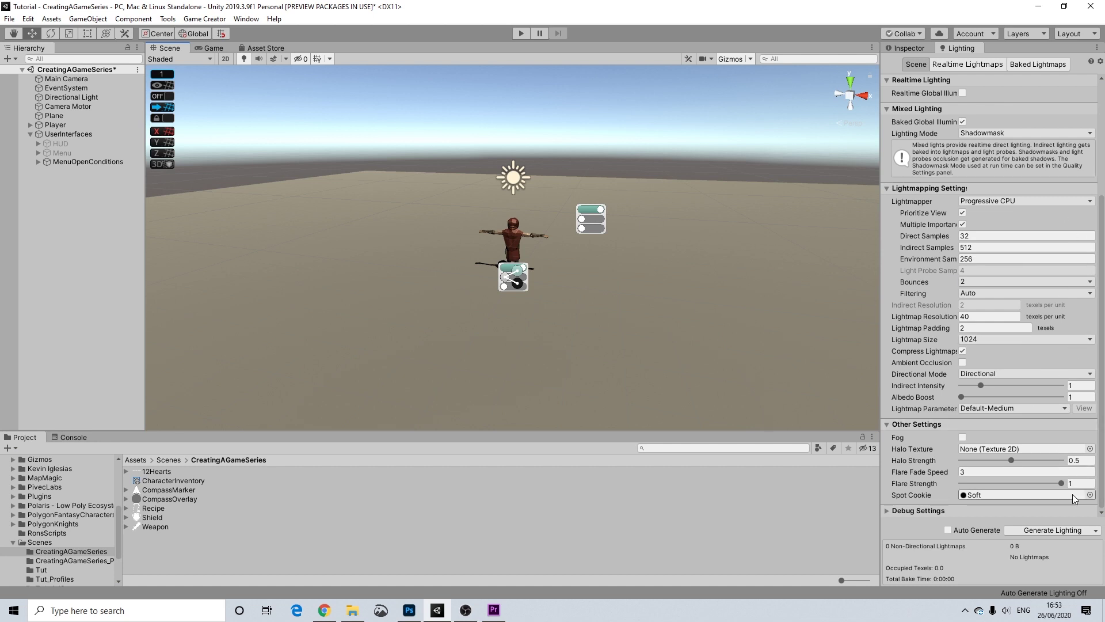
{"action": "left_click", "coordinate": [1034, 531]}
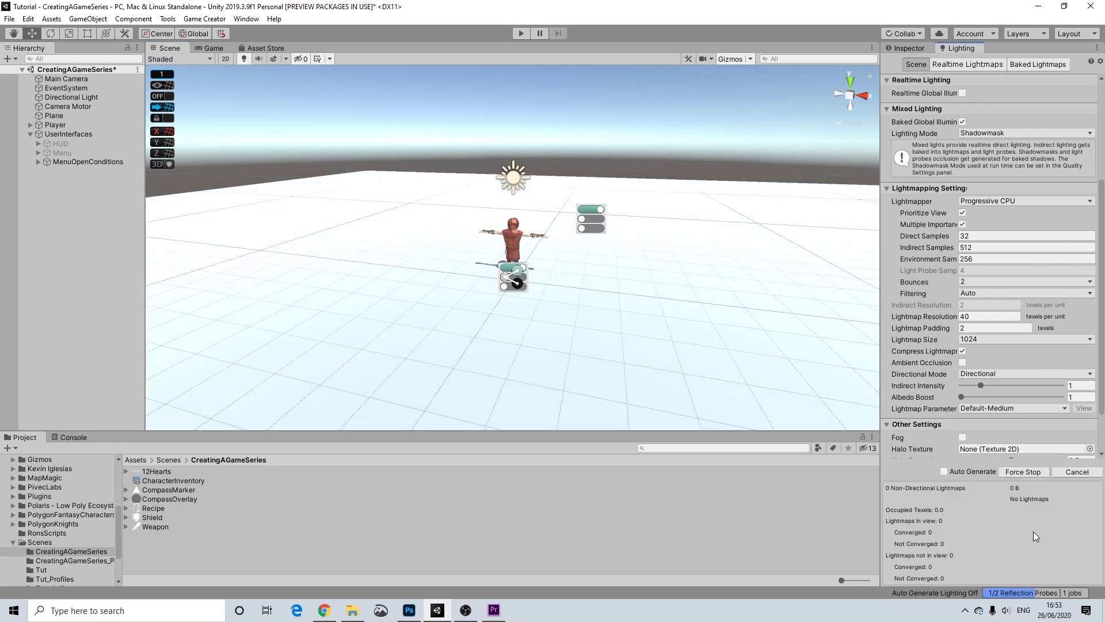
Step: Create a material named Terrain in the CreatingAGameSeries folder and apply it to the ground plane in the scene
{"action": "mouse_move", "coordinate": [636, 304]}
{"action": "left_mouse_down", "text": "alt"}
{"action": "mouse_move", "coordinate": [422, 276]}
{"action": "mouse_move", "coordinate": [576, 339]}
{"action": "mouse_move", "coordinate": [624, 284]}
{"action": "mouse_move", "coordinate": [637, 291]}
{"action": "left_mouse_up", "text": "alt"}
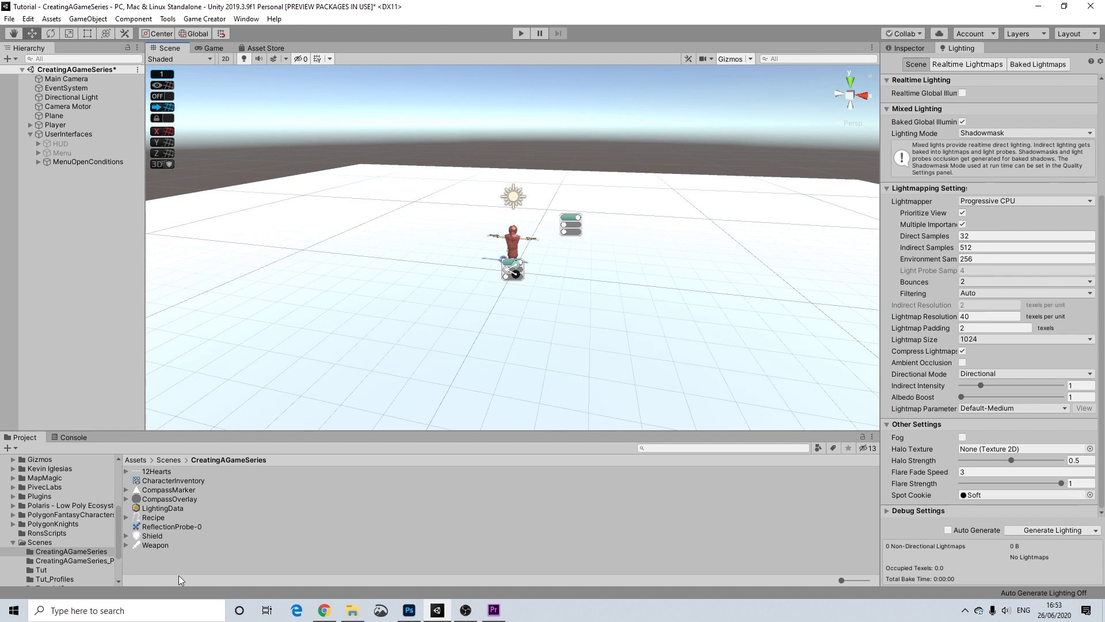
{"action": "right_click", "coordinate": [187, 562]}
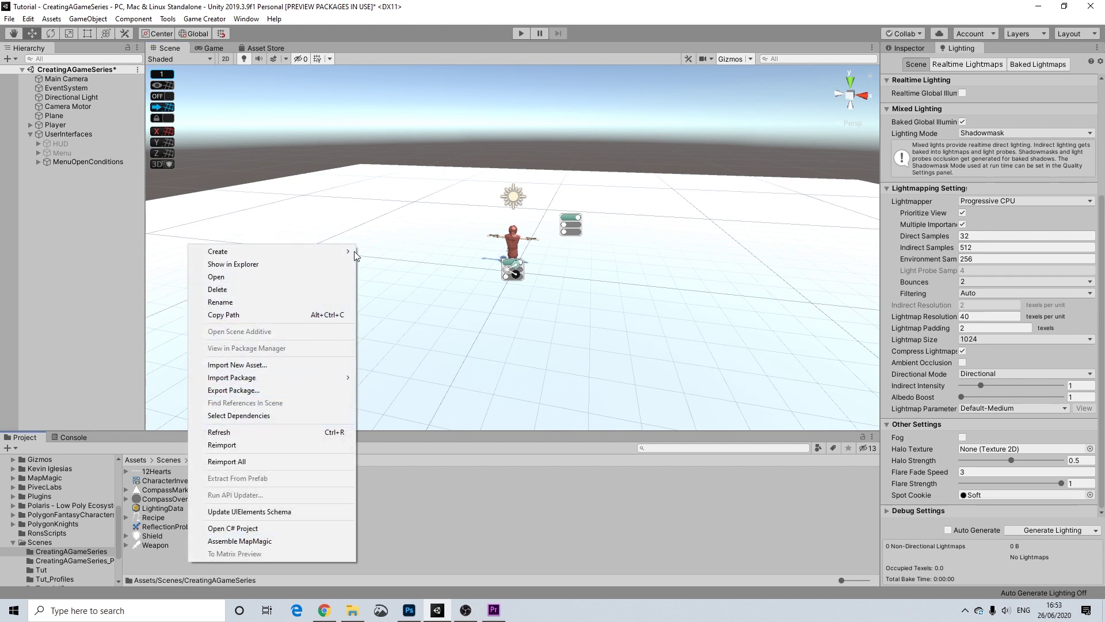
{"action": "mouse_move", "coordinate": [349, 256]}
{"action": "left_click", "coordinate": [391, 294]}
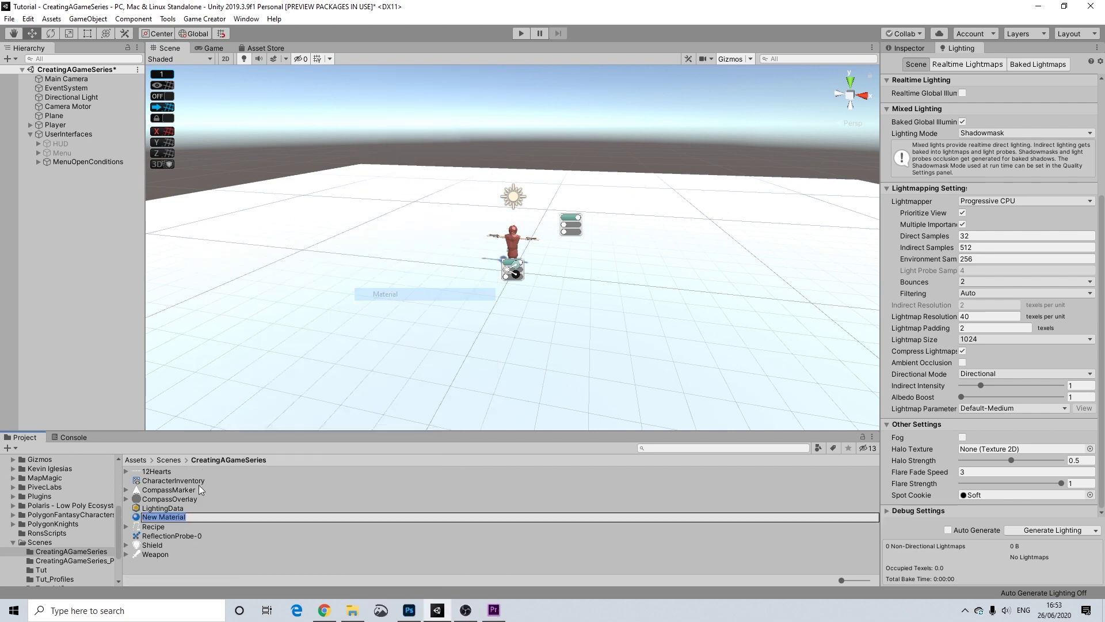
{"action": "type", "text": "Terrain"}
{"action": "key", "text": "Return"}
{"action": "left_click_drag", "start_coordinate": [152, 545], "coordinate": [303, 369]}
Step: Set the Terrain material's smoothness to 0 and its albedo to the dark green 092200
{"action": "left_click", "coordinate": [154, 545]}
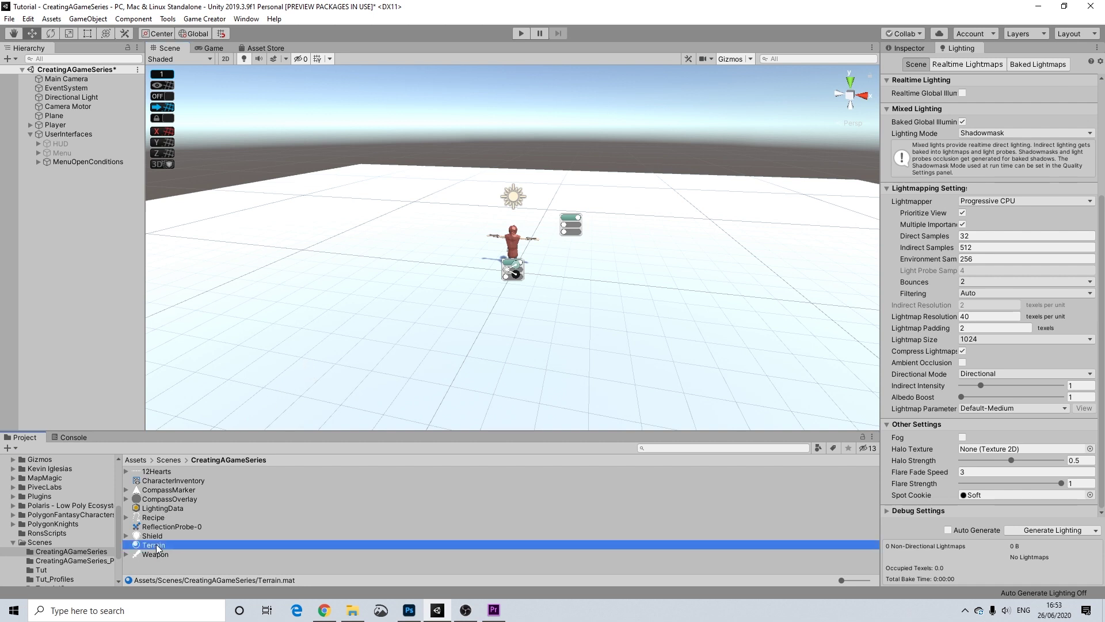
{"action": "left_click", "coordinate": [915, 46]}
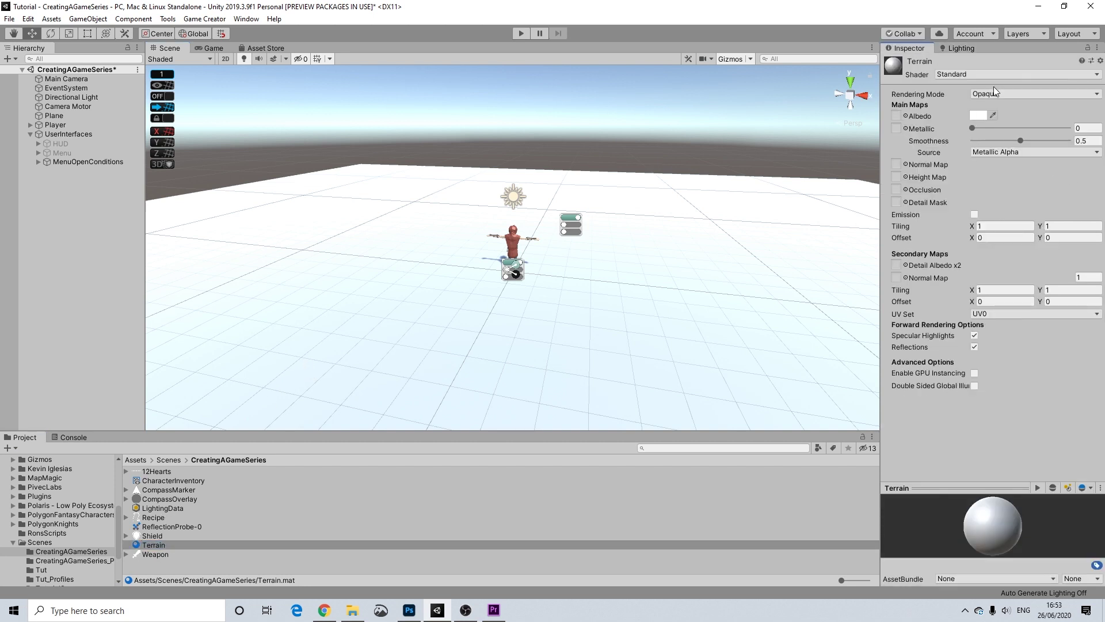
{"action": "left_click_drag", "start_coordinate": [1019, 141], "coordinate": [948, 140]}
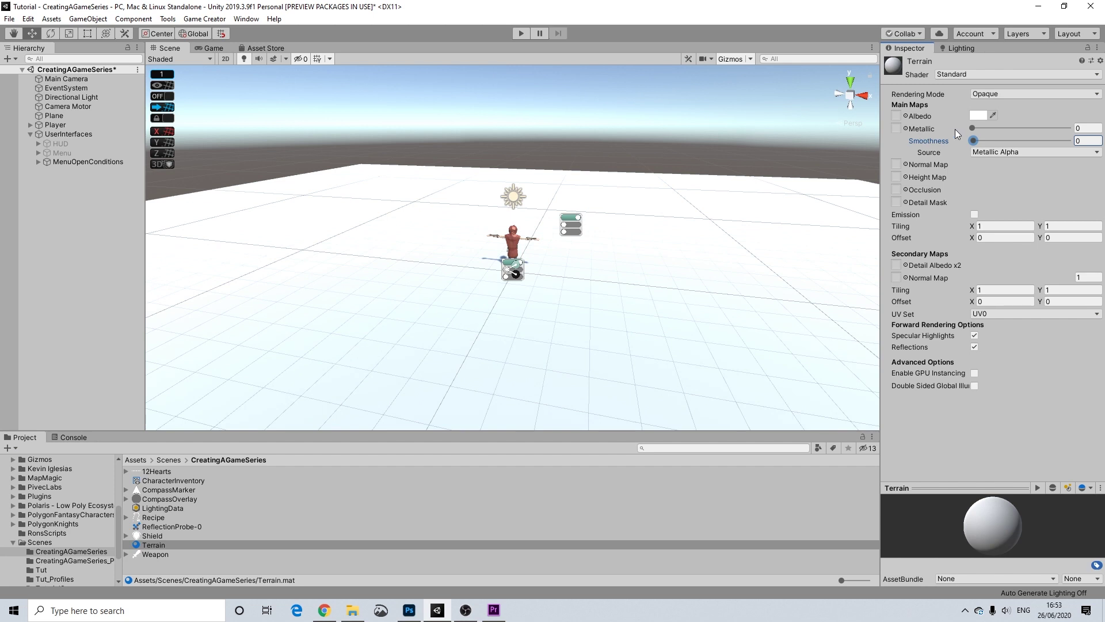
{"action": "left_click", "coordinate": [983, 113]}
{"action": "left_click", "coordinate": [1017, 279]}
{"action": "left_click", "coordinate": [1048, 331]}
{"action": "left_click_drag", "start_coordinate": [1049, 331], "coordinate": [1089, 366]}
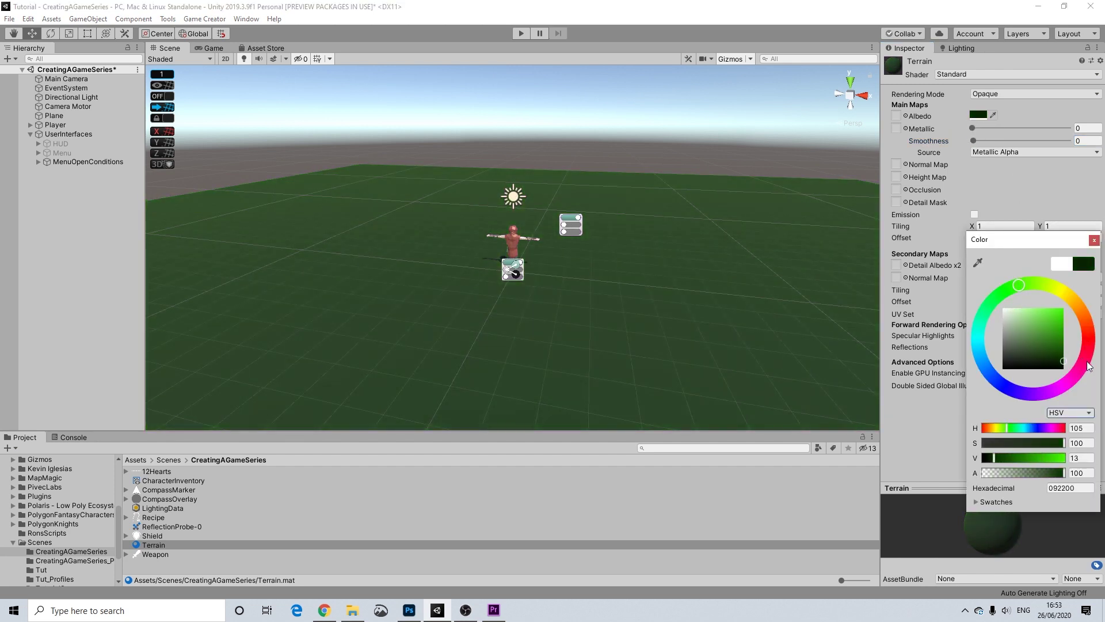
{"action": "left_click", "coordinate": [1095, 240]}
Step: Examine the player character and the recoloured ground from several sides in the Scene view
{"action": "left_click", "coordinate": [599, 138]}
{"action": "left_click_drag", "start_coordinate": [599, 138], "coordinate": [150, 220], "text": "alt"}
{"action": "scroll", "coordinate": [551, 293], "scroll_direction": "up", "scroll_amount": 10}
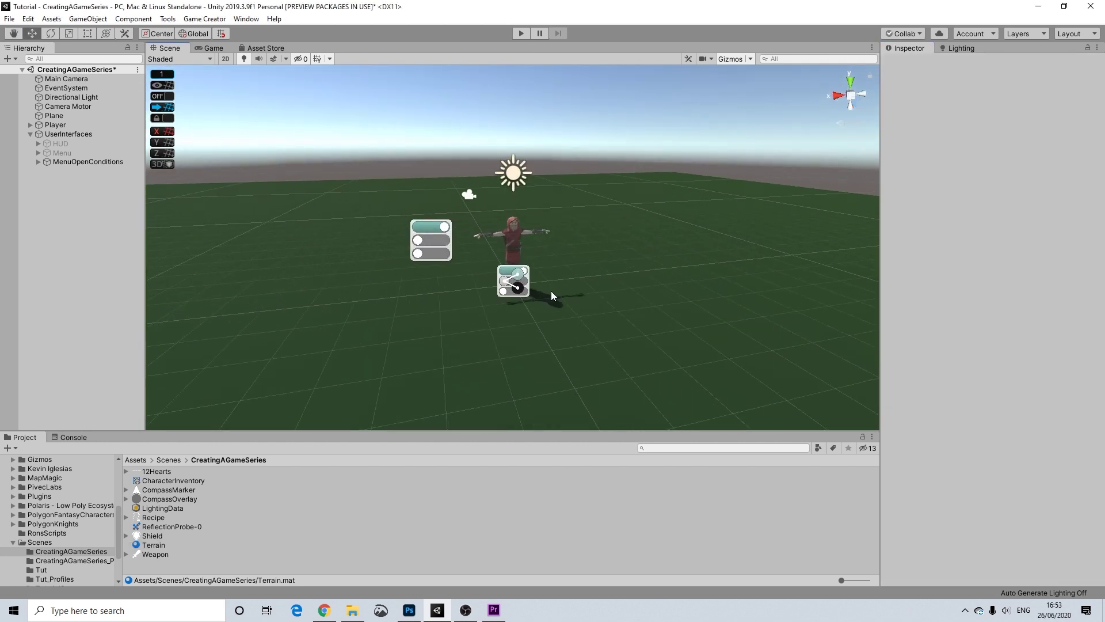
{"action": "left_click_drag", "start_coordinate": [488, 333], "coordinate": [1103, 349], "text": "alt"}
{"action": "left_click_drag", "start_coordinate": [549, 252], "coordinate": [126, 246], "text": "alt"}
{"action": "mouse_move", "coordinate": [509, 248]}
{"action": "left_mouse_down", "text": "alt"}
{"action": "mouse_move", "coordinate": [448, 224]}
{"action": "mouse_move", "coordinate": [548, 239]}
{"action": "mouse_move", "coordinate": [498, 261]}
{"action": "left_mouse_up", "text": "alt"}
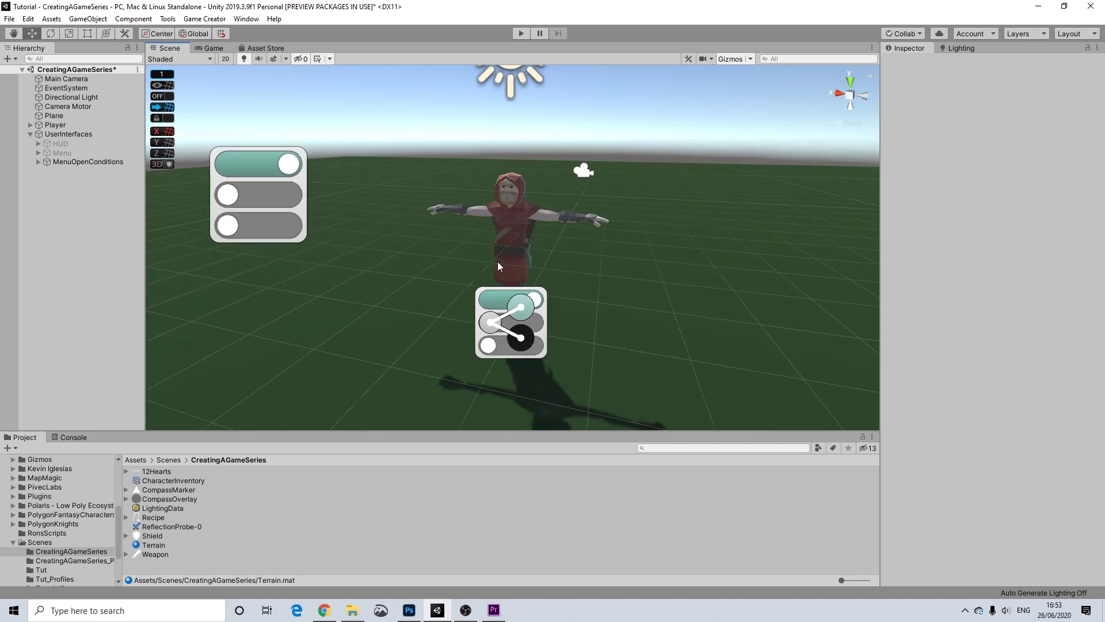
{"action": "scroll", "coordinate": [497, 261], "scroll_direction": "down", "scroll_amount": 5}
Step: Expand the Player object and add a new camera as its child
{"action": "left_click", "coordinate": [30, 125]}
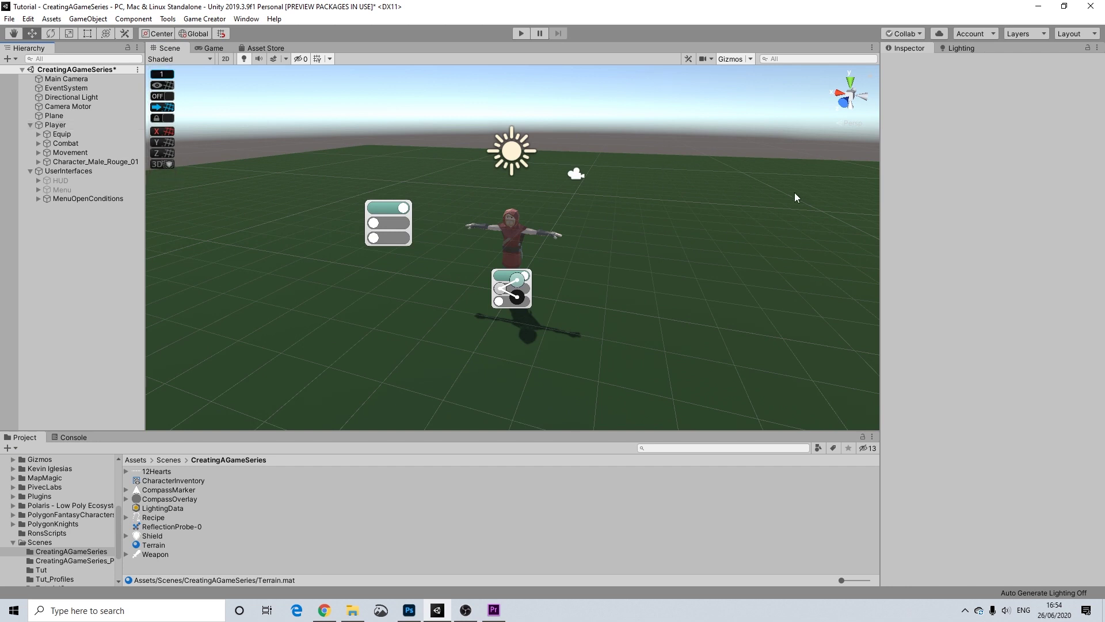
{"action": "scroll", "coordinate": [703, 186], "scroll_direction": "down", "scroll_amount": 2}
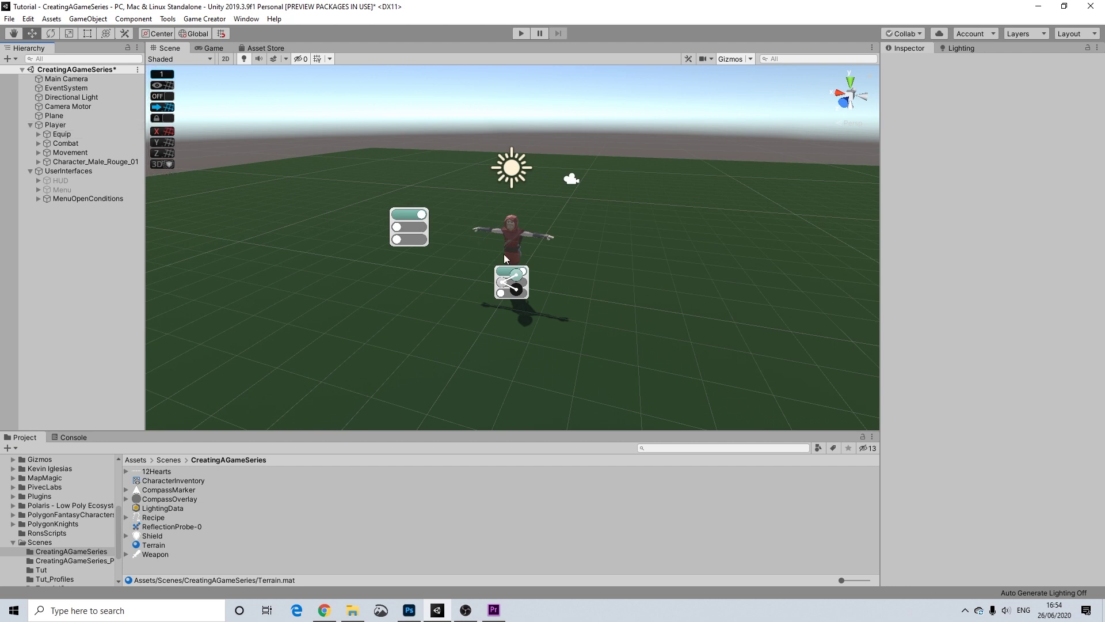
{"action": "scroll", "coordinate": [522, 263], "scroll_direction": "up", "scroll_amount": 3}
{"action": "left_click_drag", "start_coordinate": [485, 267], "coordinate": [521, 233], "text": "alt"}
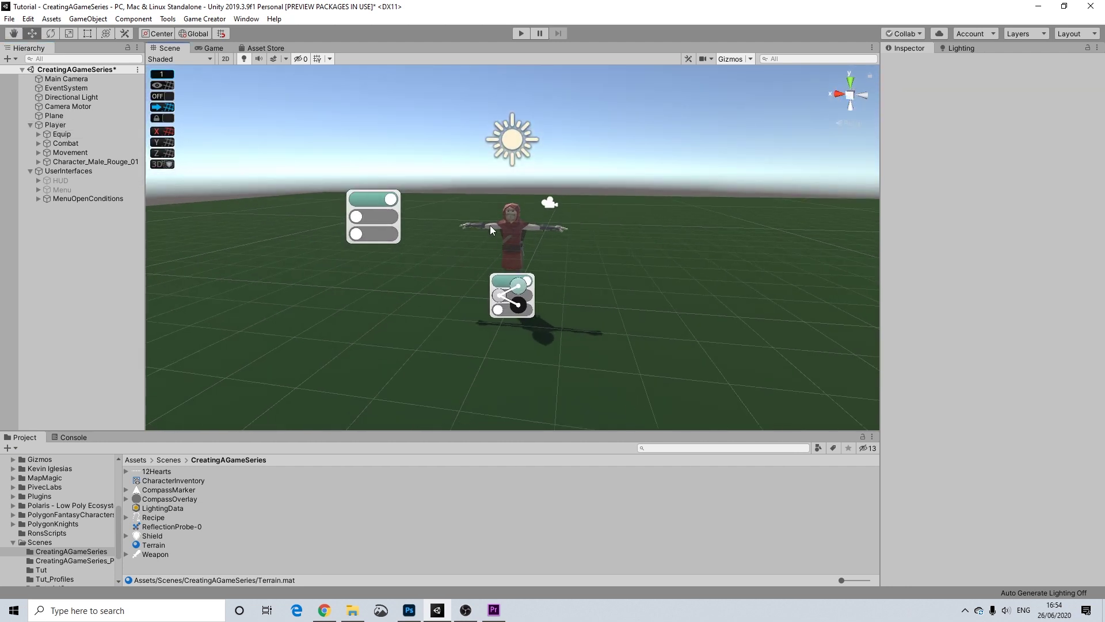
{"action": "left_click", "coordinate": [46, 164]}
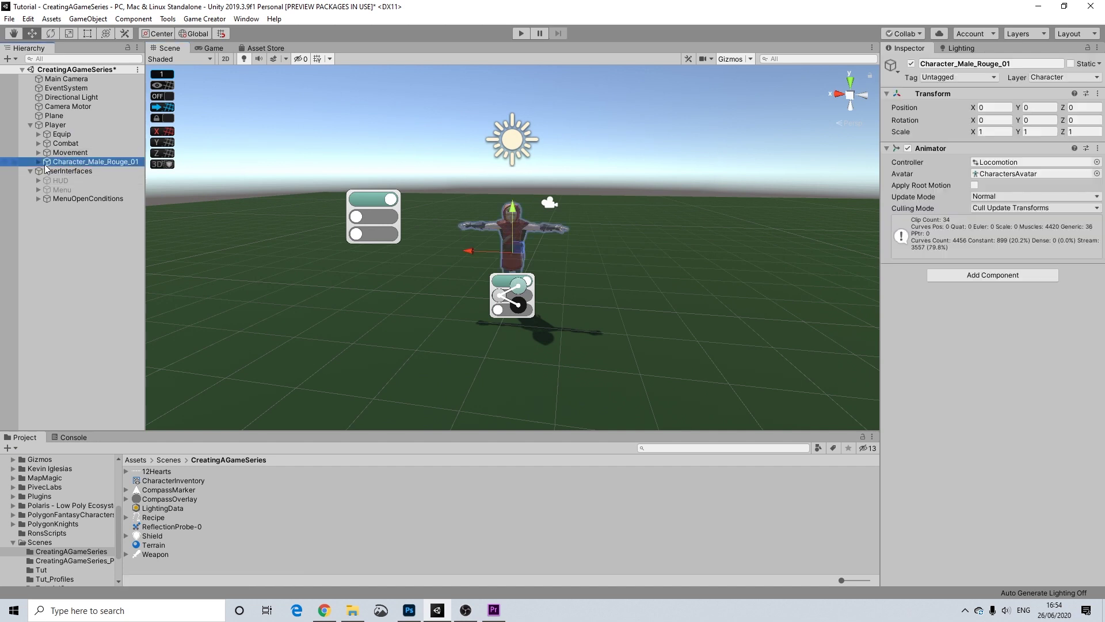
{"action": "left_click", "coordinate": [54, 125]}
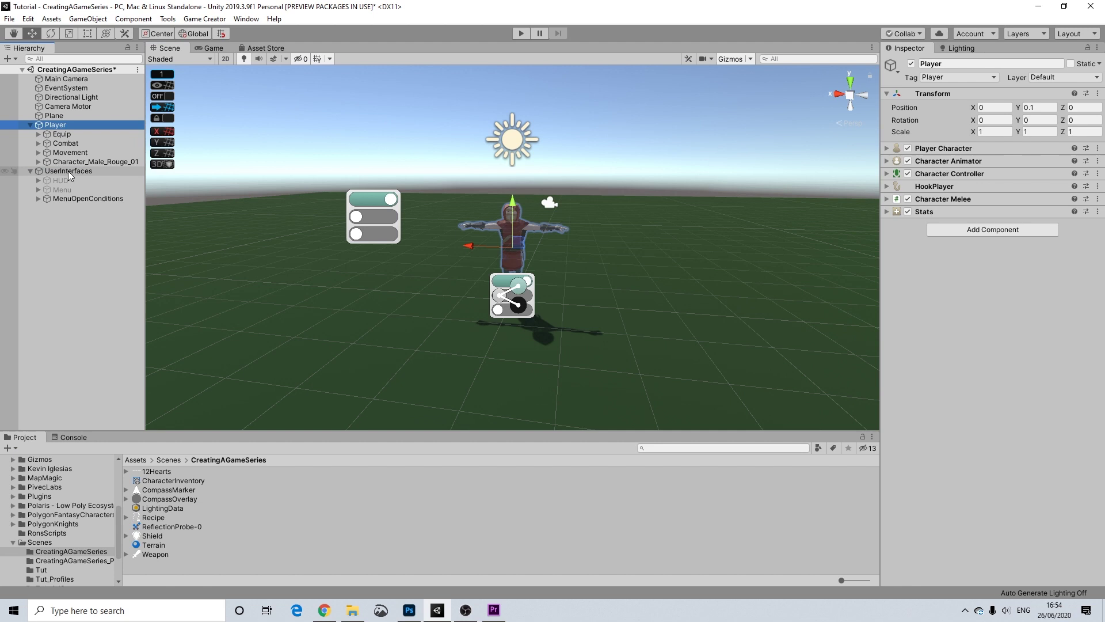
{"action": "right_click", "coordinate": [55, 124]}
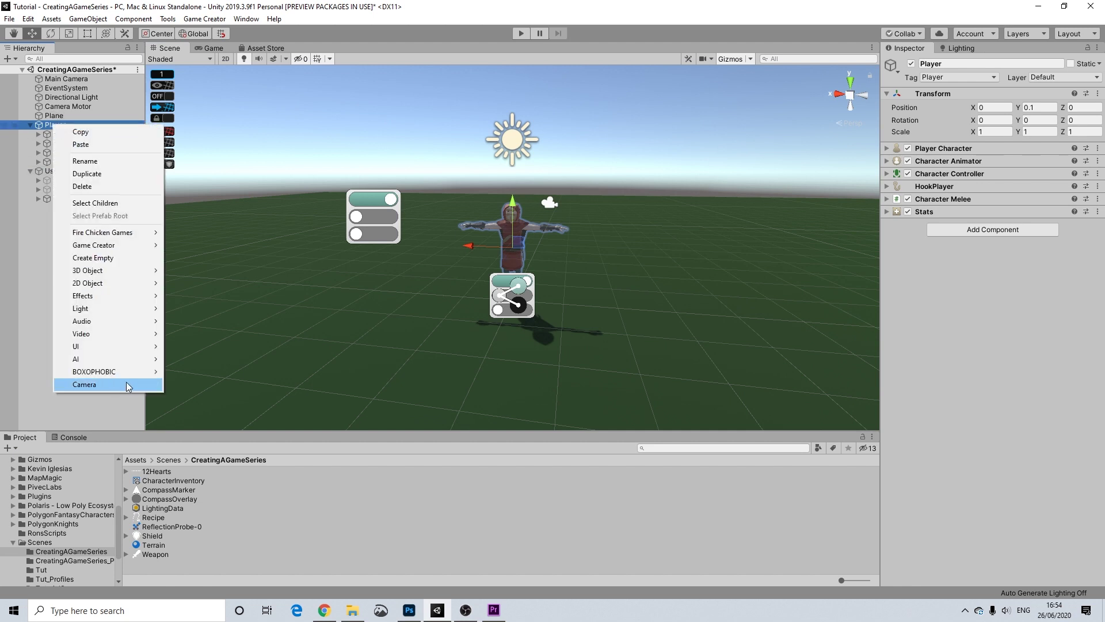
{"action": "left_click", "coordinate": [129, 385]}
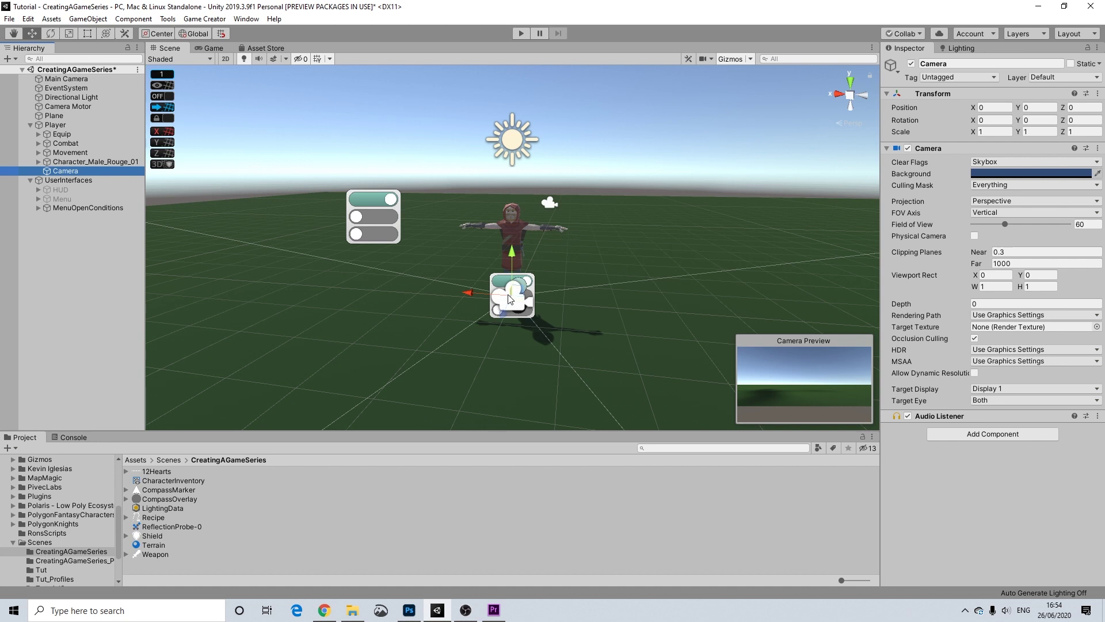
Step: Set the new camera's position to X -0.492, Y 1.47 and Z 1.686
{"action": "left_click", "coordinate": [988, 108]}
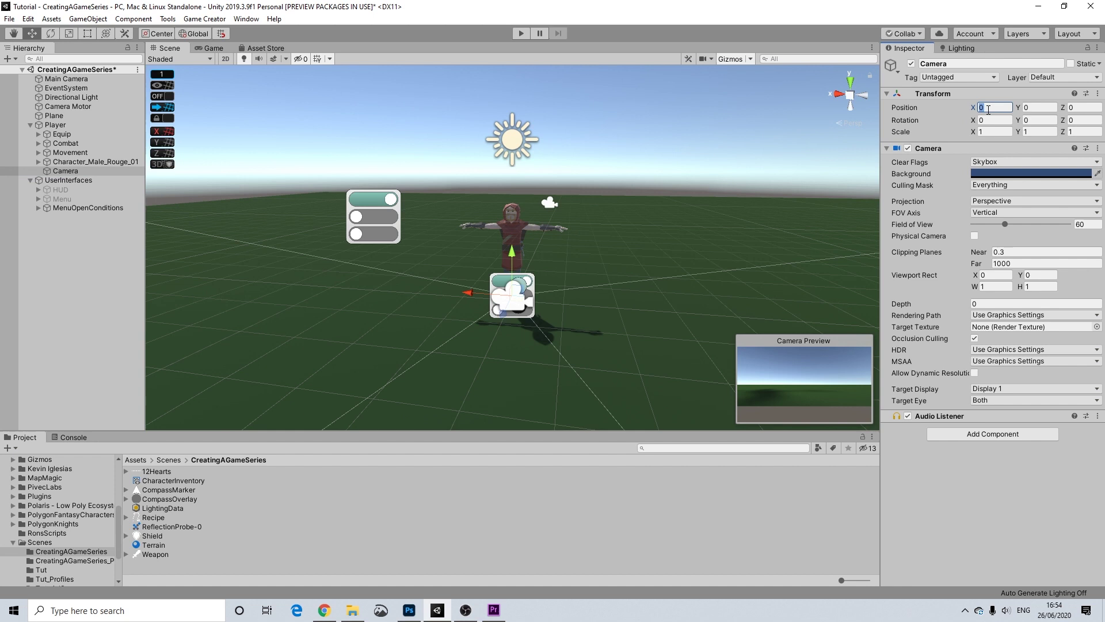
{"action": "type", "text": "-0.492"}
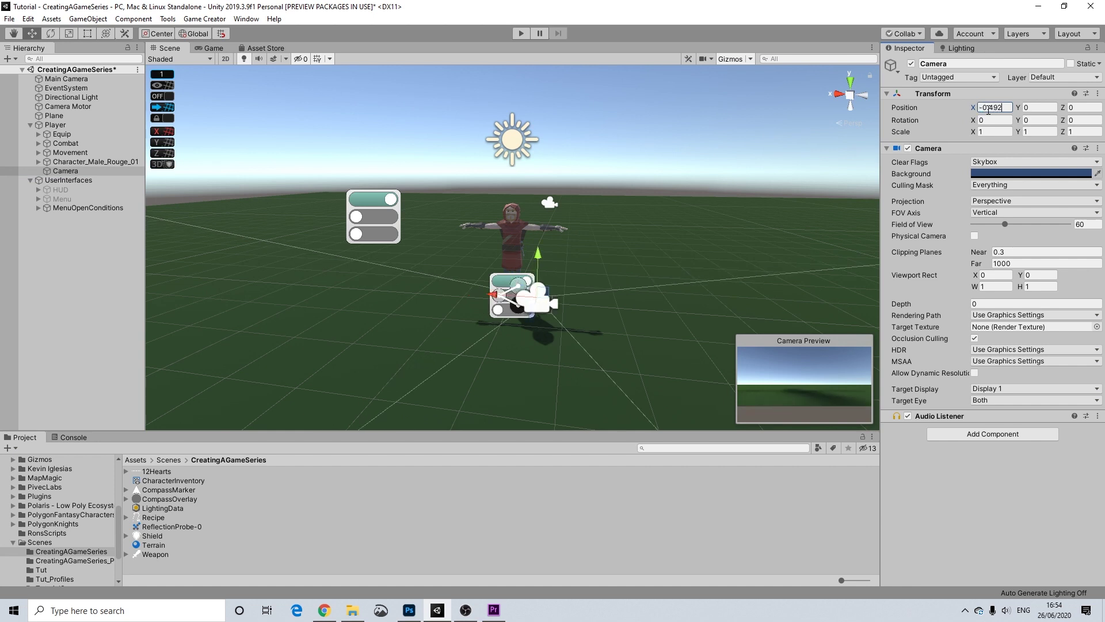
{"action": "left_click", "coordinate": [1044, 108]}
{"action": "type", "text": "1.47"}
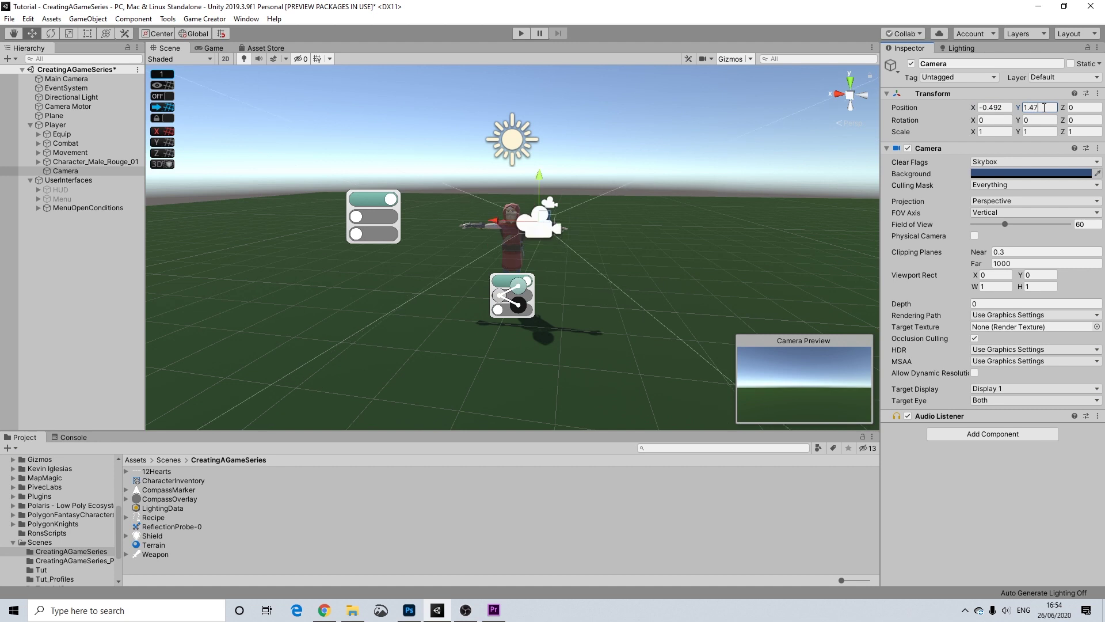
{"action": "left_click", "coordinate": [1080, 108]}
{"action": "type", "text": "1"}
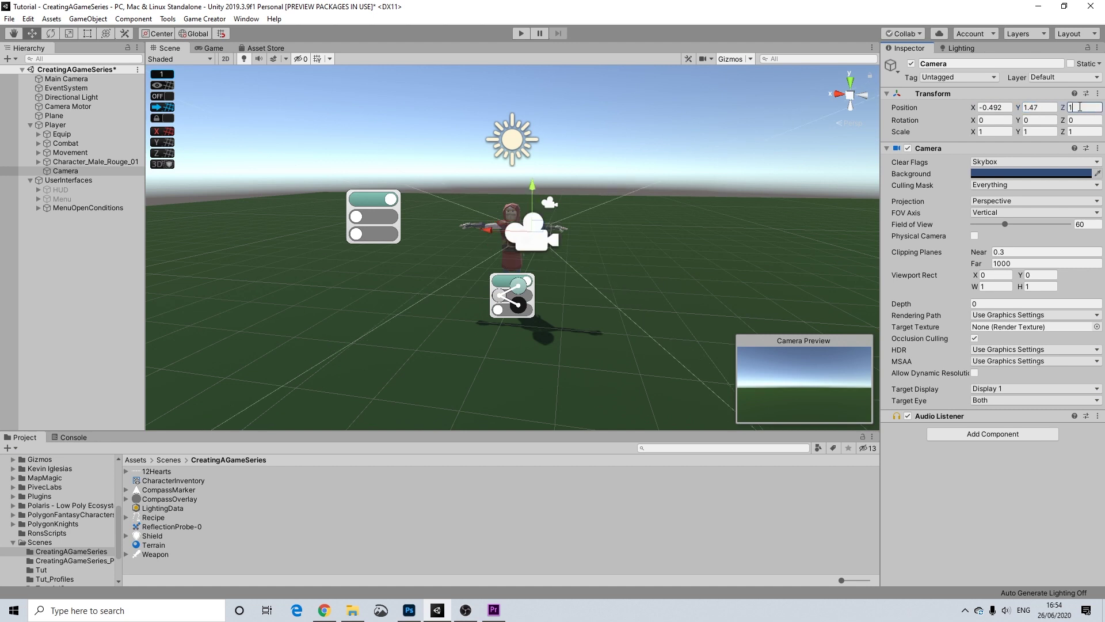
{"action": "type", "text": ".6"}
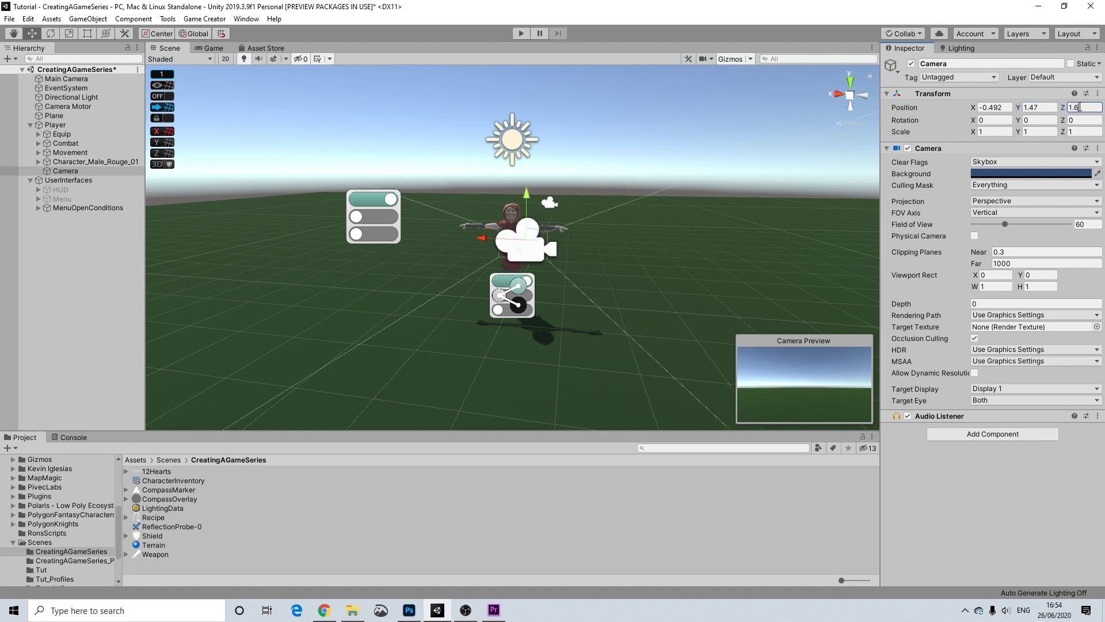
{"action": "type", "text": "86"}
Step: Set the new camera's rotation to X 16.151 and Y 162.289 so it faces the character
{"action": "left_click", "coordinate": [1007, 122]}
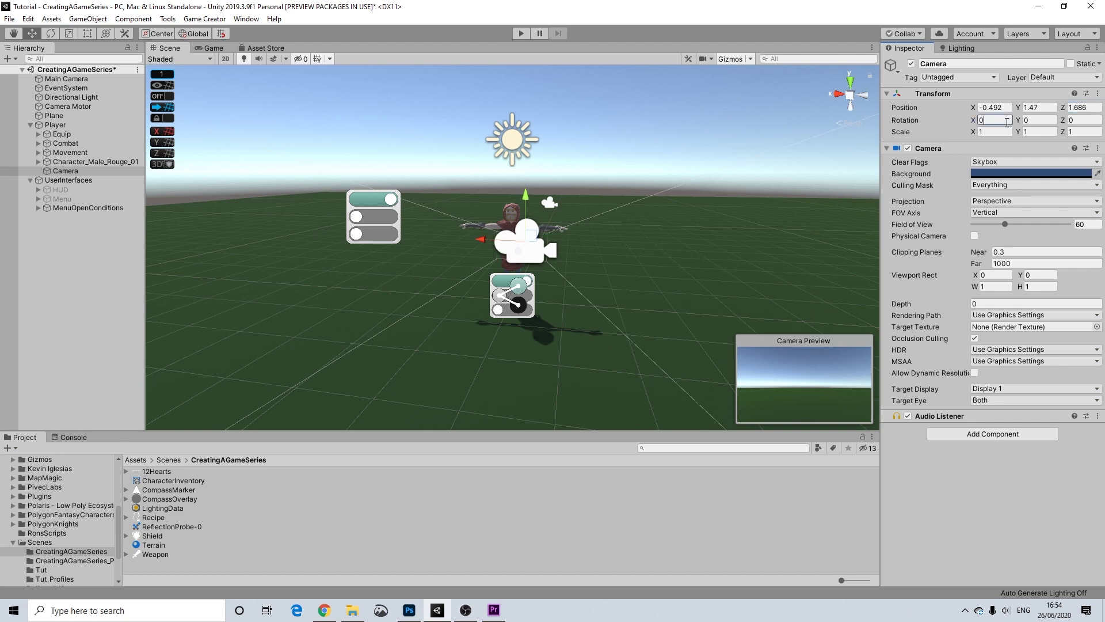
{"action": "type", "text": "16.151"}
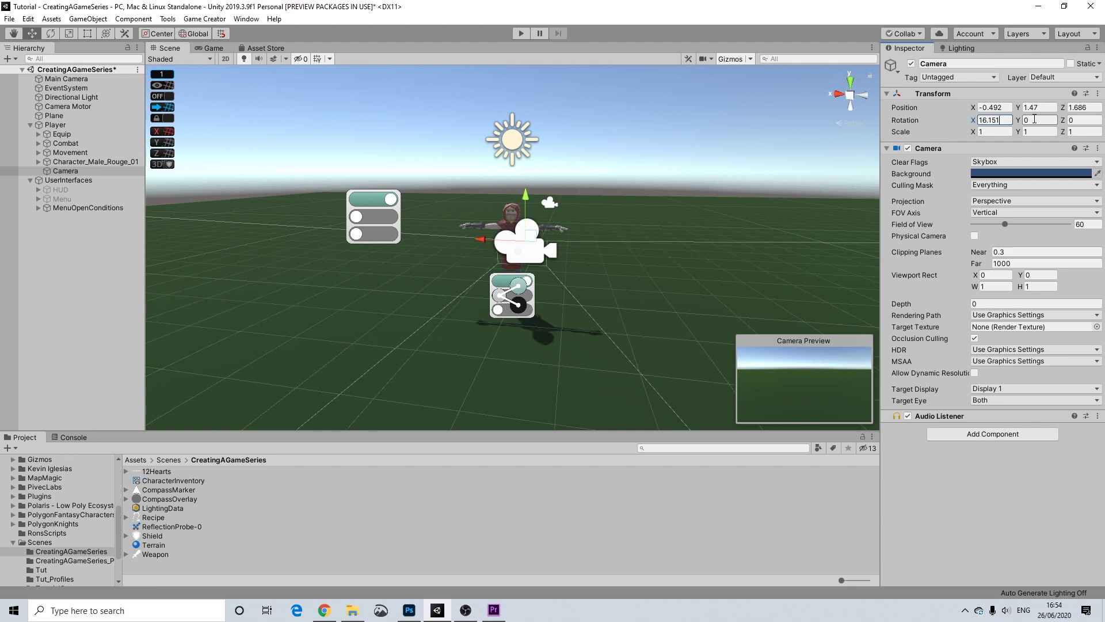
{"action": "left_click", "coordinate": [1041, 120]}
{"action": "type", "text": "162"}
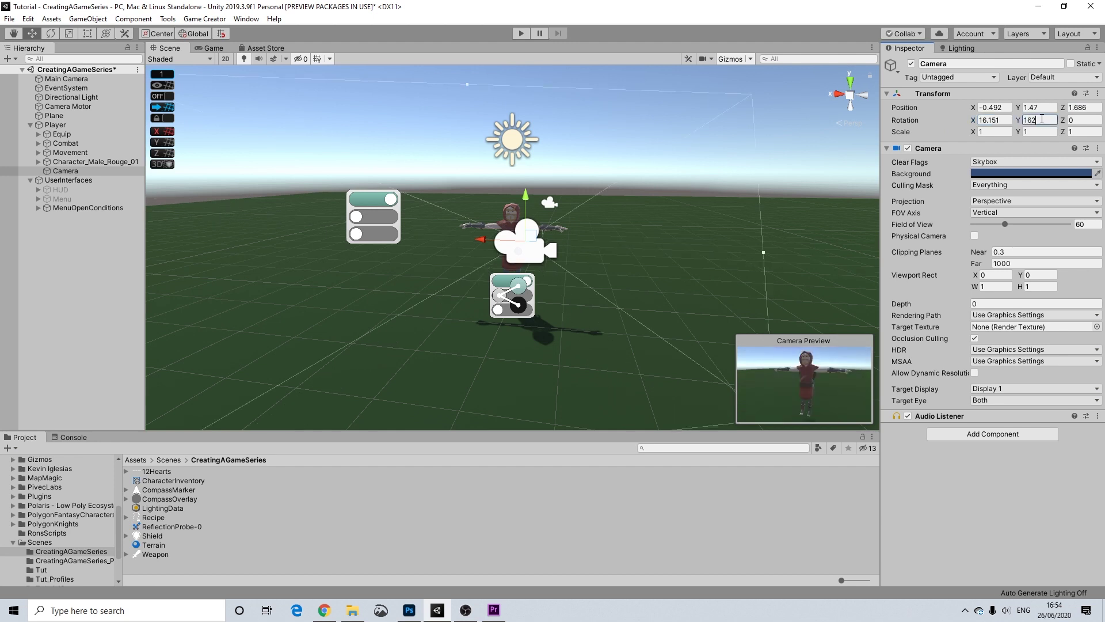
{"action": "type", "text": ".289"}
{"action": "left_click", "coordinate": [1076, 122]}
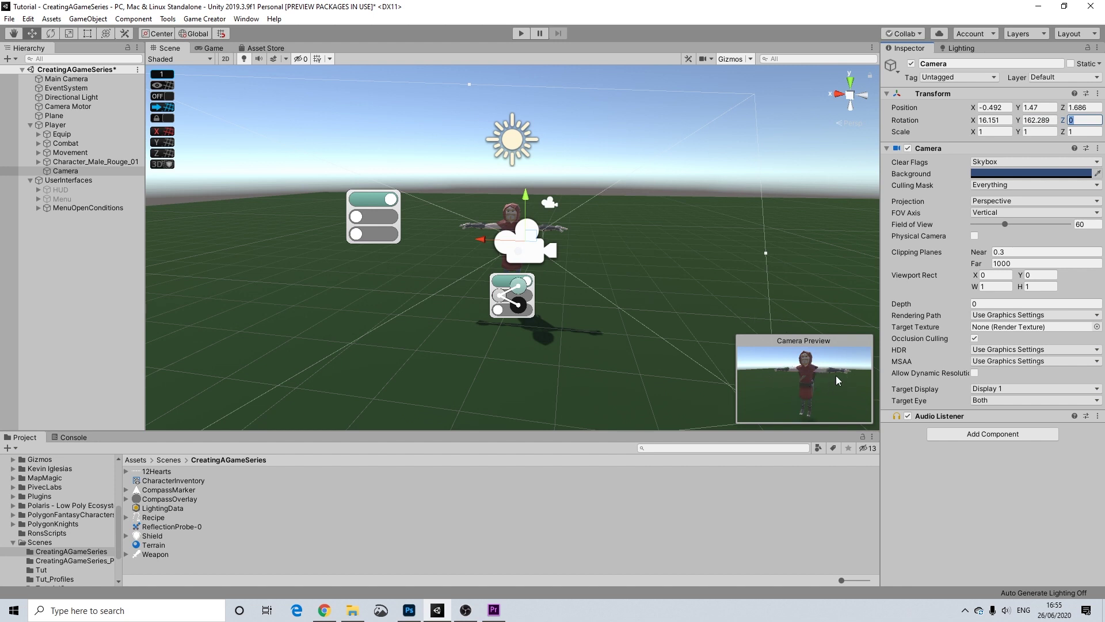
Step: Shift the player's camera sideways along its X axis to about -0.611
{"action": "left_click_drag", "start_coordinate": [489, 238], "coordinate": [496, 239]}
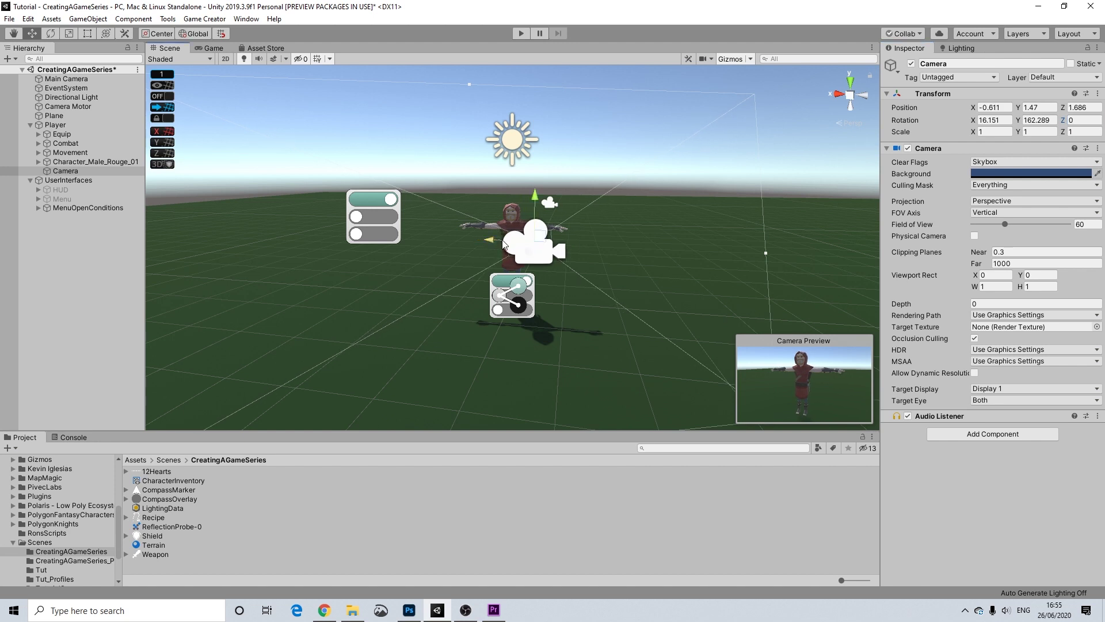
{"action": "left_click_drag", "start_coordinate": [610, 243], "coordinate": [703, 264], "text": "alt"}
{"action": "scroll", "coordinate": [578, 264], "scroll_direction": "up", "scroll_amount": 2}
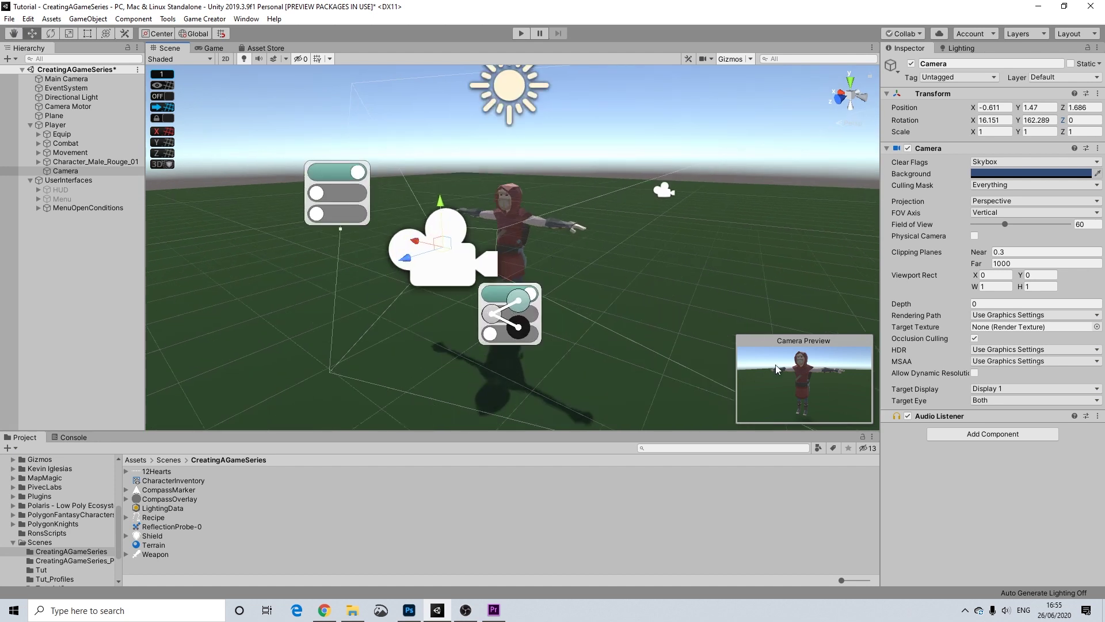
Step: Check the camera's framing in the Game view and assign the CharacterInventory render texture as its target texture
{"action": "left_click", "coordinate": [213, 49]}
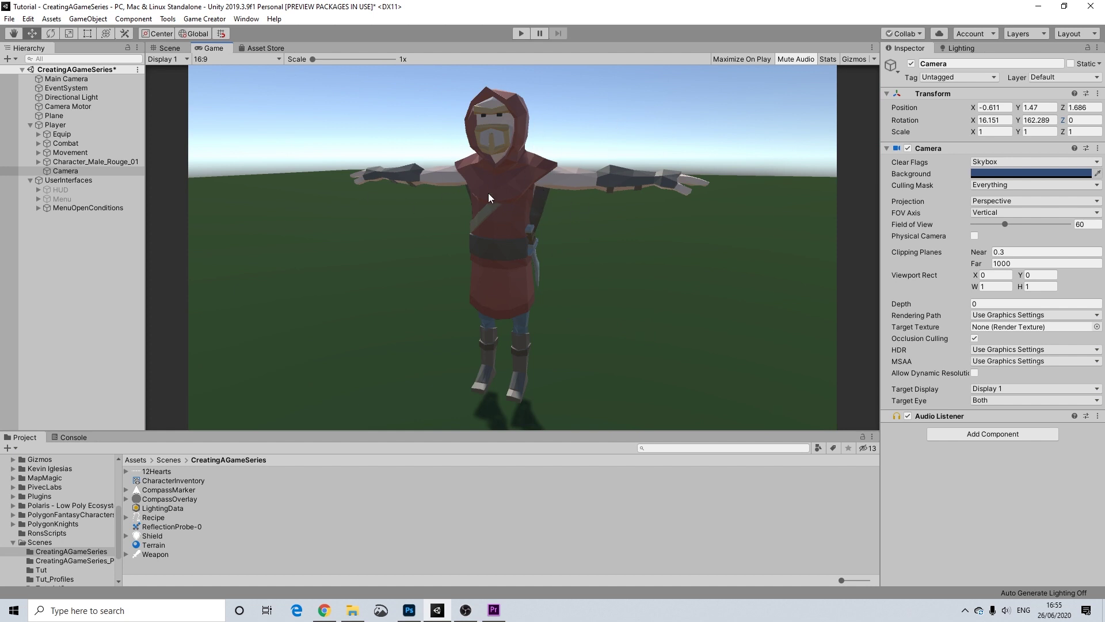
{"action": "left_click", "coordinate": [172, 50]}
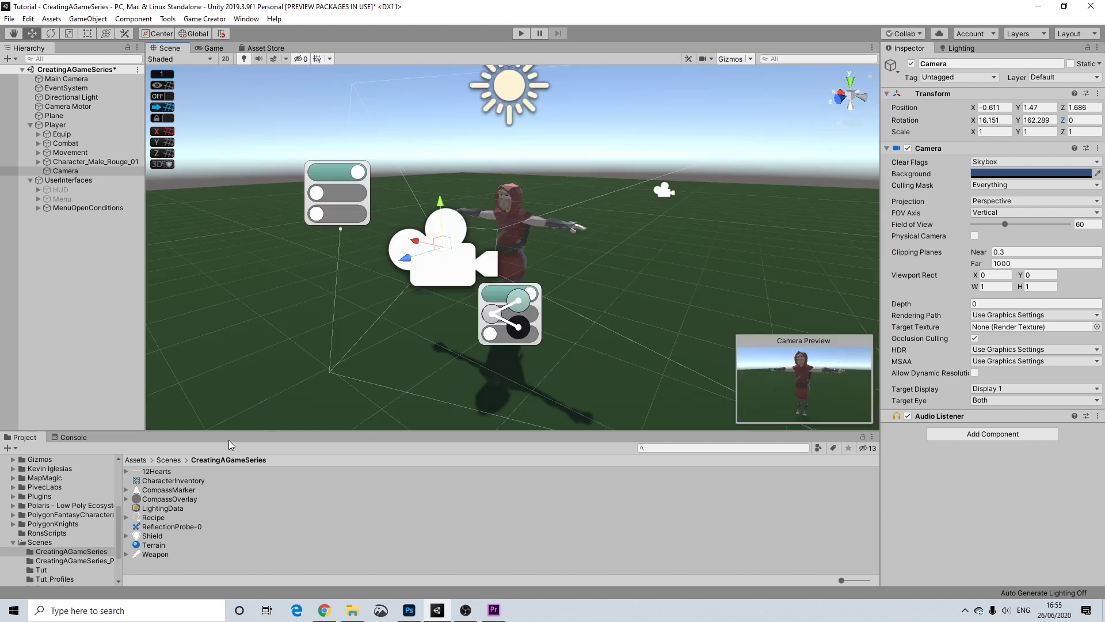
{"action": "left_click_drag", "start_coordinate": [169, 484], "coordinate": [996, 332]}
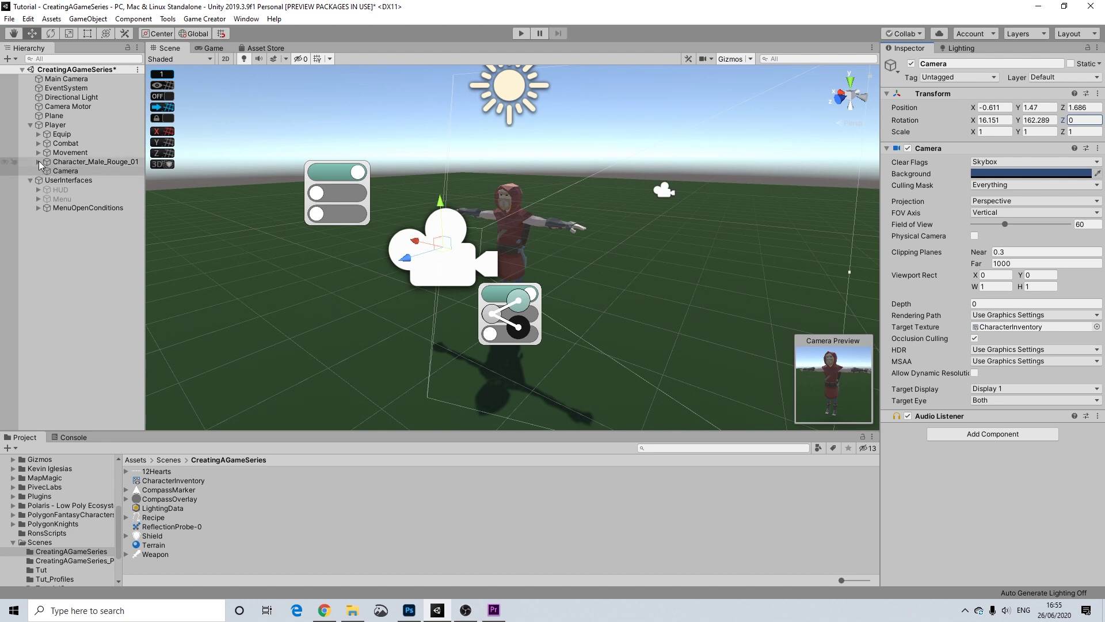
Step: Review the layer assigned to Character_Male_Rouge_01 and the project's list of user layers
{"action": "left_click", "coordinate": [74, 162]}
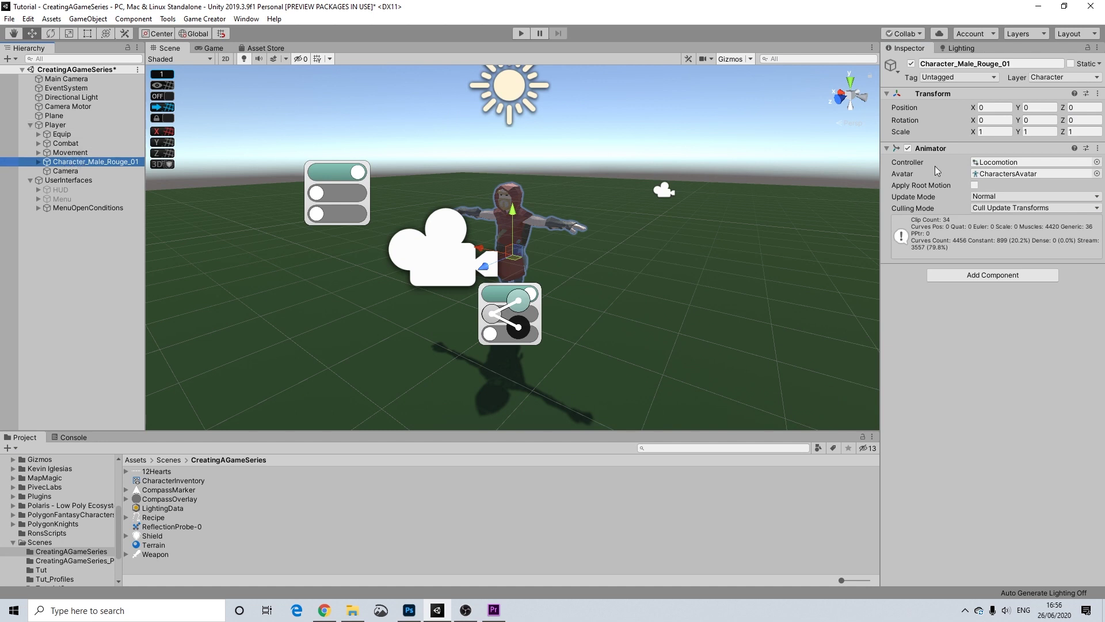
{"action": "left_click", "coordinate": [1059, 80]}
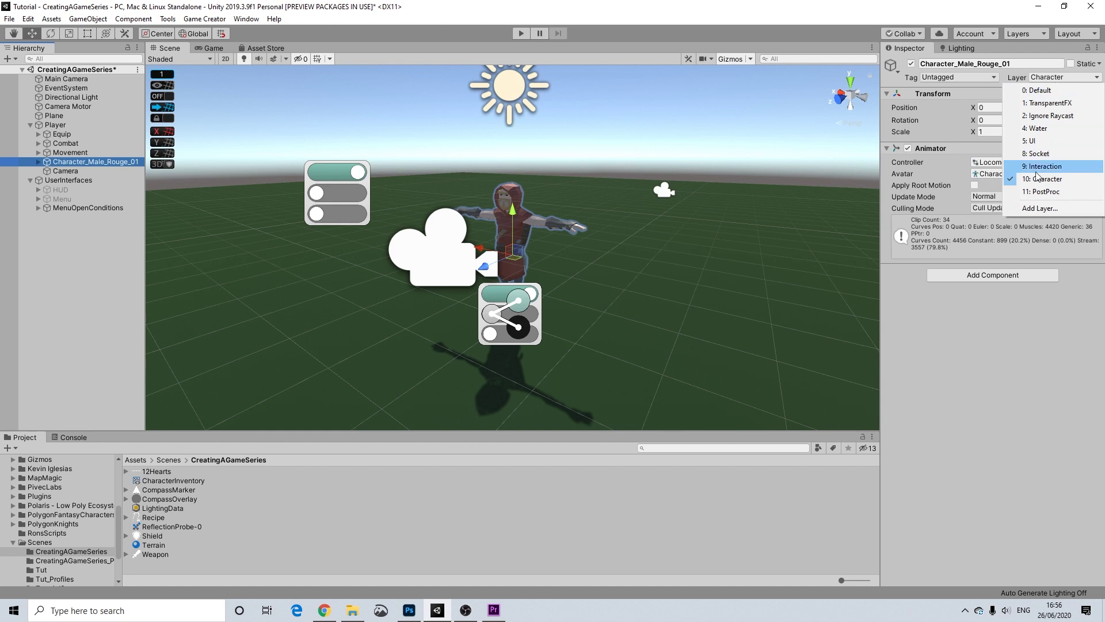
{"action": "left_click", "coordinate": [1038, 208]}
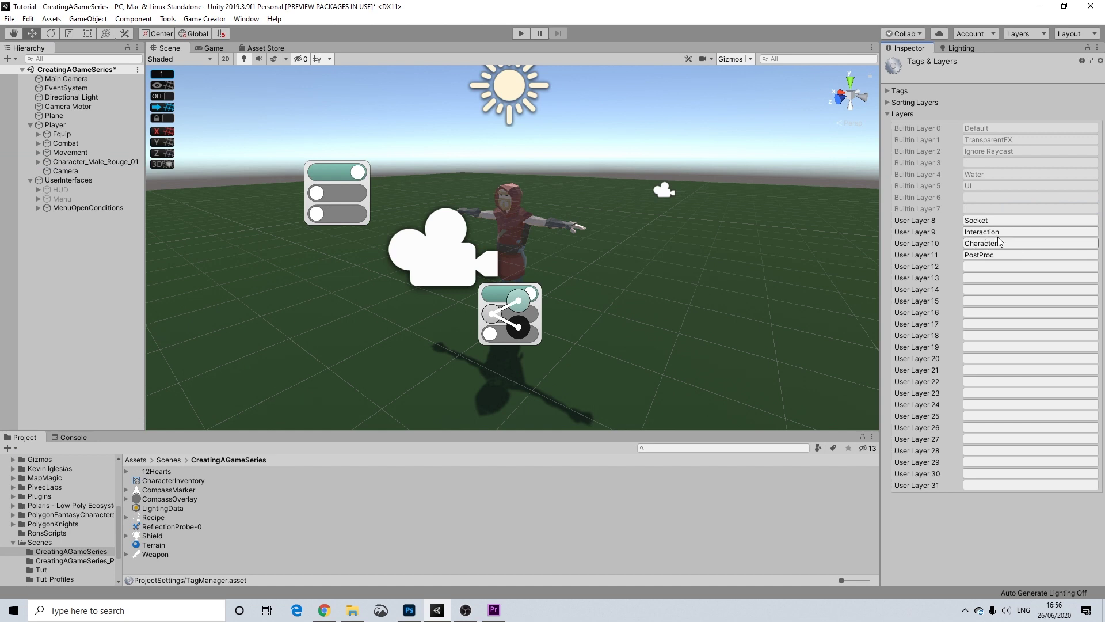
{"action": "left_click", "coordinate": [95, 162]}
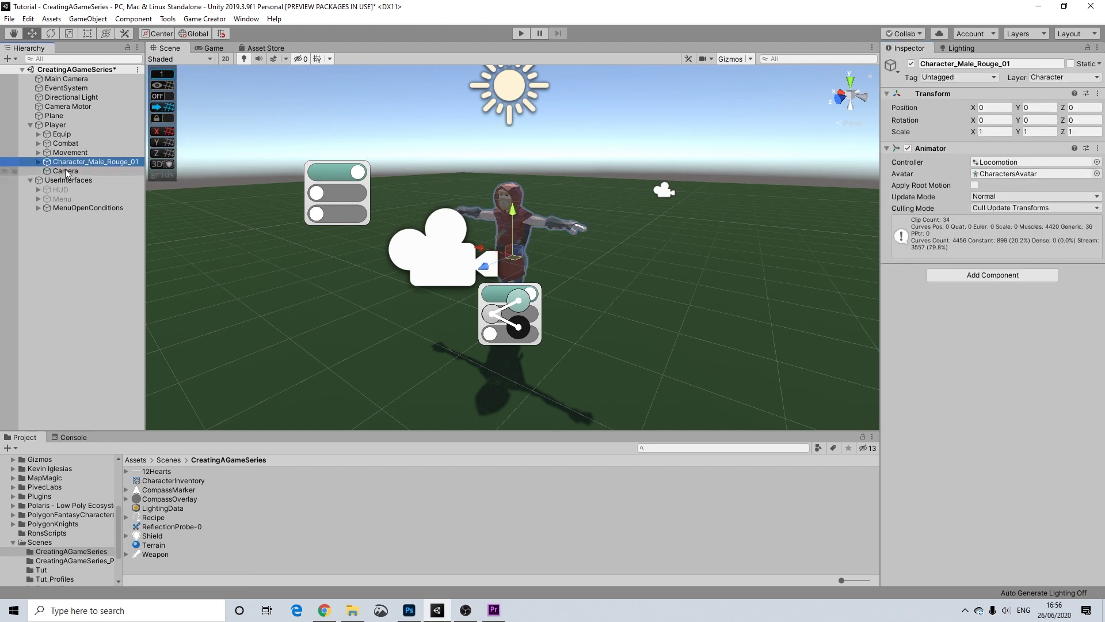
{"action": "left_click", "coordinate": [1061, 81]}
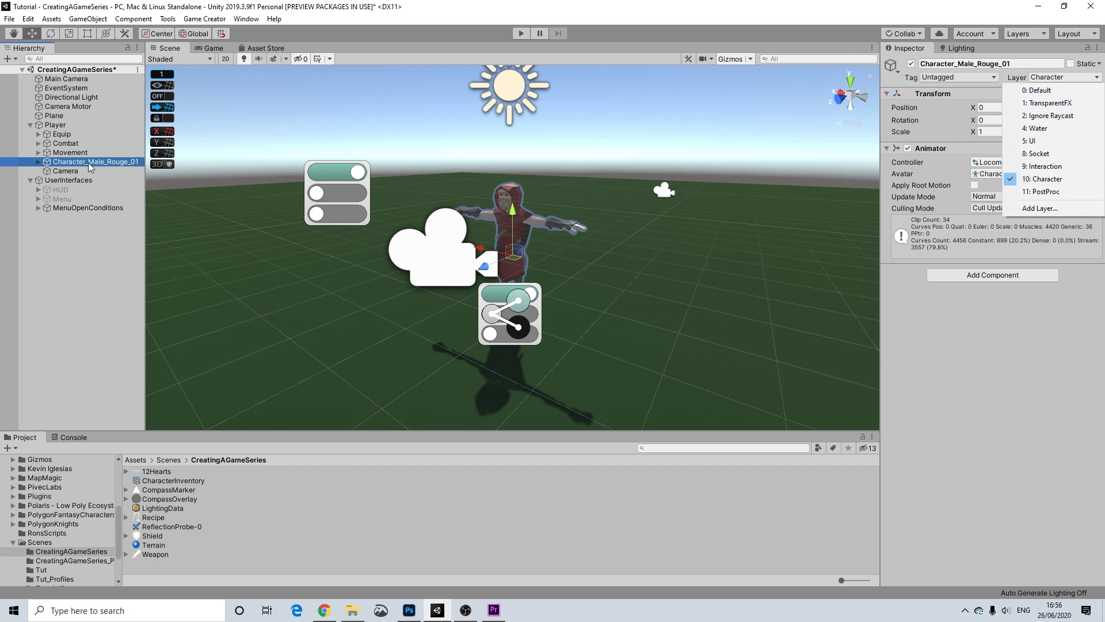
Step: Assign the Character layer to Character_Male_Rouge_01 and all of its child objects
{"action": "left_click", "coordinate": [1040, 183]}
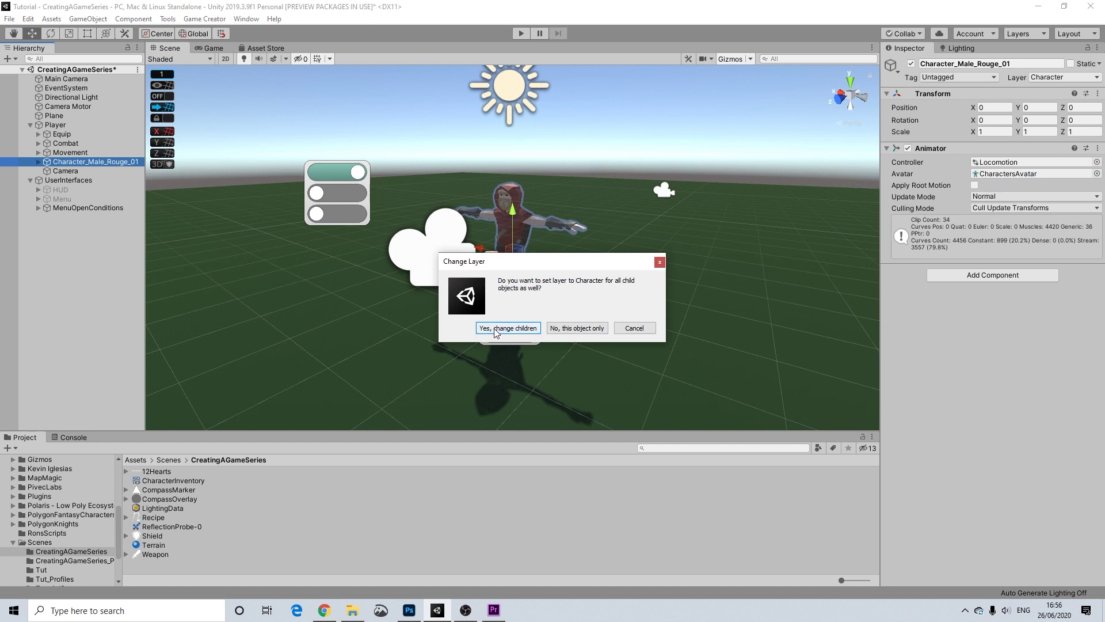
{"action": "left_click", "coordinate": [496, 329]}
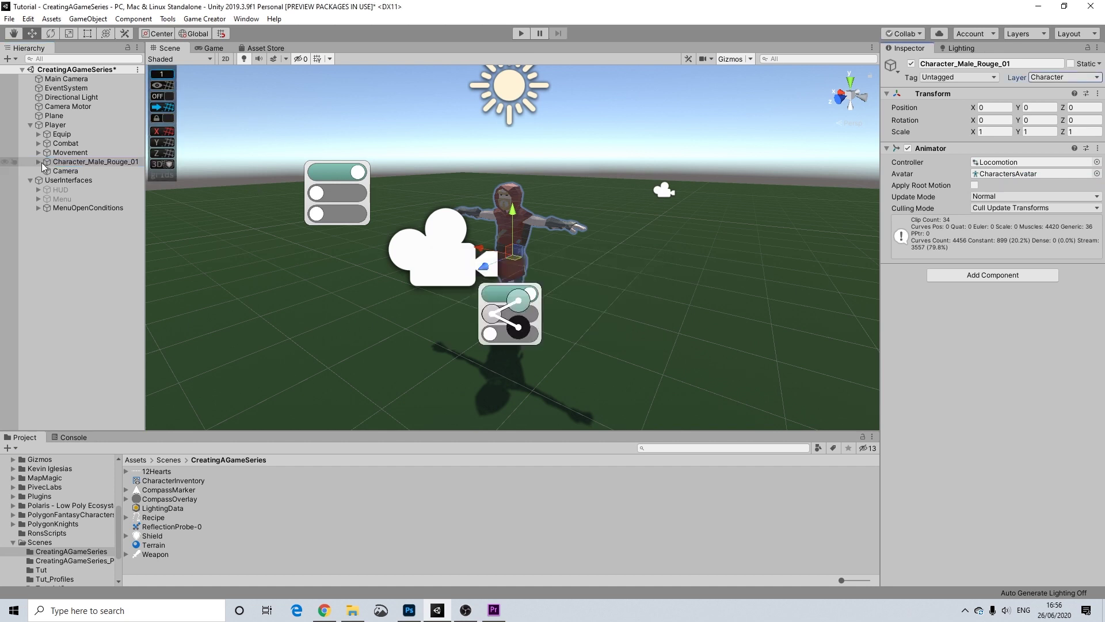
{"action": "left_click", "coordinate": [38, 162]}
{"action": "left_click", "coordinate": [38, 162]}
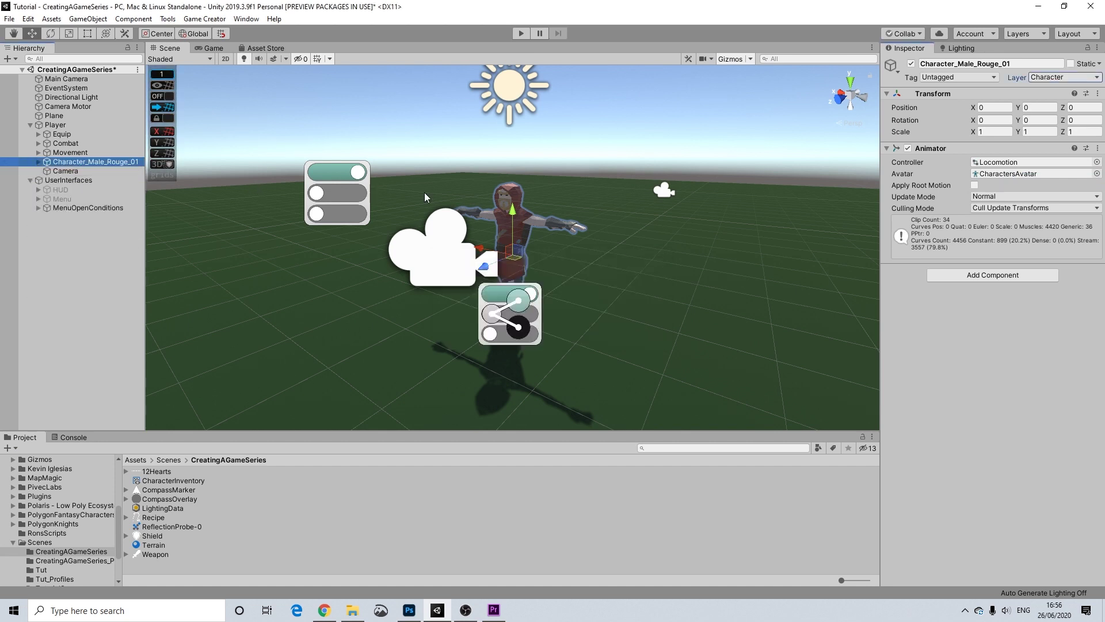
Step: Restrict the culling mask of the player's camera to the Character layer only
{"action": "key", "text": "Down"}
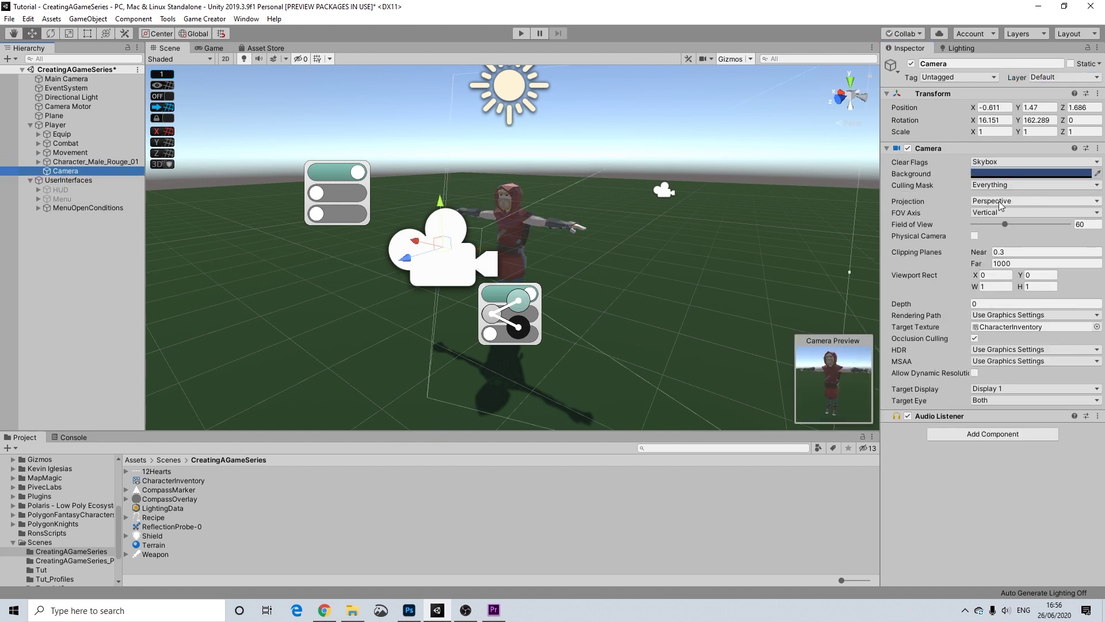
{"action": "left_click", "coordinate": [995, 185]}
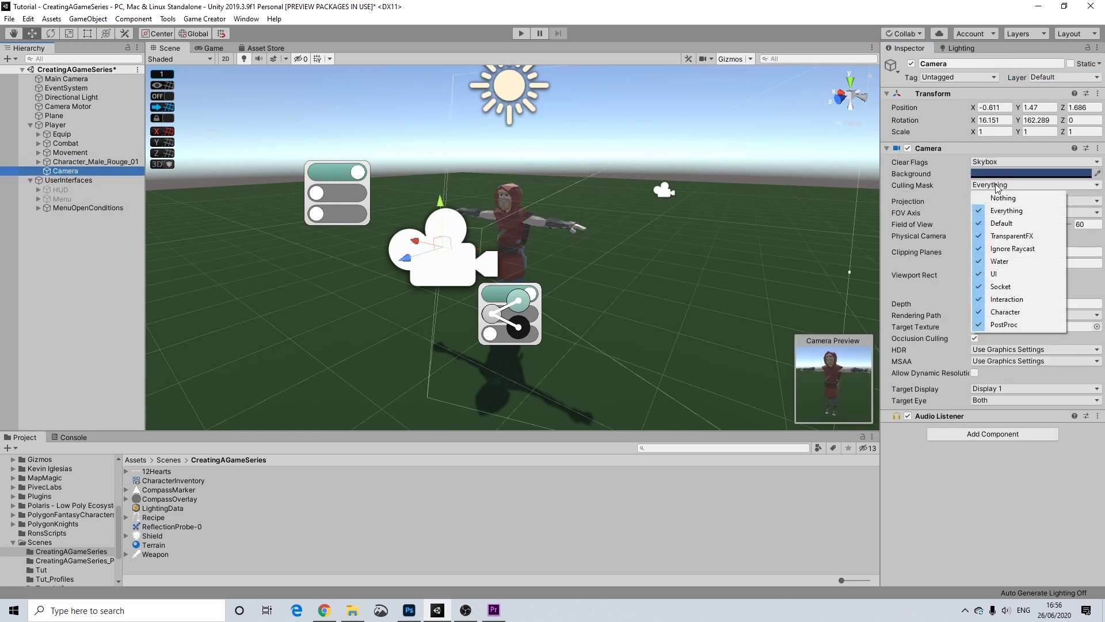
{"action": "left_click", "coordinate": [999, 200]}
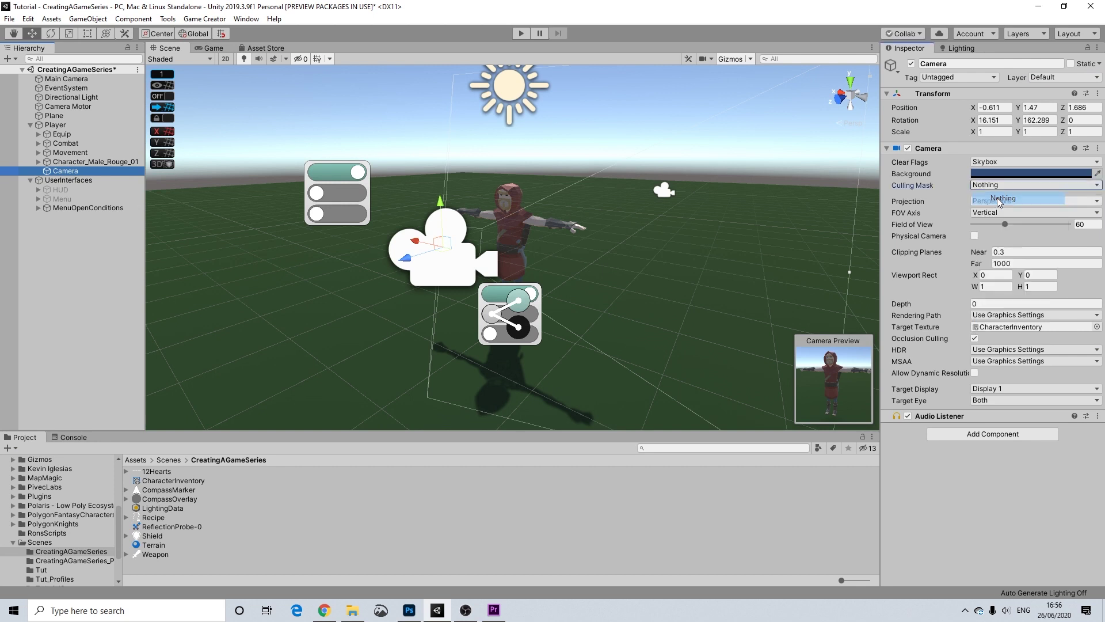
{"action": "left_click", "coordinate": [991, 187]}
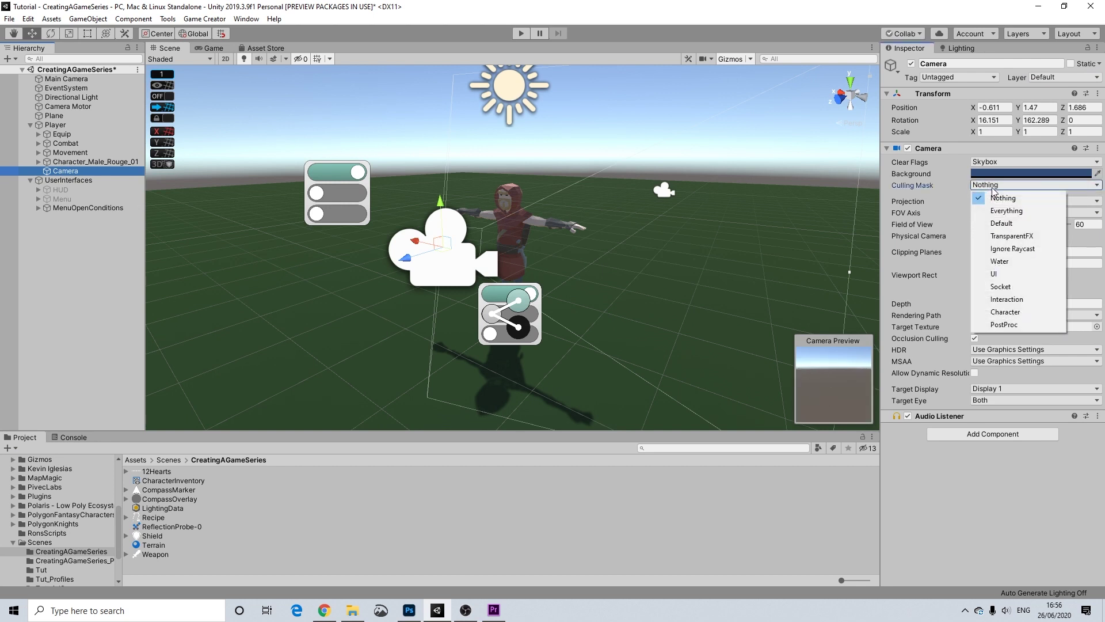
{"action": "left_click", "coordinate": [1002, 314]}
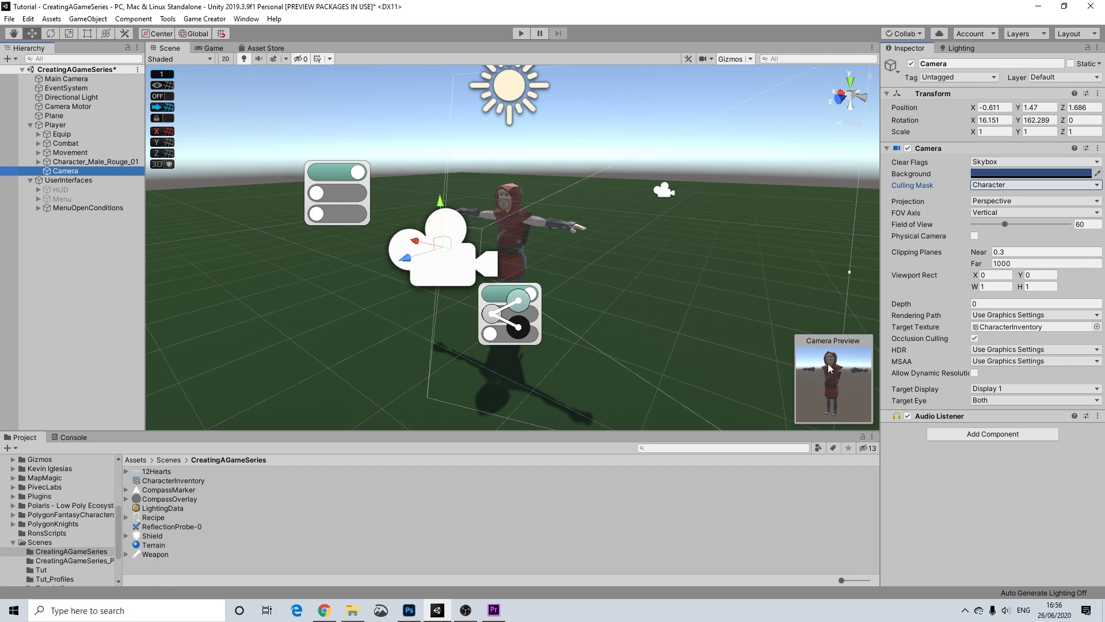
Step: Set the camera's clear flags to Solid Color with a background colour alpha of 0
{"action": "left_click", "coordinate": [993, 163]}
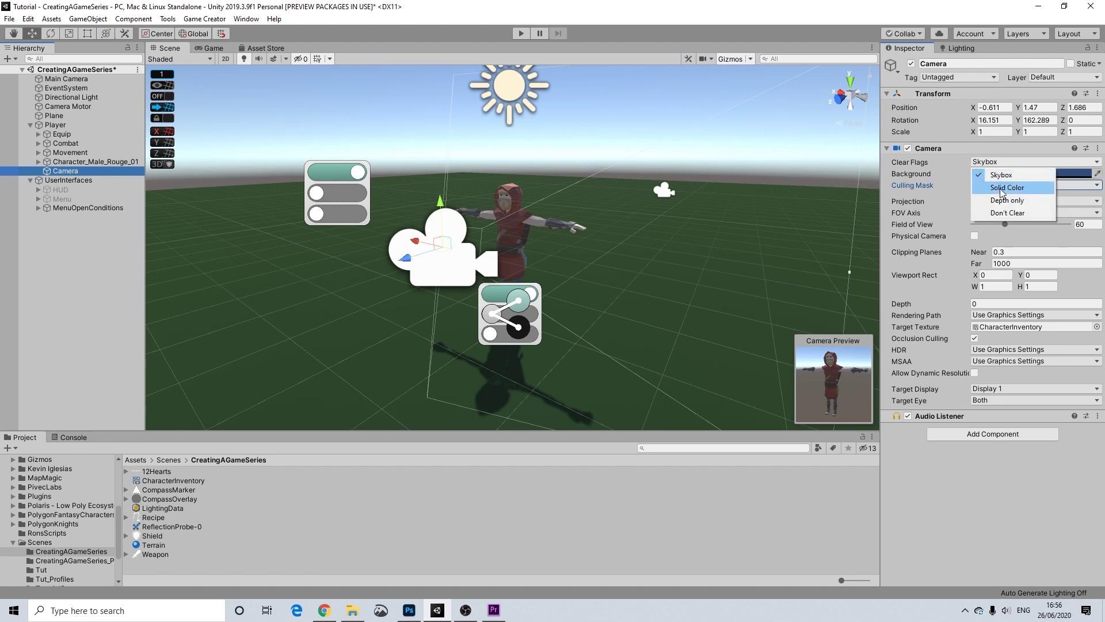
{"action": "left_click", "coordinate": [1002, 188]}
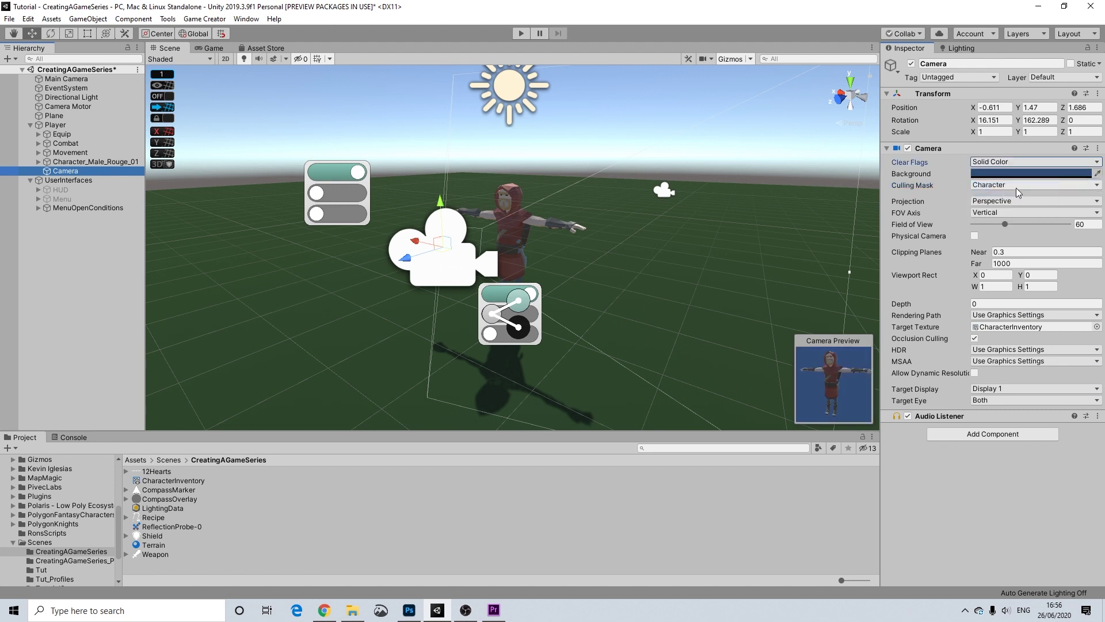
{"action": "left_click", "coordinate": [1053, 173]}
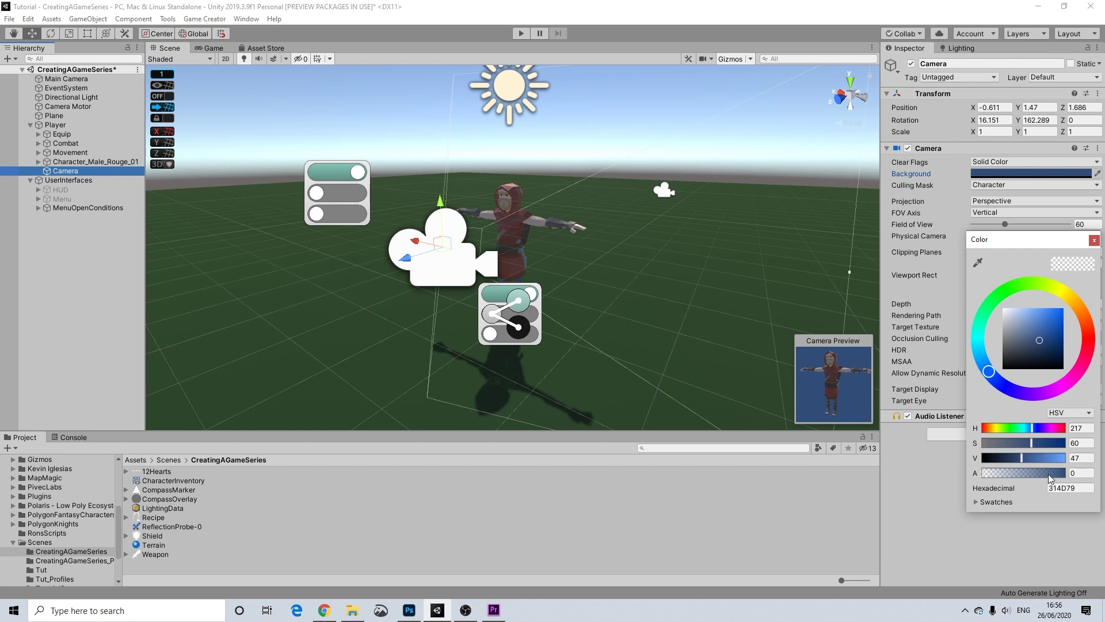
{"action": "left_click_drag", "start_coordinate": [1057, 475], "coordinate": [968, 472]}
{"action": "left_click", "coordinate": [1094, 240]}
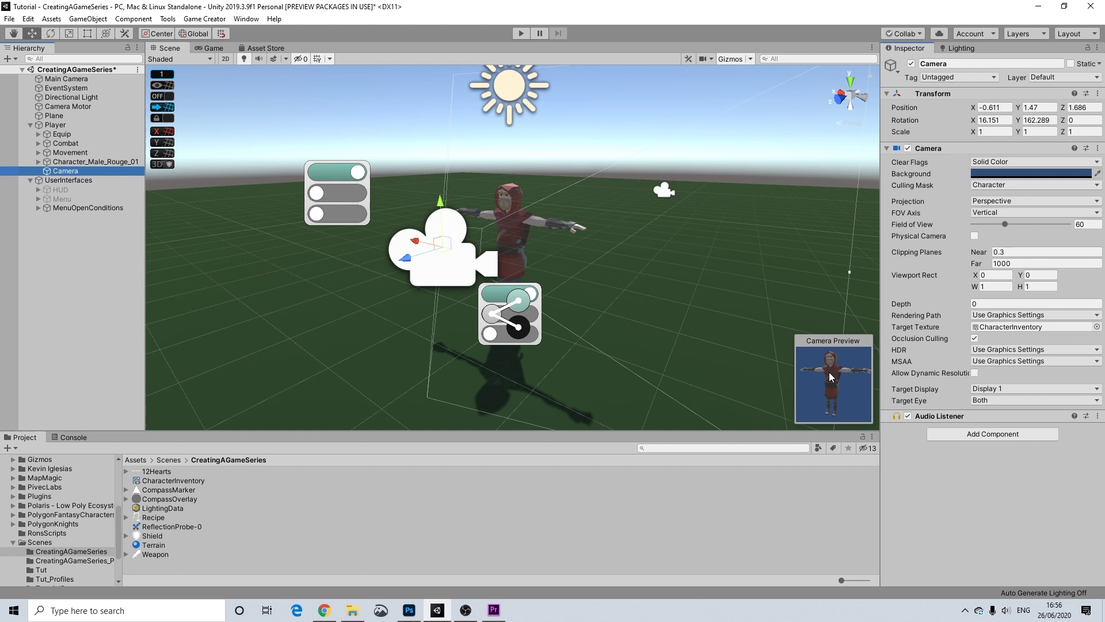
{"action": "left_click", "coordinate": [658, 116]}
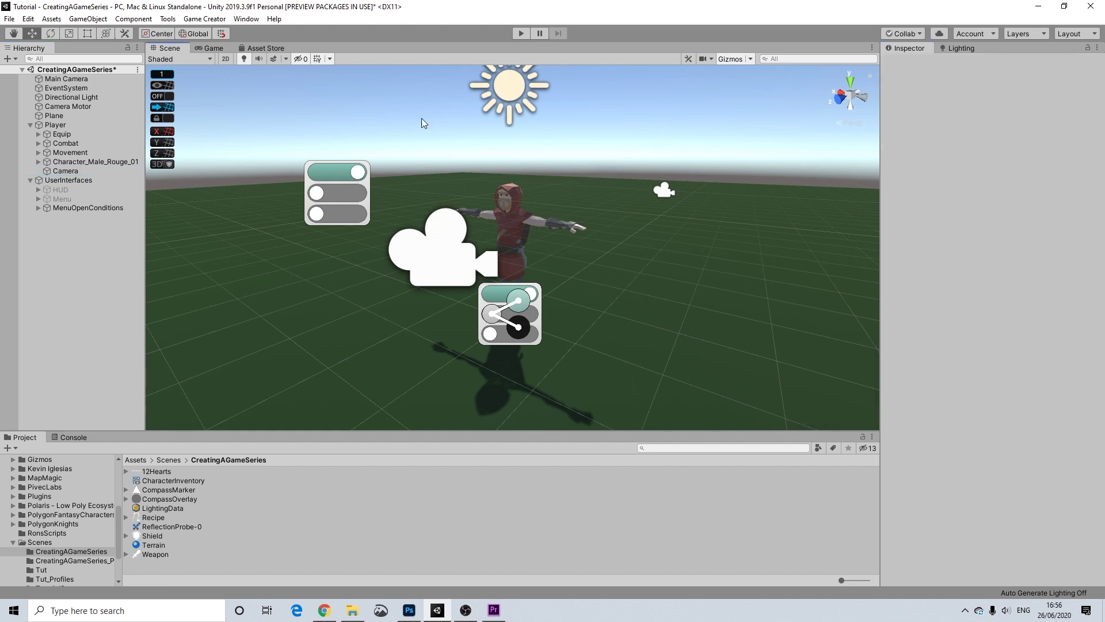
Step: Switch the Scene view to 2D and activate the Menu canvas object
{"action": "scroll", "coordinate": [503, 202], "scroll_direction": "down", "scroll_amount": 5}
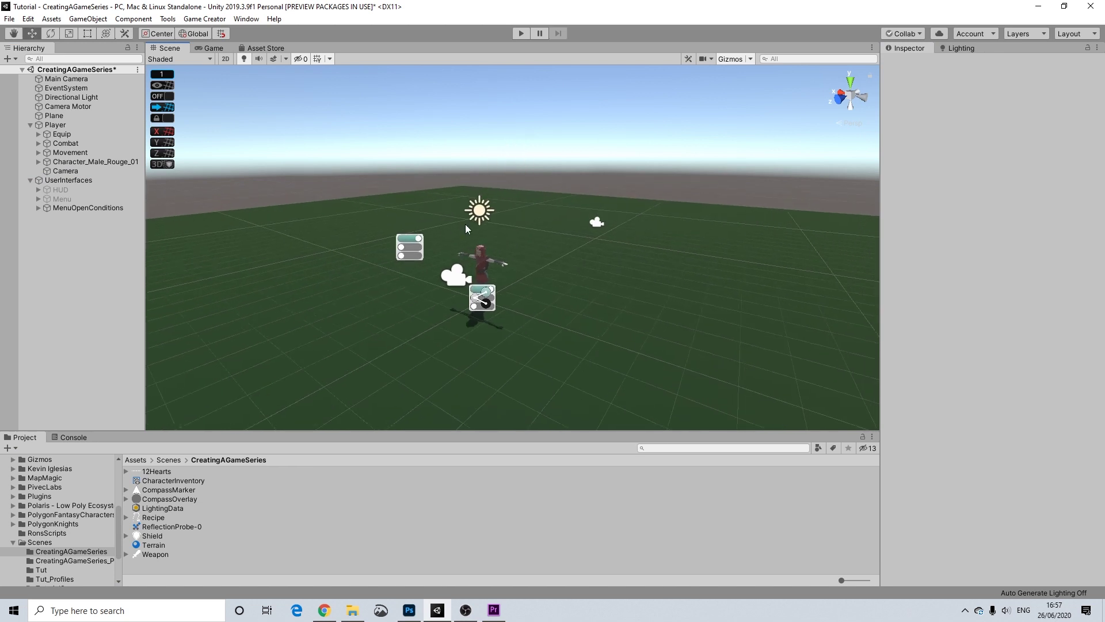
{"action": "left_click", "coordinate": [63, 198]}
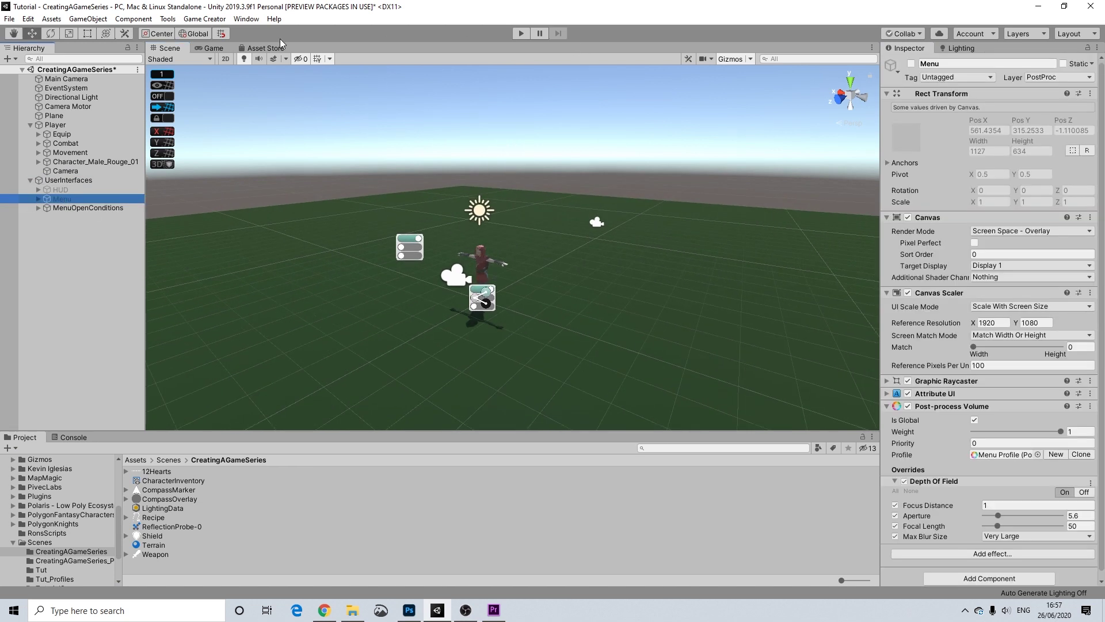
{"action": "left_click", "coordinate": [225, 59]}
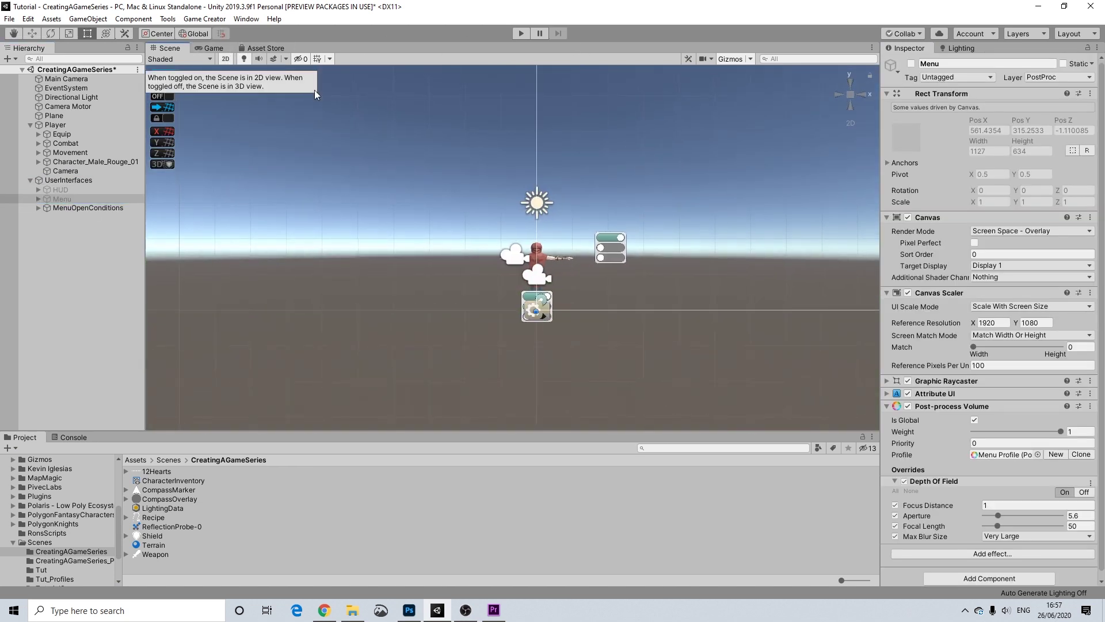
{"action": "middle_click_drag", "start_coordinate": [692, 157], "coordinate": [205, 294]}
{"action": "scroll", "coordinate": [717, 192], "scroll_direction": "down", "scroll_amount": 15}
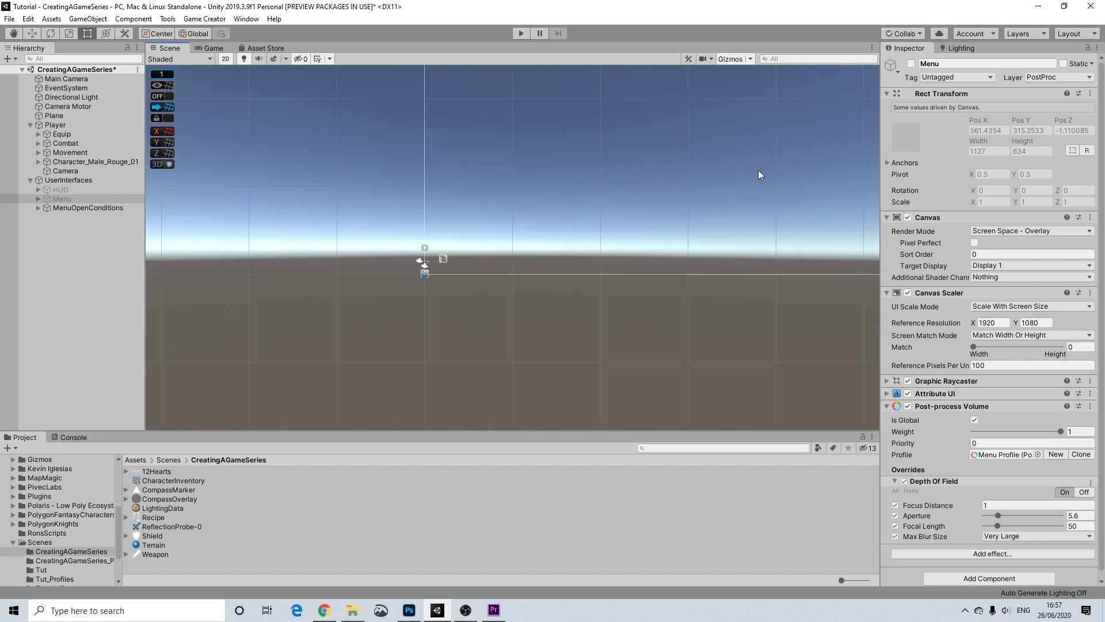
{"action": "middle_click_drag", "start_coordinate": [786, 155], "coordinate": [237, 324]}
{"action": "scroll", "coordinate": [721, 154], "scroll_direction": "down", "scroll_amount": 15}
{"action": "middle_click_drag", "start_coordinate": [721, 154], "coordinate": [352, 352]}
{"action": "scroll", "coordinate": [658, 210], "scroll_direction": "down", "scroll_amount": 18}
{"action": "scroll", "coordinate": [724, 204], "scroll_direction": "down", "scroll_amount": 3}
{"action": "middle_click_drag", "start_coordinate": [741, 194], "coordinate": [481, 323]}
{"action": "scroll", "coordinate": [726, 223], "scroll_direction": "down", "scroll_amount": 15}
{"action": "middle_click_drag", "start_coordinate": [725, 222], "coordinate": [451, 287]}
{"action": "middle_click_drag", "start_coordinate": [549, 255], "coordinate": [647, 247]}
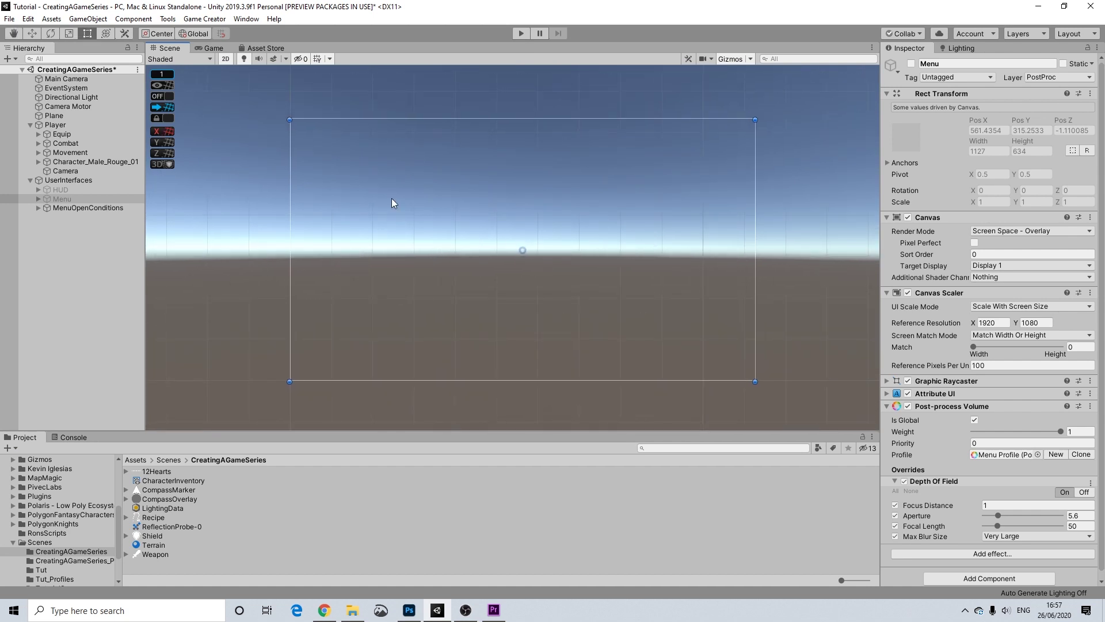
{"action": "left_click", "coordinate": [911, 63]}
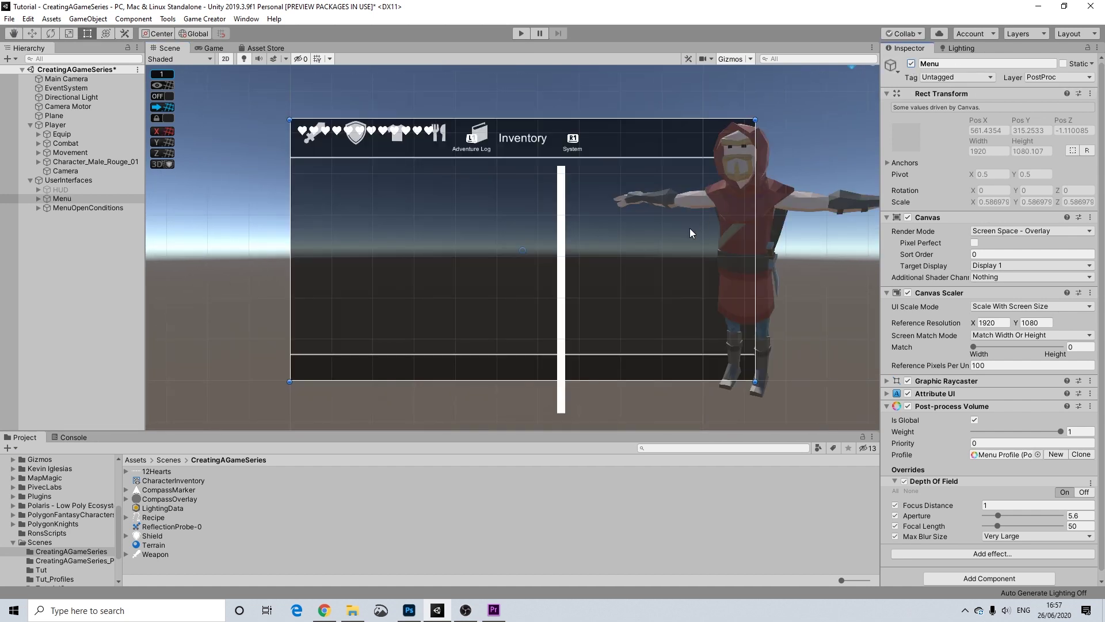
{"action": "middle_click_drag", "start_coordinate": [651, 262], "coordinate": [649, 240]}
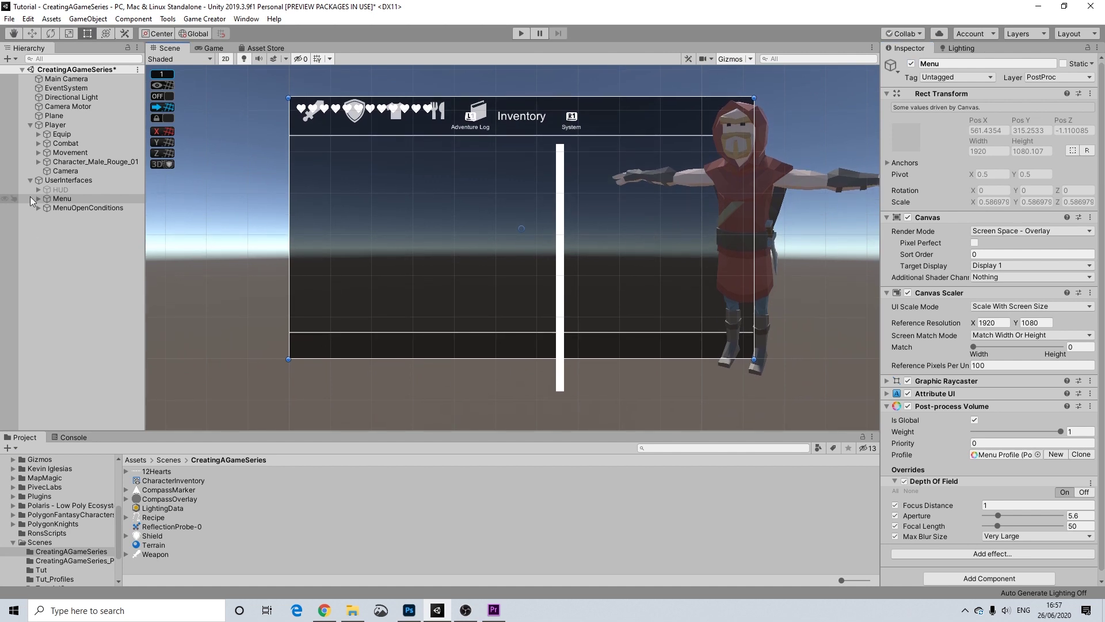
Step: Examine the Menu hierarchy and its layout in the Game view, including a short play test of the character image
{"action": "left_click", "coordinate": [37, 199]}
{"action": "scroll", "coordinate": [386, 155], "scroll_direction": "down", "scroll_amount": 1}
{"action": "middle_click_drag", "start_coordinate": [465, 212], "coordinate": [463, 175]}
{"action": "scroll", "coordinate": [503, 214], "scroll_direction": "up", "scroll_amount": 1}
{"action": "middle_click_drag", "start_coordinate": [503, 217], "coordinate": [500, 250]}
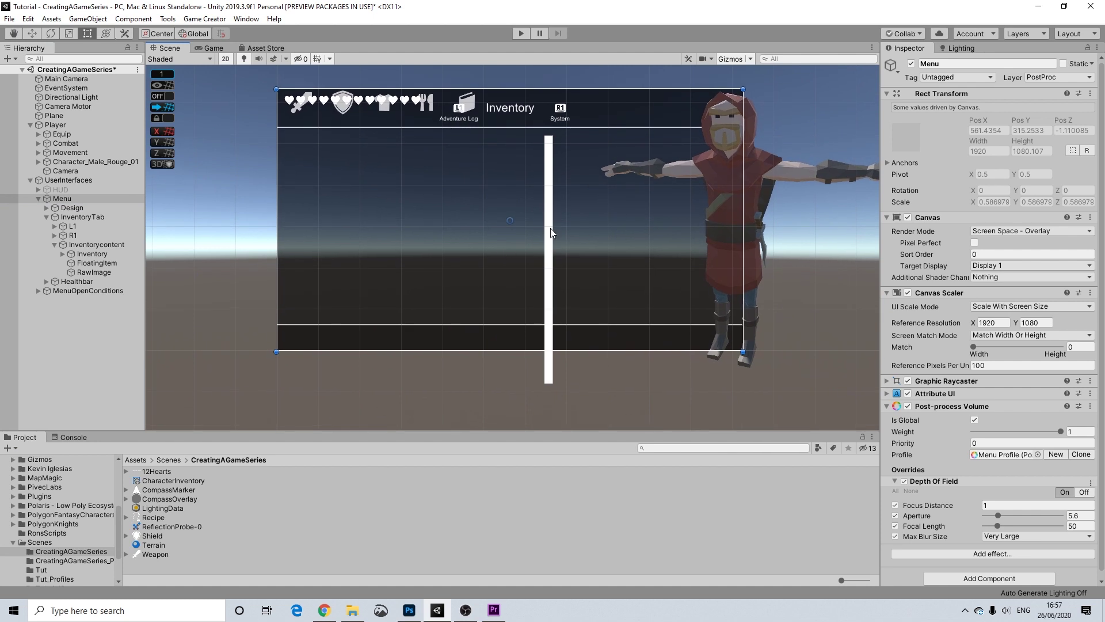
{"action": "left_click", "coordinate": [213, 48]}
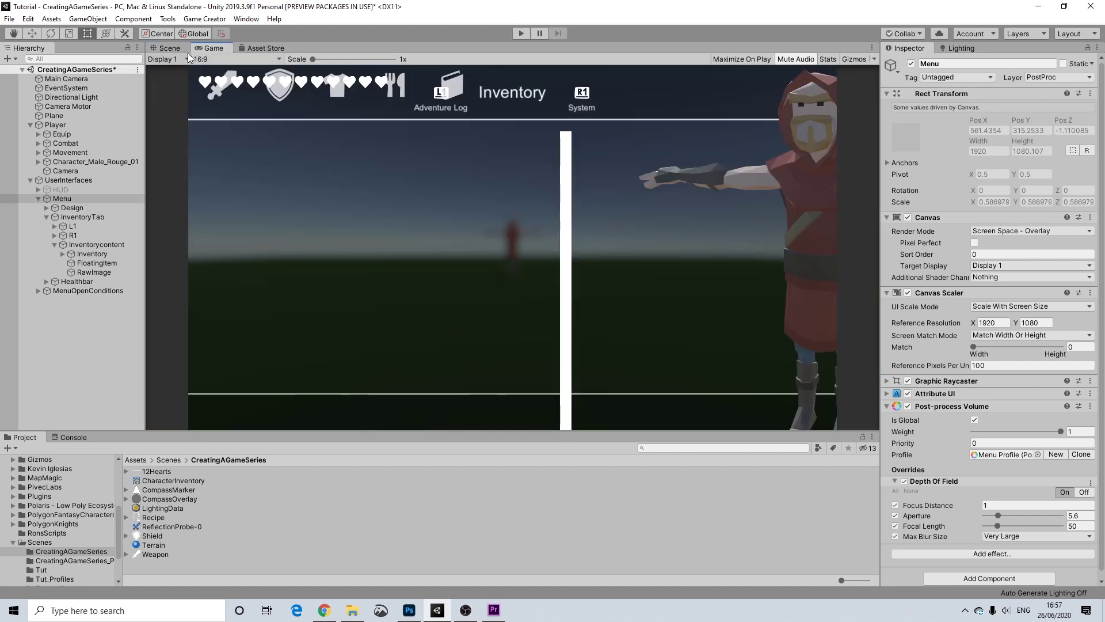
{"action": "left_click", "coordinate": [169, 48]}
{"action": "scroll", "coordinate": [501, 164], "scroll_direction": "down", "scroll_amount": 3}
{"action": "scroll", "coordinate": [499, 179], "scroll_direction": "up", "scroll_amount": 3}
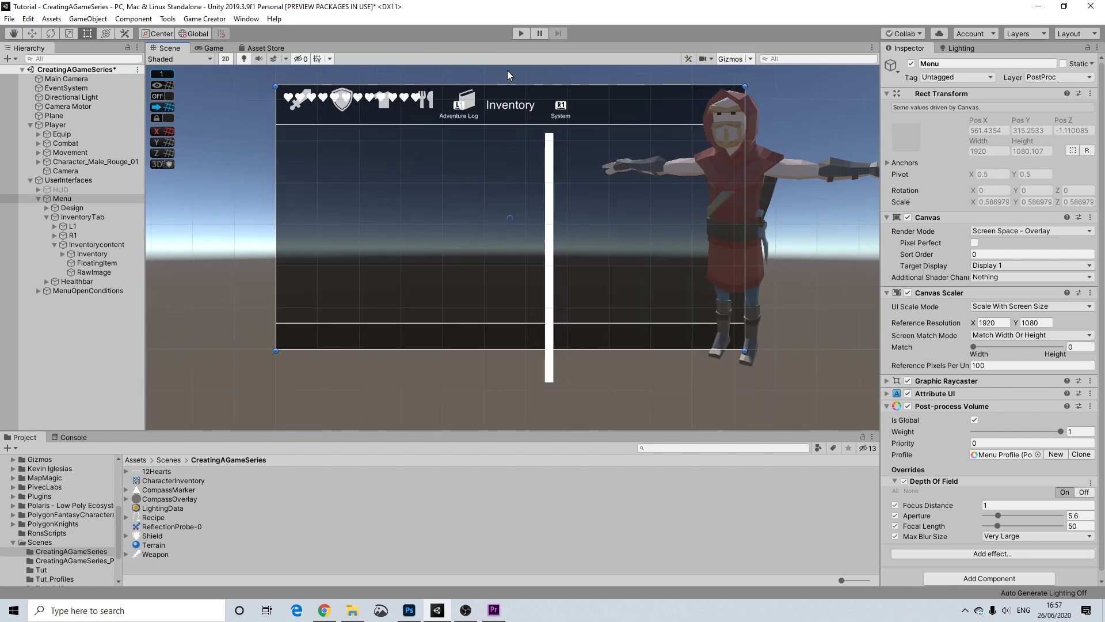
{"action": "left_click", "coordinate": [520, 36]}
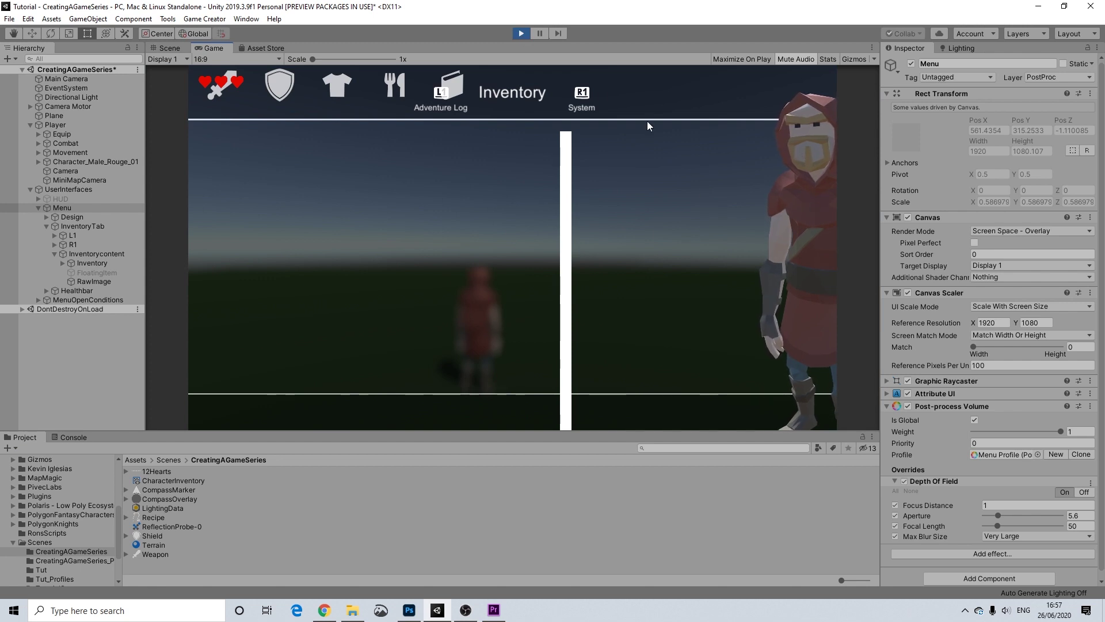
{"action": "left_click", "coordinate": [522, 34]}
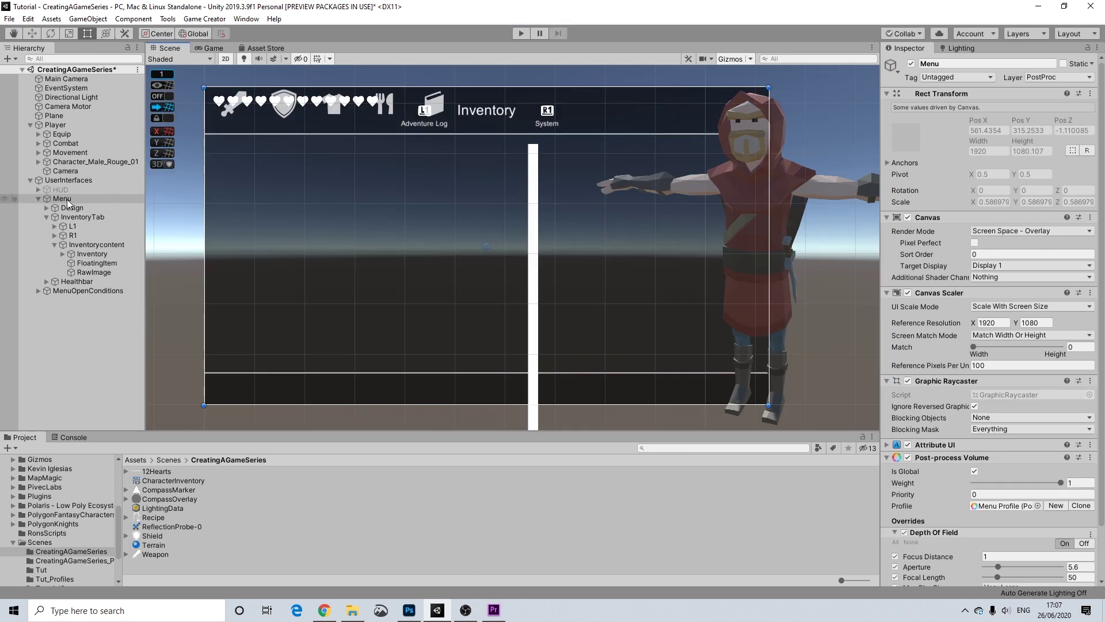
Step: Set the scale of the Inventorycontent object to 1 on the X, Y and Z axes
{"action": "left_click", "coordinate": [67, 200]}
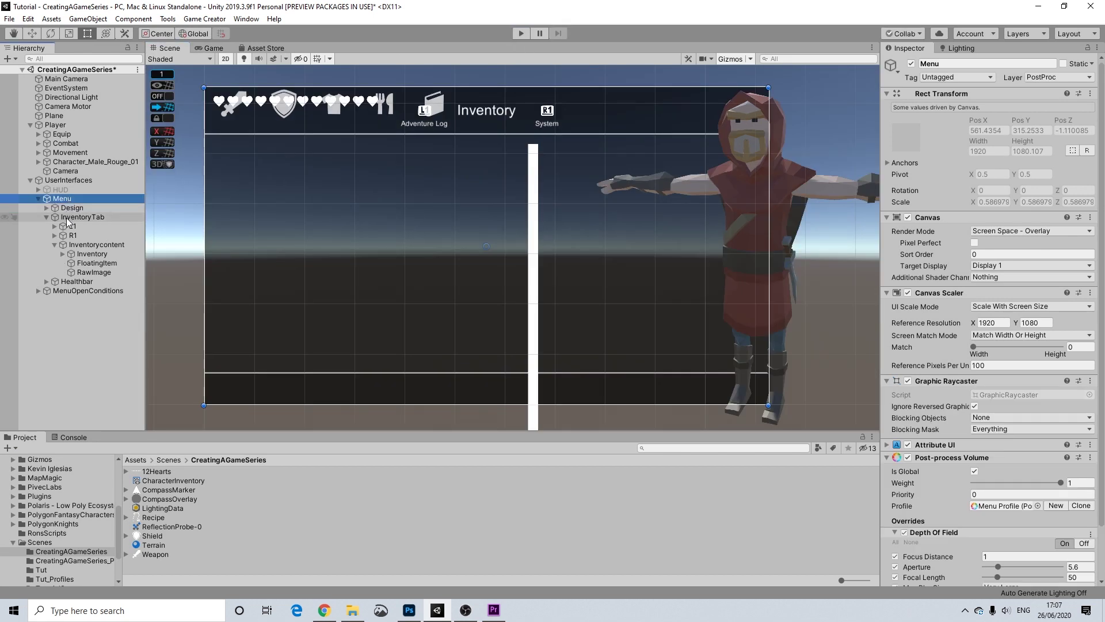
{"action": "left_click", "coordinate": [67, 219]}
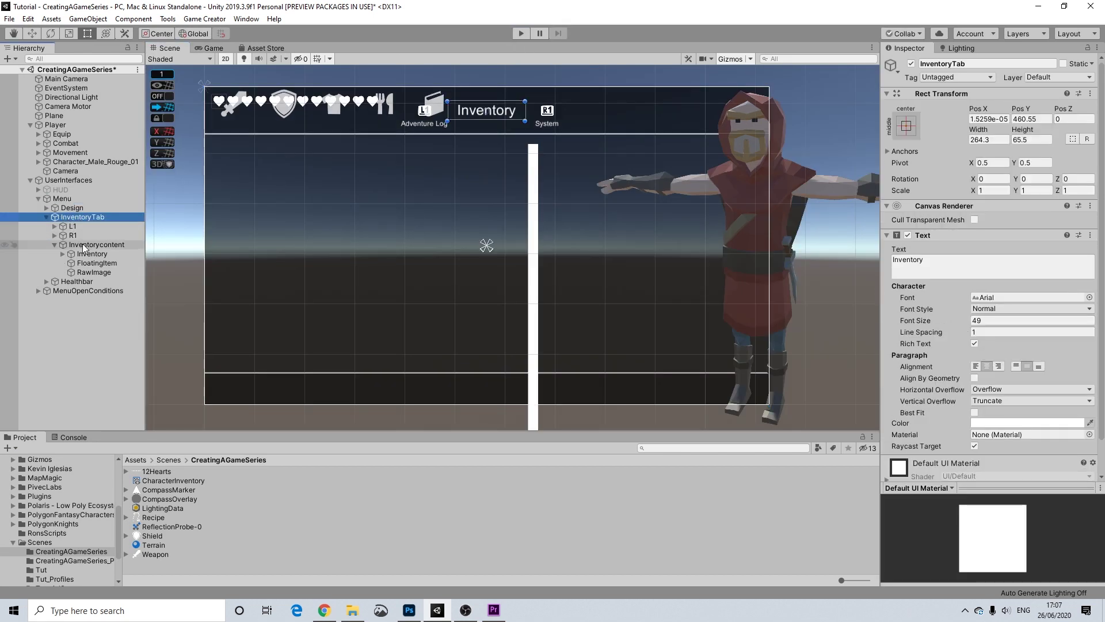
{"action": "left_click", "coordinate": [81, 244]}
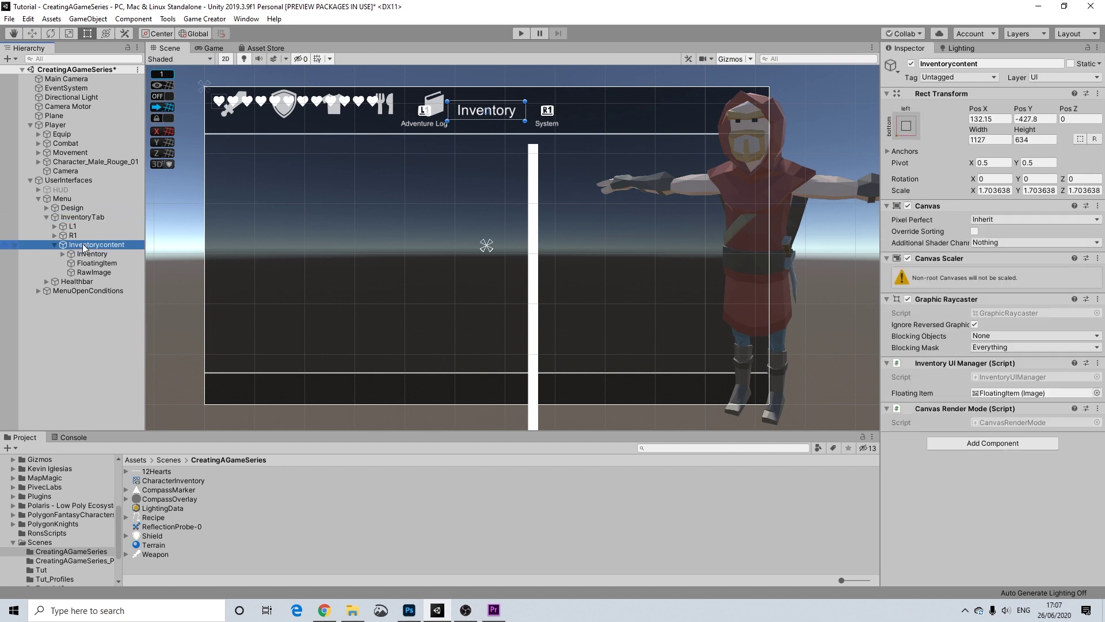
{"action": "scroll", "coordinate": [422, 229], "scroll_direction": "down", "scroll_amount": 3}
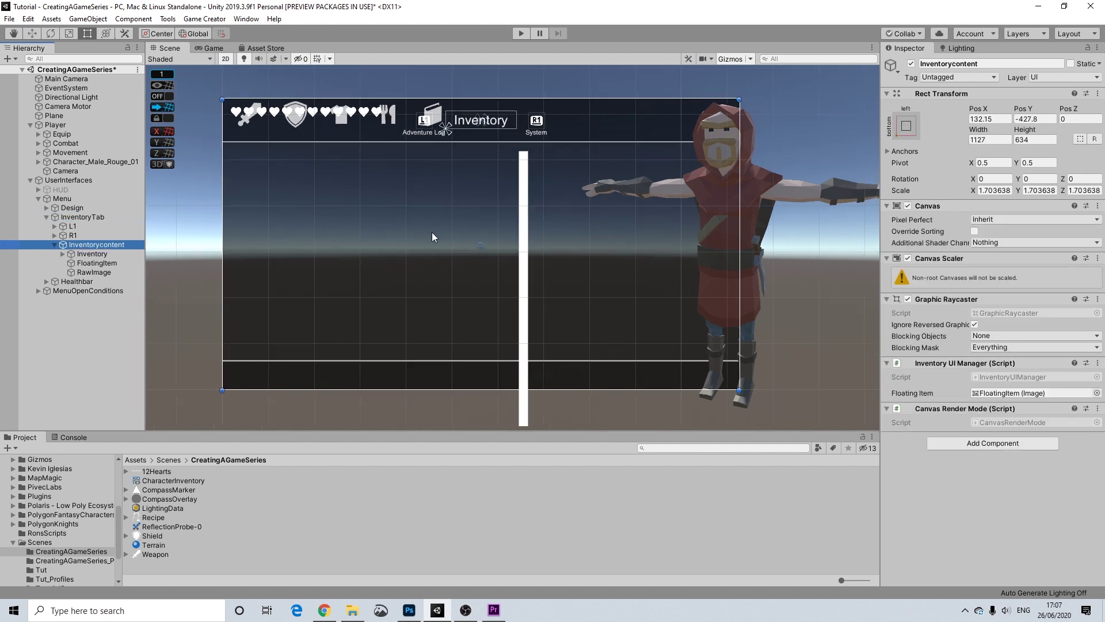
{"action": "scroll", "coordinate": [433, 235], "scroll_direction": "down", "scroll_amount": 1}
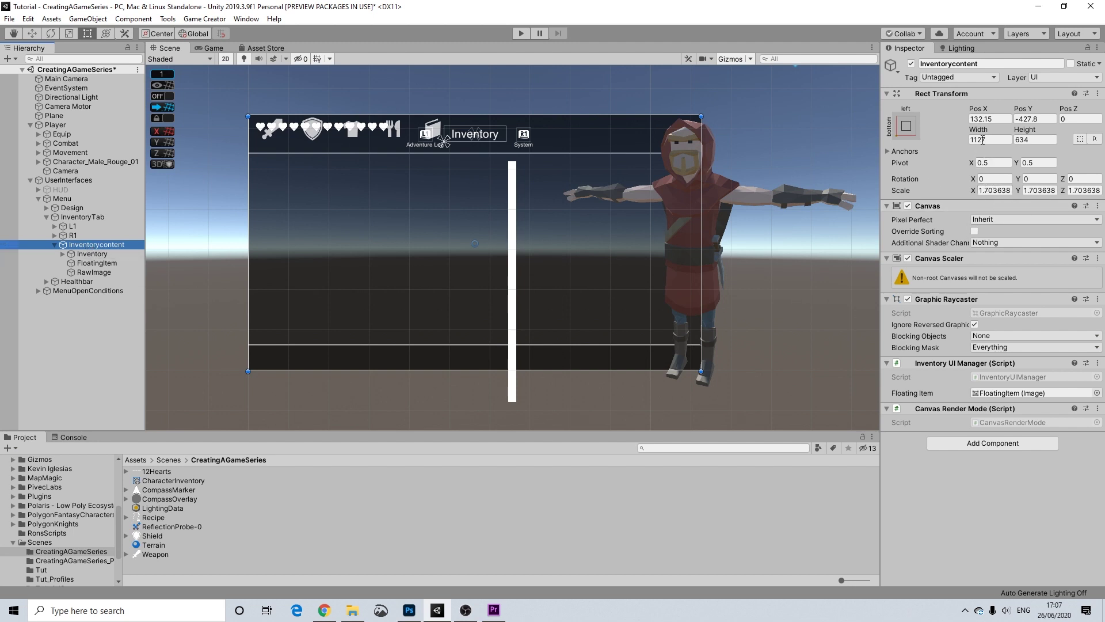
{"action": "left_click", "coordinate": [989, 190]}
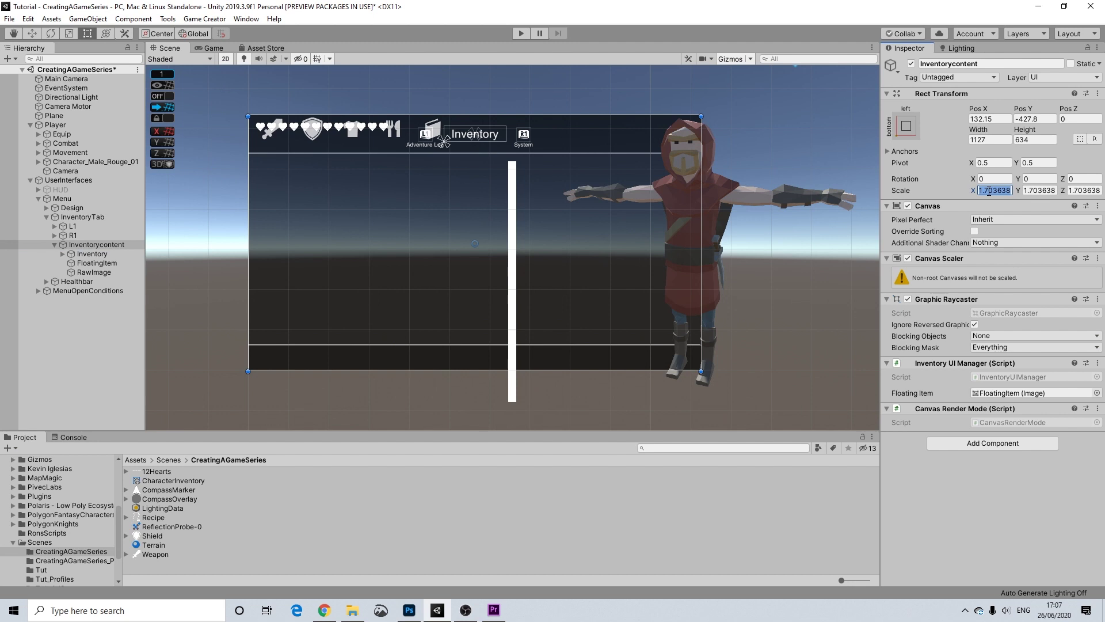
{"action": "type", "text": "0"}
{"action": "left_click", "coordinate": [1029, 192]}
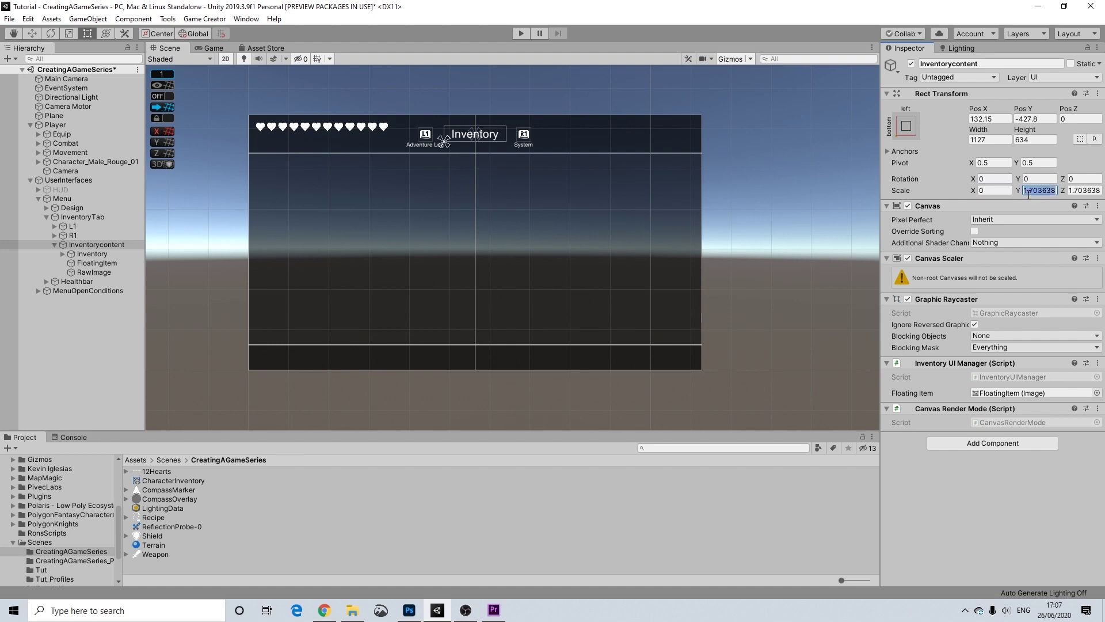
{"action": "left_click", "coordinate": [984, 190]}
{"action": "type", "text": "1"}
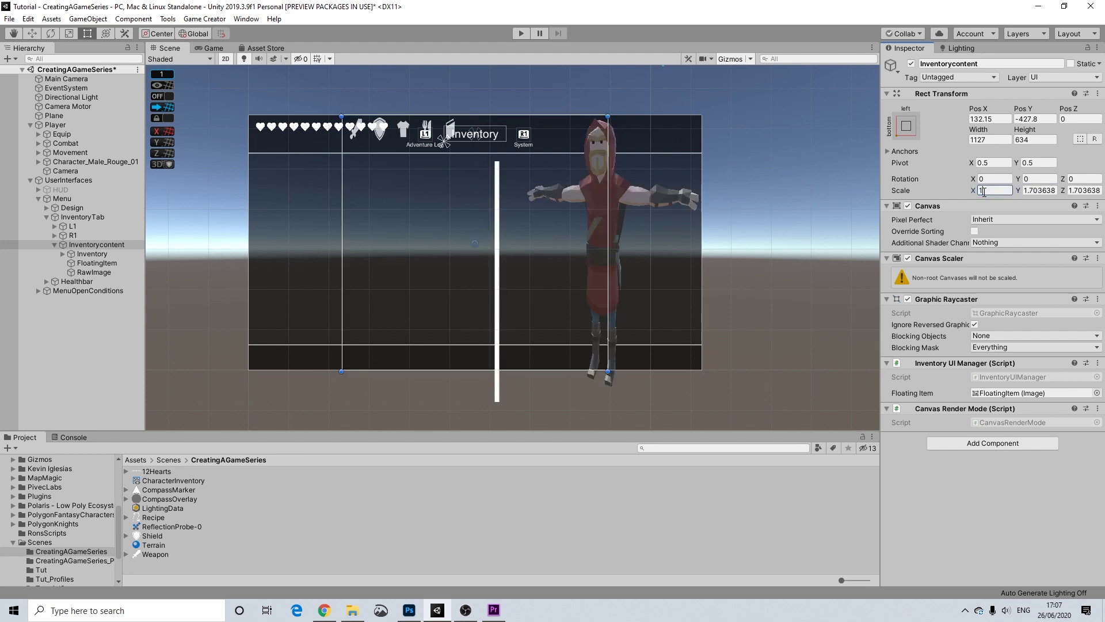
{"action": "left_click", "coordinate": [1029, 192]}
{"action": "type", "text": "1"}
{"action": "left_click", "coordinate": [1084, 191]}
{"action": "type", "text": "1"}
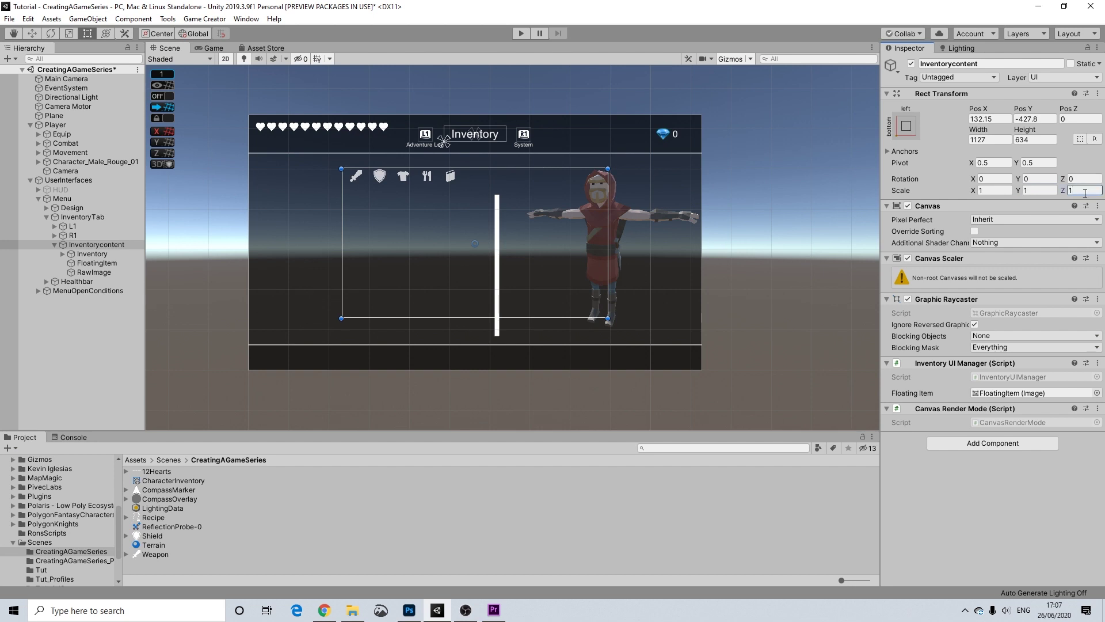
{"action": "left_click", "coordinate": [773, 175]}
{"action": "scroll", "coordinate": [429, 208], "scroll_direction": "up", "scroll_amount": 2}
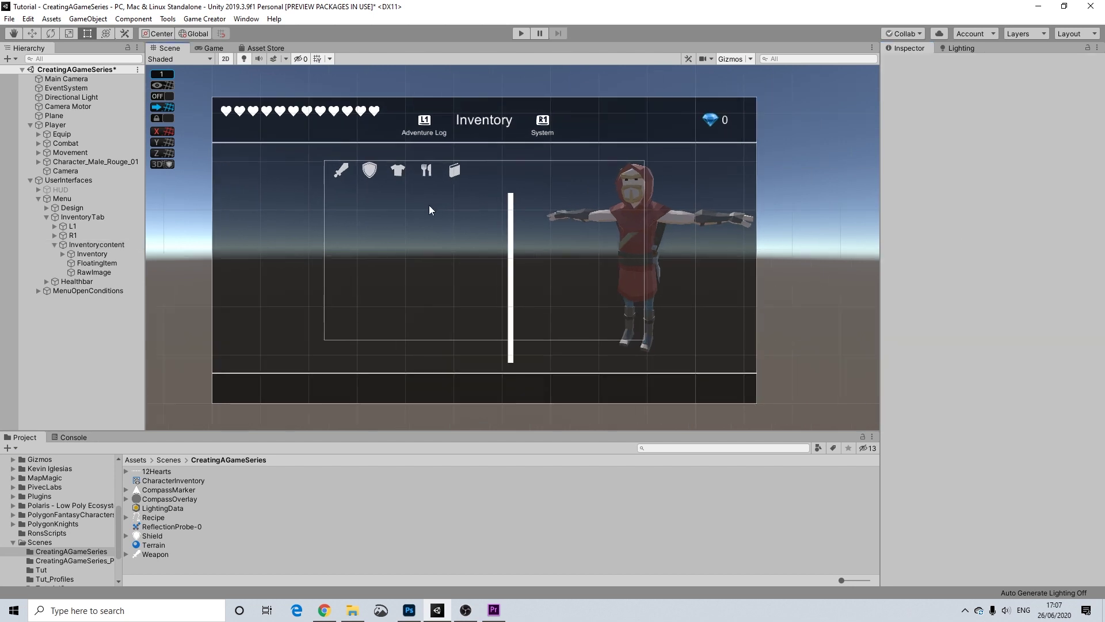
Step: Examine the inventory's Header object and the currency icon and text nested inside it
{"action": "scroll", "coordinate": [488, 224], "scroll_direction": "up", "scroll_amount": 1}
{"action": "left_click", "coordinate": [516, 175]}
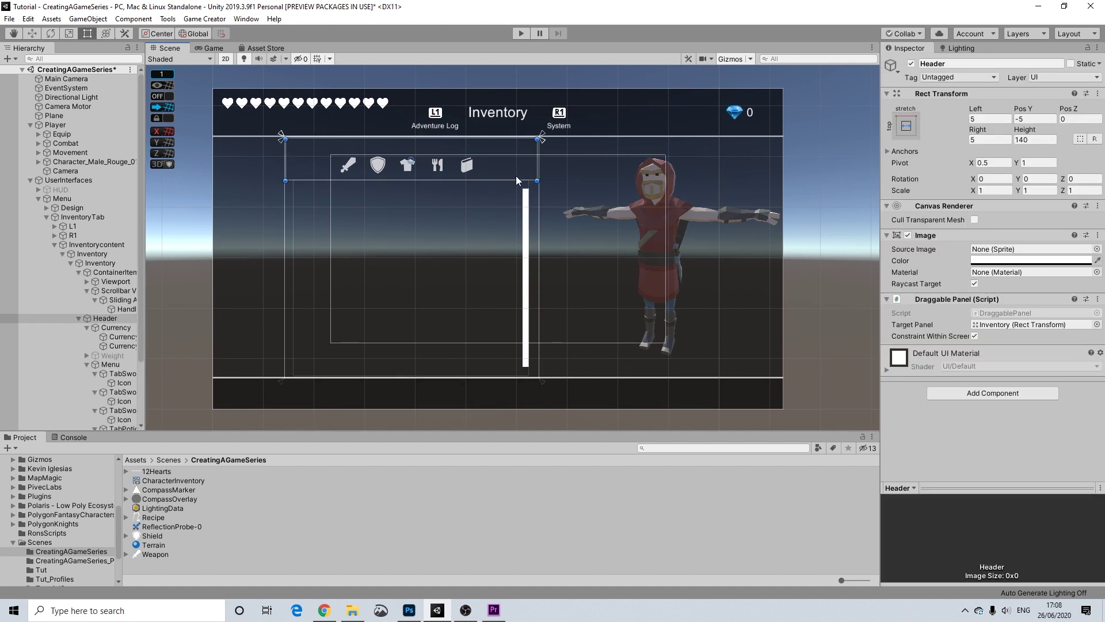
{"action": "left_click", "coordinate": [115, 327]}
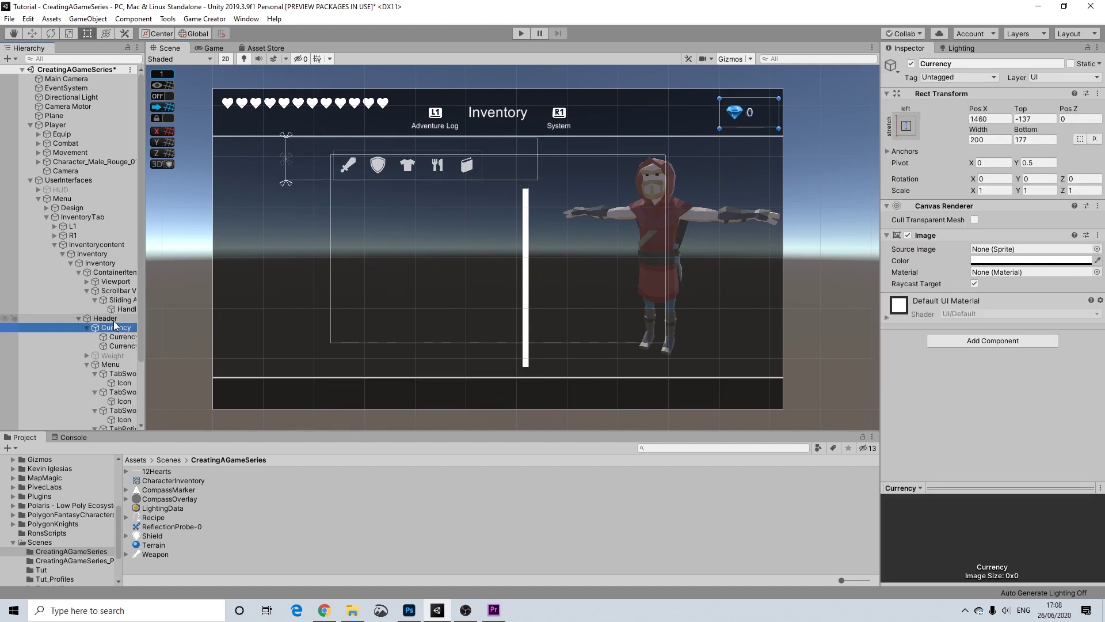
{"action": "left_click", "coordinate": [109, 338]}
{"action": "left_click", "coordinate": [118, 346]}
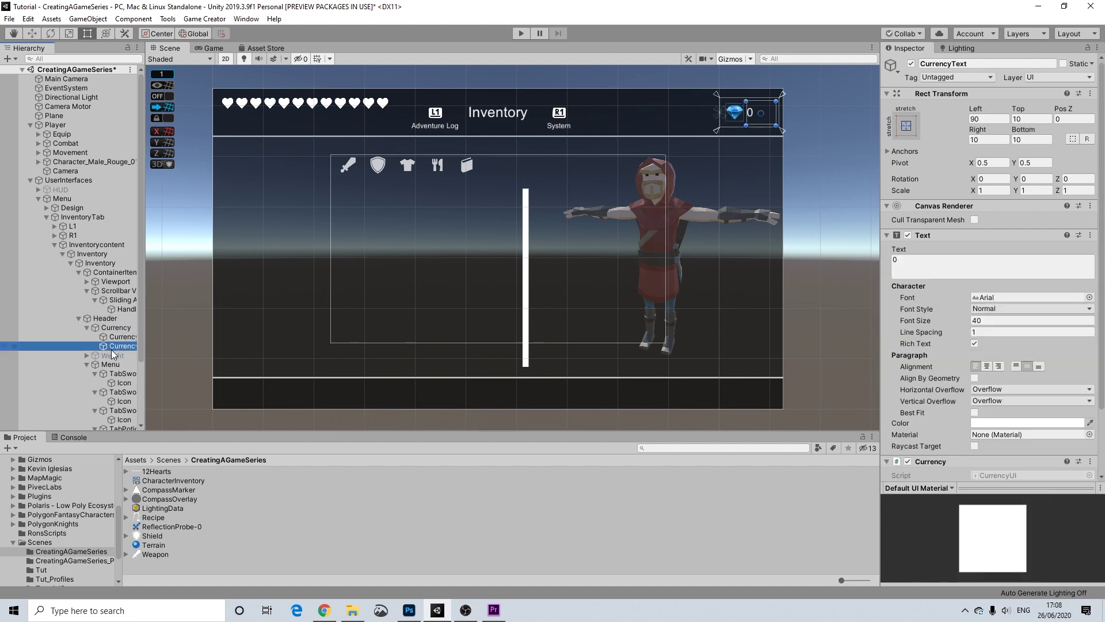
{"action": "scroll", "coordinate": [124, 346], "scroll_direction": "down", "scroll_amount": 3}
{"action": "scroll", "coordinate": [93, 291], "scroll_direction": "down", "scroll_amount": 3}
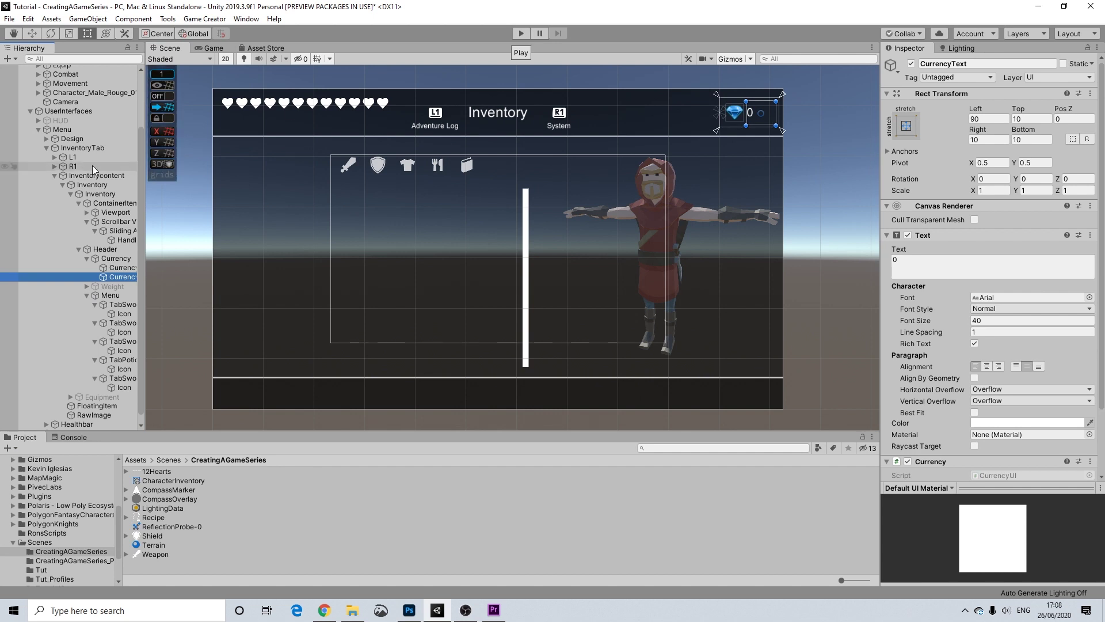
Step: Deactivate the Menu object and activate the HUD object under UserInterfaces
{"action": "left_click", "coordinate": [38, 129]}
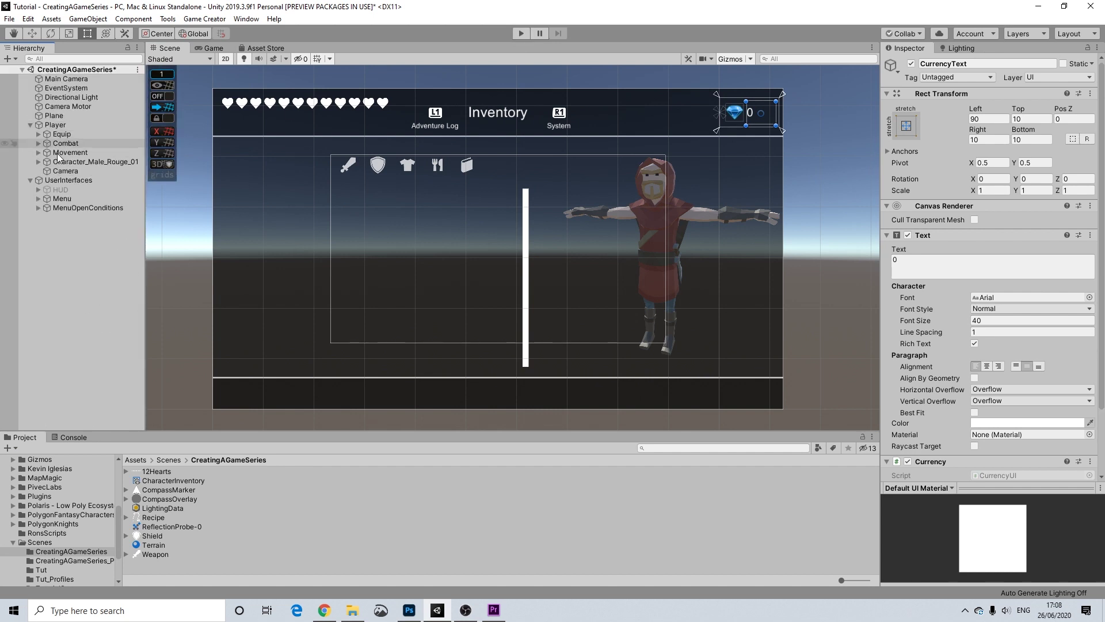
{"action": "left_click", "coordinate": [53, 197]}
{"action": "left_click", "coordinate": [911, 63]}
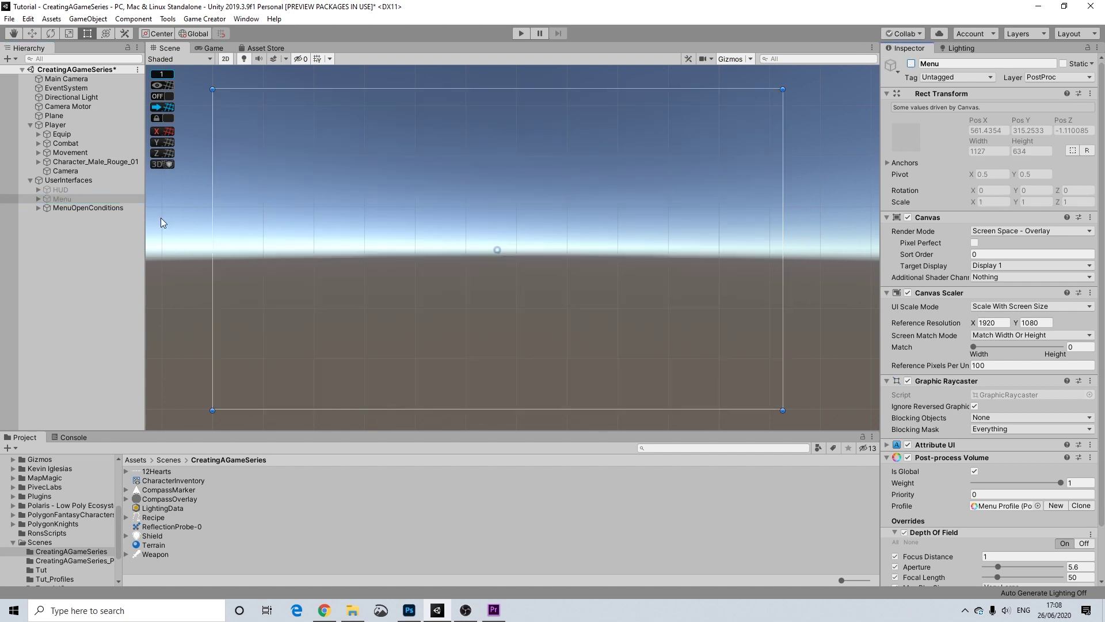
{"action": "left_click", "coordinate": [60, 189]}
{"action": "left_click", "coordinate": [911, 63]}
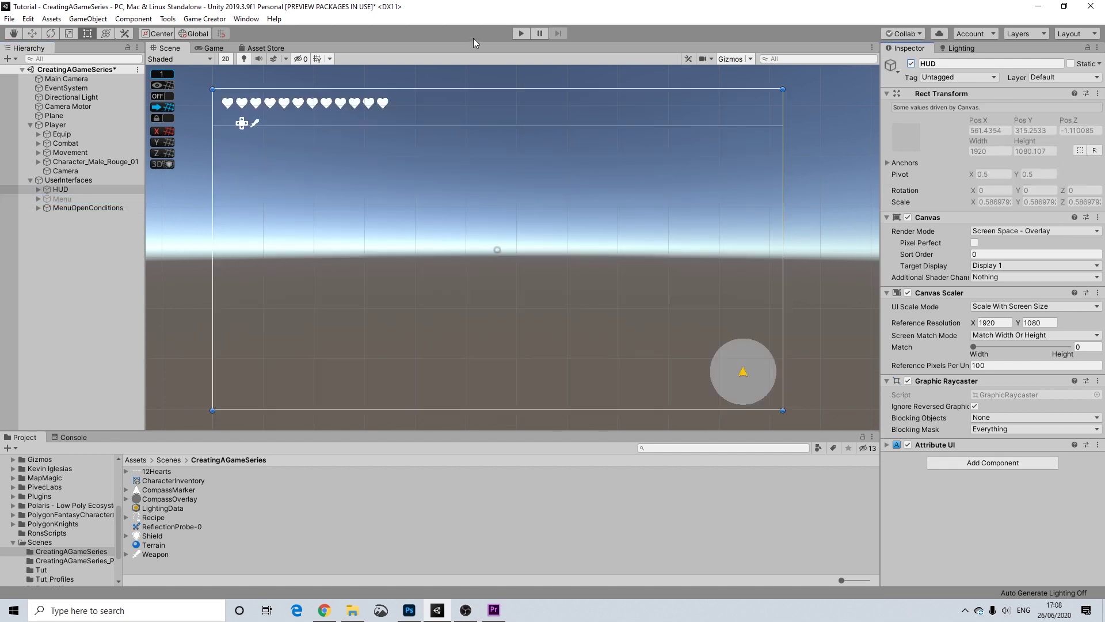
Step: Play test the scene by turning the view and opening the inventory menu, and end the test
{"action": "left_click", "coordinate": [521, 34]}
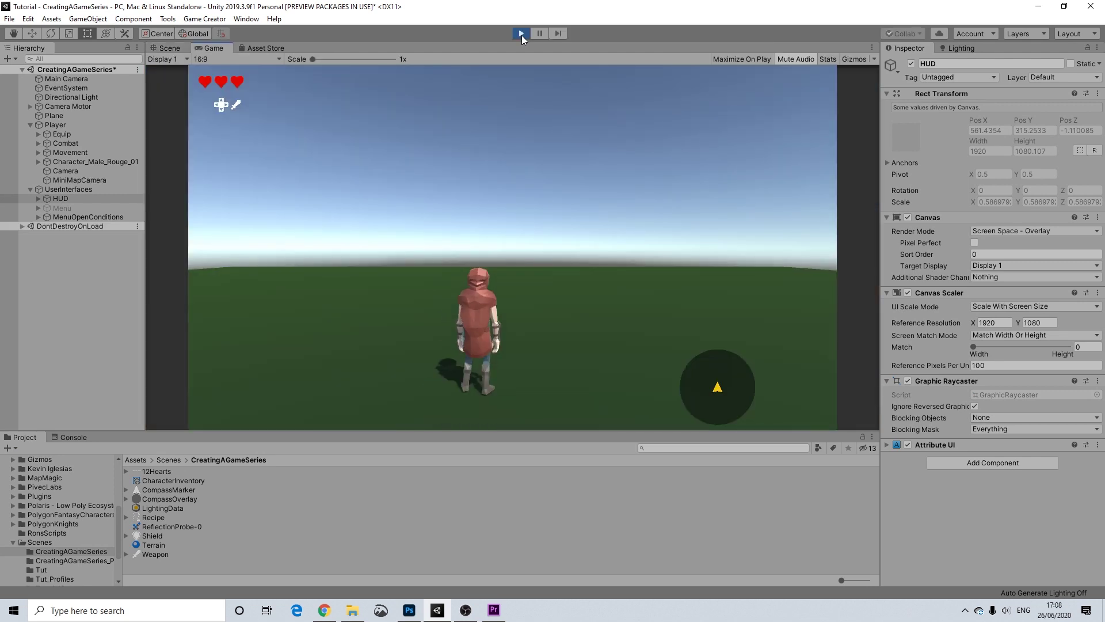
{"action": "key", "text": "d"}
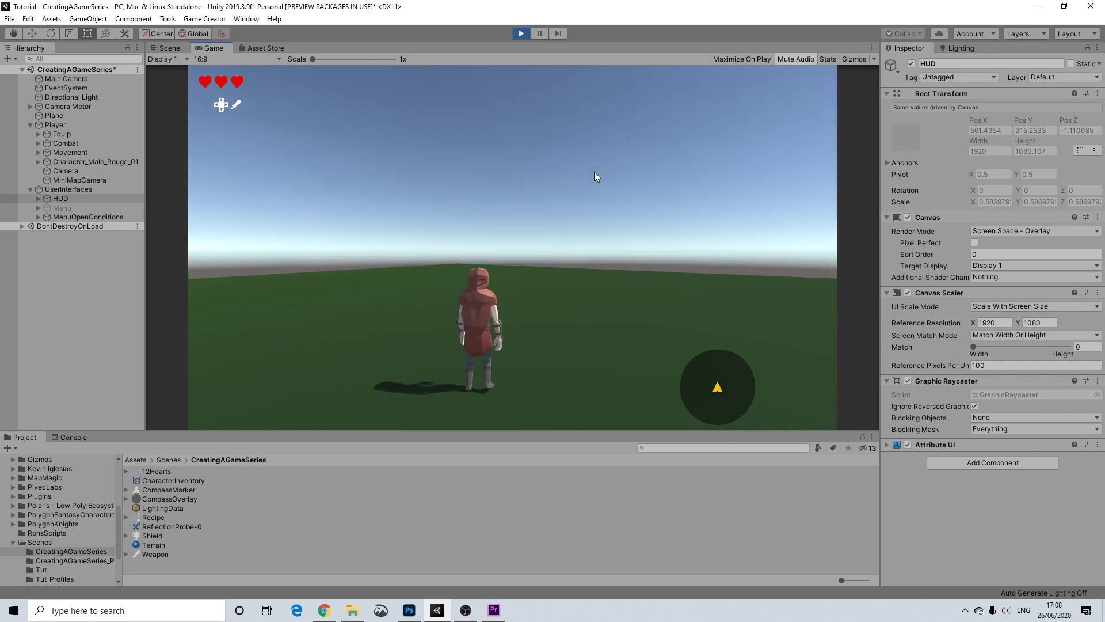
{"action": "key", "text": "i"}
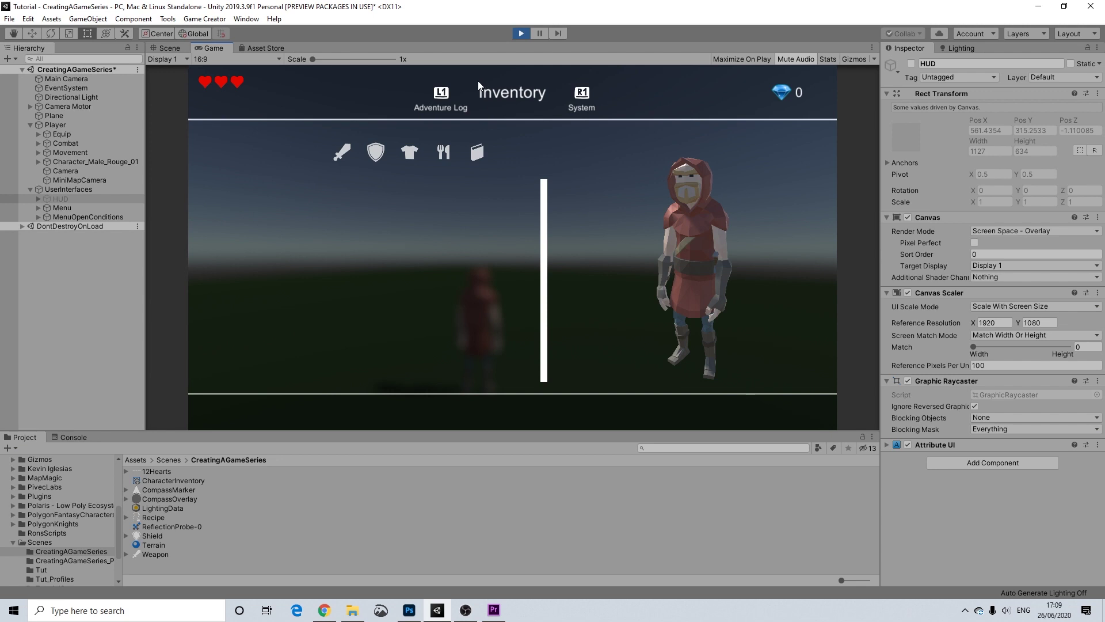
{"action": "left_click", "coordinate": [522, 34]}
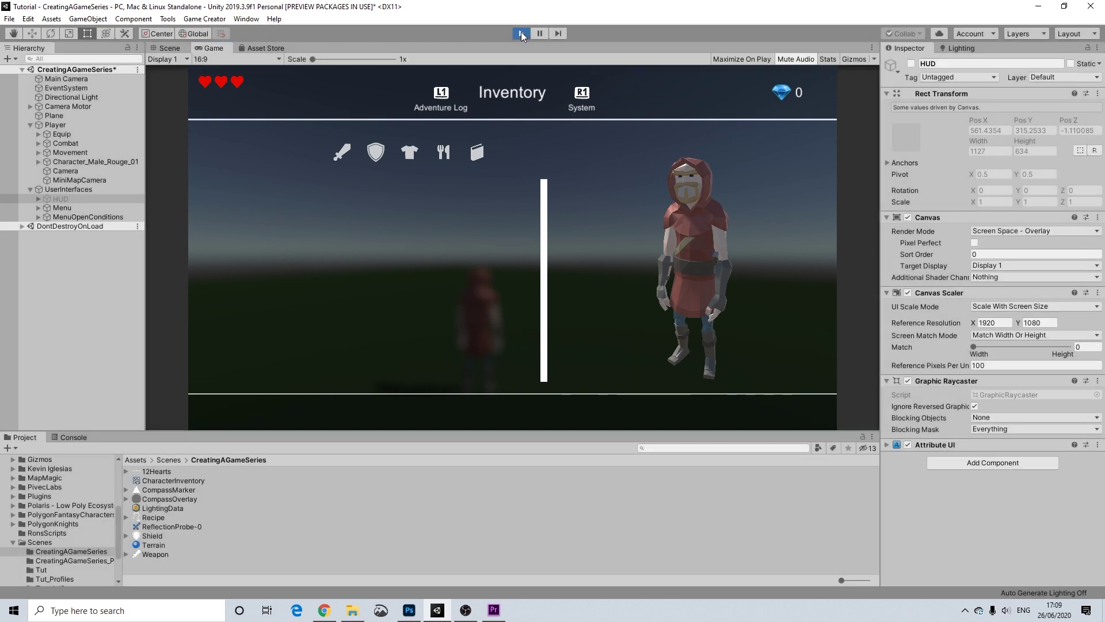
Step: Reactivate the Menu object and expand its hierarchy with the Inventorycontent group collapsed
{"action": "left_click", "coordinate": [62, 198]}
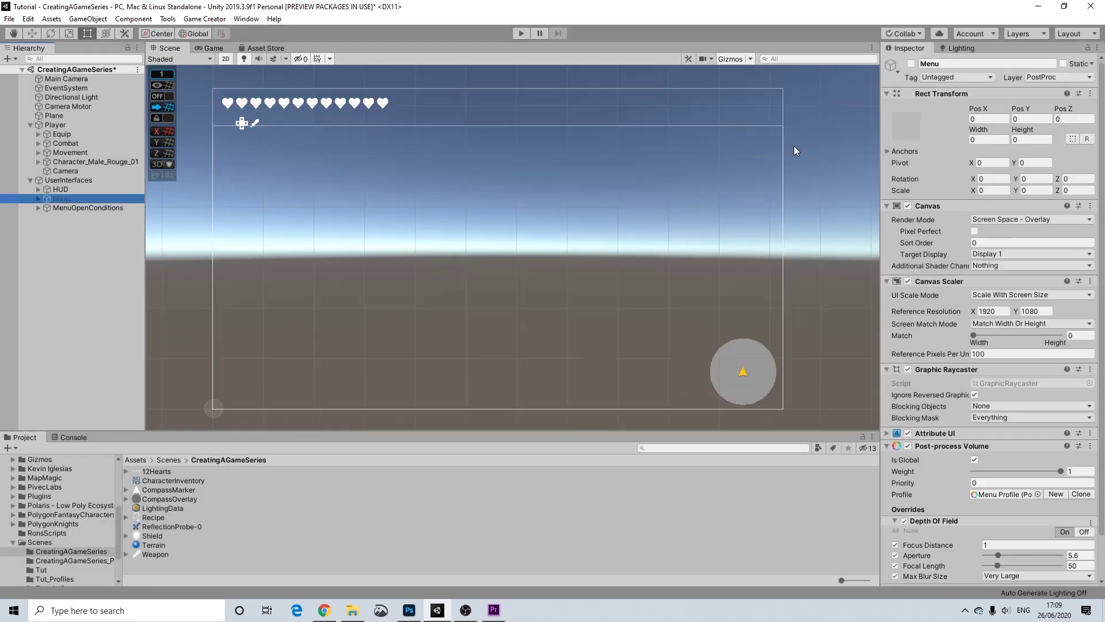
{"action": "left_click", "coordinate": [912, 64]}
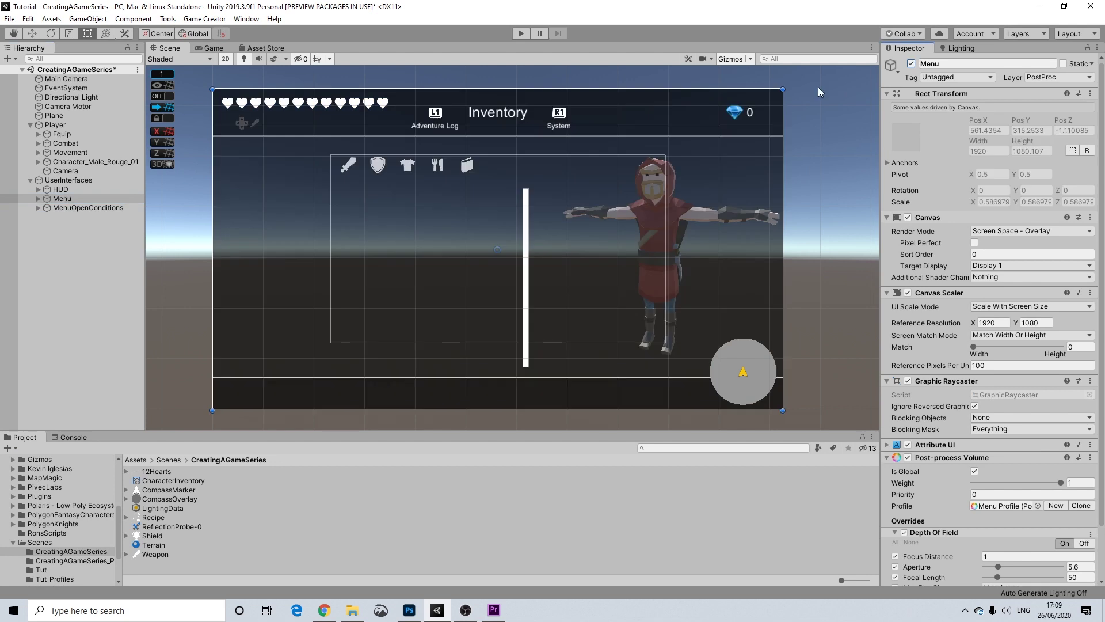
{"action": "left_click", "coordinate": [39, 198]}
{"action": "left_click", "coordinate": [54, 245]}
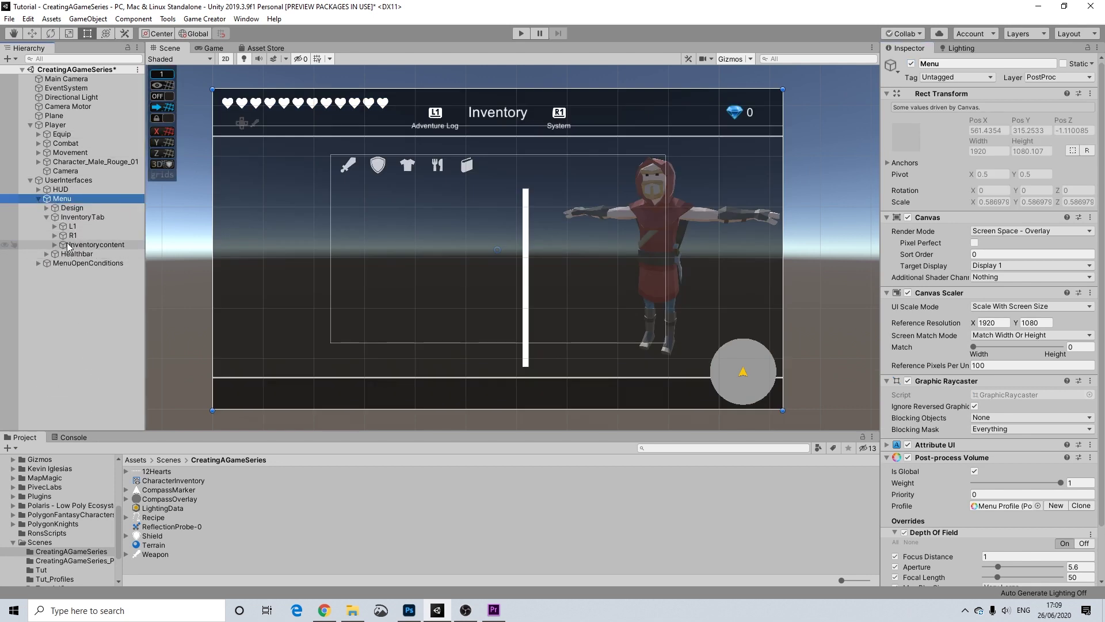
Step: Add a UI Image under InventoryTab, move it above Inventorycontent in the hierarchy and rename it Dots
{"action": "right_click", "coordinate": [75, 218]}
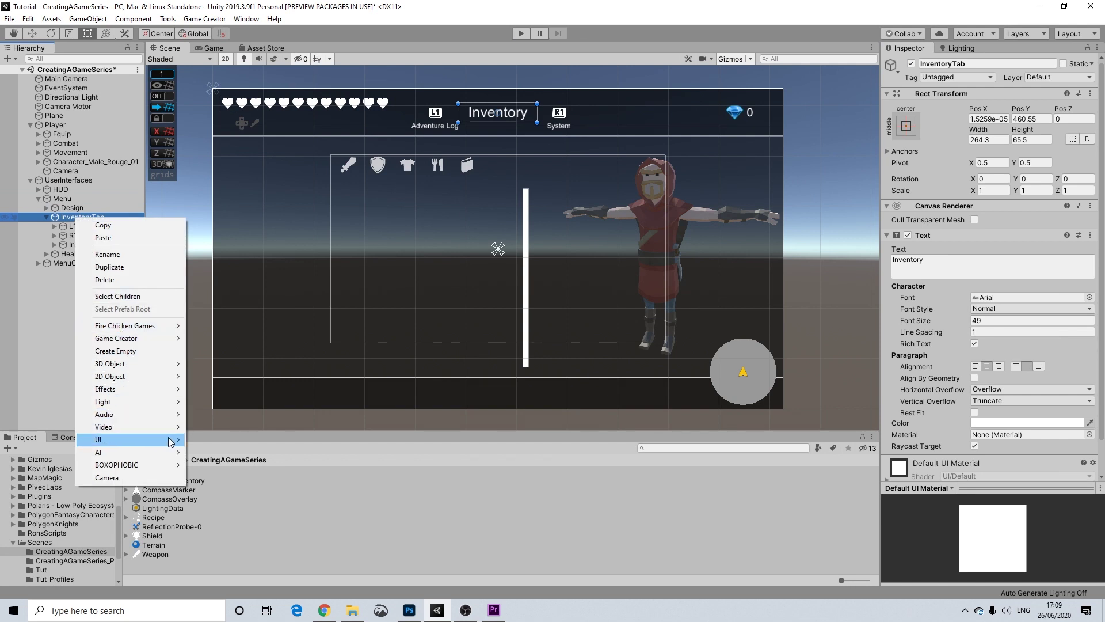
{"action": "mouse_move", "coordinate": [171, 440]}
{"action": "left_click", "coordinate": [216, 263]}
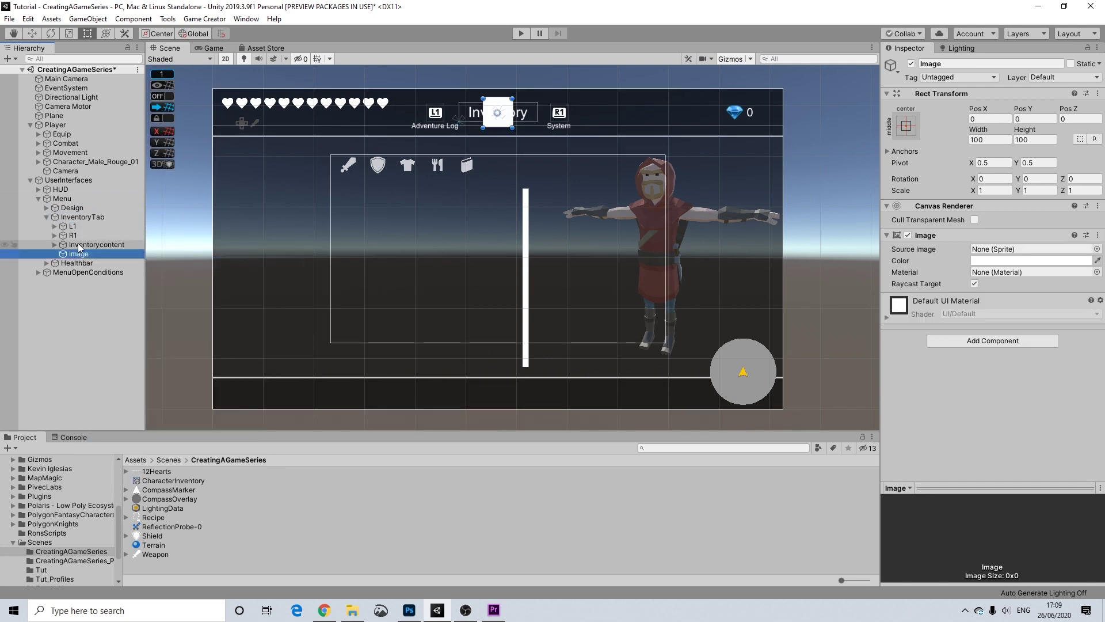
{"action": "left_click_drag", "start_coordinate": [79, 255], "coordinate": [76, 248]}
{"action": "right_click", "coordinate": [76, 246]}
{"action": "left_click", "coordinate": [101, 286]}
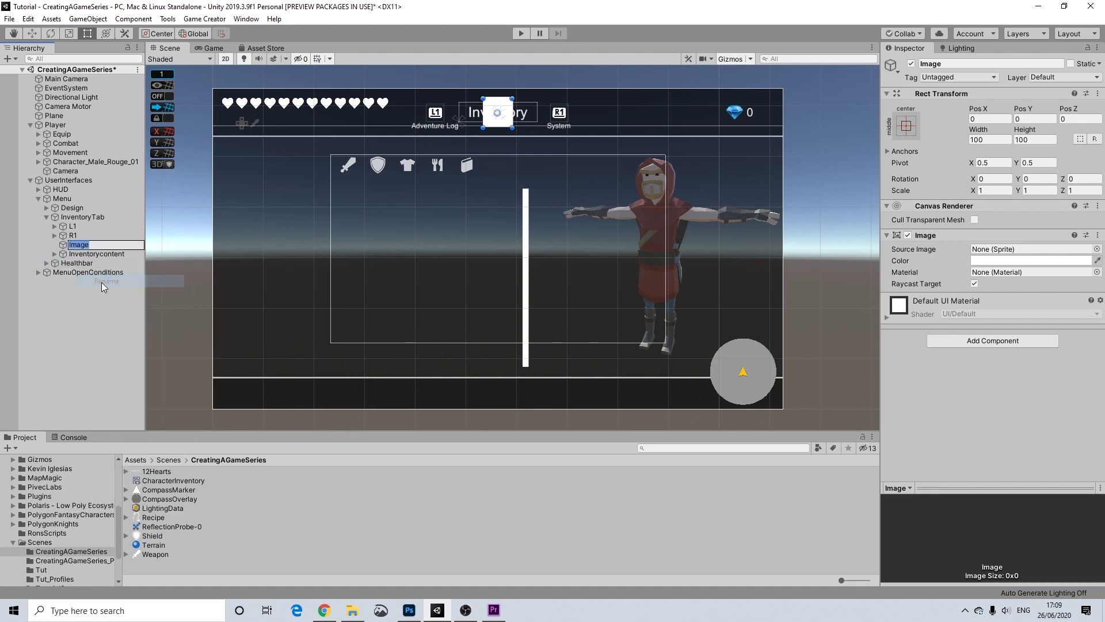
{"action": "type", "text": "Dots"}
{"action": "key", "text": "Return"}
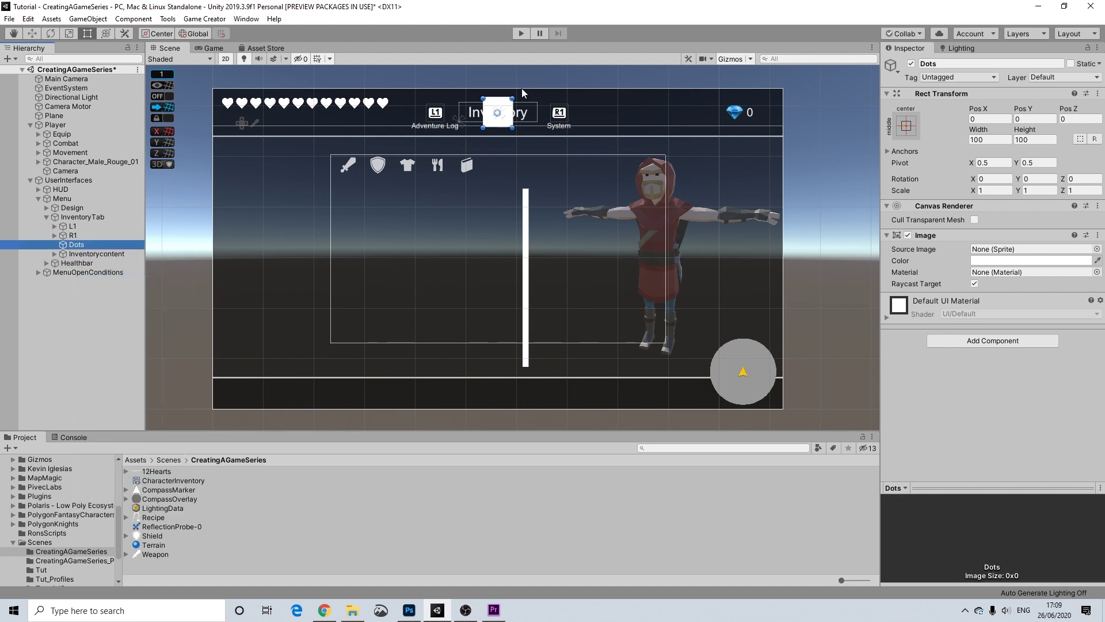
Step: Assign the minimapmask sprite as the source image of the Dots object
{"action": "key", "text": "f"}
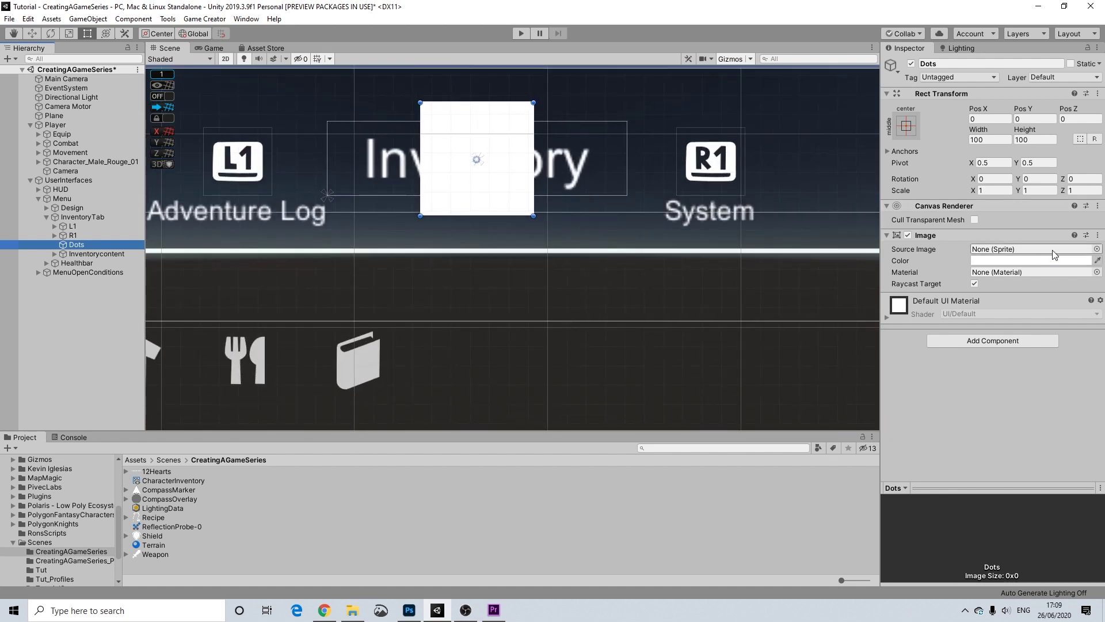
{"action": "left_click", "coordinate": [1096, 249]}
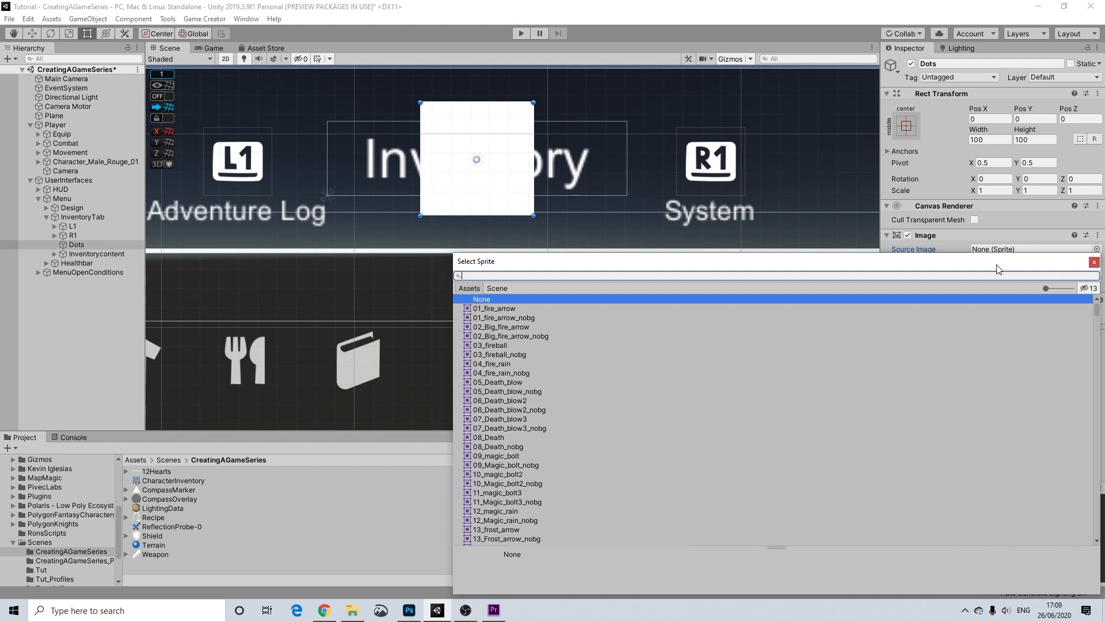
{"action": "type", "text": "ma"}
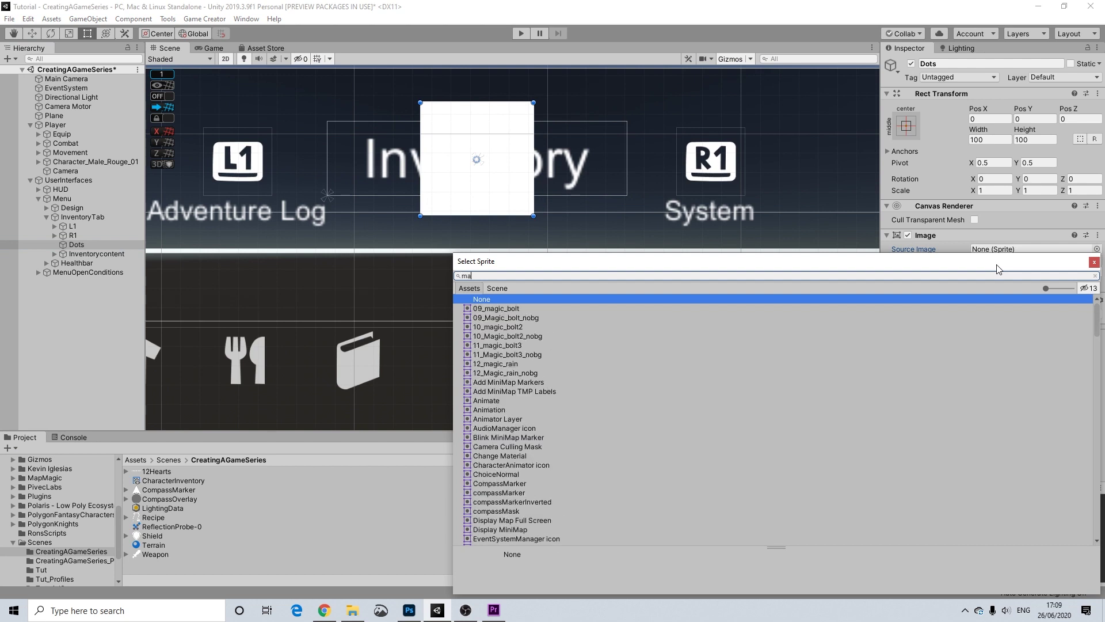
{"action": "key", "text": "BackSpace"}
{"action": "key", "text": "BackSpace"}
{"action": "type", "text": "m"}
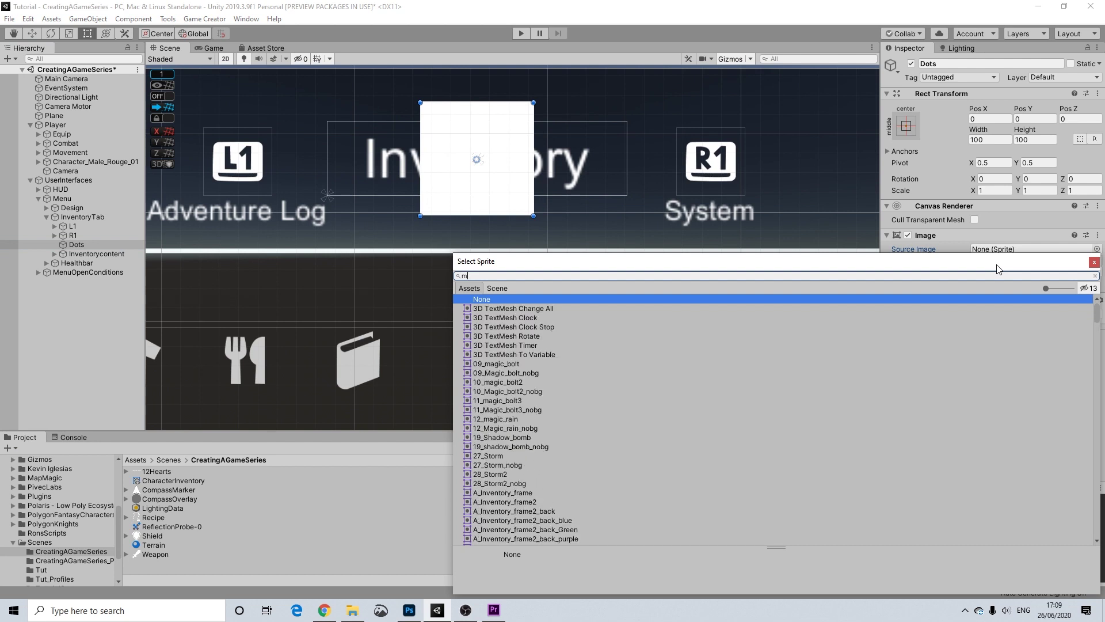
{"action": "type", "text": "ask"}
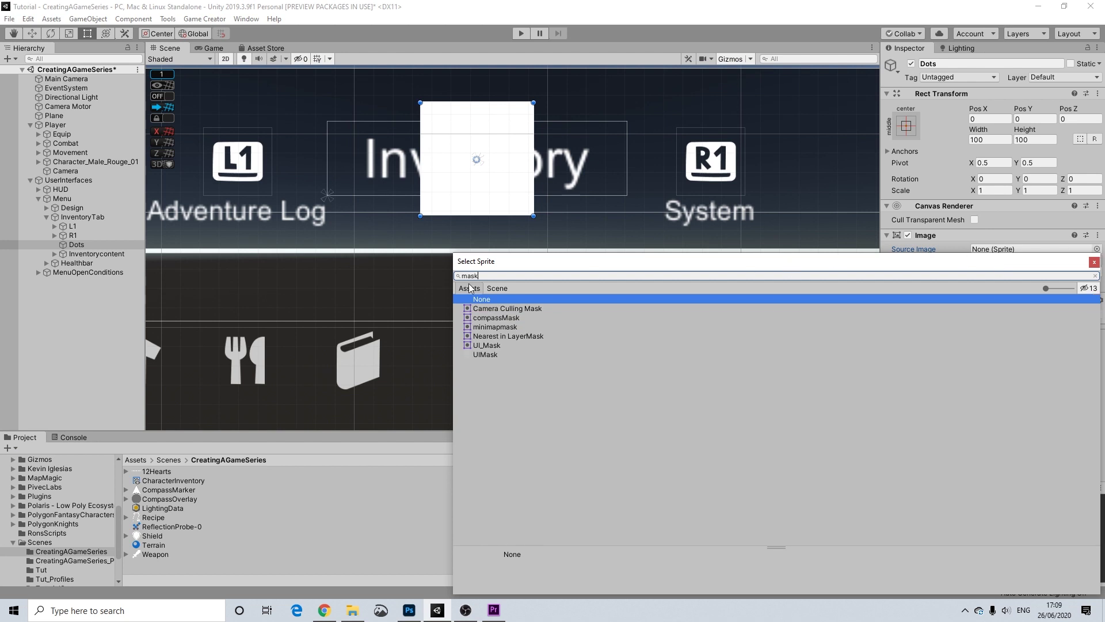
{"action": "left_click", "coordinate": [502, 319]}
{"action": "left_click", "coordinate": [500, 327]}
{"action": "left_click", "coordinate": [506, 319]}
{"action": "left_click", "coordinate": [501, 327]}
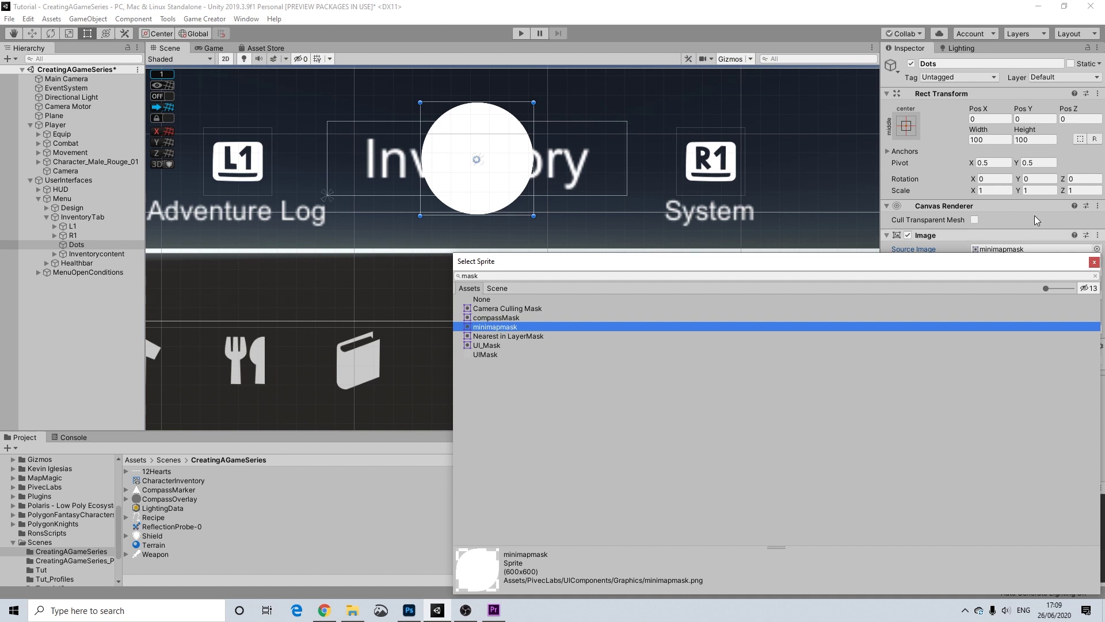
{"action": "left_click", "coordinate": [1095, 262]}
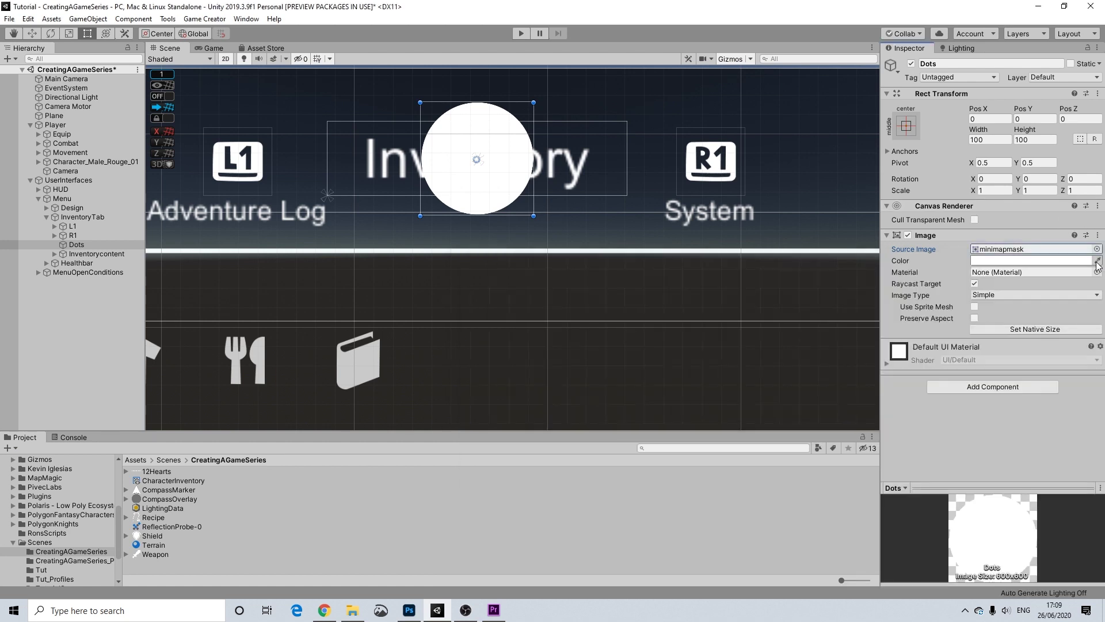
Step: Shrink the Dots circle to about 20 by 20 and centre it below the Inventory title at about Pos Y -45
{"action": "left_click_drag", "start_coordinate": [534, 102], "coordinate": [468, 164]}
{"action": "key", "text": "ctrl+z"}
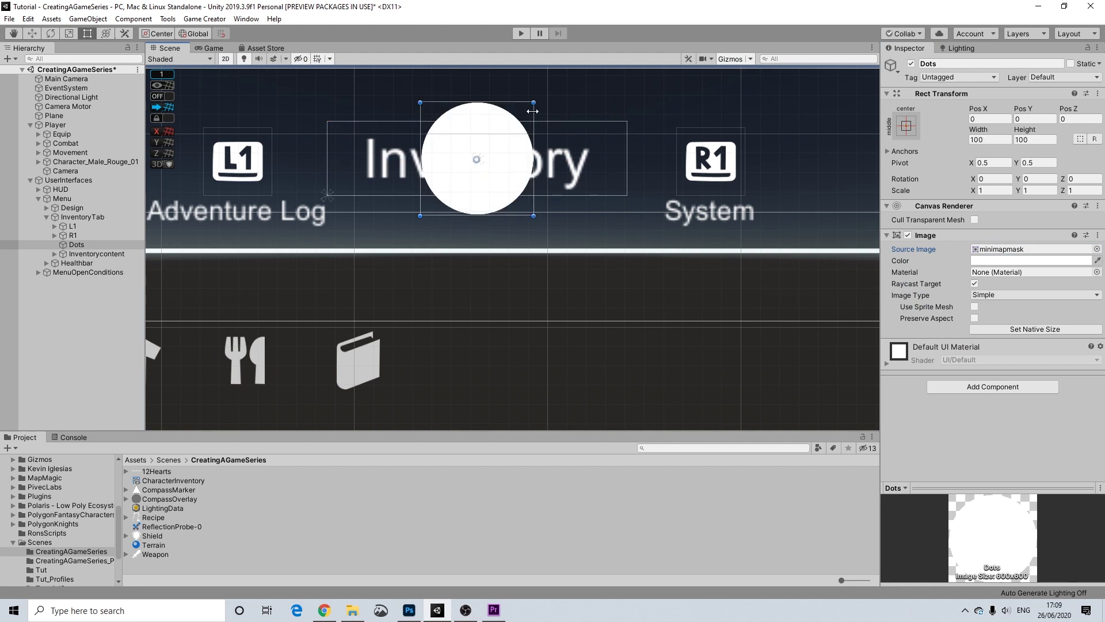
{"action": "left_click_drag", "start_coordinate": [534, 102], "coordinate": [489, 211]}
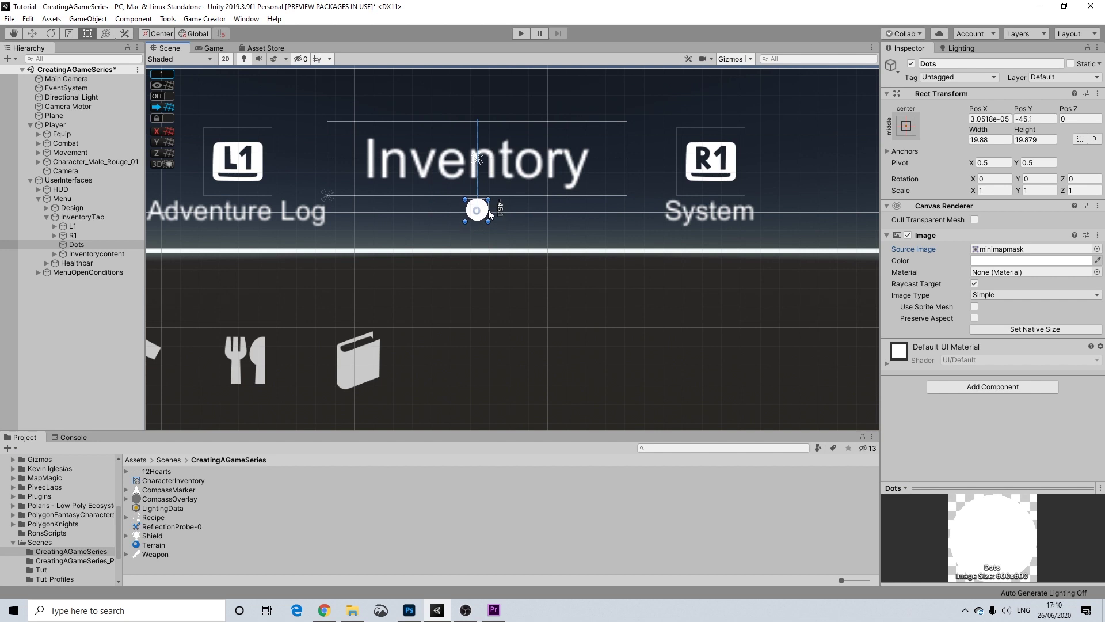
{"action": "left_click_drag", "start_coordinate": [489, 214], "coordinate": [490, 214]}
Step: Duplicate the dot to its left at Pos X -22.4 and set the copy's width and height to 16
{"action": "key", "text": "ctrl+d"}
{"action": "left_click_drag", "start_coordinate": [485, 215], "coordinate": [459, 214]}
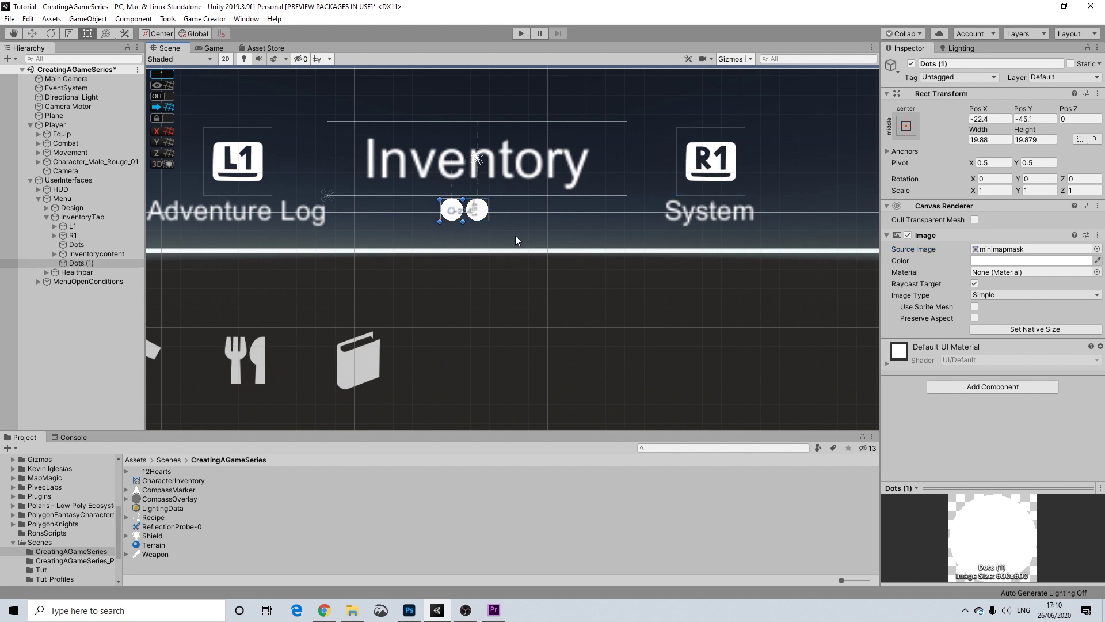
{"action": "left_click", "coordinate": [990, 140]}
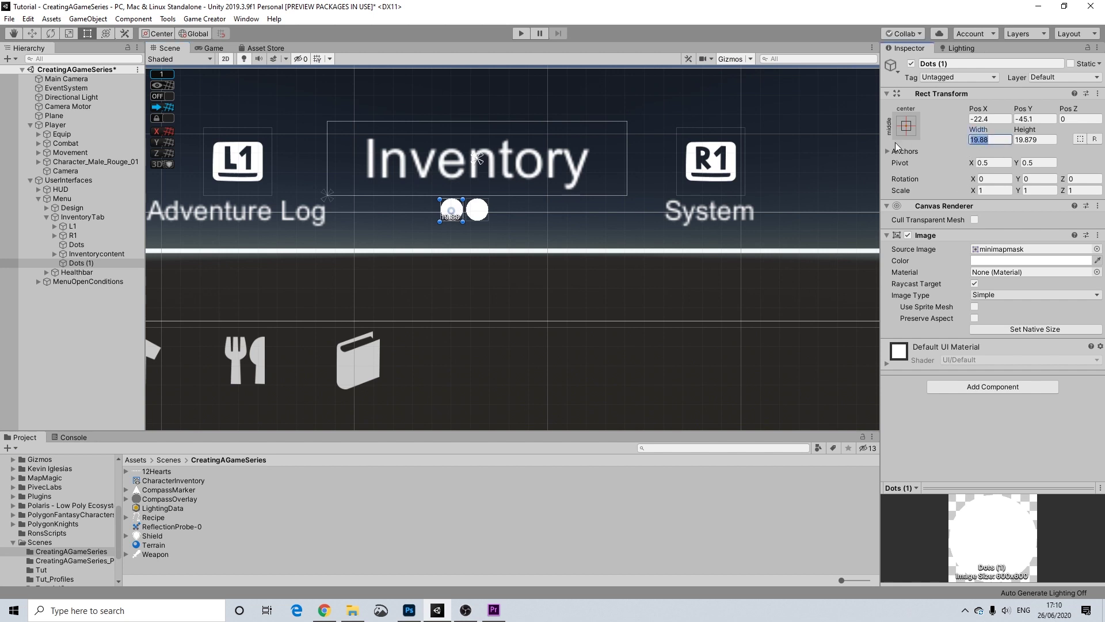
{"action": "type", "text": "16"}
{"action": "left_click", "coordinate": [1027, 140]}
{"action": "type", "text": "16"}
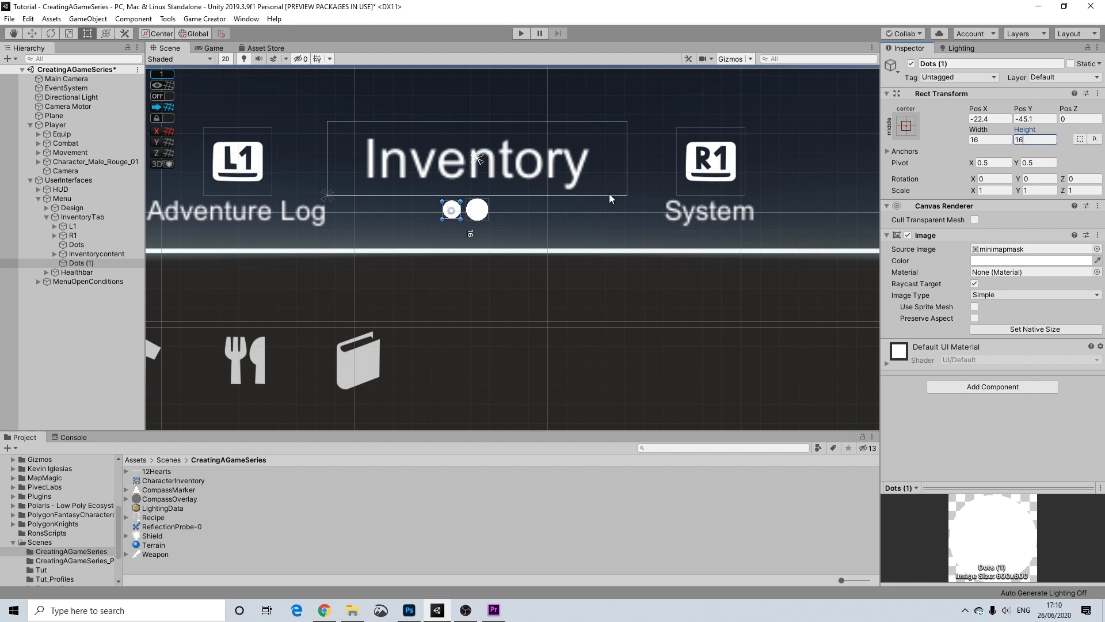
Step: Lower the left dot's colour alpha to 52
{"action": "left_click", "coordinate": [1030, 261]}
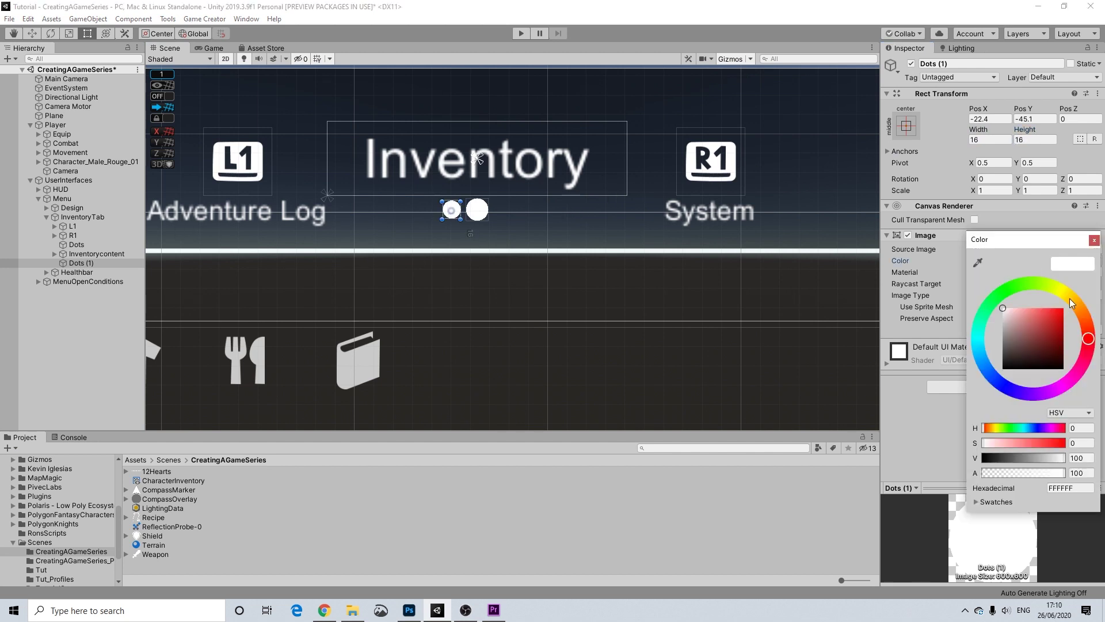
{"action": "left_click_drag", "start_coordinate": [1047, 474], "coordinate": [1023, 474]}
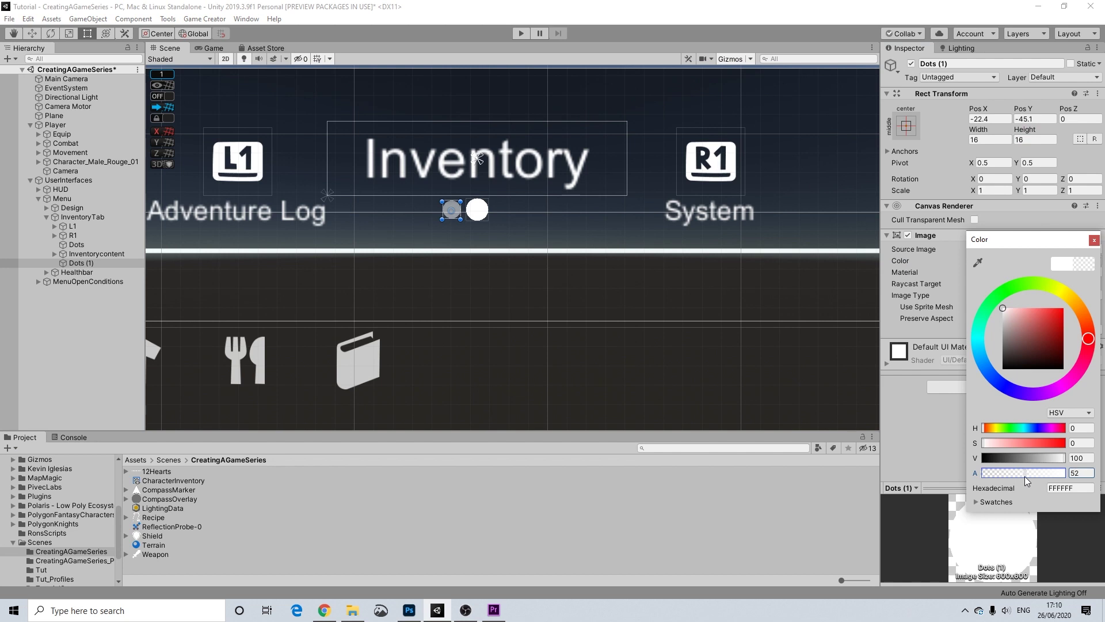
{"action": "left_click", "coordinate": [1095, 240]}
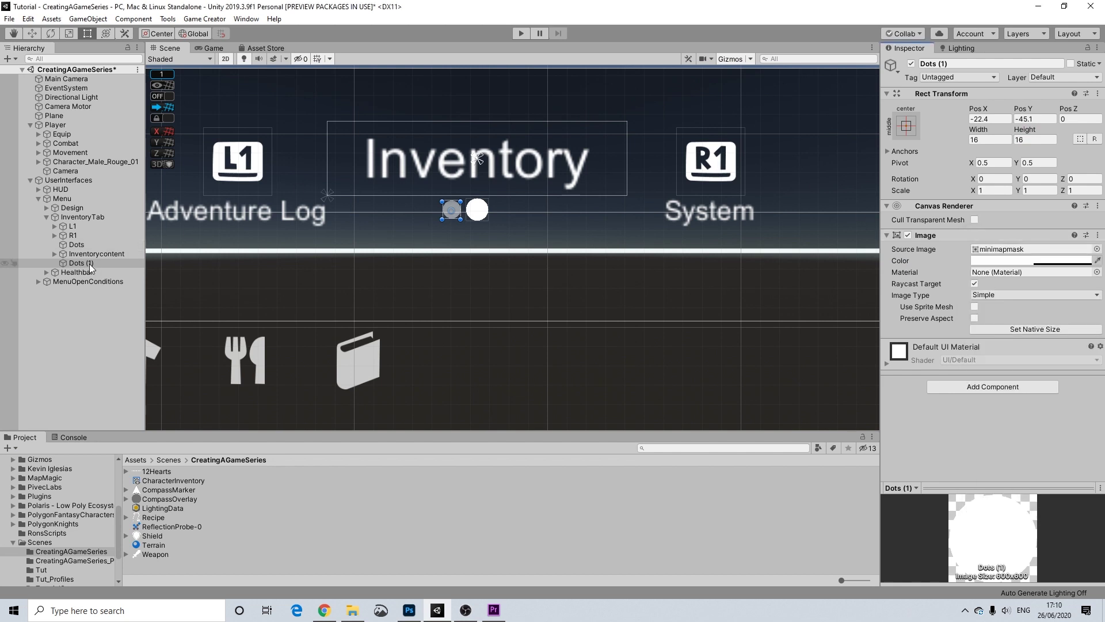
Step: Duplicate the semi-transparent dot and place the copy to the right of the centre dot at Pos X 22.4
{"action": "left_click", "coordinate": [92, 263]}
{"action": "key", "text": "ctrl+d"}
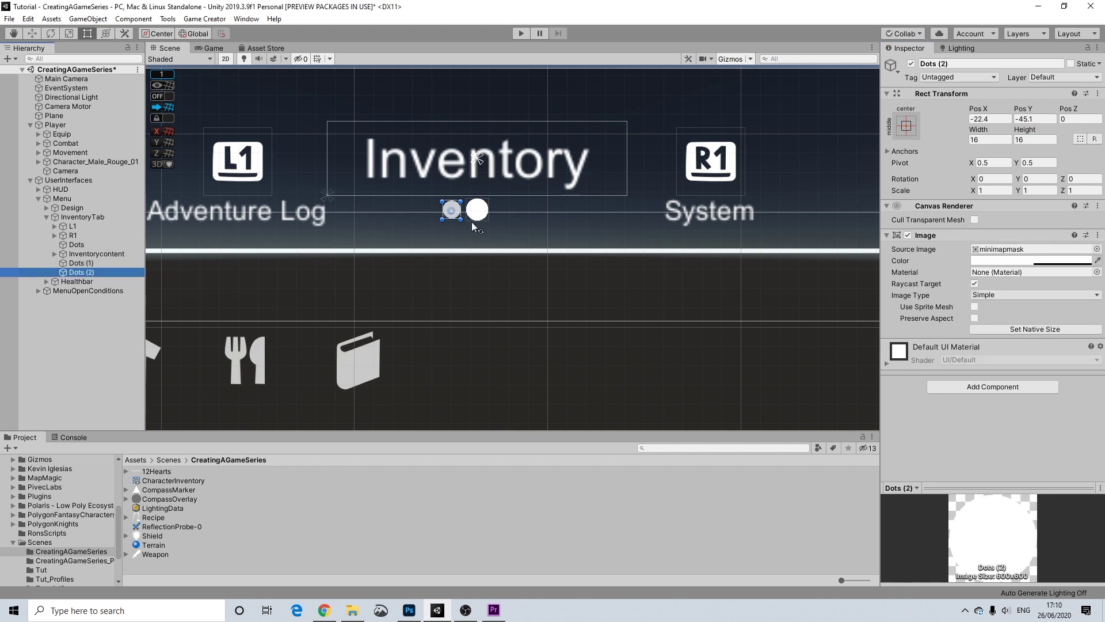
{"action": "left_click_drag", "start_coordinate": [457, 212], "coordinate": [512, 207]}
{"action": "scroll", "coordinate": [510, 211], "scroll_direction": "up", "scroll_amount": 5}
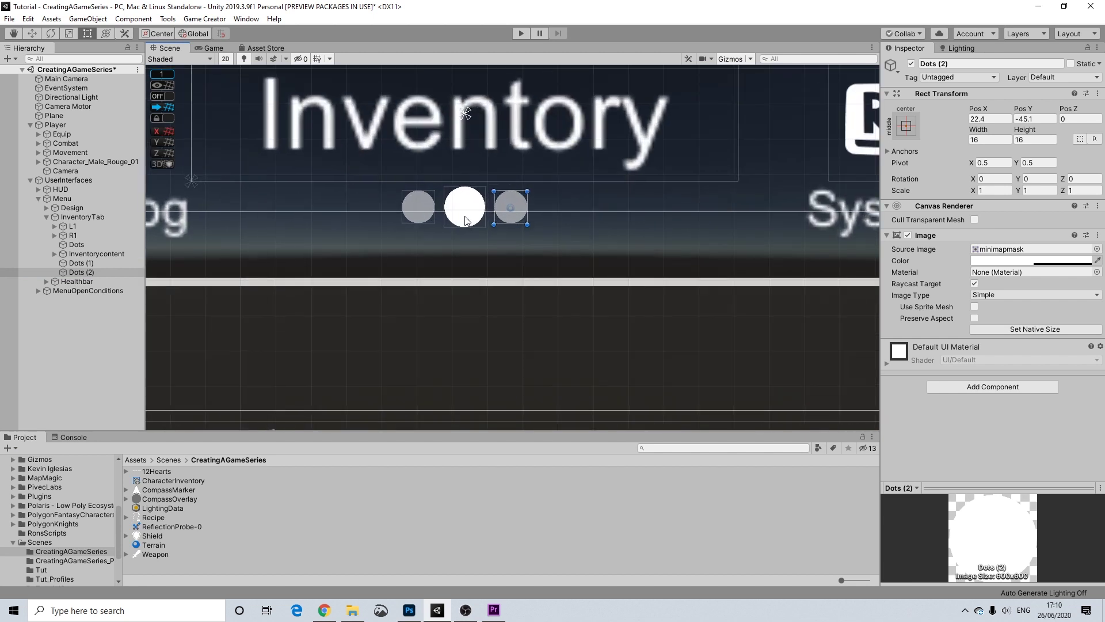
Step: Nest the two semi-transparent side dots under the centre Dots object in InventoryTab
{"action": "scroll", "coordinate": [486, 233], "scroll_direction": "down", "scroll_amount": 5}
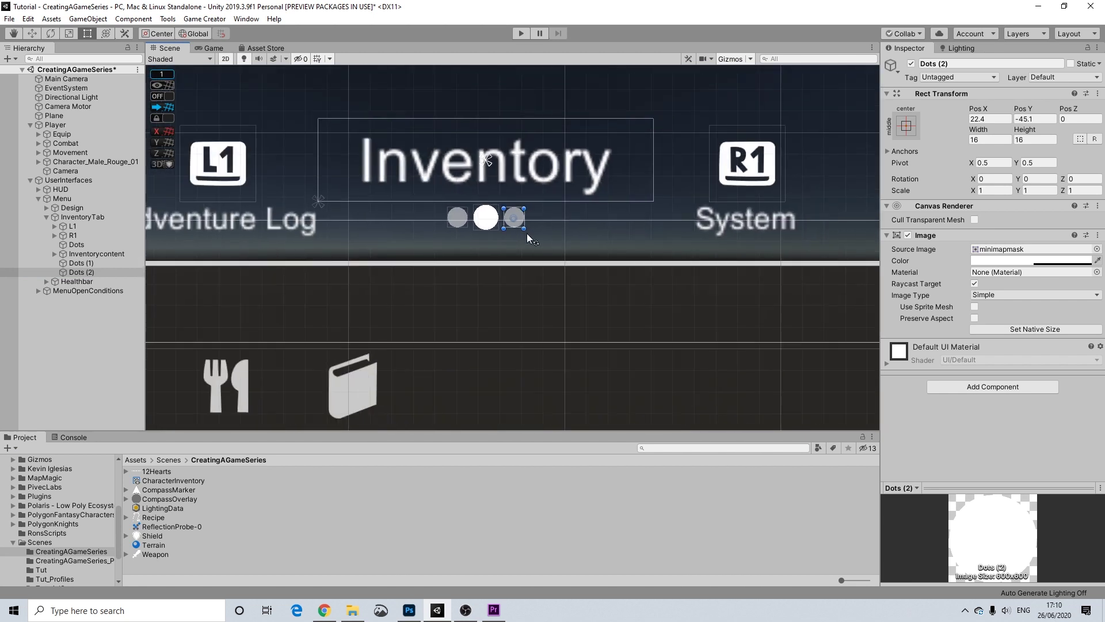
{"action": "left_click", "coordinate": [617, 97]}
{"action": "left_click", "coordinate": [87, 272]}
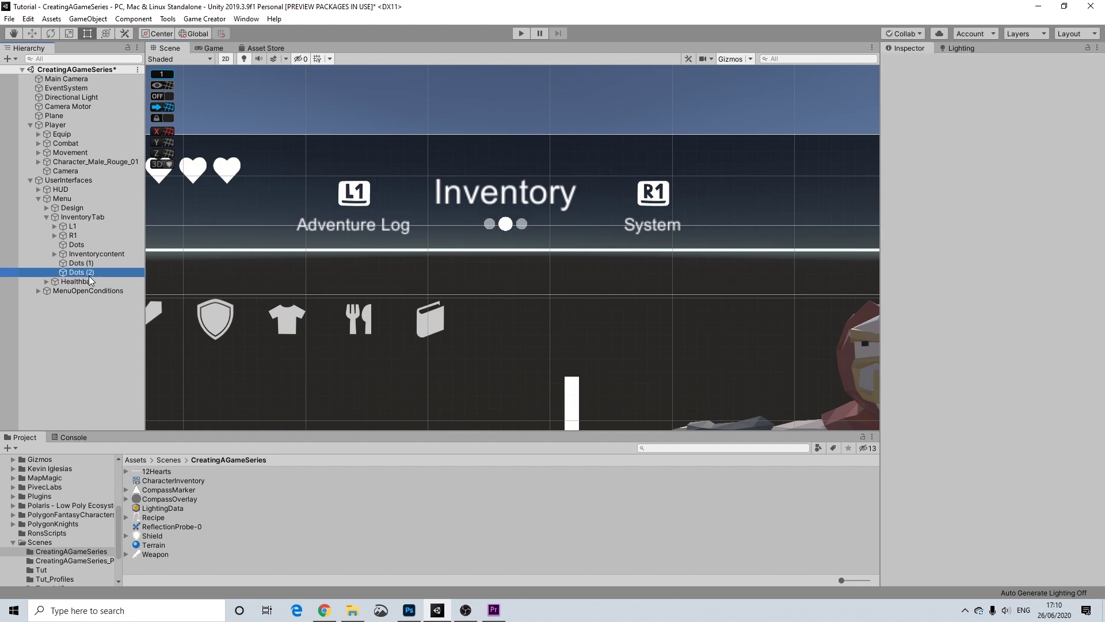
{"action": "left_click", "coordinate": [88, 263], "text": "shift"}
{"action": "left_click_drag", "start_coordinate": [89, 264], "coordinate": [80, 246]}
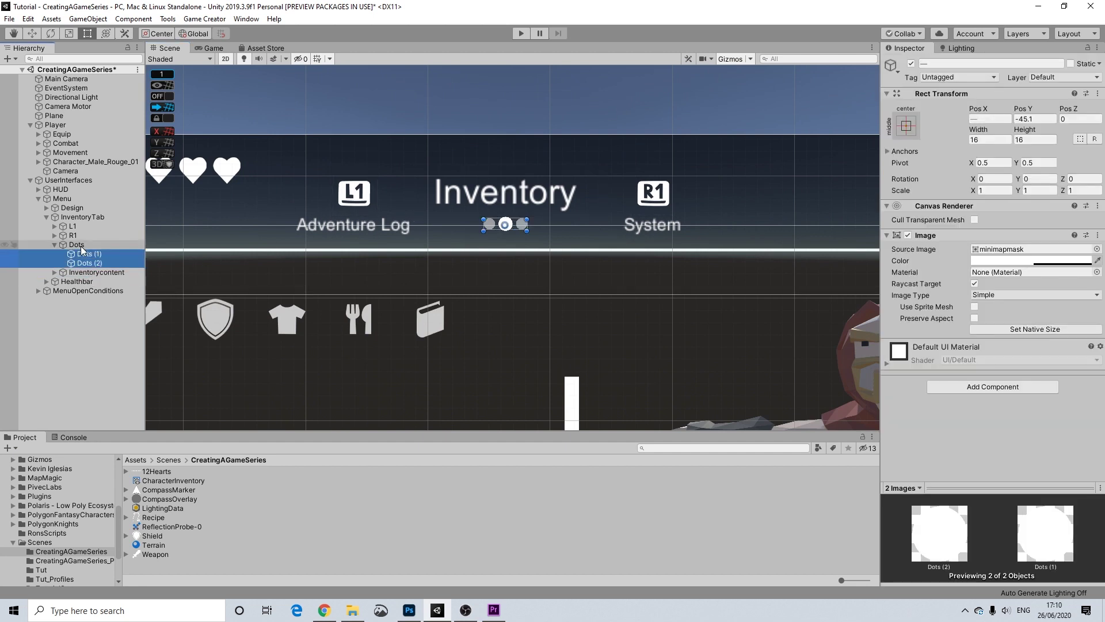
{"action": "left_click", "coordinate": [56, 244]}
{"action": "scroll", "coordinate": [313, 231], "scroll_direction": "down", "scroll_amount": 1}
{"action": "scroll", "coordinate": [313, 232], "scroll_direction": "down", "scroll_amount": 6}
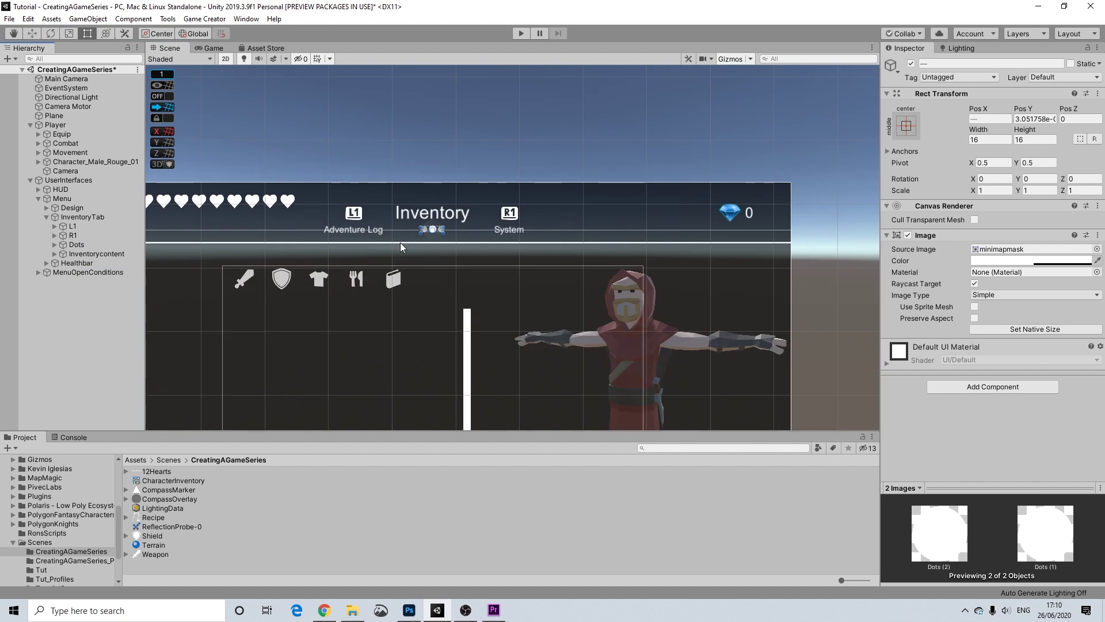
{"action": "left_click", "coordinate": [530, 165]}
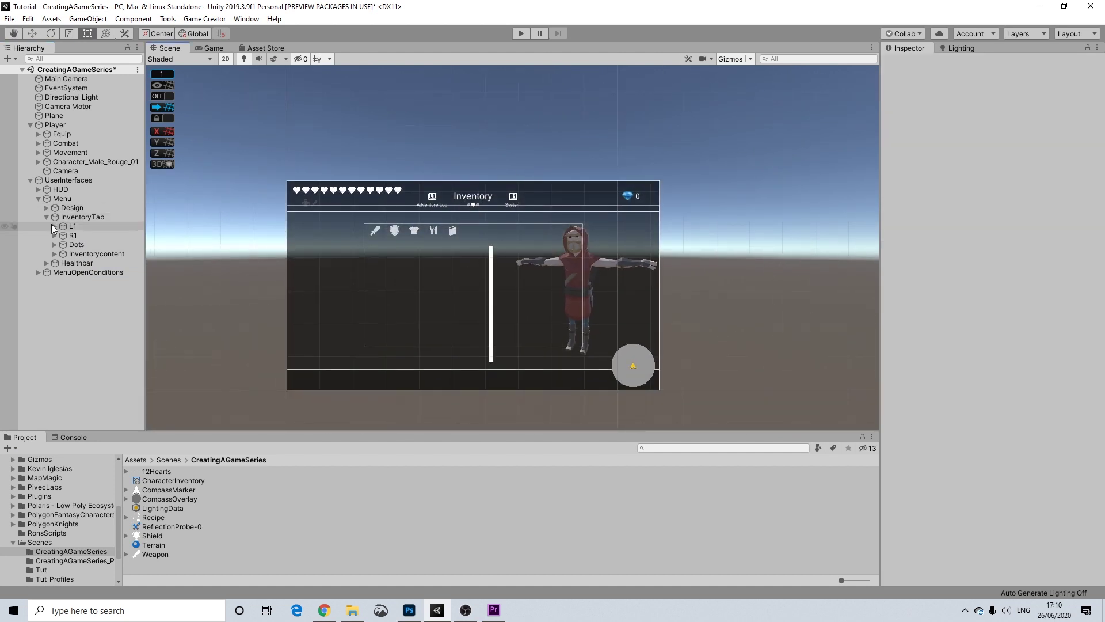
Step: Try moving the Inventory title and its dots slightly upward in the header, and return them to their previous position
{"action": "scroll", "coordinate": [382, 272], "scroll_direction": "up", "scroll_amount": 2}
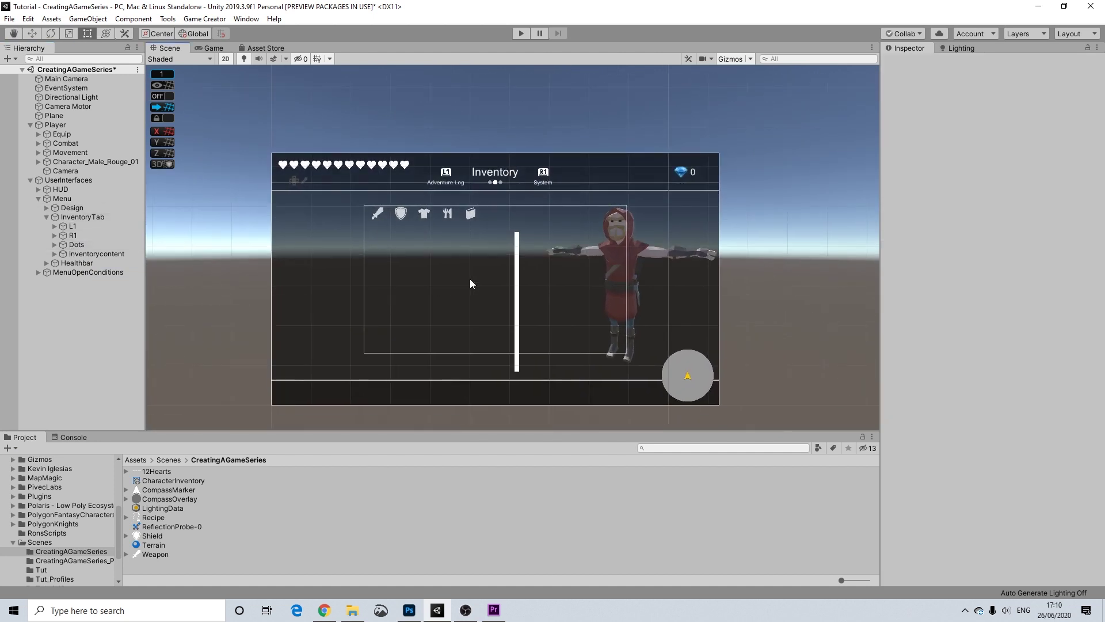
{"action": "scroll", "coordinate": [466, 192], "scroll_direction": "up", "scroll_amount": 4}
{"action": "left_click", "coordinate": [490, 164]}
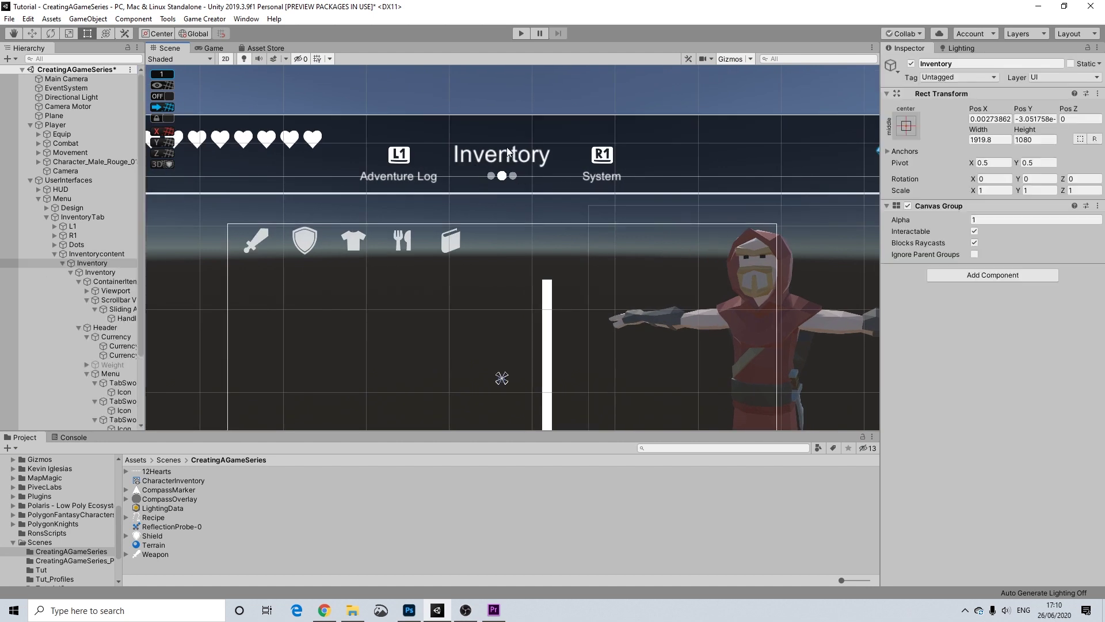
{"action": "left_click", "coordinate": [506, 148]}
{"action": "left_click", "coordinate": [112, 241], "text": "ctrl"}
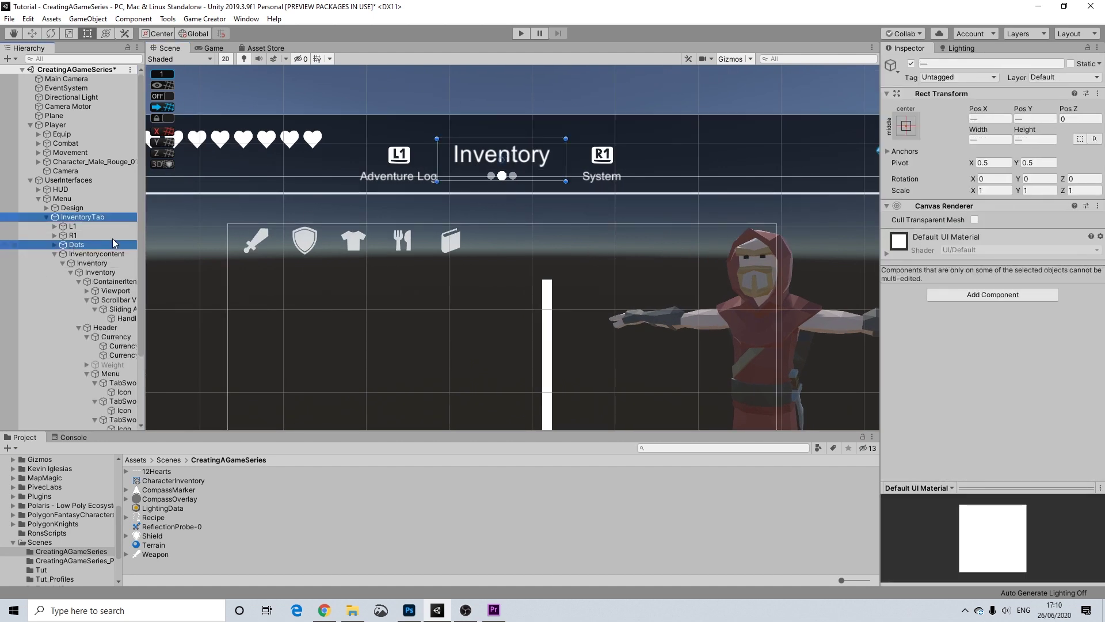
{"action": "left_click", "coordinate": [524, 154]}
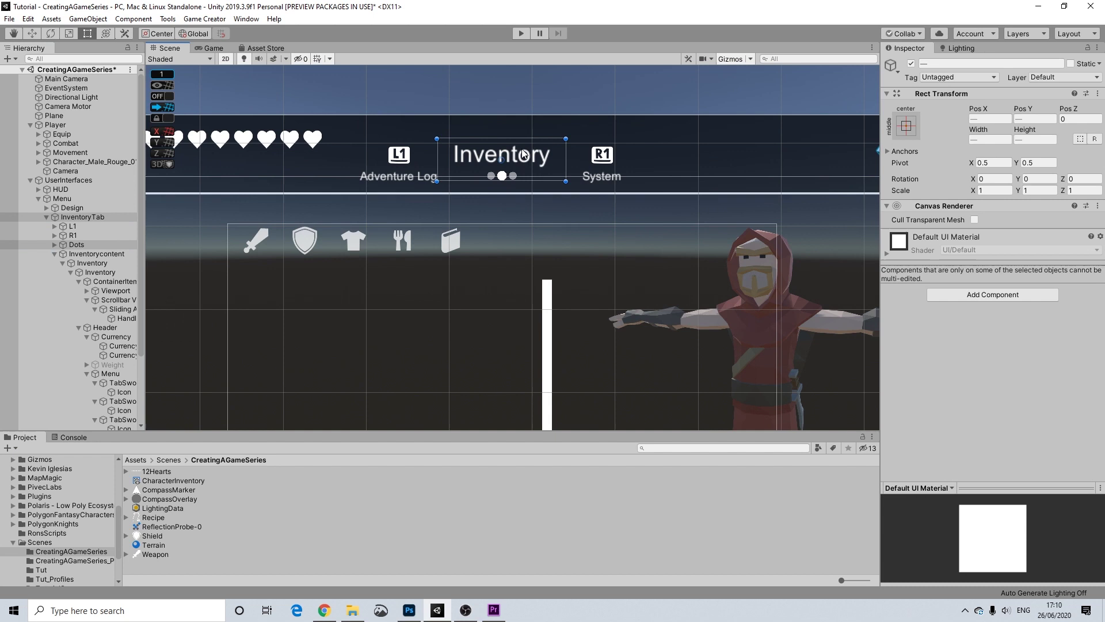
{"action": "key", "text": "Up"}
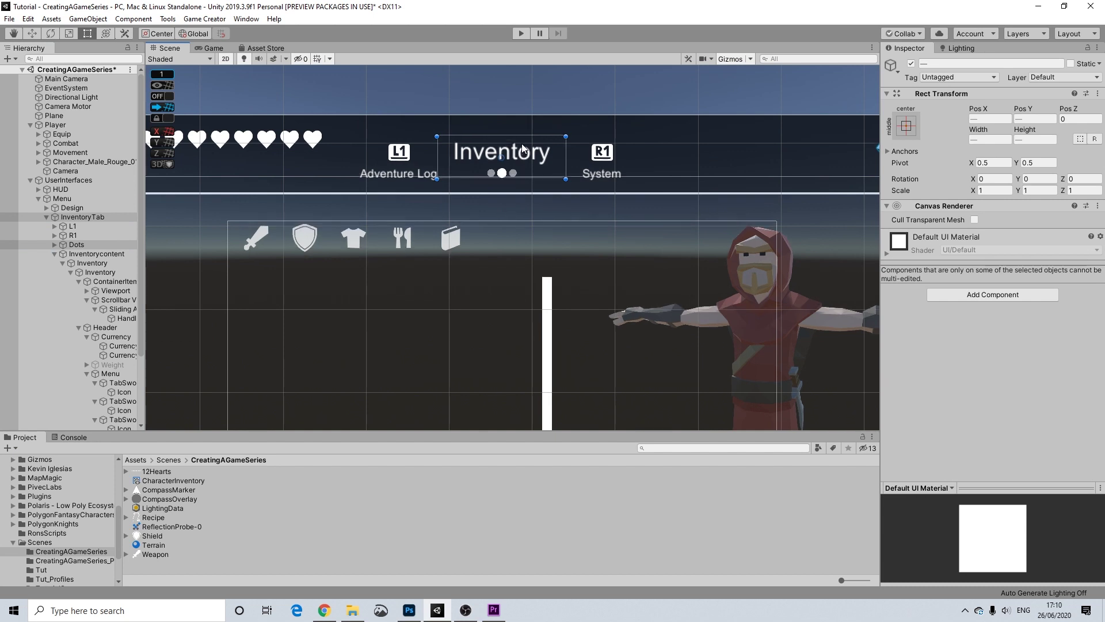
{"action": "key", "text": "Down"}
{"action": "left_click", "coordinate": [553, 106]}
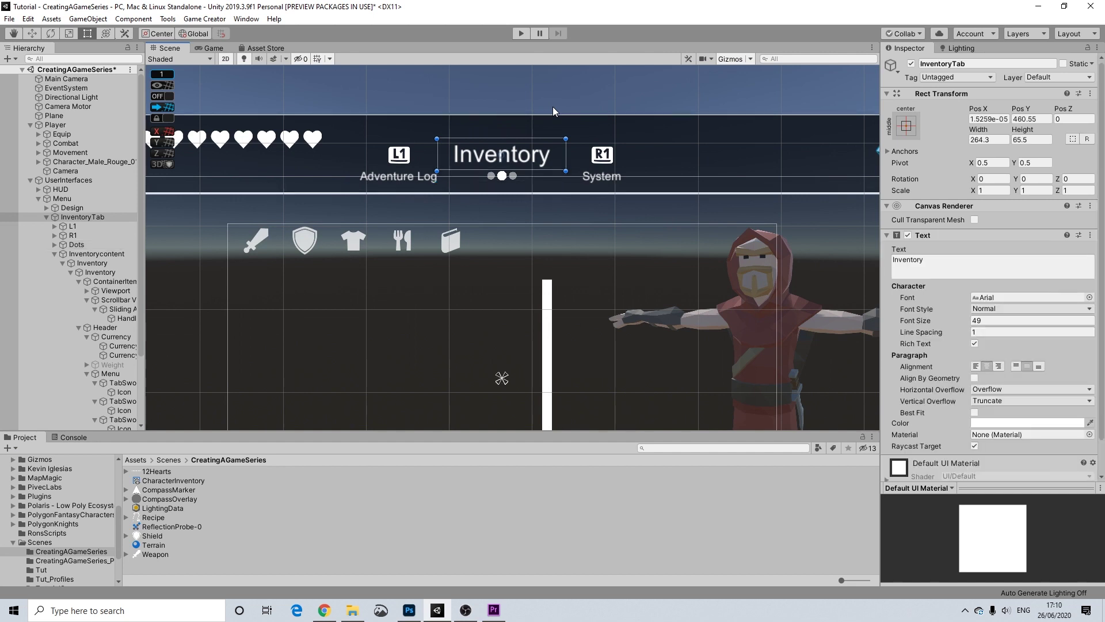
{"action": "left_click", "coordinate": [578, 97]}
{"action": "scroll", "coordinate": [599, 118], "scroll_direction": "down", "scroll_amount": 5}
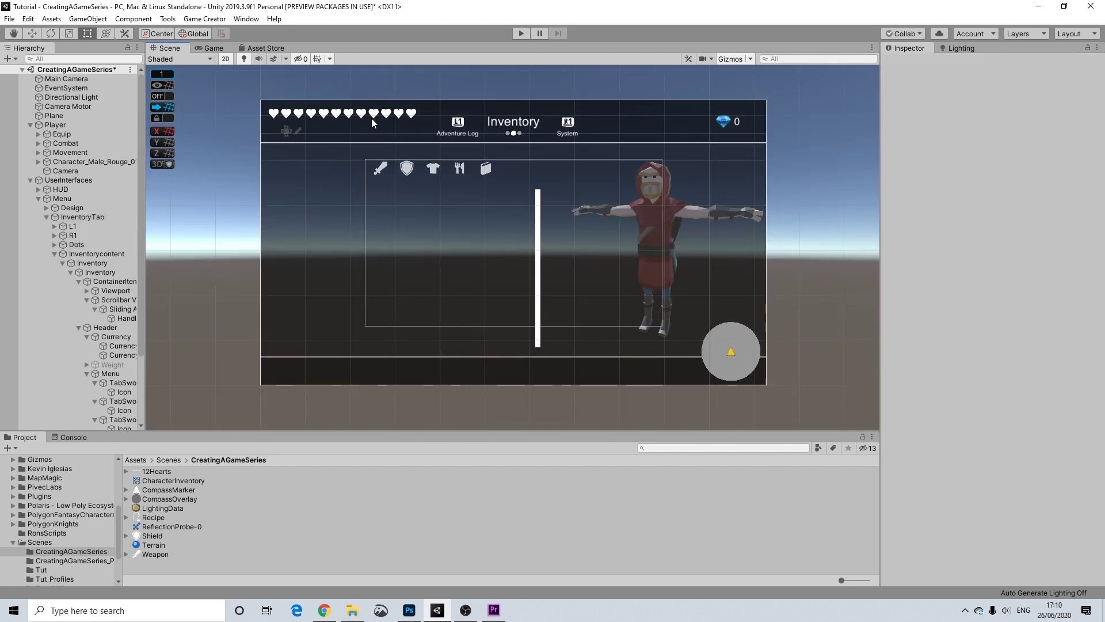
Step: Deactivate the Menu canvas under UserInterfaces and select the HUD canvas
{"action": "left_click", "coordinate": [38, 199]}
{"action": "left_click", "coordinate": [60, 200]}
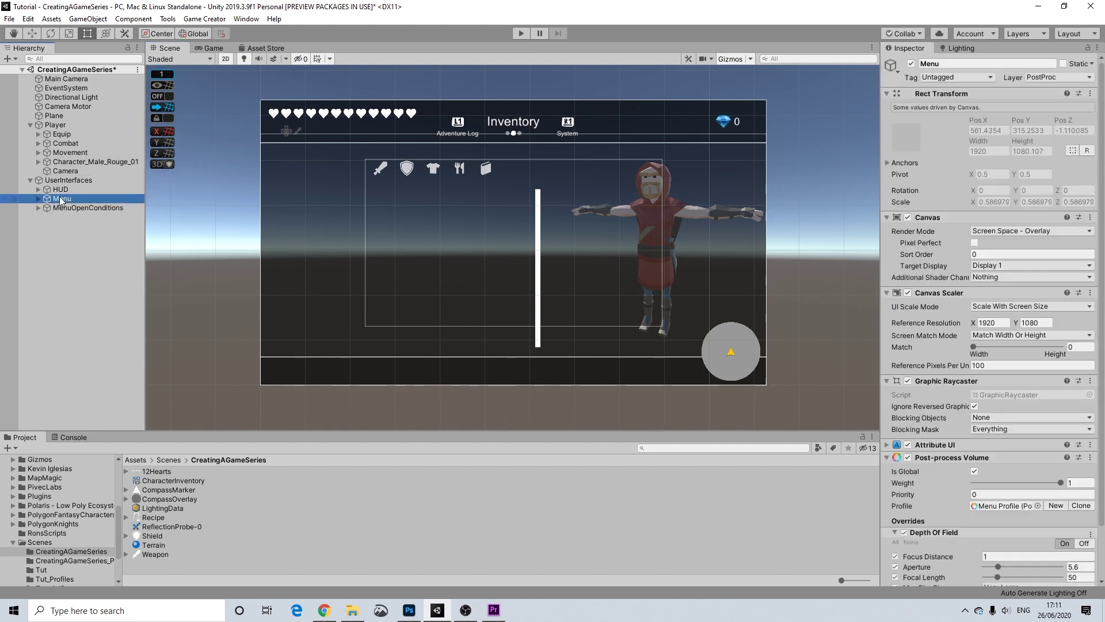
{"action": "left_click", "coordinate": [911, 64]}
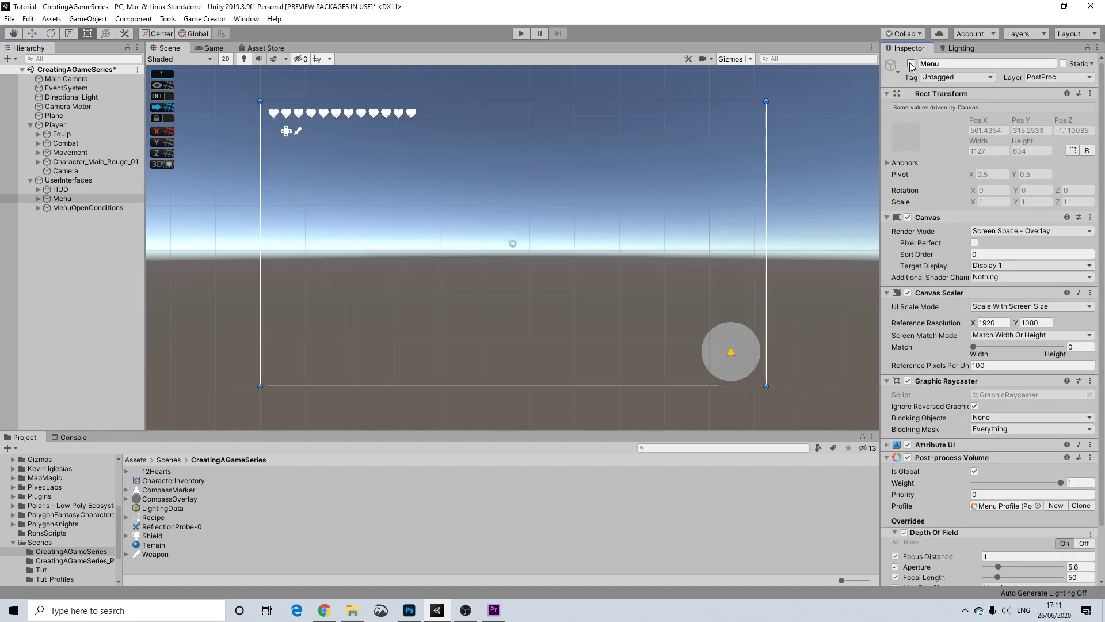
{"action": "middle_click_drag", "start_coordinate": [489, 143], "coordinate": [461, 132]}
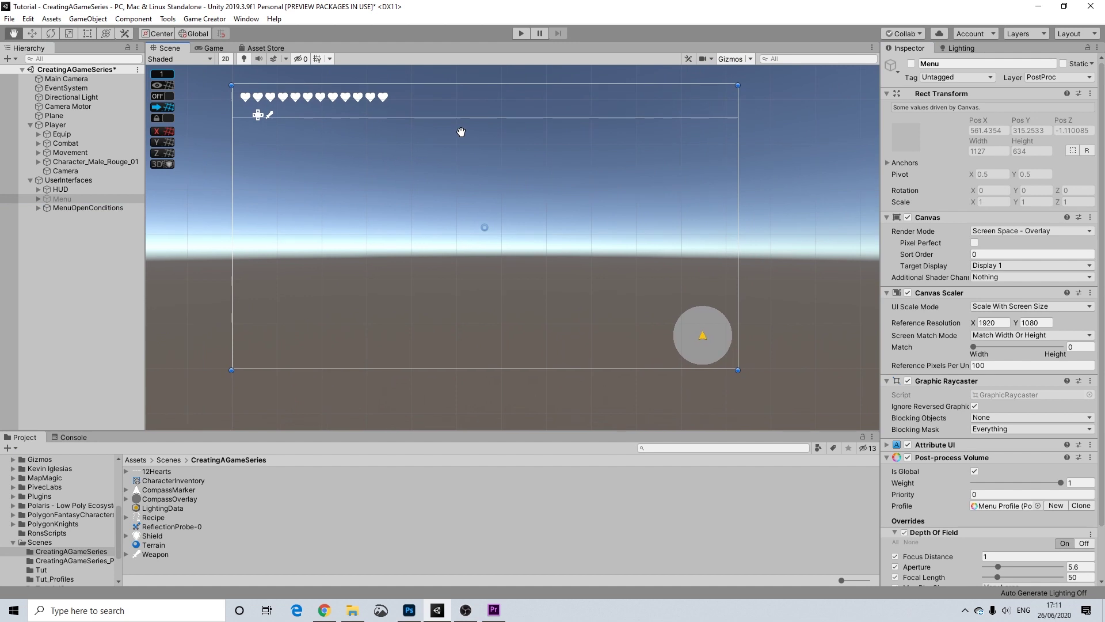
{"action": "left_click", "coordinate": [60, 188]}
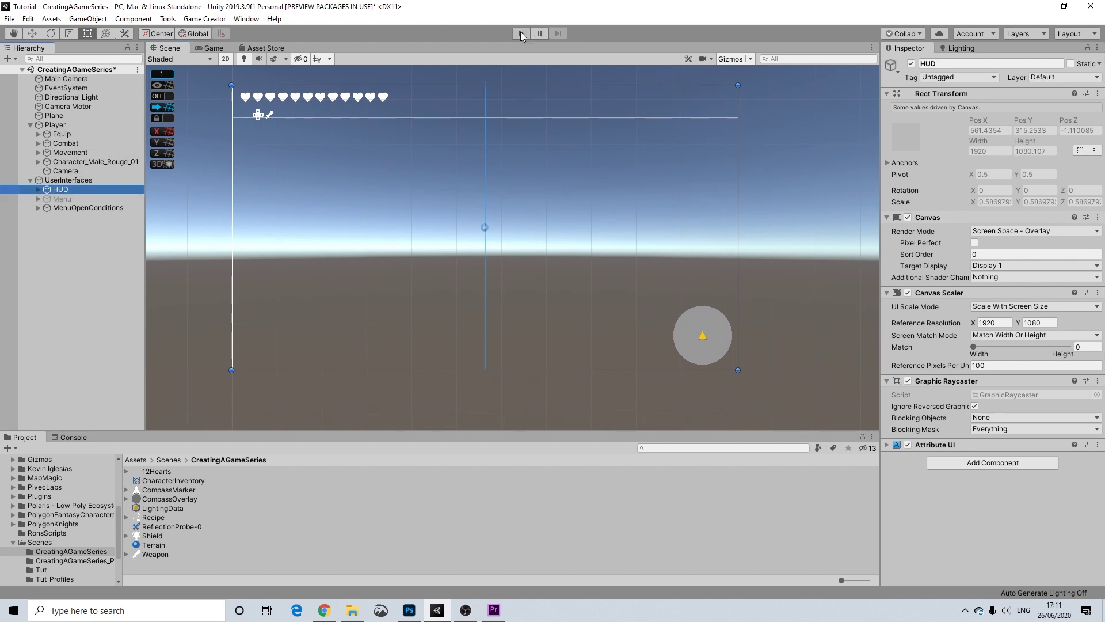
Step: Play-test the game, open the inventory menu to check its new header and dots, and stop the test
{"action": "left_click", "coordinate": [521, 33]}
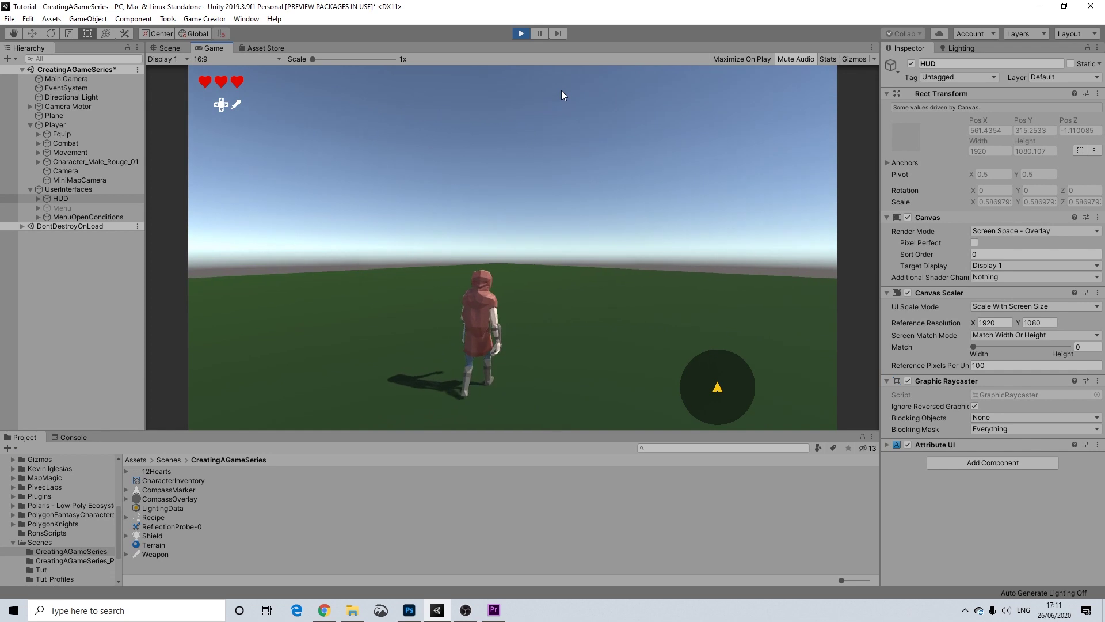
{"action": "key", "text": "Tab"}
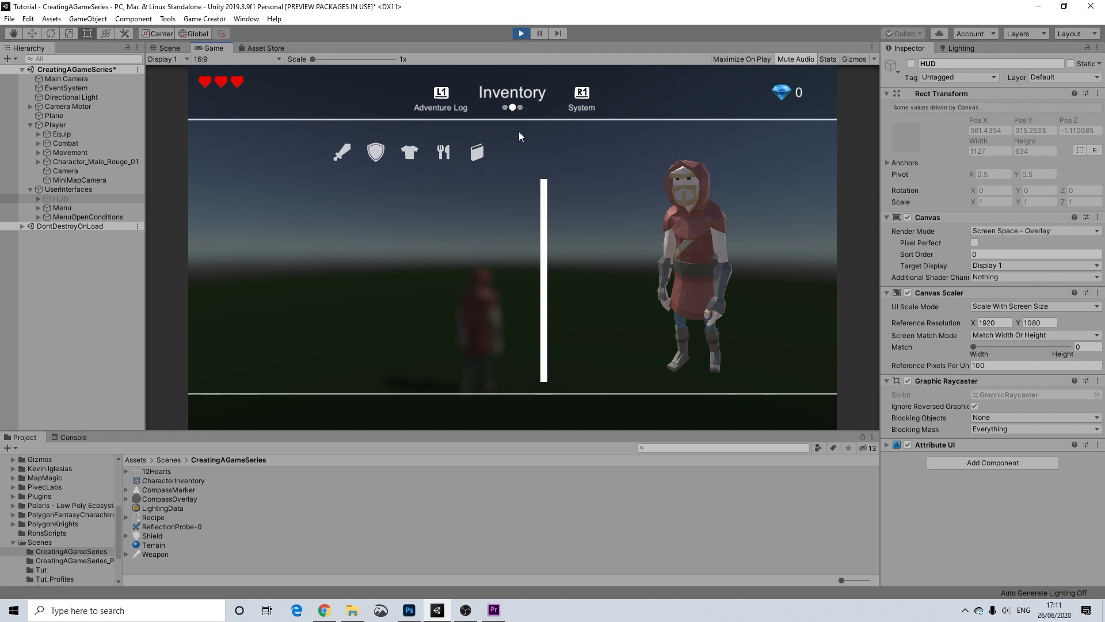
{"action": "left_click", "coordinate": [520, 34]}
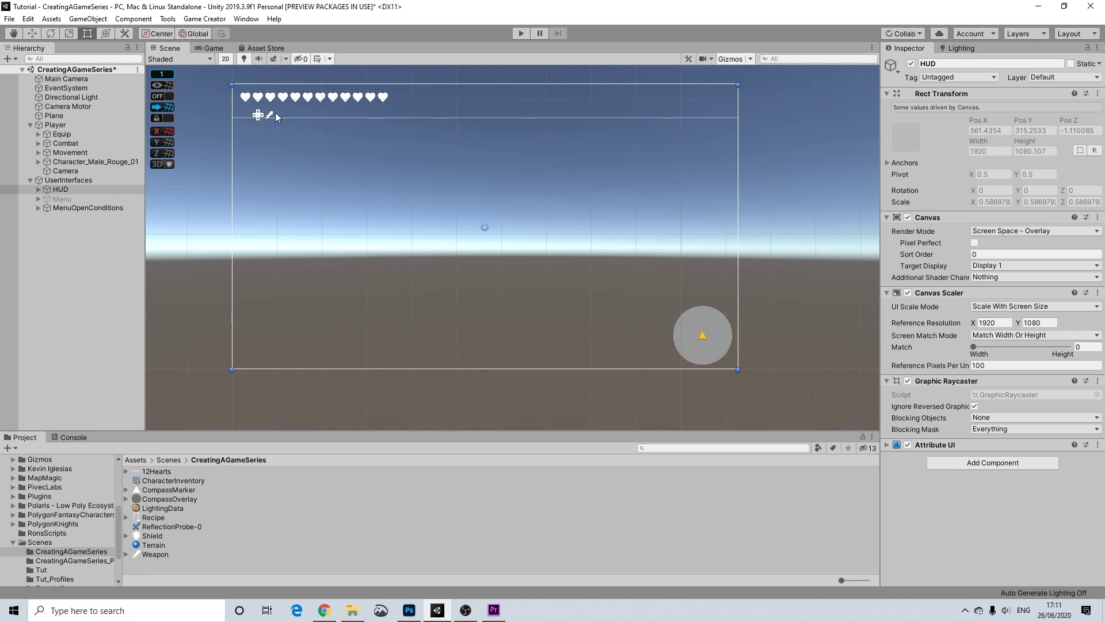
{"action": "scroll", "coordinate": [260, 115], "scroll_direction": "up", "scroll_amount": 2}
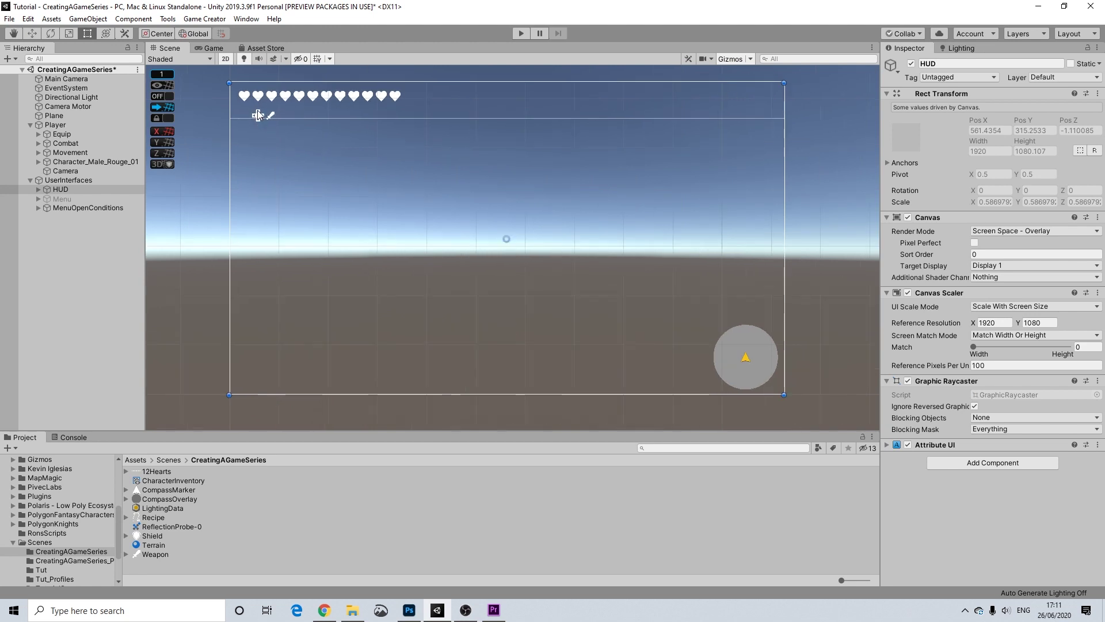